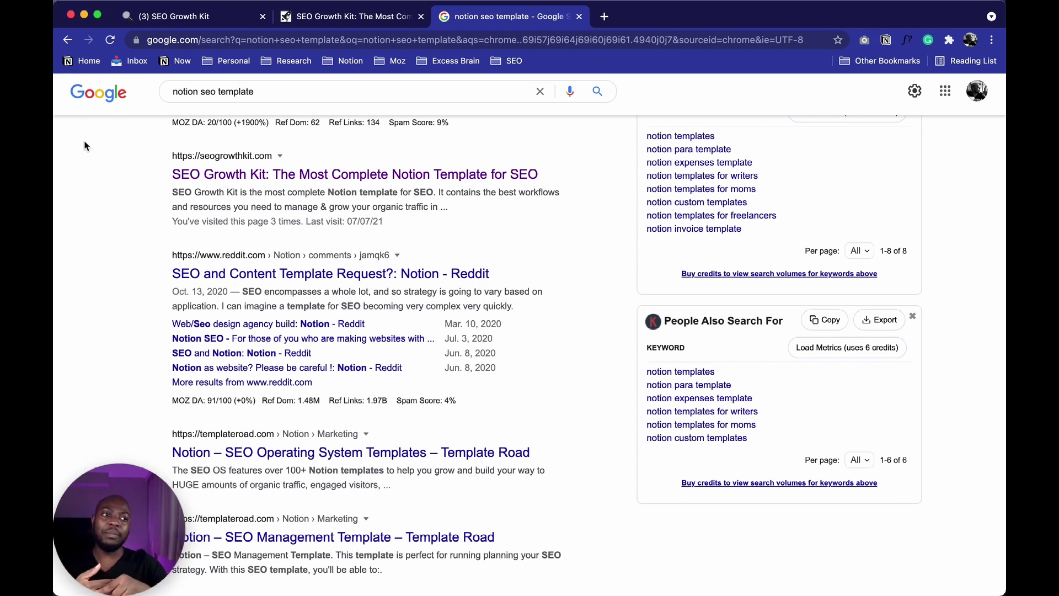
- Look through the Google results for "notion seo template" and open the SEO Growth Kit website
scroll(84, 145, "up", 3)
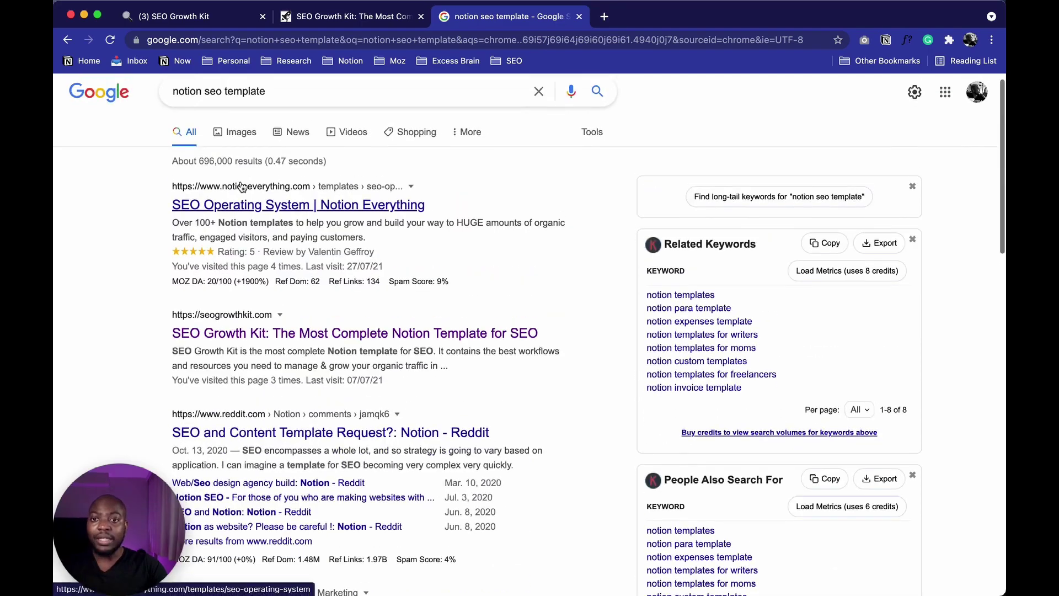
scroll(237, 199, "down", 2)
scroll(257, 180, "down", 2)
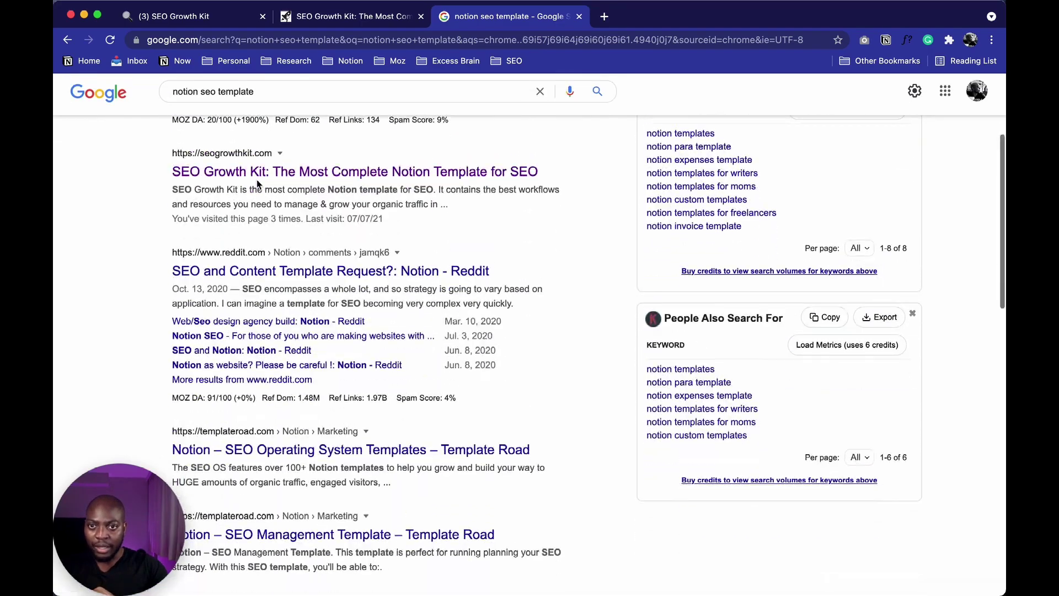
scroll(257, 180, "up", 1)
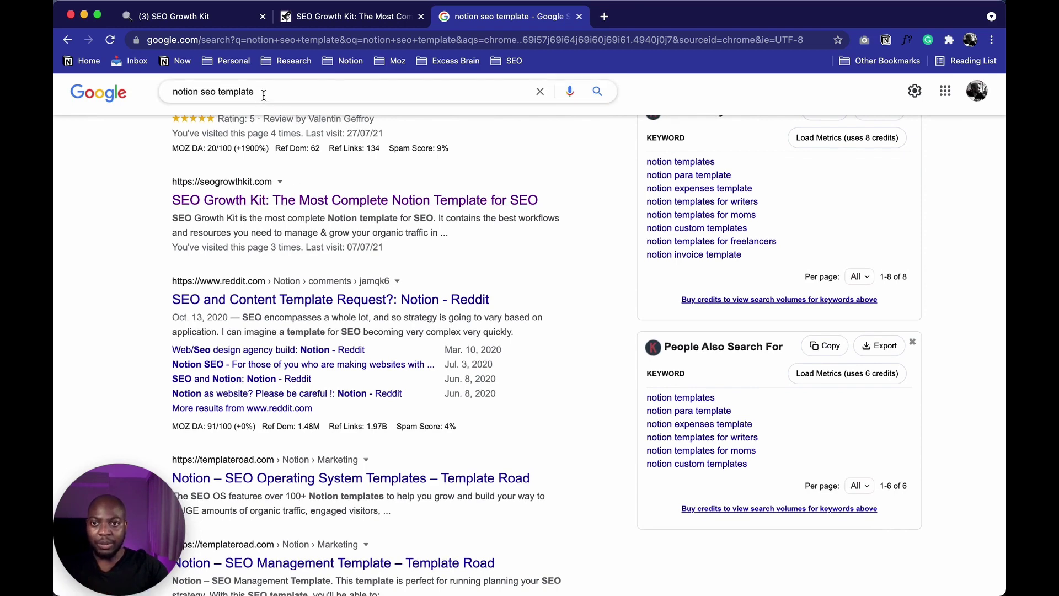
left_click_drag(257, 92, 192, 94)
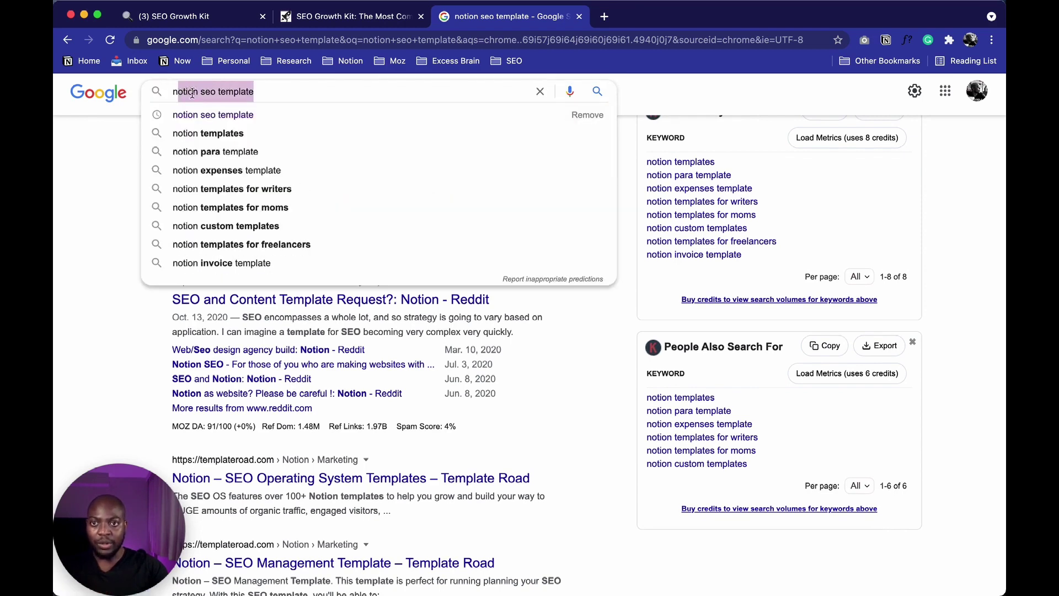
left_click(112, 185)
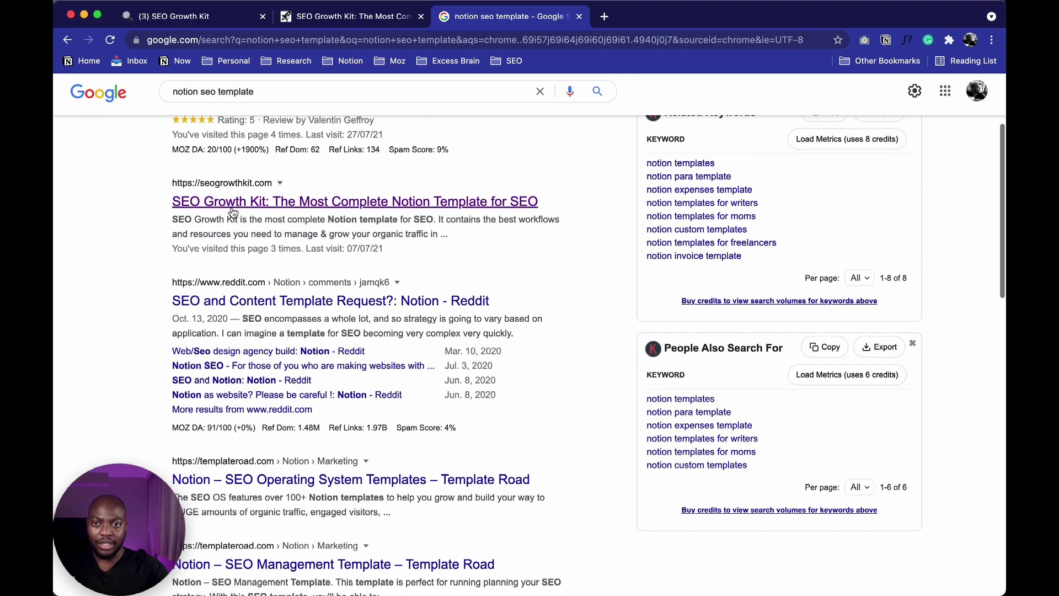
scroll(247, 209, "up", 3)
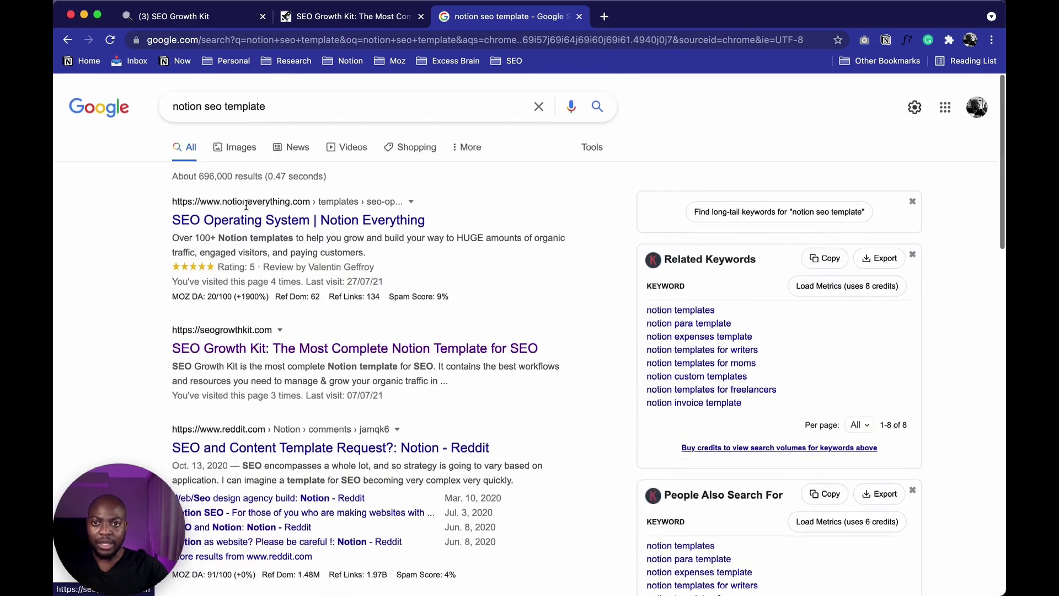
scroll(260, 193, "down", 4)
left_click(274, 172)
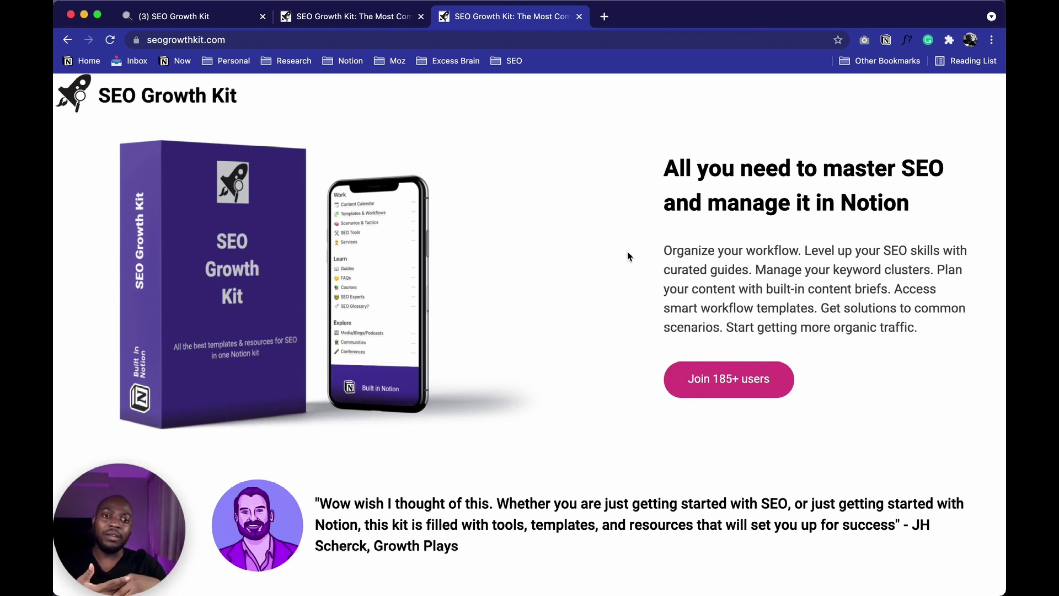
- Switch to the SEO Growth Kit page in Notion and review its Work, Learn and Industry Resources sections
scroll(627, 255, "down", 2)
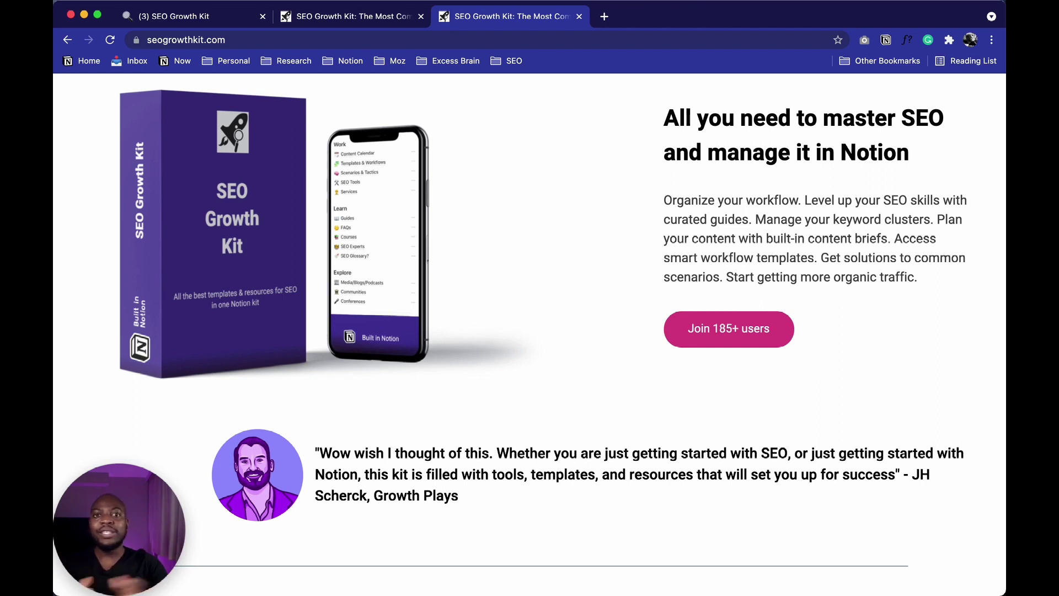
key("super+1")
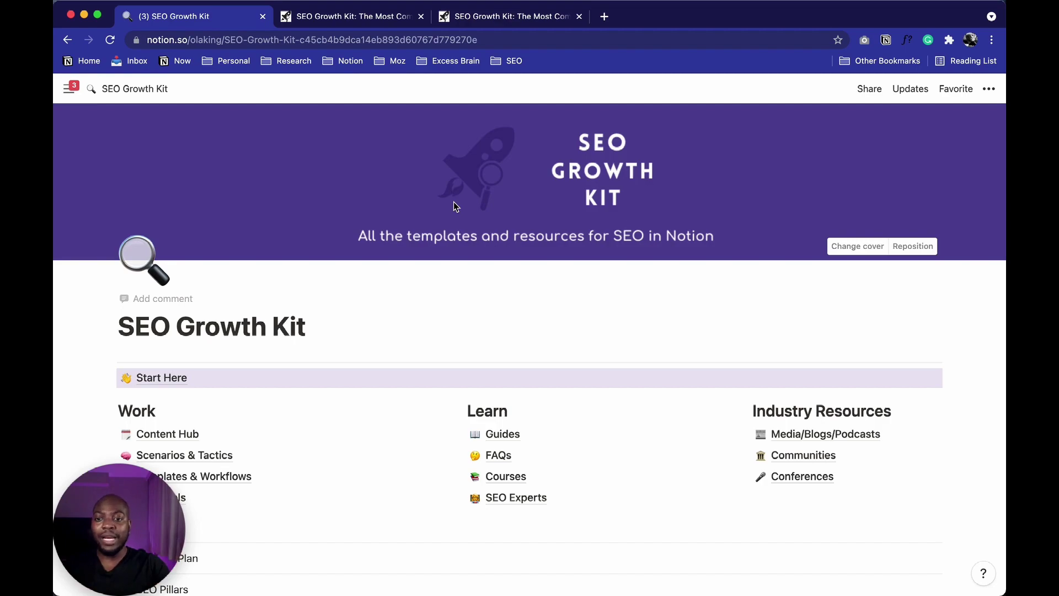
scroll(454, 202, "down", 3)
scroll(454, 206, "down", 3)
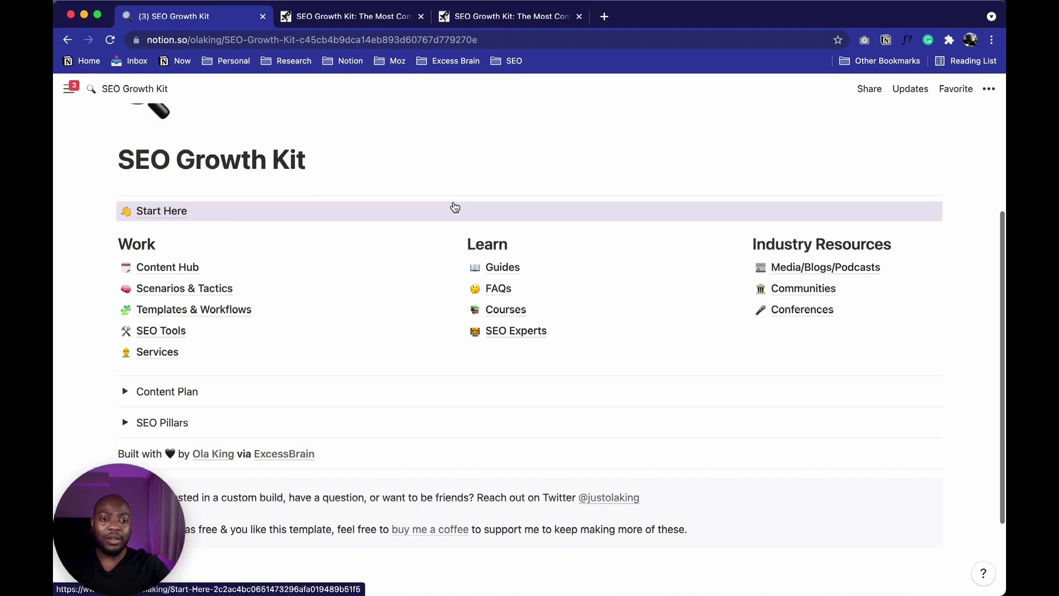
scroll(455, 207, "down", 1)
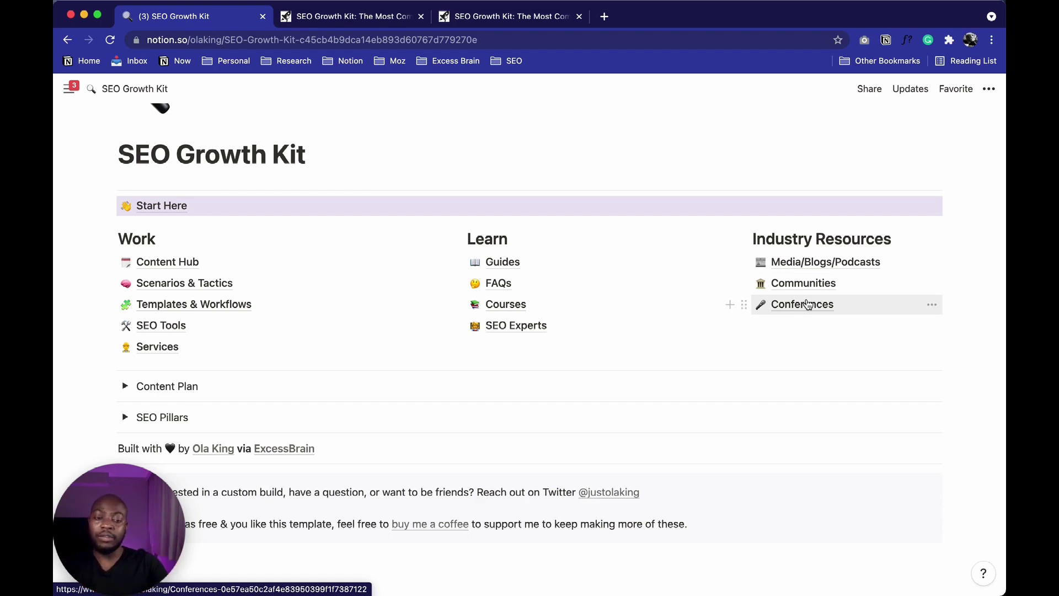
- Expand the Content Plan section and switch its database from the board to the table view
scroll(806, 300, "down", 4)
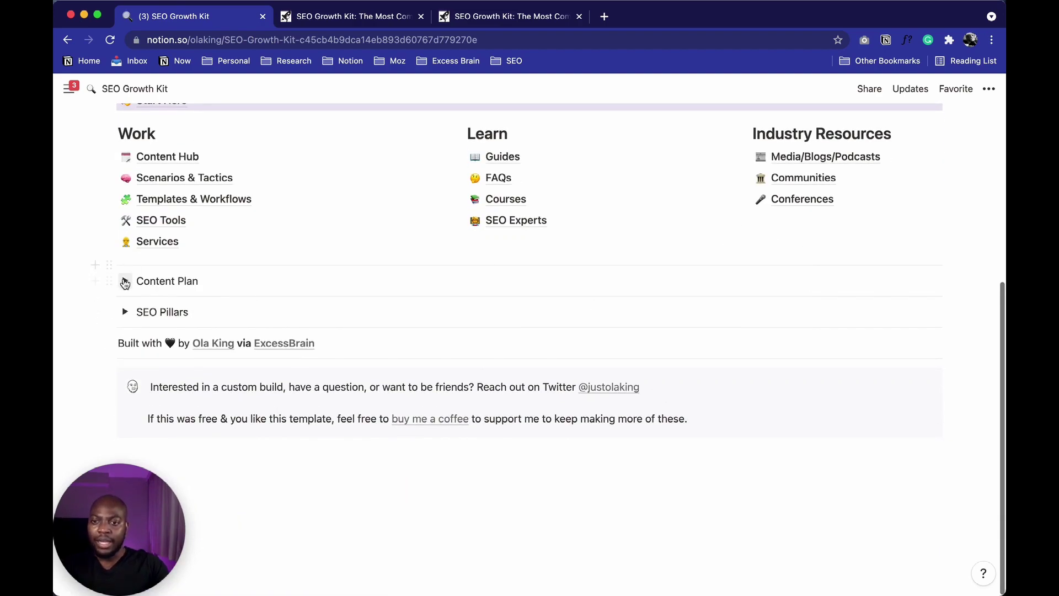
left_click(125, 281)
scroll(165, 297, "down", 2)
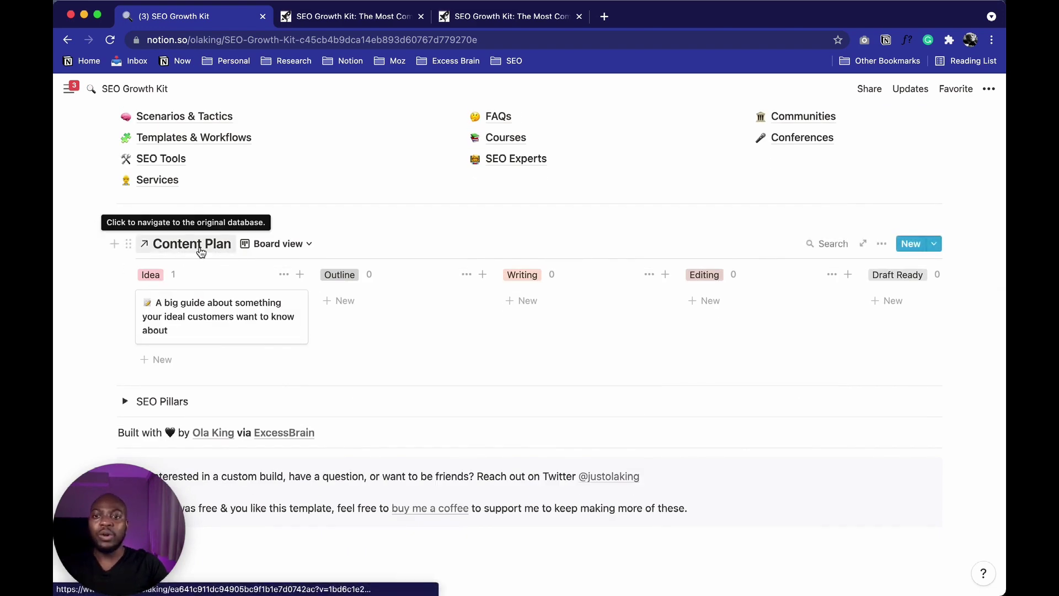
left_click(278, 244)
left_click(260, 312)
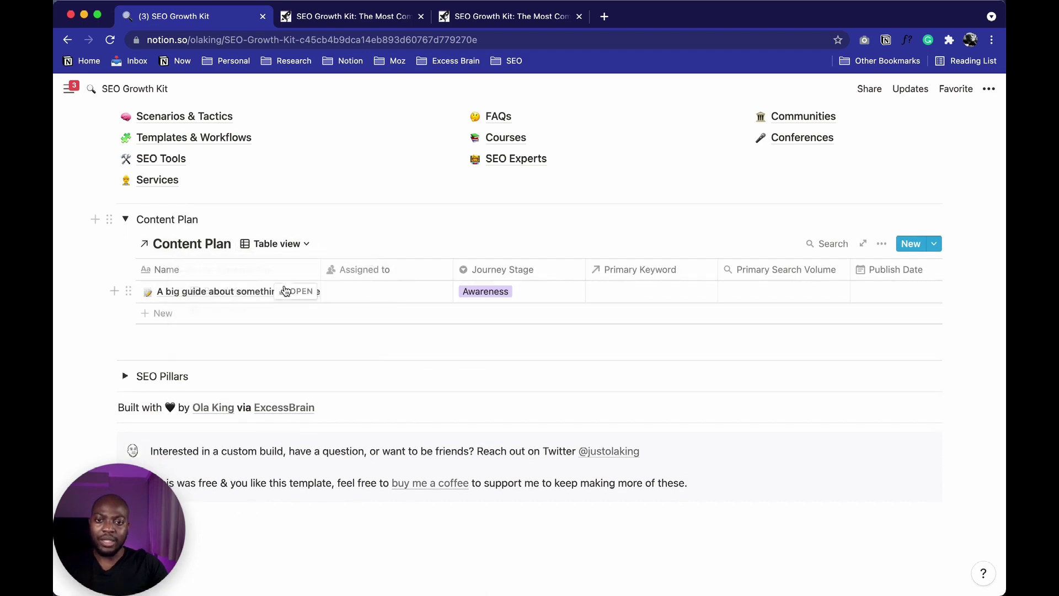
left_click(279, 243)
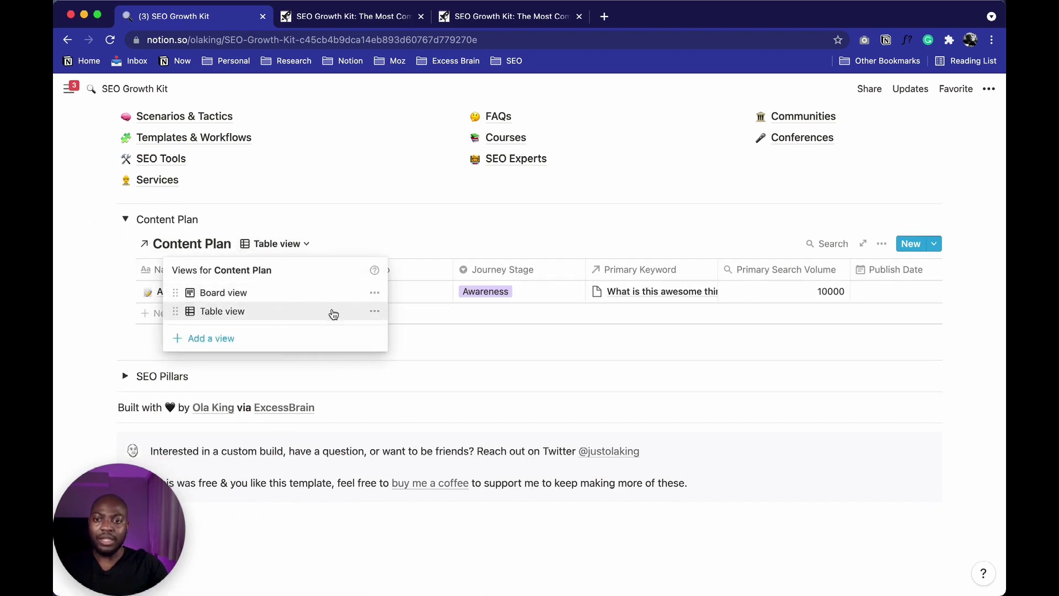
left_click(127, 377)
- Expand the SEO Pillars section and look over its gallery of pillar cards
left_click(125, 375)
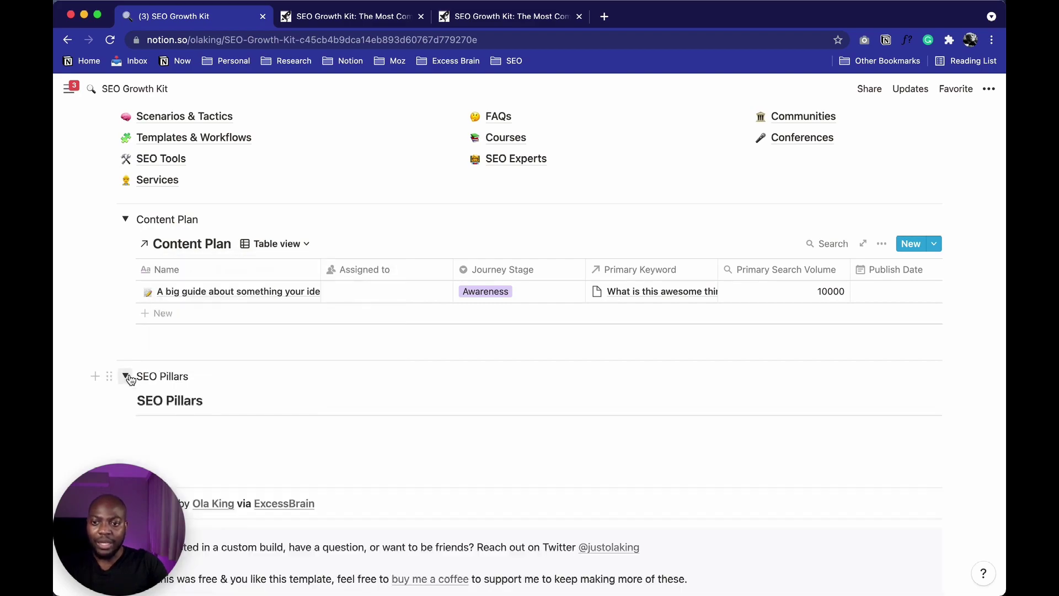
scroll(130, 372, "down", 2)
scroll(130, 373, "down", 4)
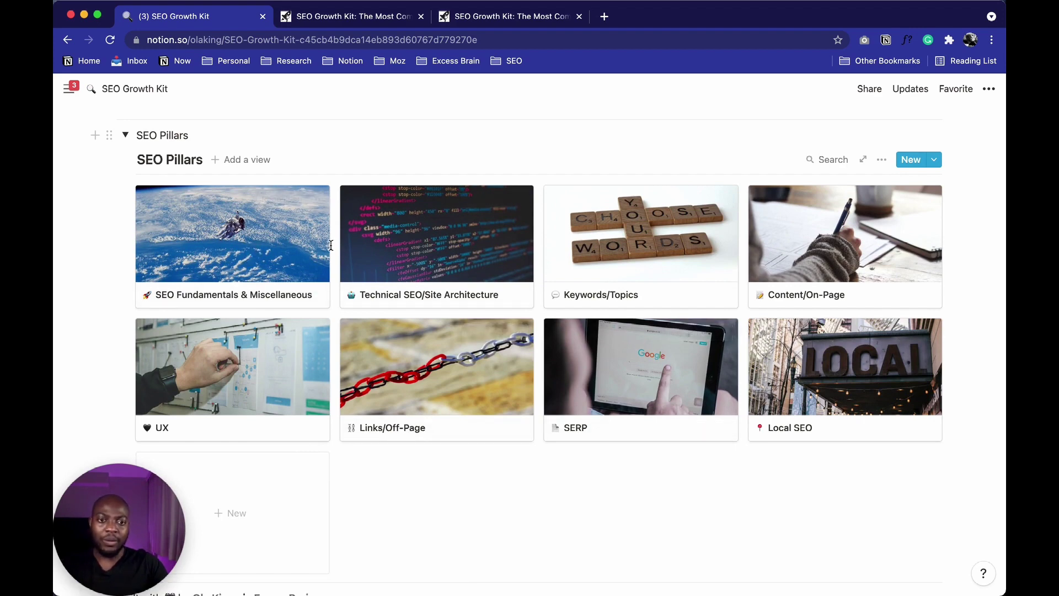
scroll(307, 267, "up", 5)
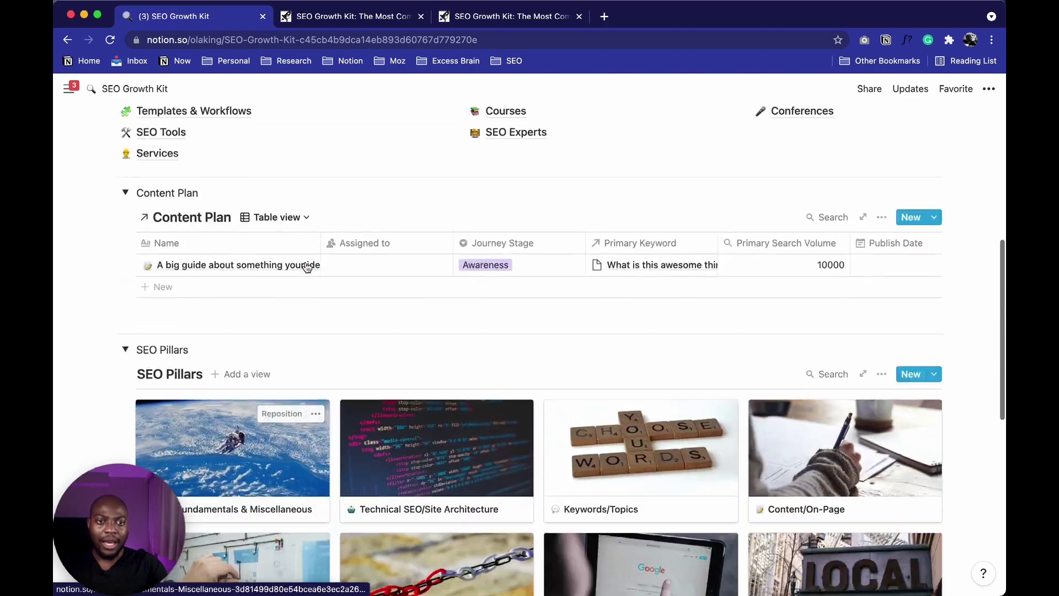
scroll(305, 262, "up", 1)
scroll(305, 262, "down", 5)
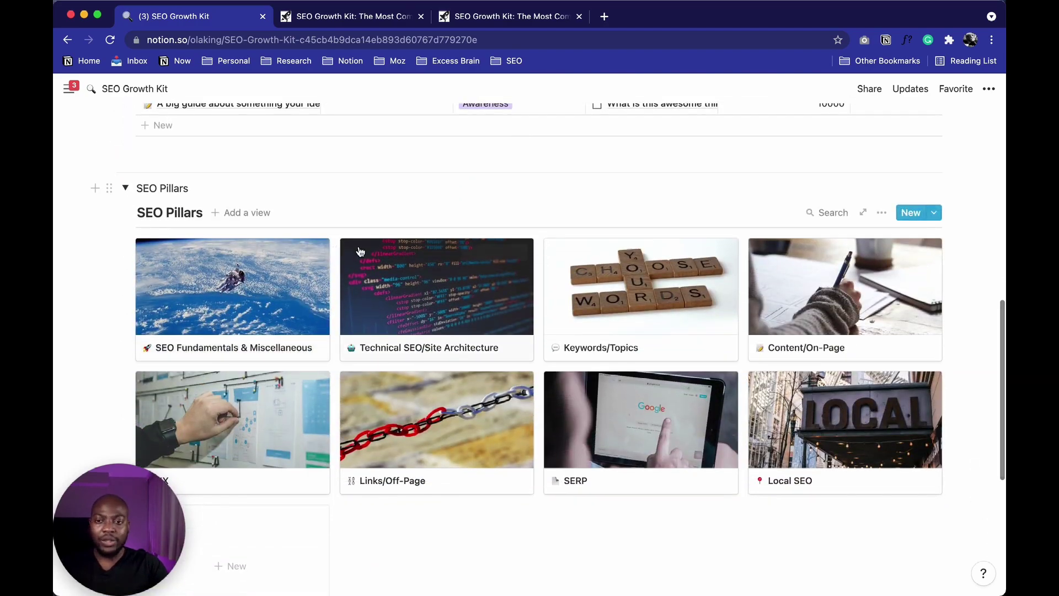
scroll(360, 251, "up", 4)
scroll(360, 252, "down", 4)
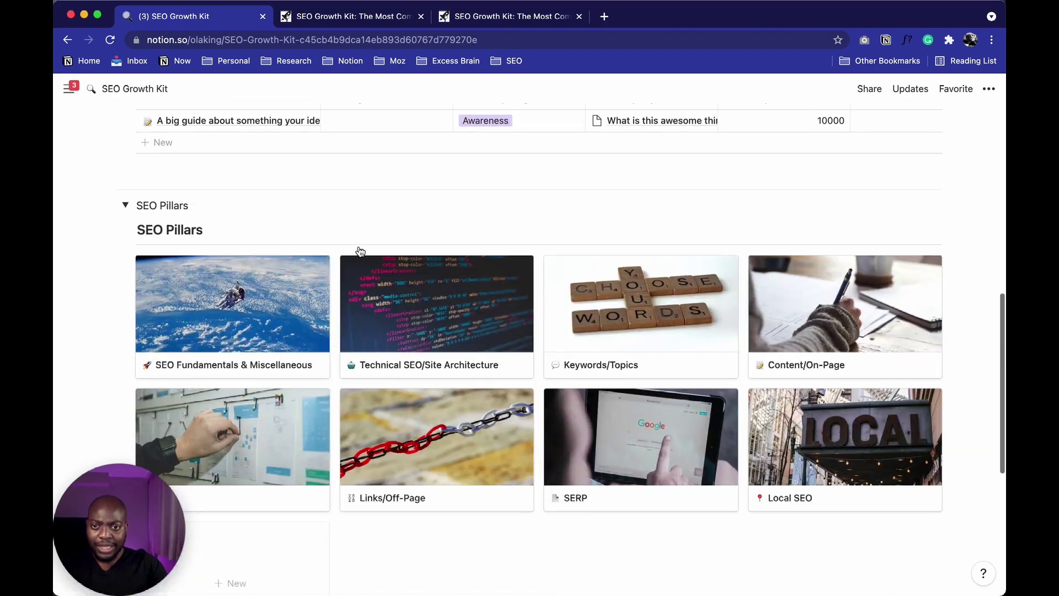
- Open the SEO Fundamentals & Miscellaneous pillar, read its "What's this about?" note and collapse it again
left_click(187, 323)
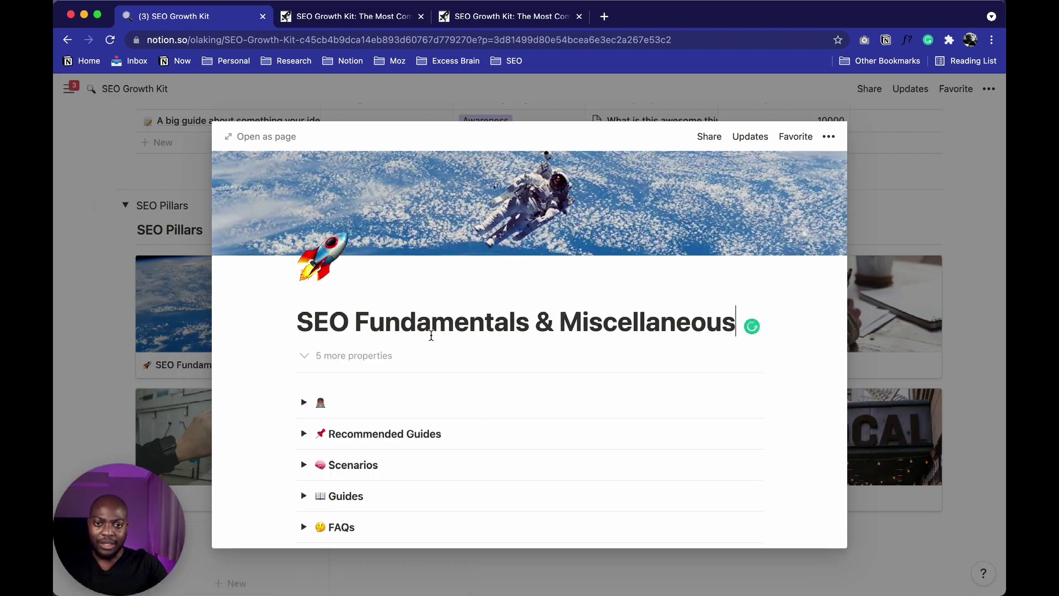
scroll(431, 335, "down", 3)
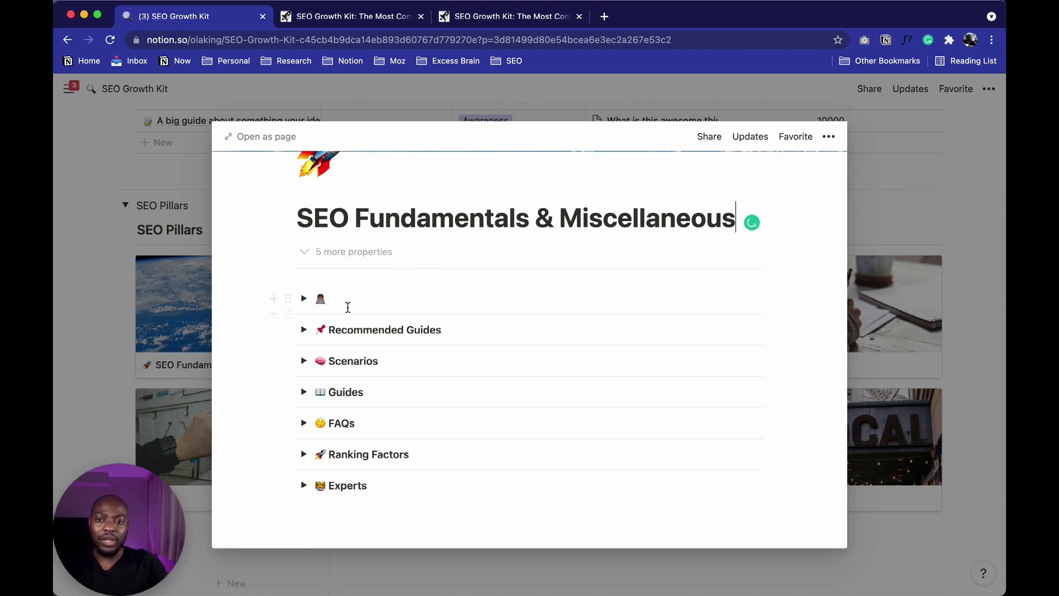
left_click(304, 299)
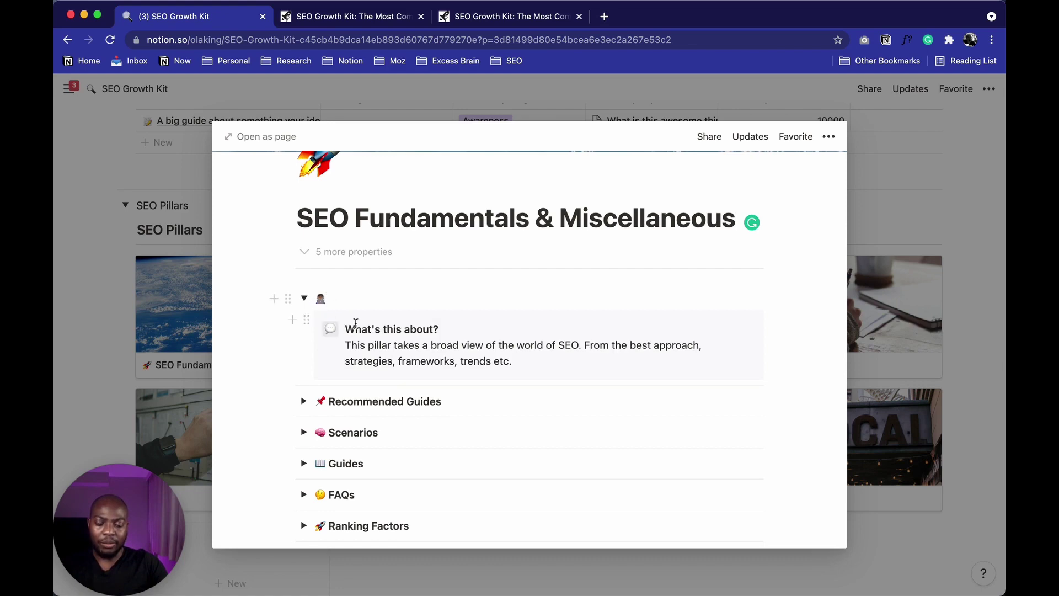
scroll(357, 346, "up", 1)
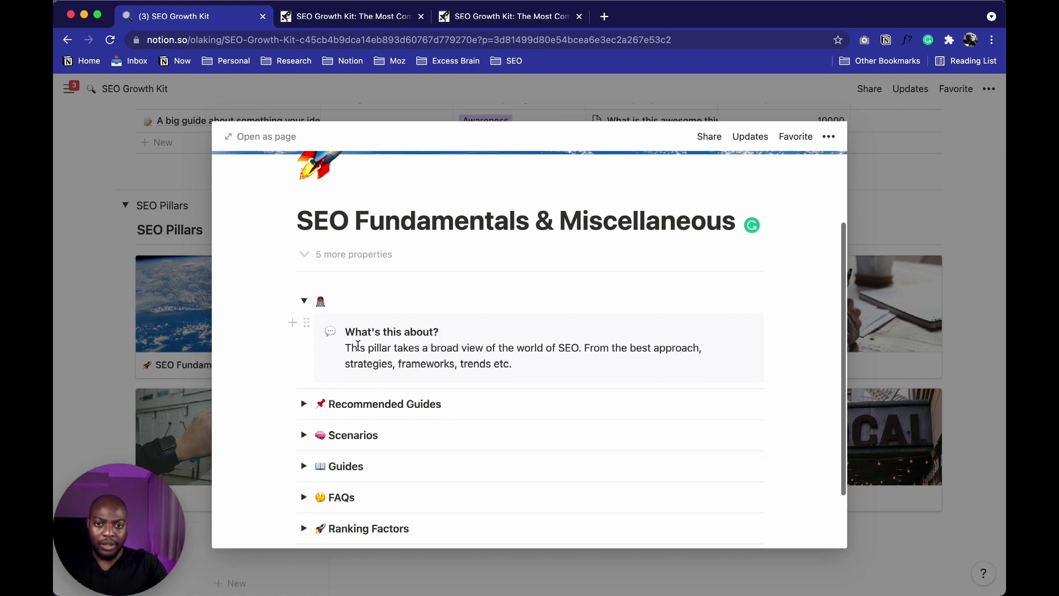
left_click(304, 301)
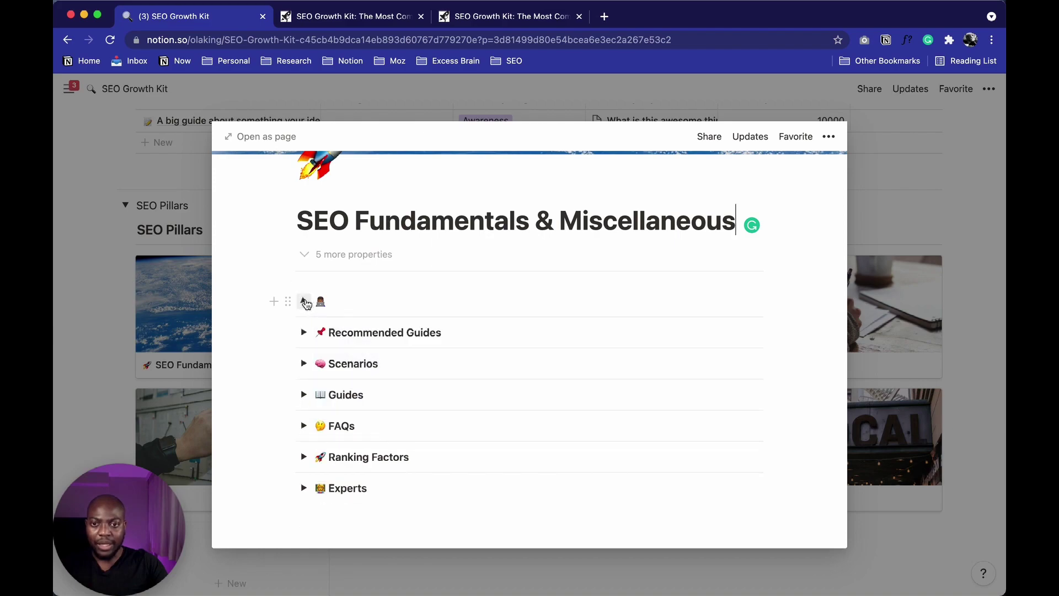
- Expand the Recommended Guides section of the pillar, look through its list of guides and collapse it
left_click(304, 333)
scroll(399, 415, "down", 5)
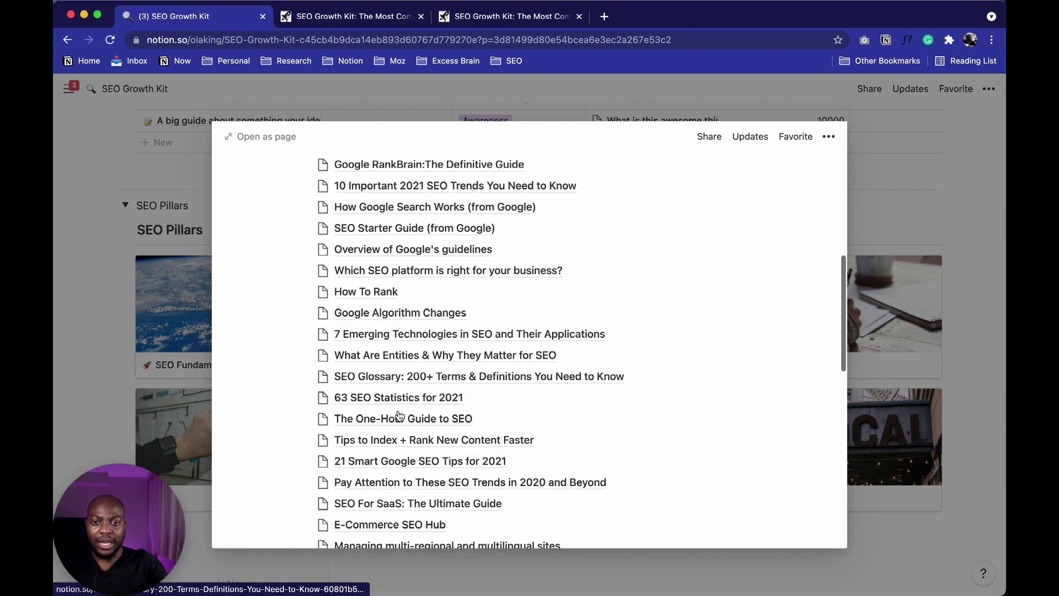
scroll(400, 415, "down", 4)
scroll(397, 408, "up", 6)
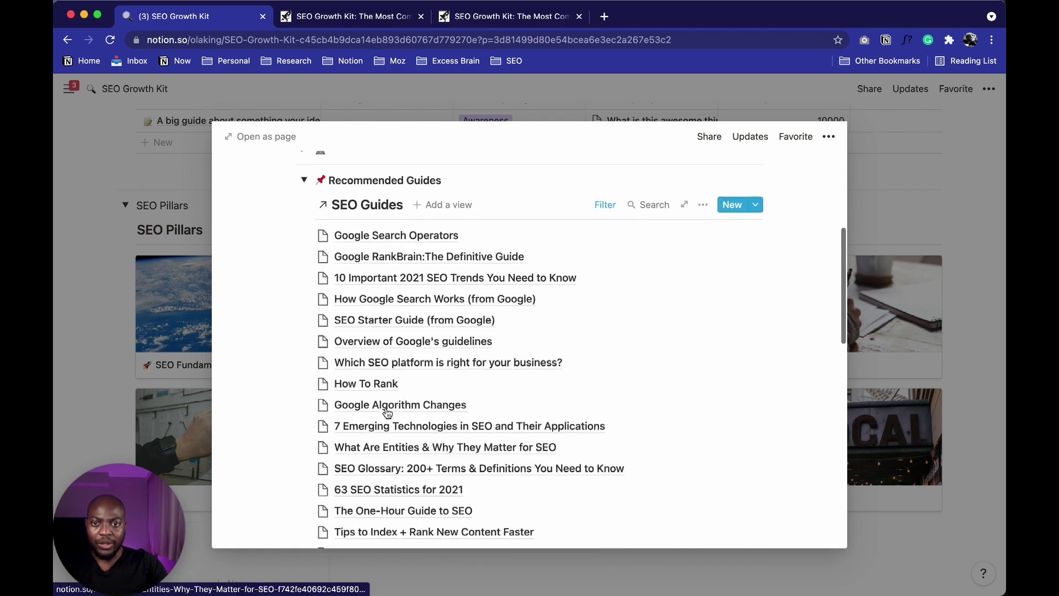
scroll(342, 331, "up", 3)
left_click(303, 236)
- View the contents of the pillar's Scenarios and Guides sections one after the other, collapsing each again
left_click(304, 361)
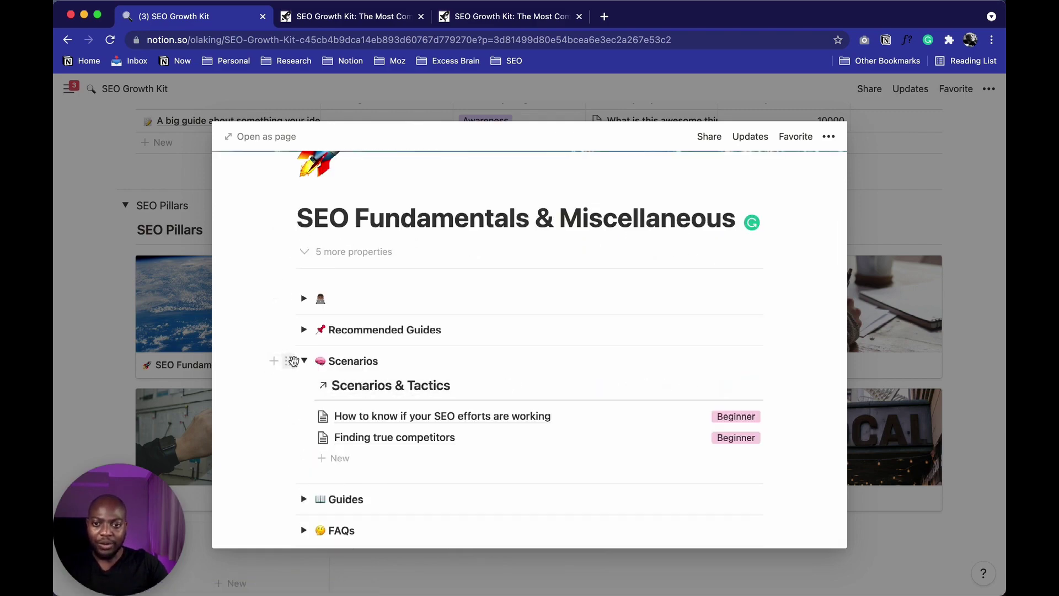
left_click(303, 361)
left_click(304, 392)
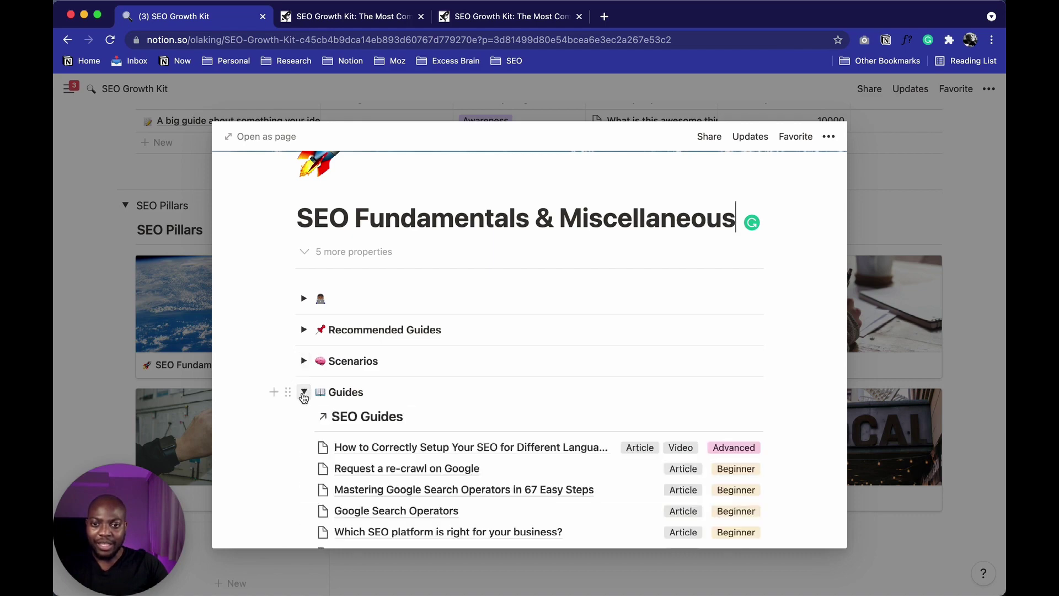
scroll(304, 397, "down", 2)
left_click(305, 304)
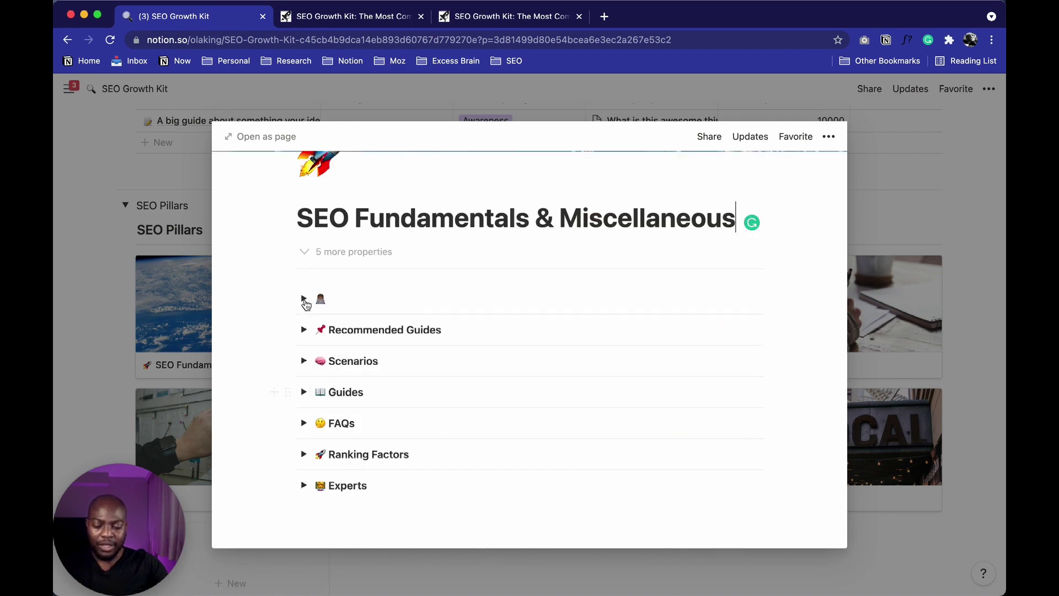
- Expand the FAQs section of the pillar, read through the questions and collapse it
left_click(303, 429)
scroll(342, 386, "down", 1)
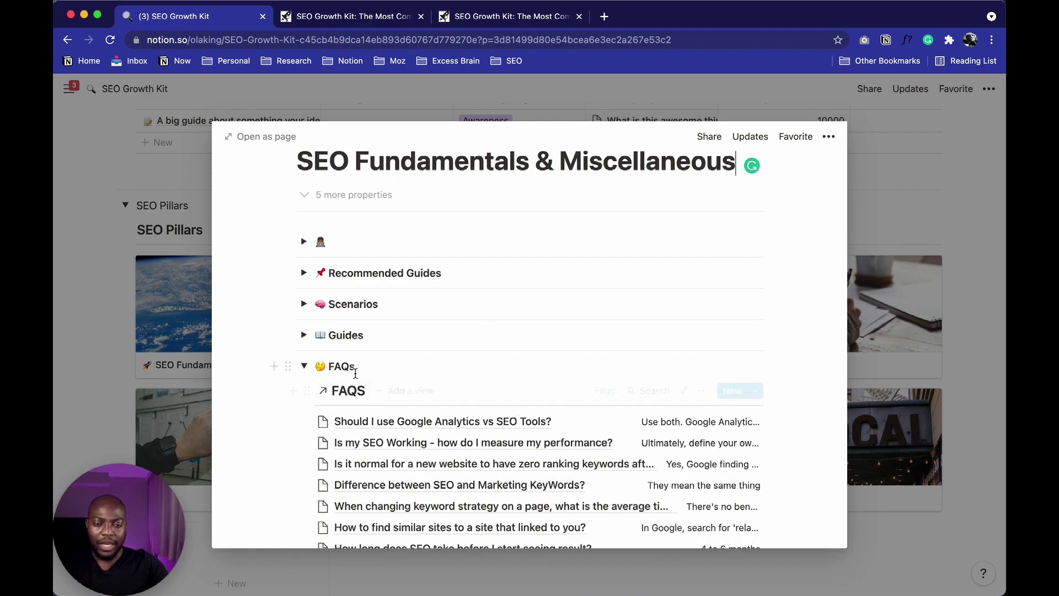
scroll(331, 381, "down", 1)
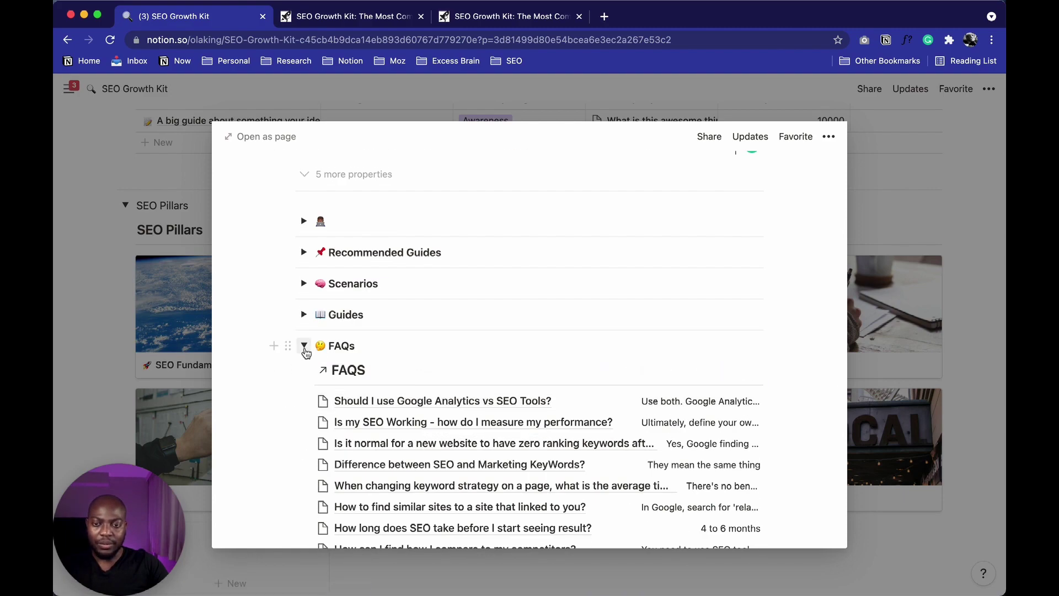
left_click(304, 348)
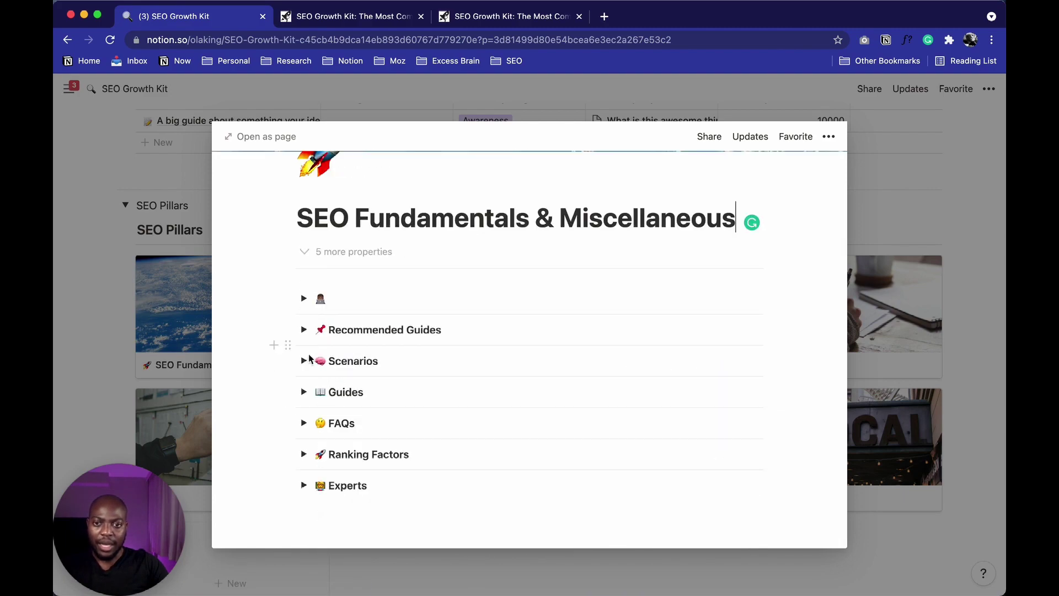
- Expand the Ranking Factors section, examine the SEO Ranking Factors & Weight table and collapse it
left_click(304, 453)
scroll(319, 448, "down", 3)
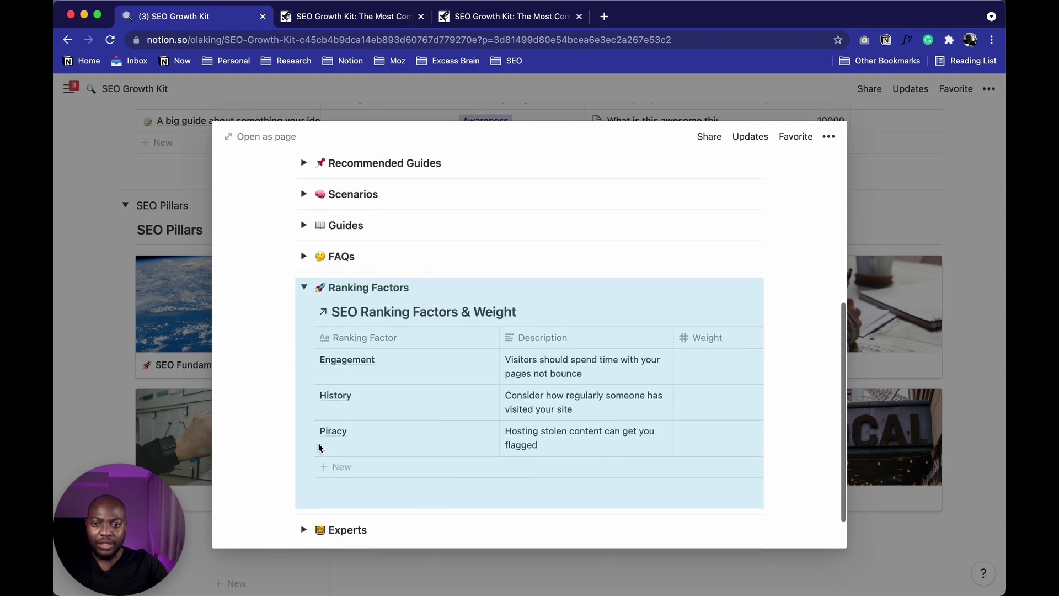
left_click(304, 288)
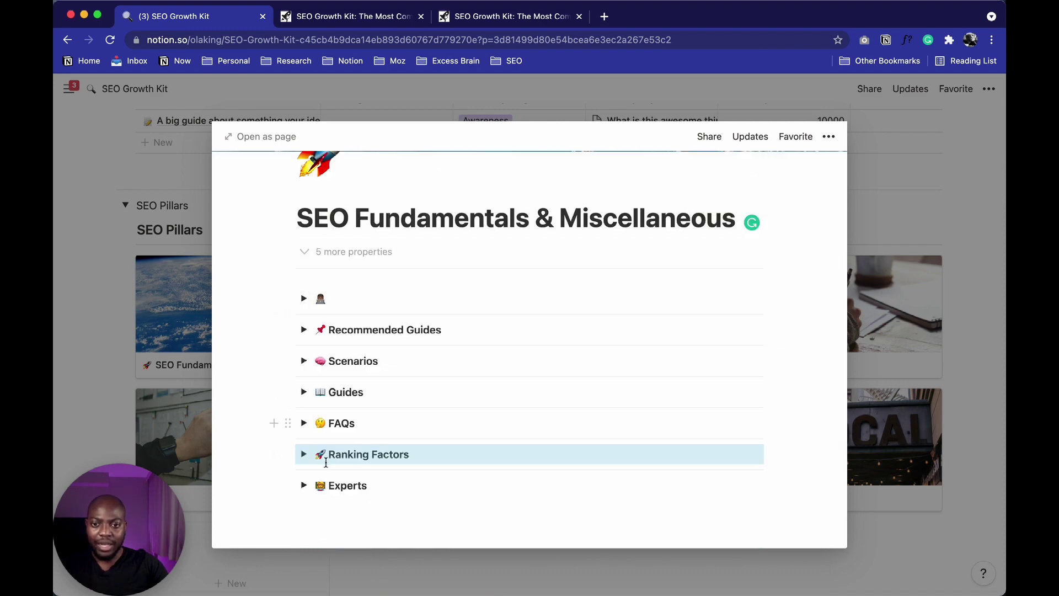
- Expand the Experts section, look through the SEO Experts List, collapse it and close the SEO Fundamentals & Miscellaneous pillar
left_click(304, 485)
scroll(317, 474, "down", 4)
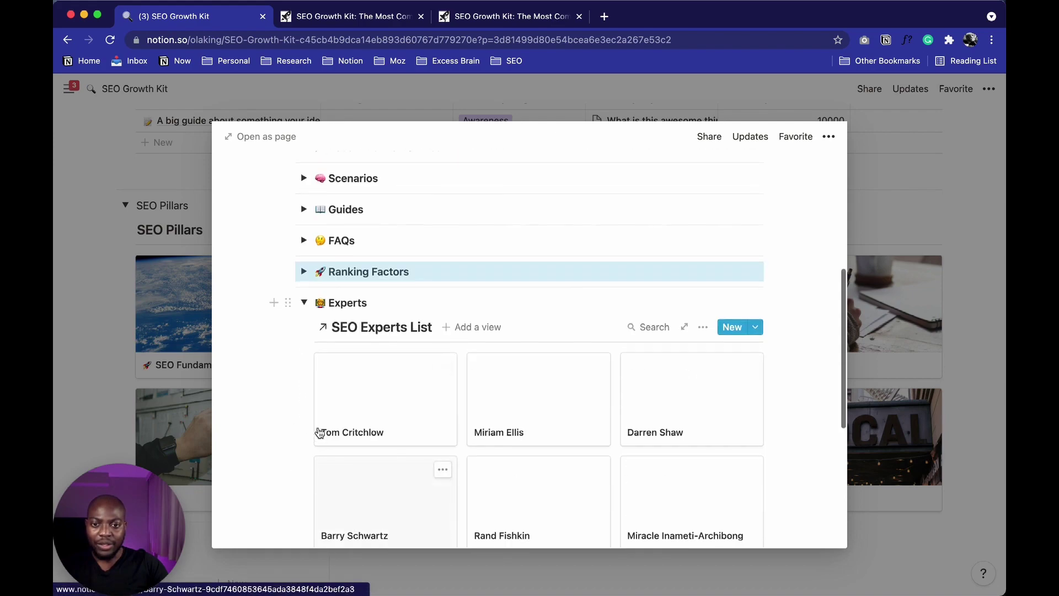
scroll(319, 413, "up", 1)
scroll(309, 400, "down", 4)
scroll(302, 357, "up", 3)
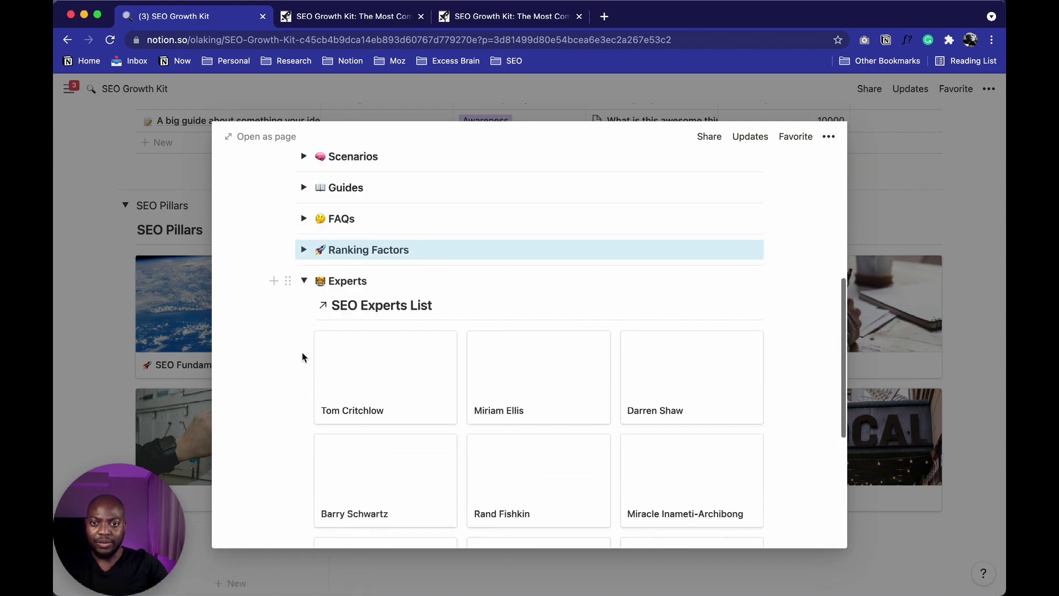
left_click(304, 281)
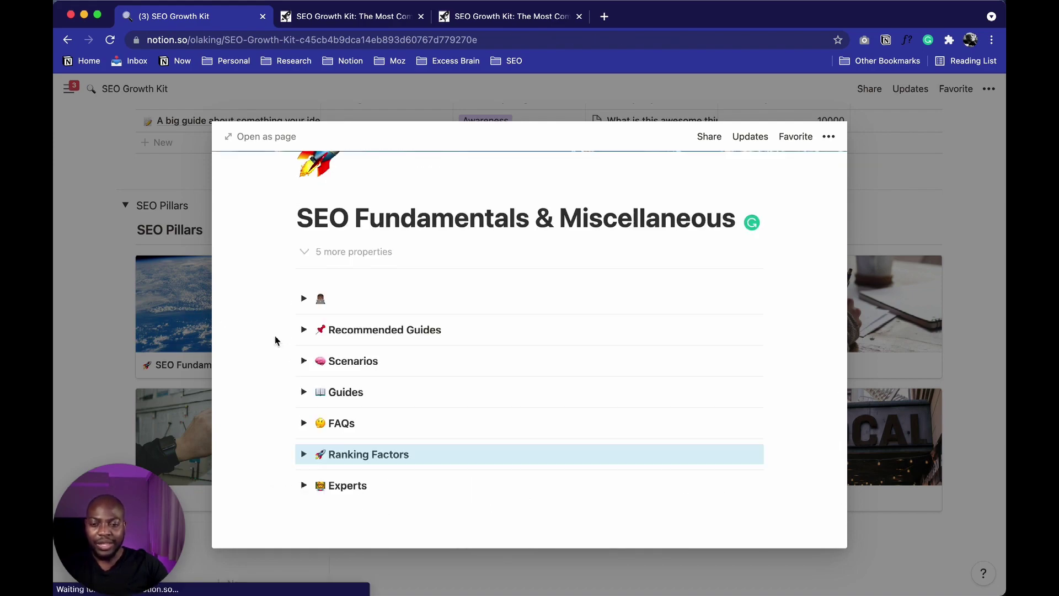
key("Escape")
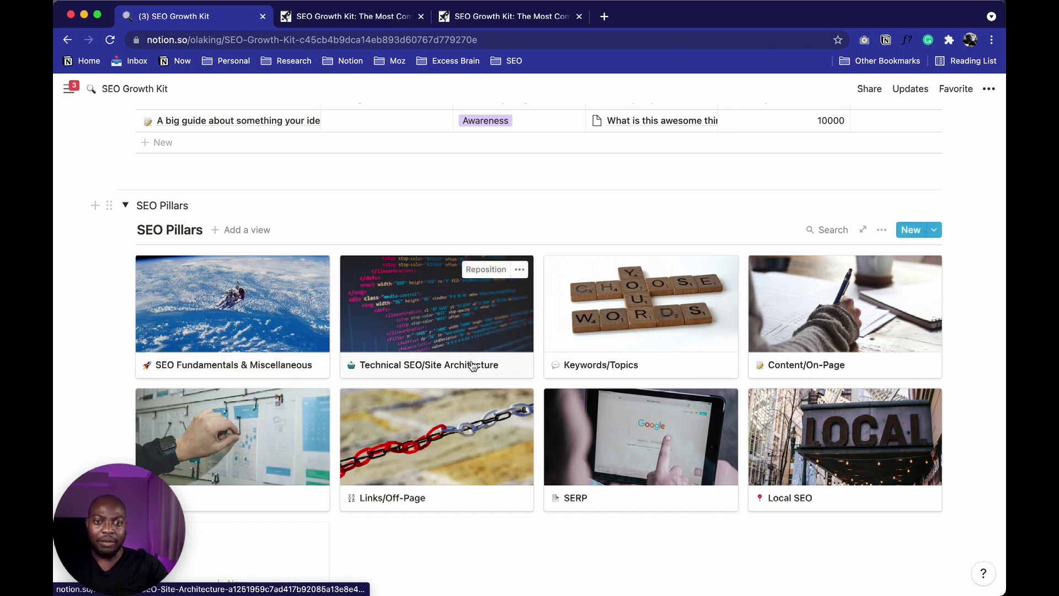
- Open the Technical SEO/Site Architecture pillar, look over its list of sections and close it again
left_click(500, 321)
scroll(447, 392, "down", 2)
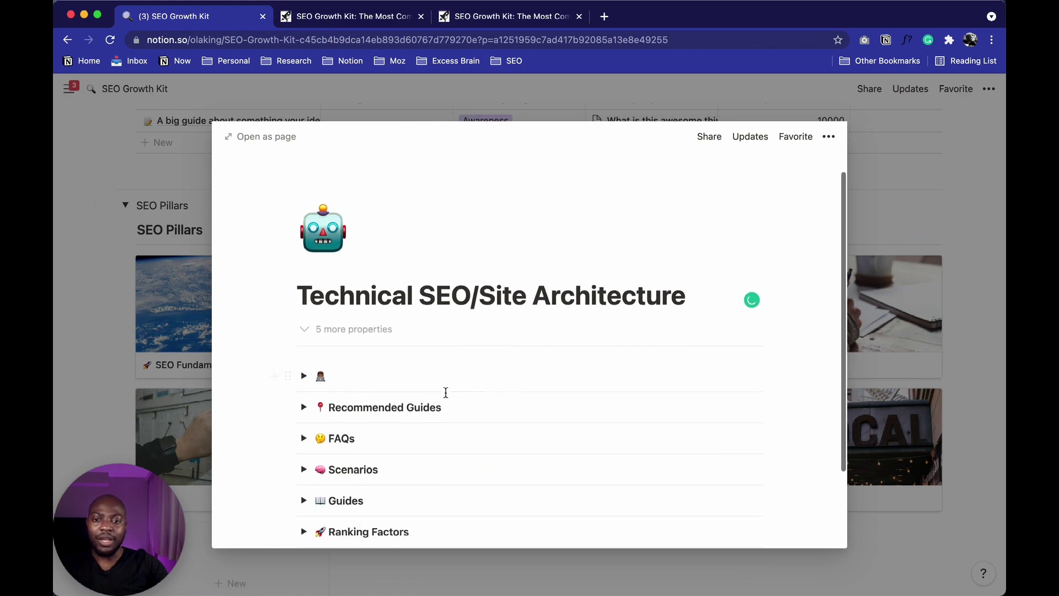
scroll(421, 414, "down", 2)
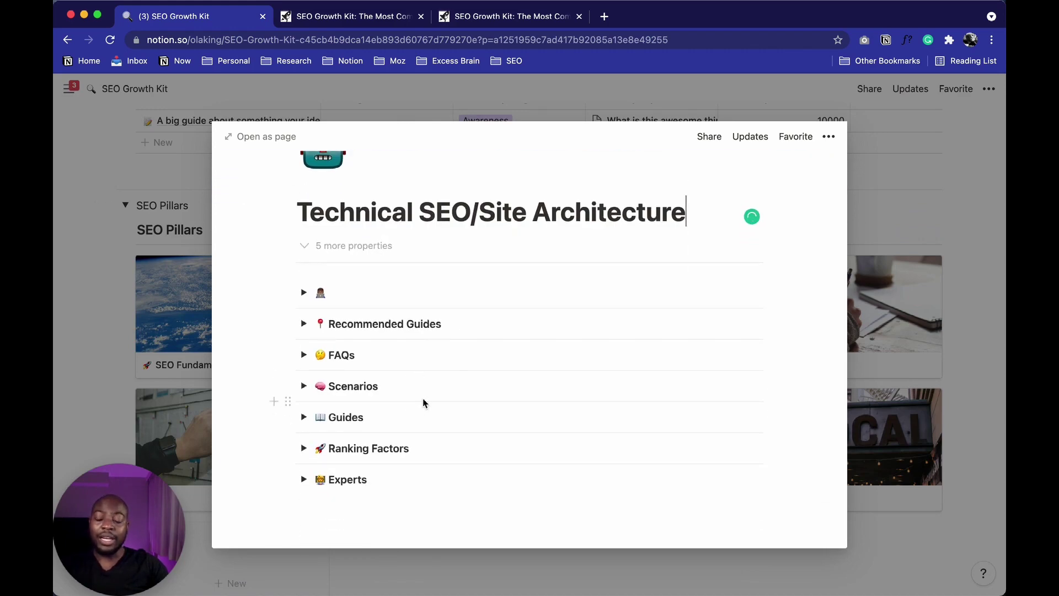
scroll(426, 270, "up", 4)
left_click_drag(451, 323, 594, 324)
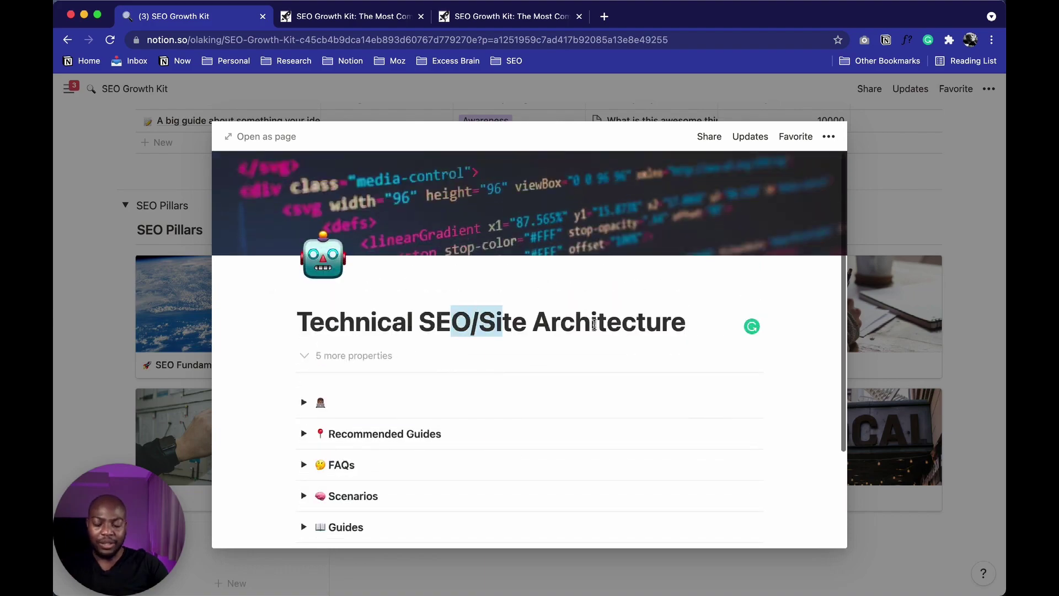
left_click(875, 331)
- Look over the SEO Growth Kit main page, from the SEO Pillars gallery to the Work, Learn and Industry Resources links
scroll(799, 386, "down", 4)
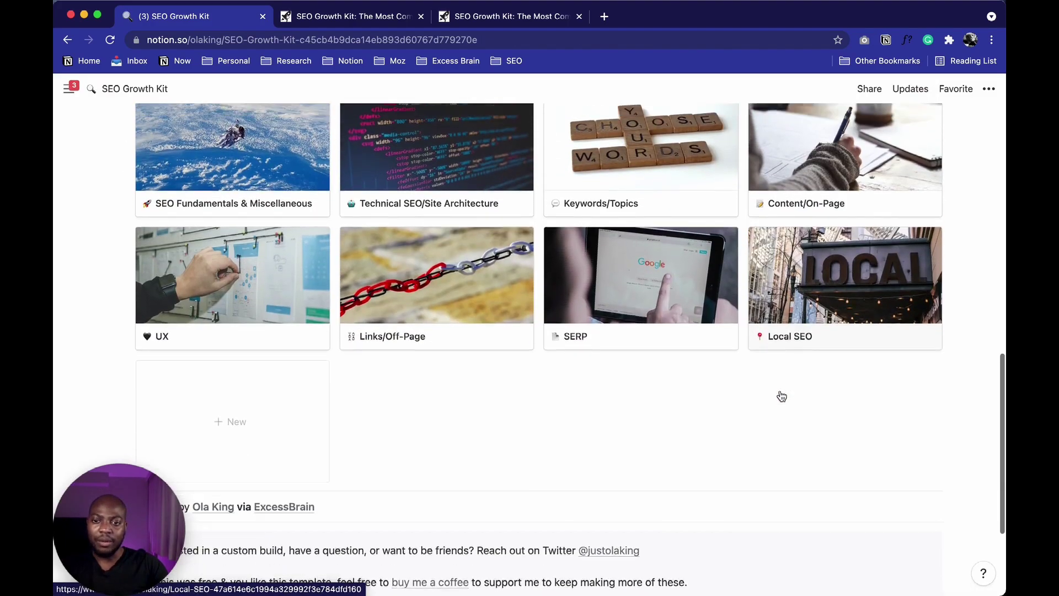
scroll(789, 386, "up", 2)
scroll(805, 362, "up", 8)
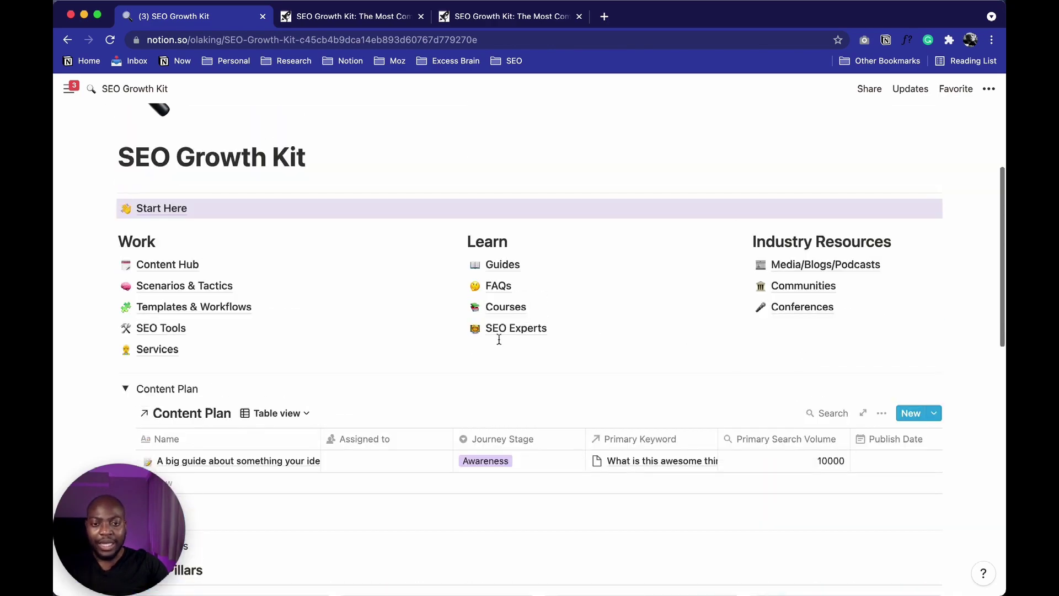
scroll(374, 425, "down", 5)
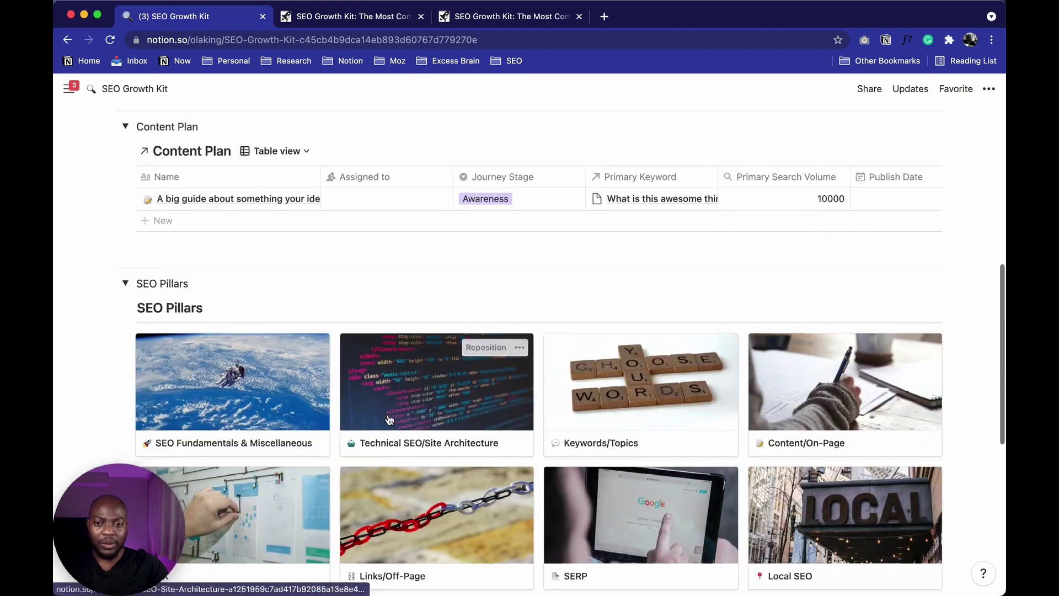
scroll(373, 425, "up", 5)
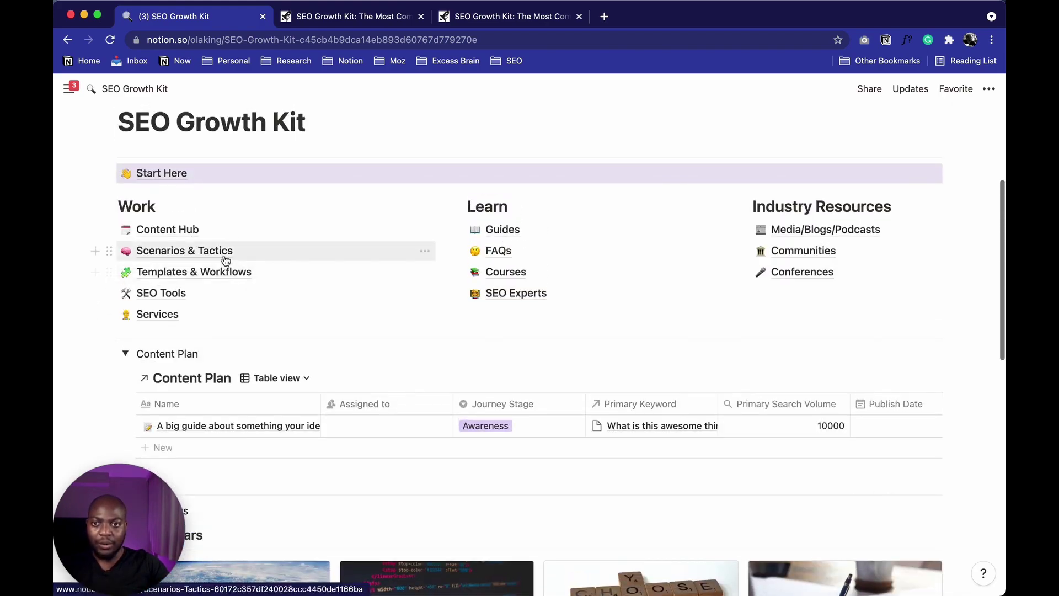
scroll(231, 224, "up", 3)
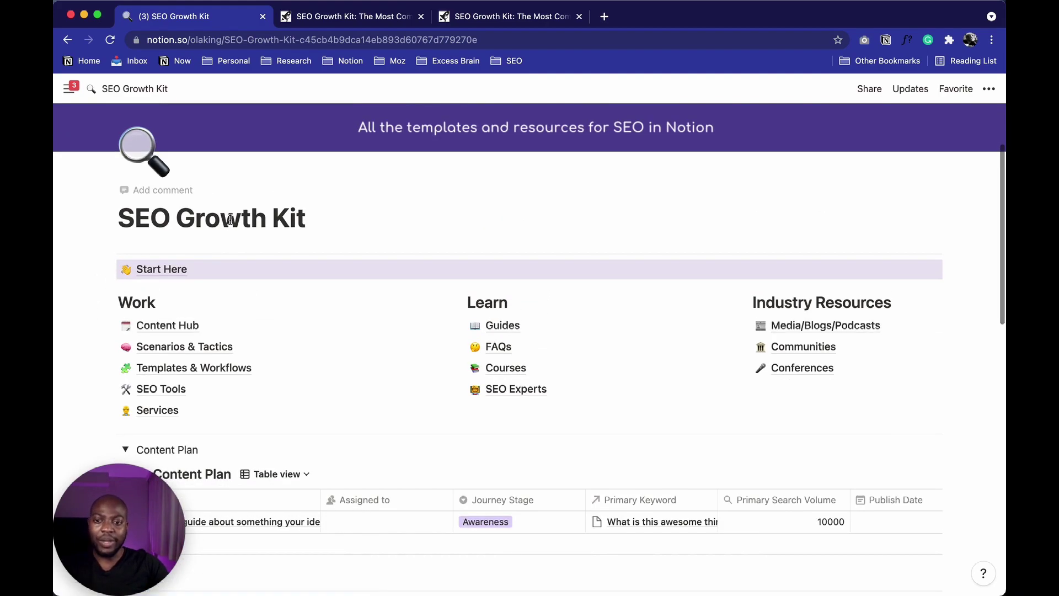
- Open the Start Here page and read its helpful-hints note and the instructions for duplicating the kit
left_click(177, 269)
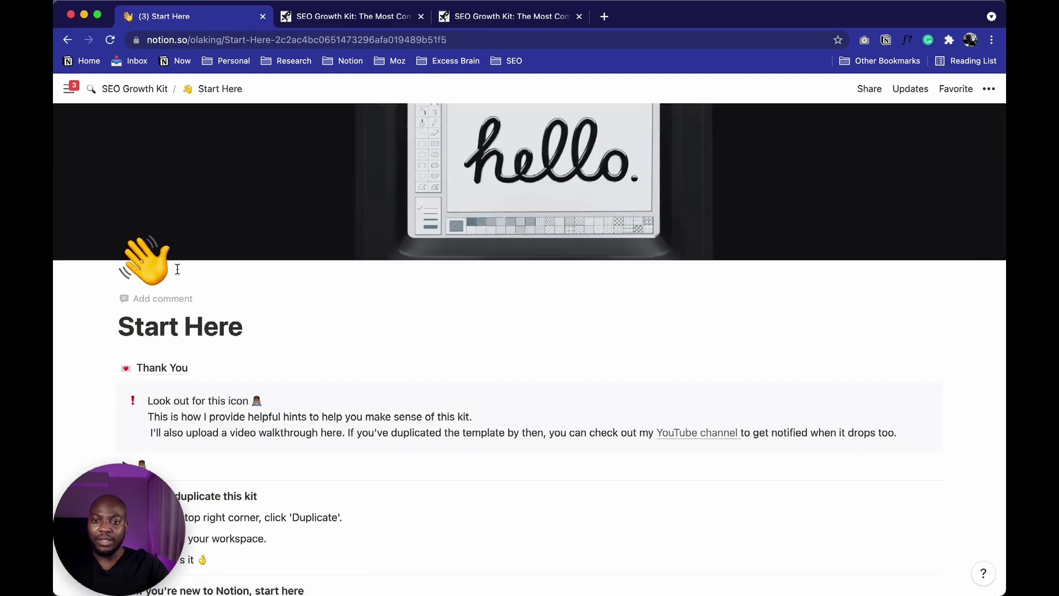
scroll(177, 269, "down", 3)
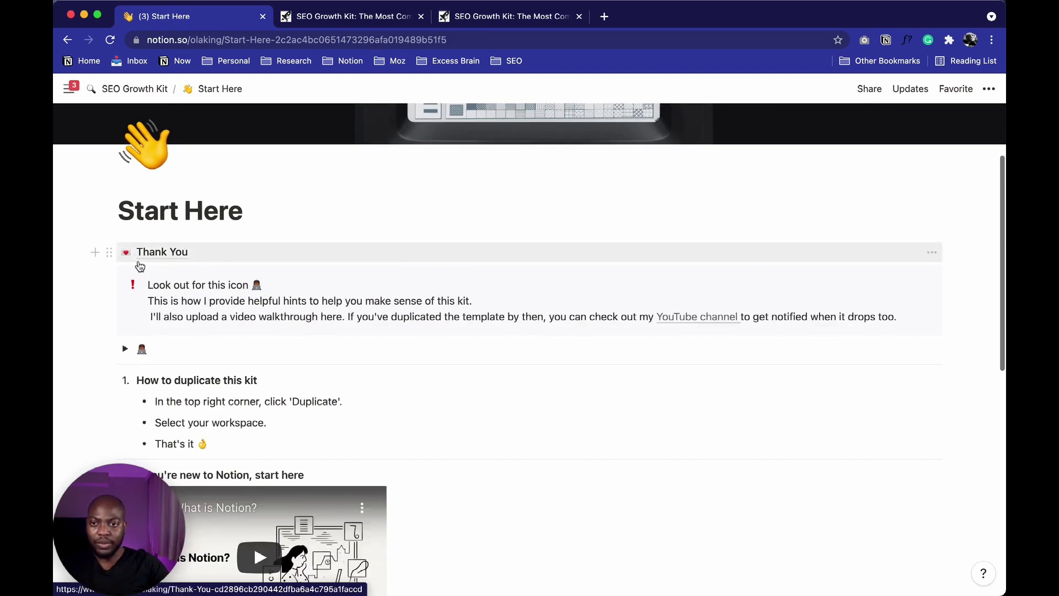
scroll(170, 256, "down", 1)
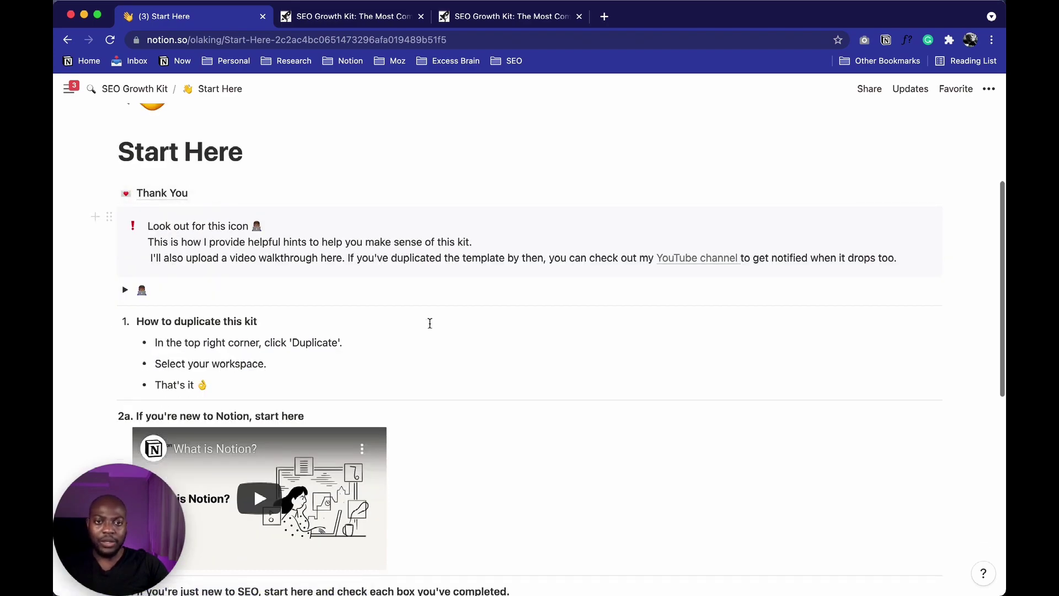
scroll(394, 322, "down", 5)
scroll(394, 322, "up", 4)
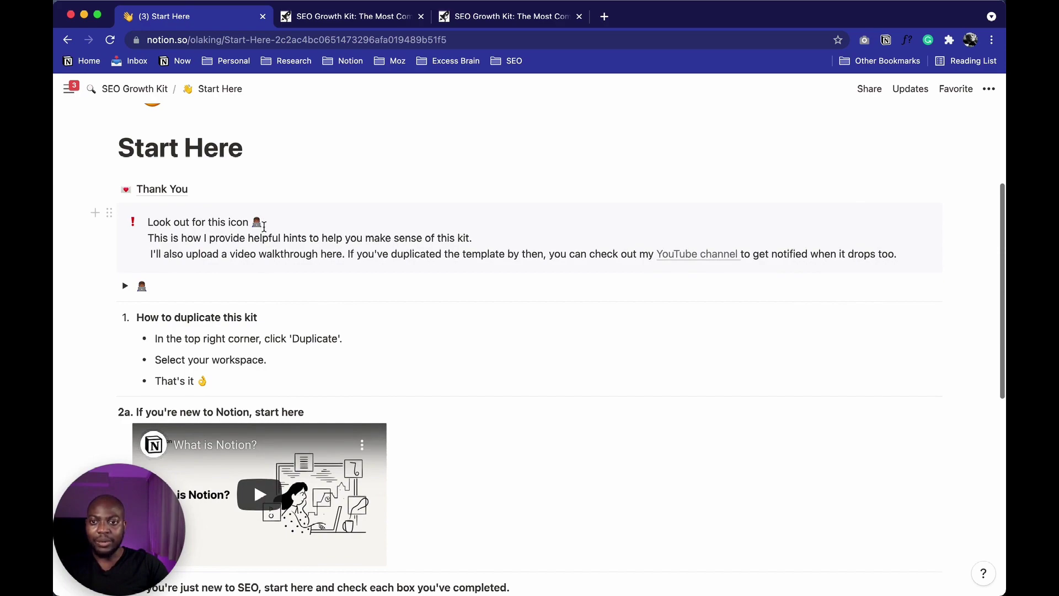
scroll(264, 226, "down", 3)
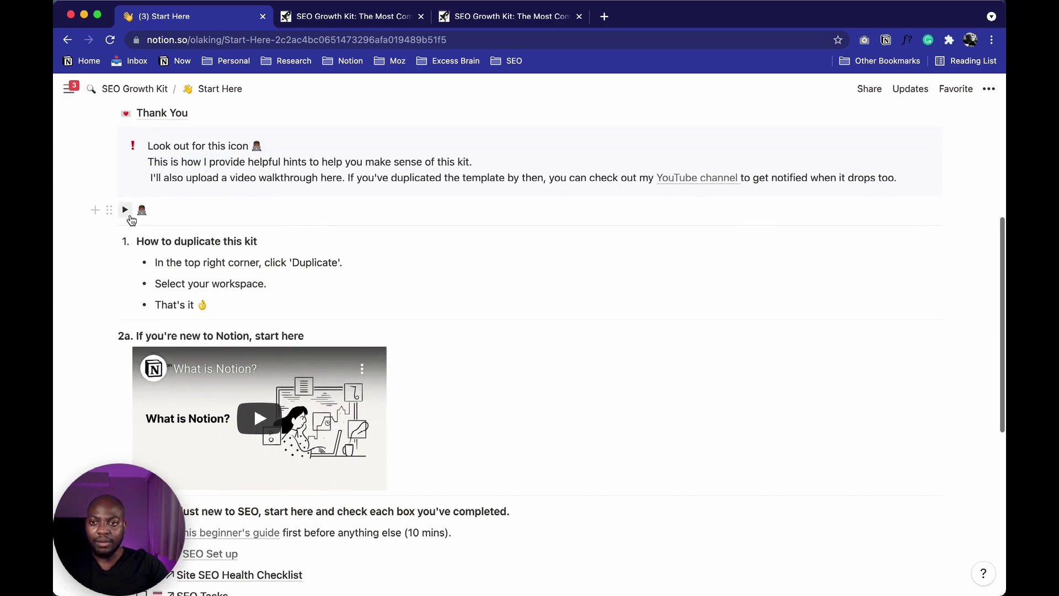
scroll(135, 220, "down", 2)
scroll(224, 228, "down", 1)
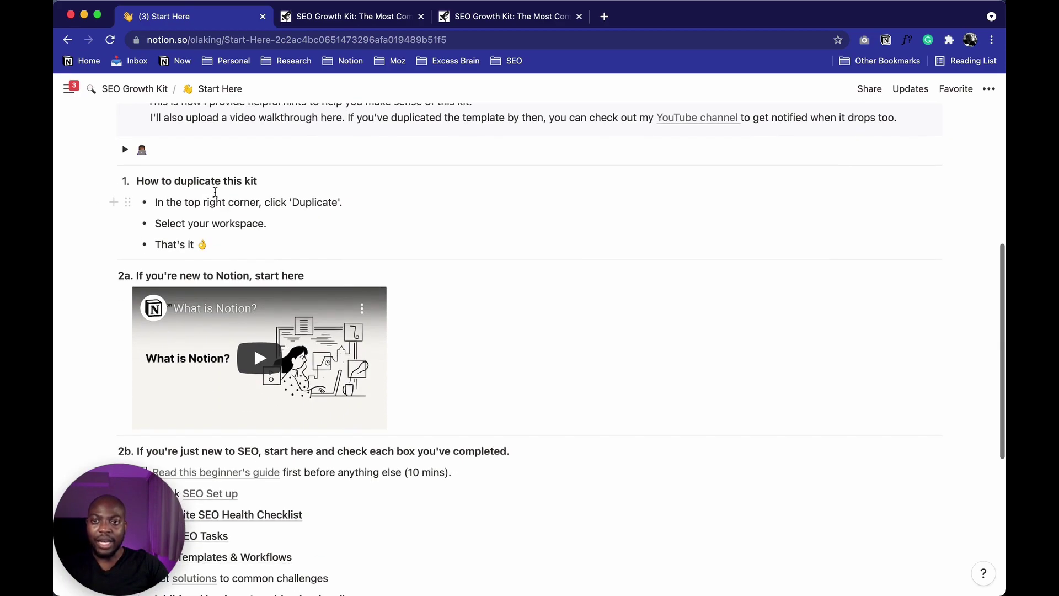
- Review the Start Here sections for people new to Notion, new to SEO and already familiar with SEO
scroll(229, 252, "down", 5)
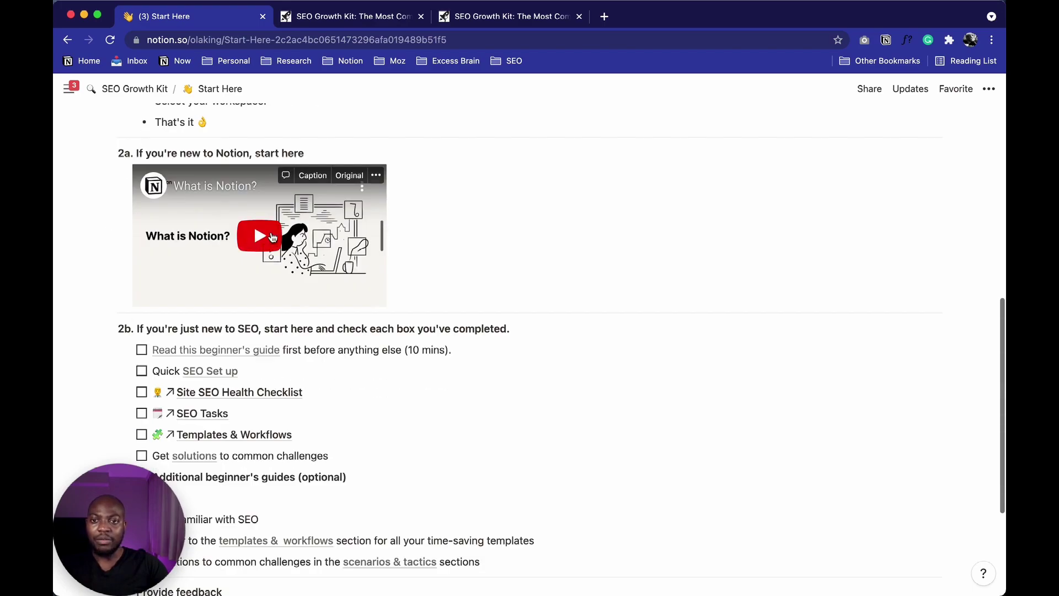
scroll(297, 251, "down", 5)
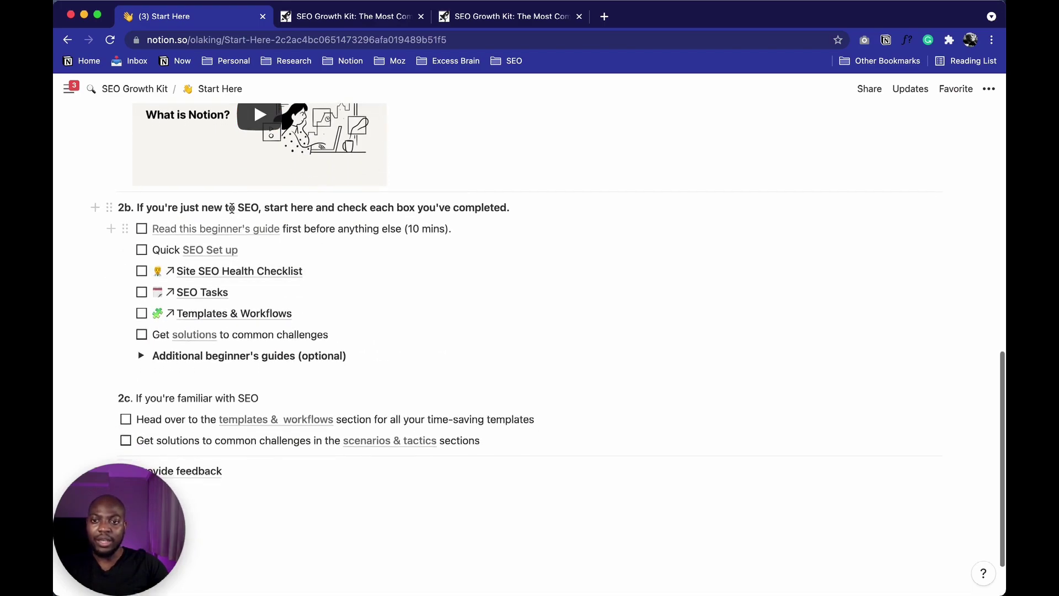
scroll(243, 212, "up", 4)
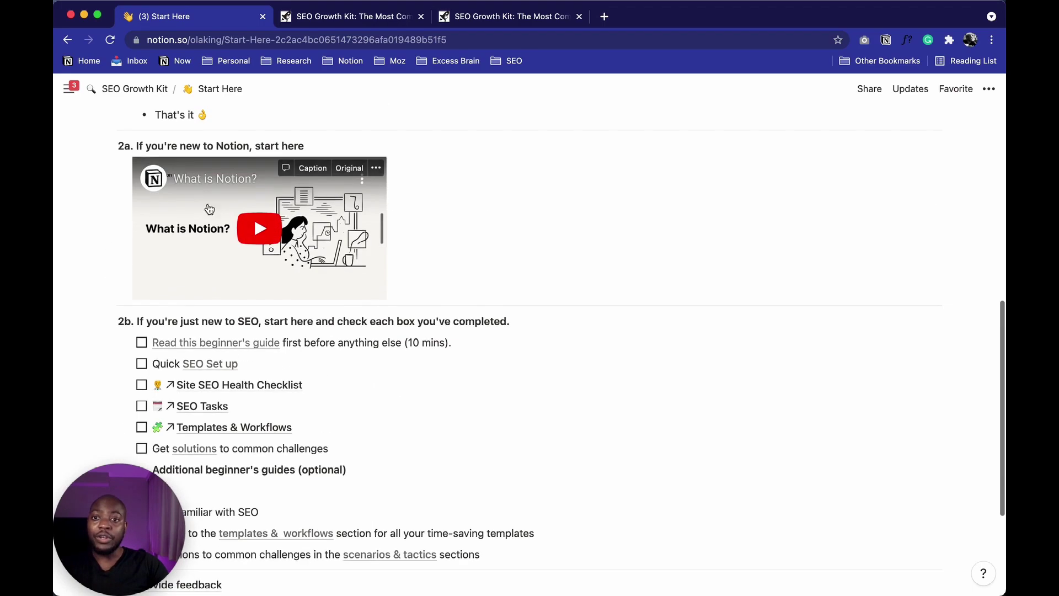
scroll(237, 276, "down", 1)
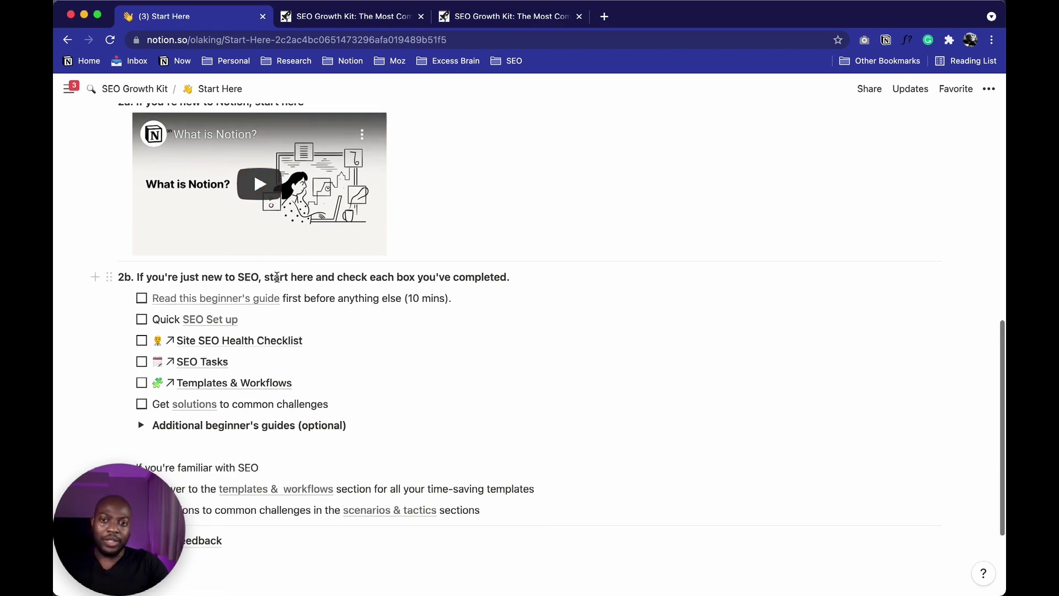
scroll(364, 284, "down", 2)
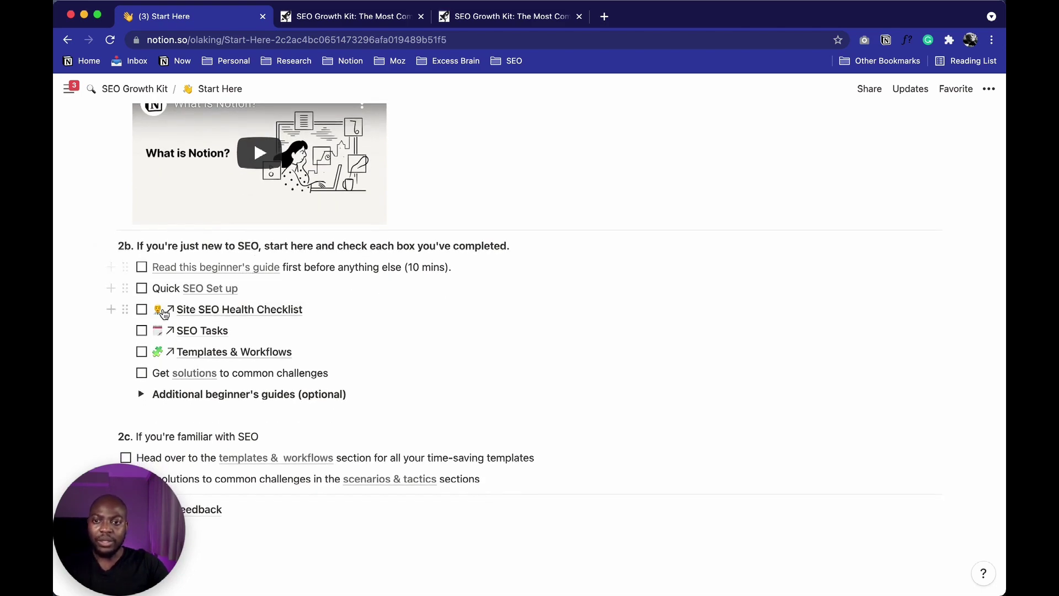
- Open the SEO Set up link, view the New Site Setup checklist and return to the Start Here page
left_click(196, 292)
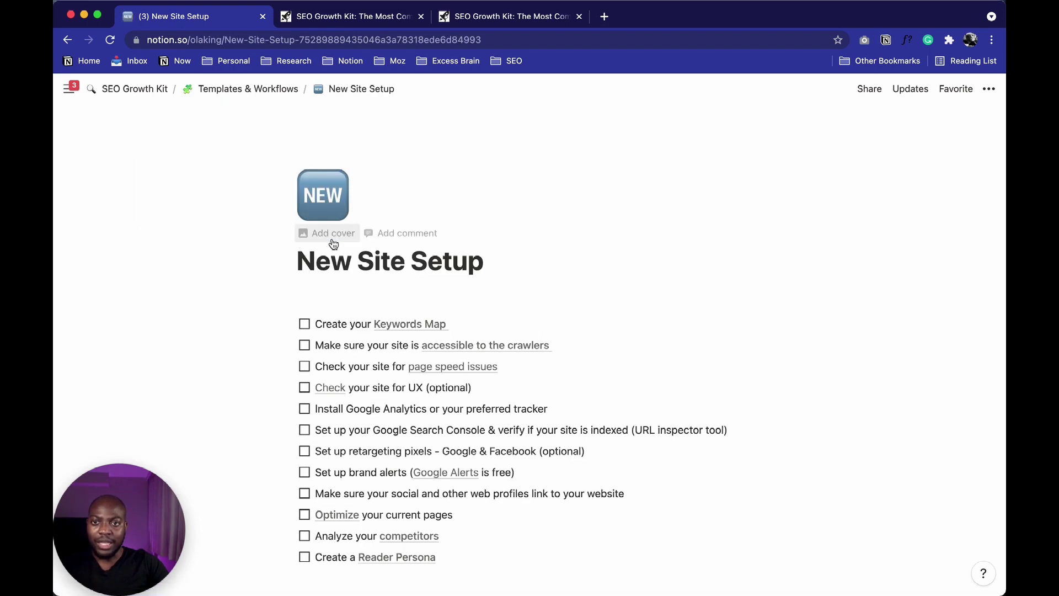
scroll(369, 302, "down", 2)
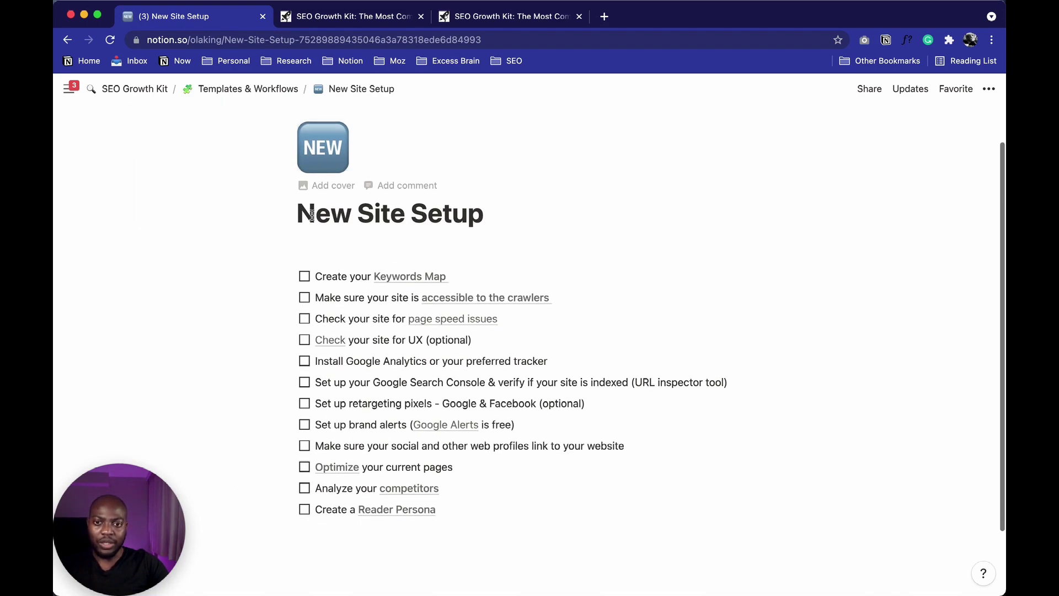
left_click(71, 45)
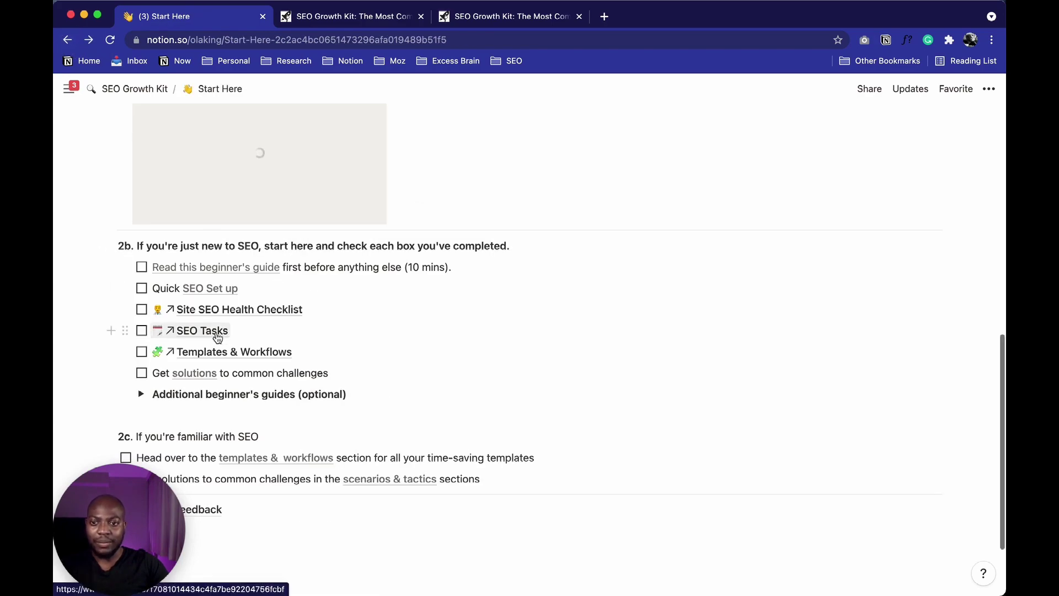
- Open the SEO Tasks database from the beginner checklist and look down its tasks from Basic Setup to On-page SEO
left_click(197, 335)
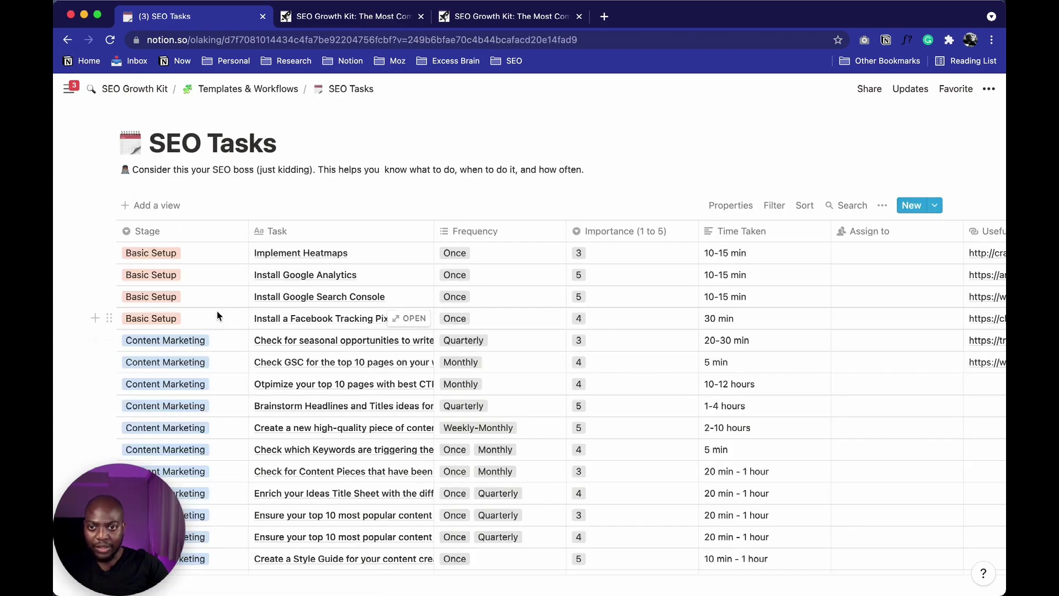
scroll(392, 278, "down", 5)
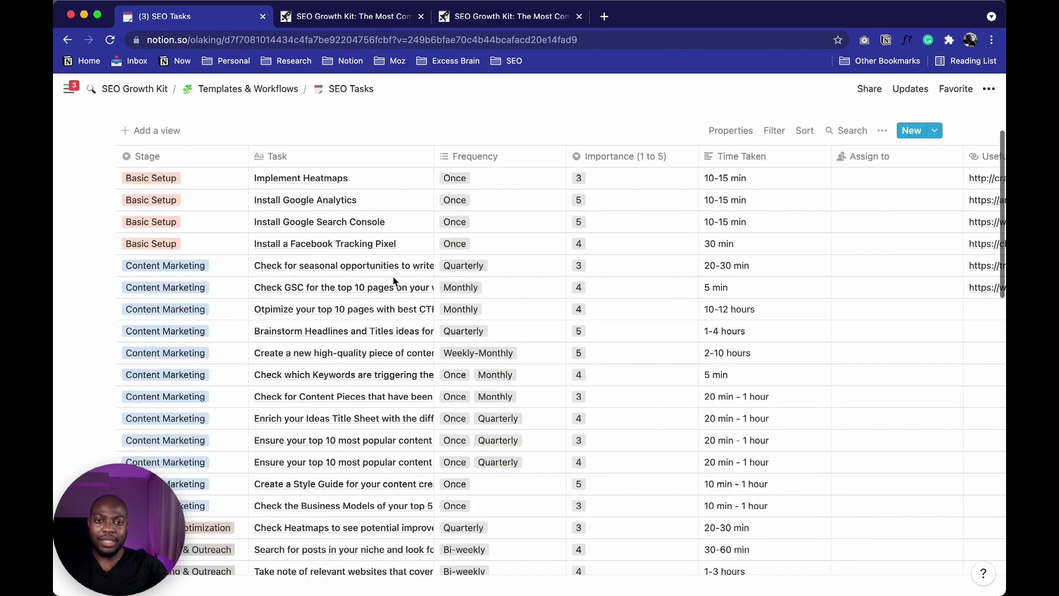
scroll(394, 281, "down", 5)
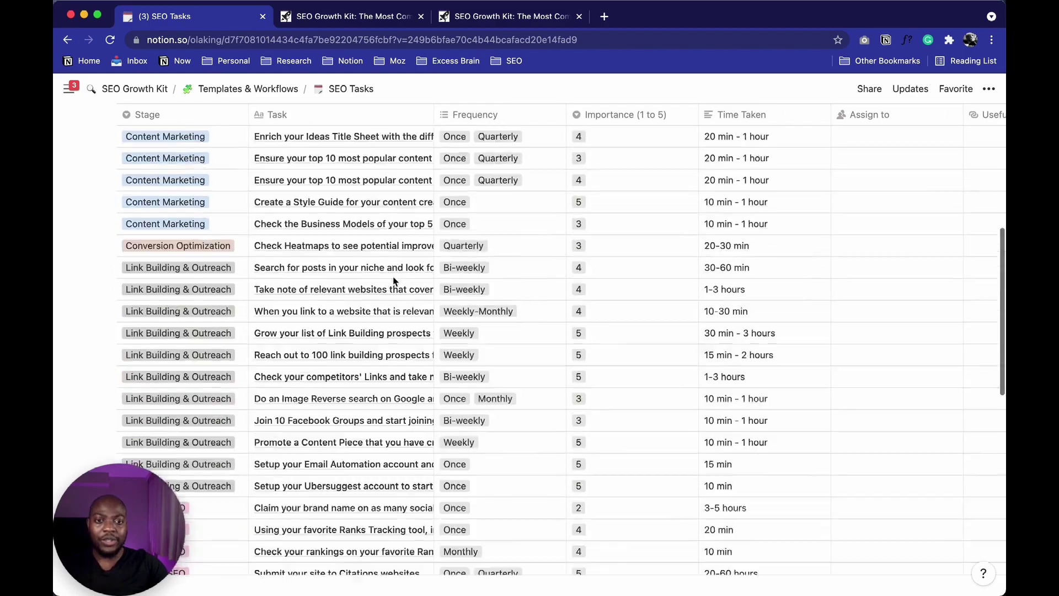
scroll(394, 281, "down", 3)
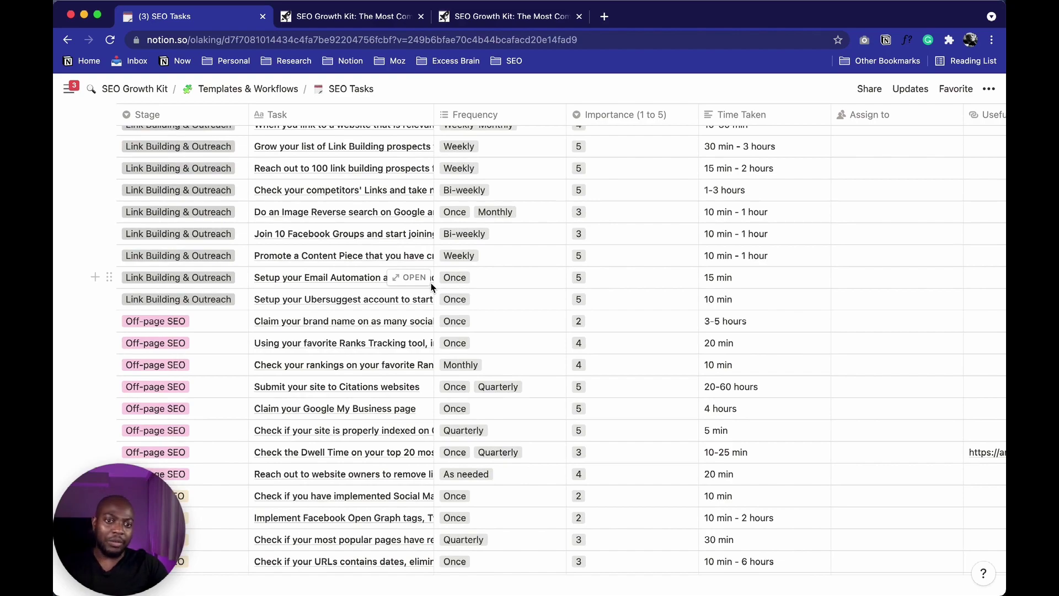
scroll(432, 286, "down", 5)
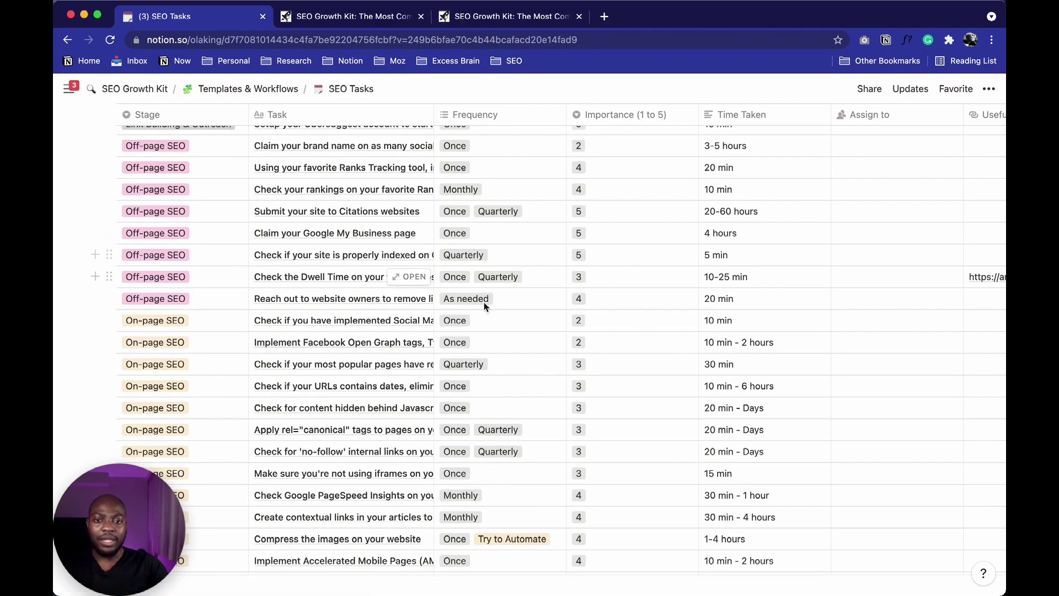
scroll(419, 306, "down", 2)
scroll(384, 305, "down", 2)
scroll(384, 300, "down", 3)
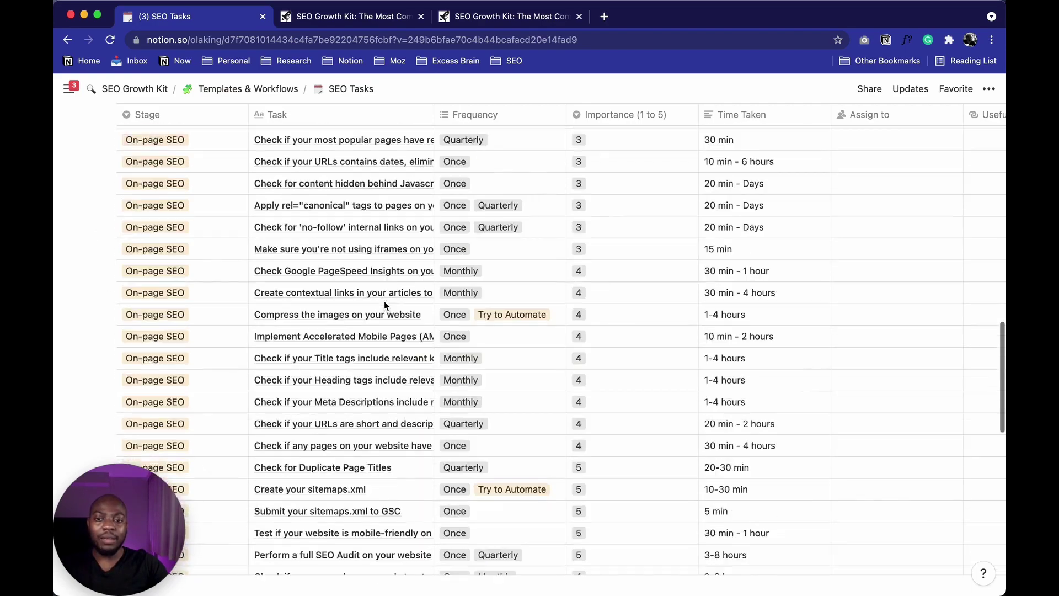
- Examine the further columns of the SEO Tasks table, from Frequency and Importance across to KPIs and Notes
scroll(607, 209, "right", 3)
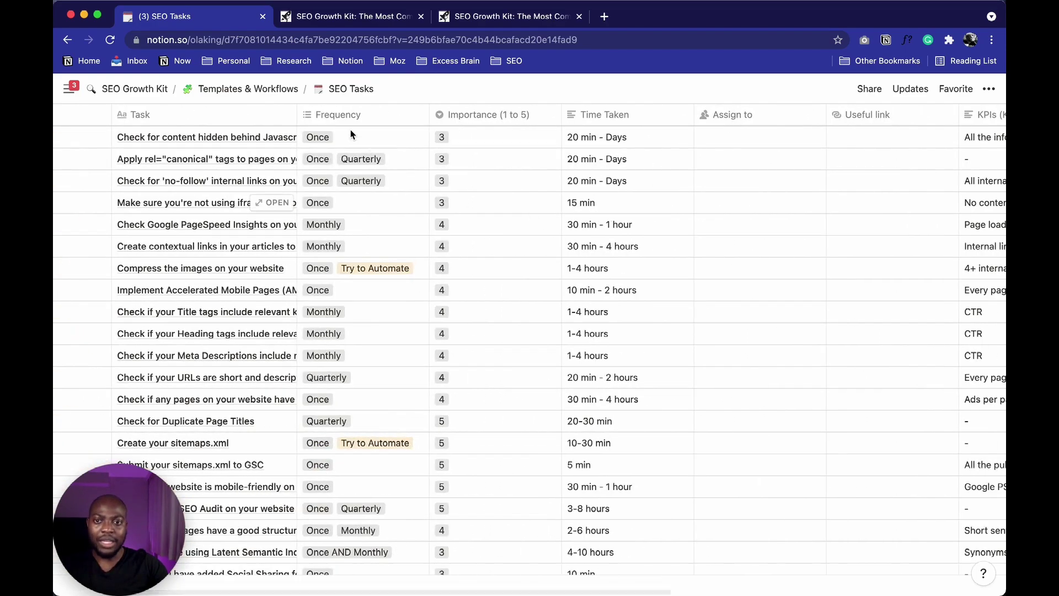
scroll(356, 180, "right", 3)
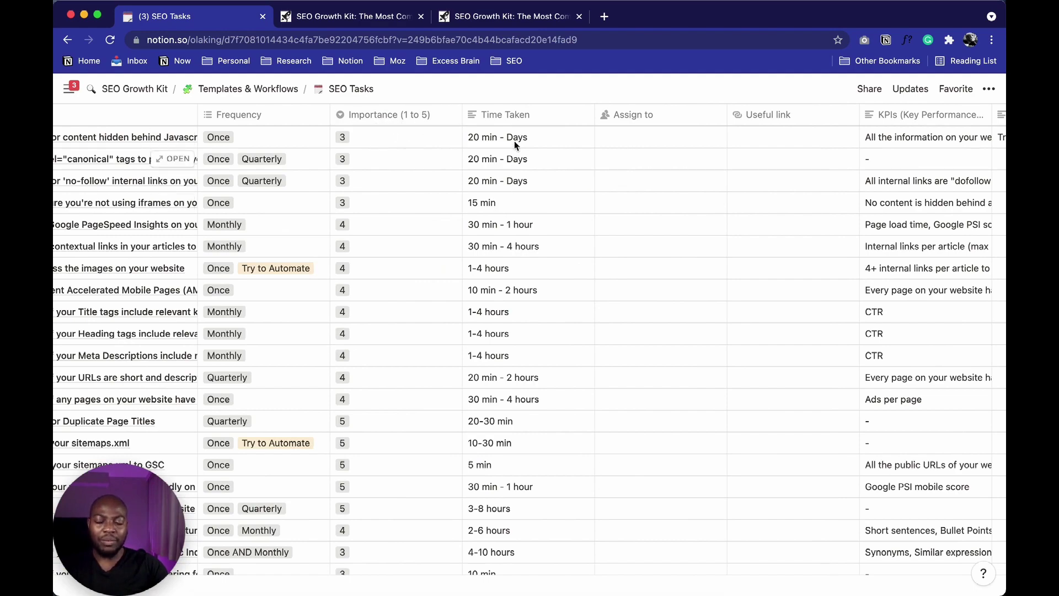
scroll(461, 201, "right", 3)
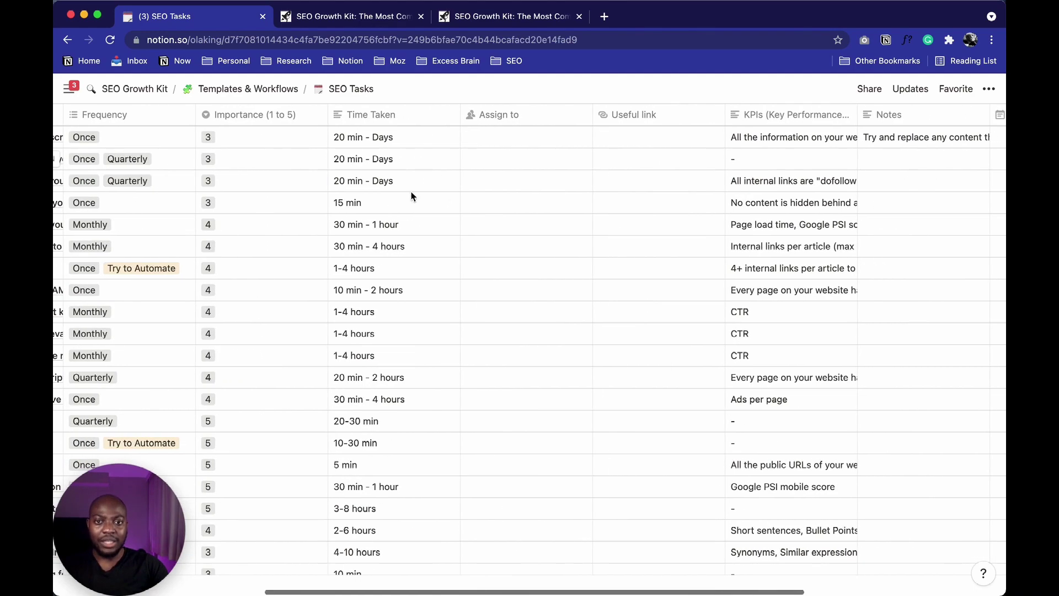
- Open the person picker in an empty Assign to cell of the SEO Tasks table and close it without choosing anyone
scroll(498, 215, "up", 2)
scroll(498, 212, "up", 4)
left_click(478, 157)
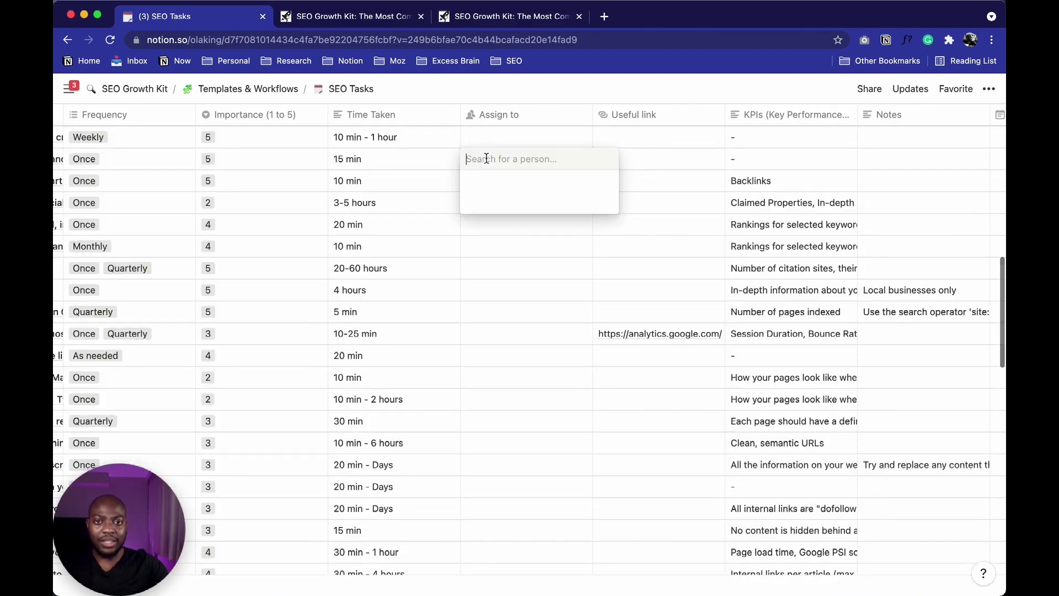
key("Escape")
scroll(668, 279, "down", 4)
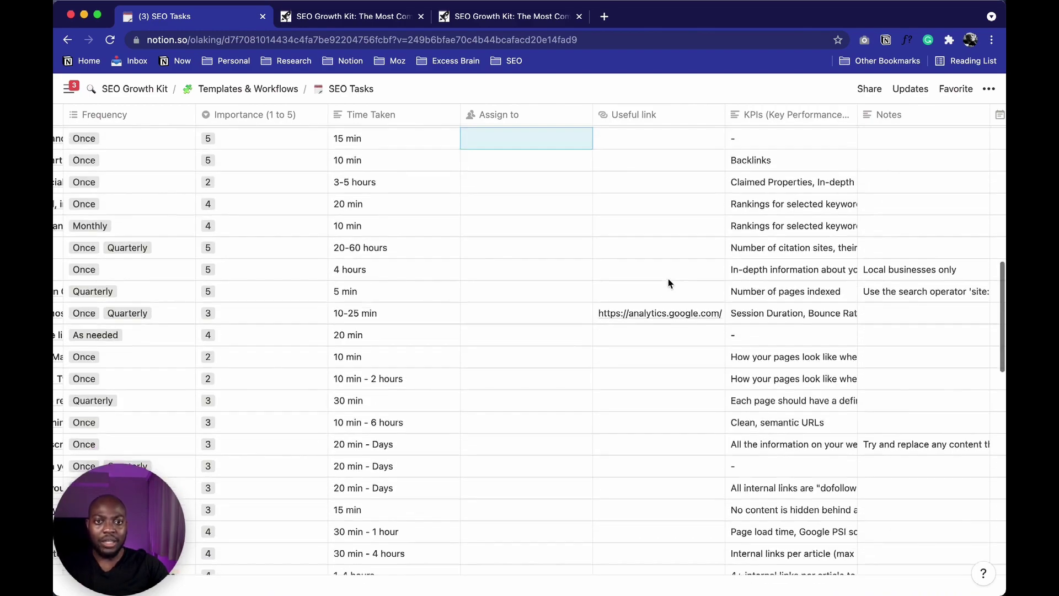
- View the remaining SEO Tasks columns through Last completed, opening the date picker of an empty Reminder cell and closing it without a date
scroll(504, 204, "right", 2)
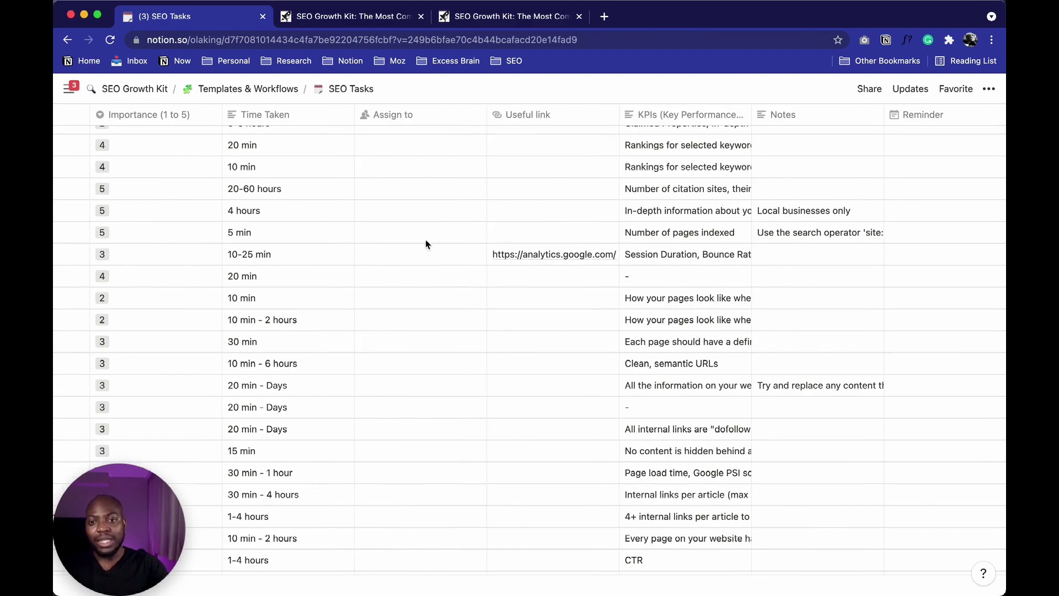
scroll(465, 253, "right", 2)
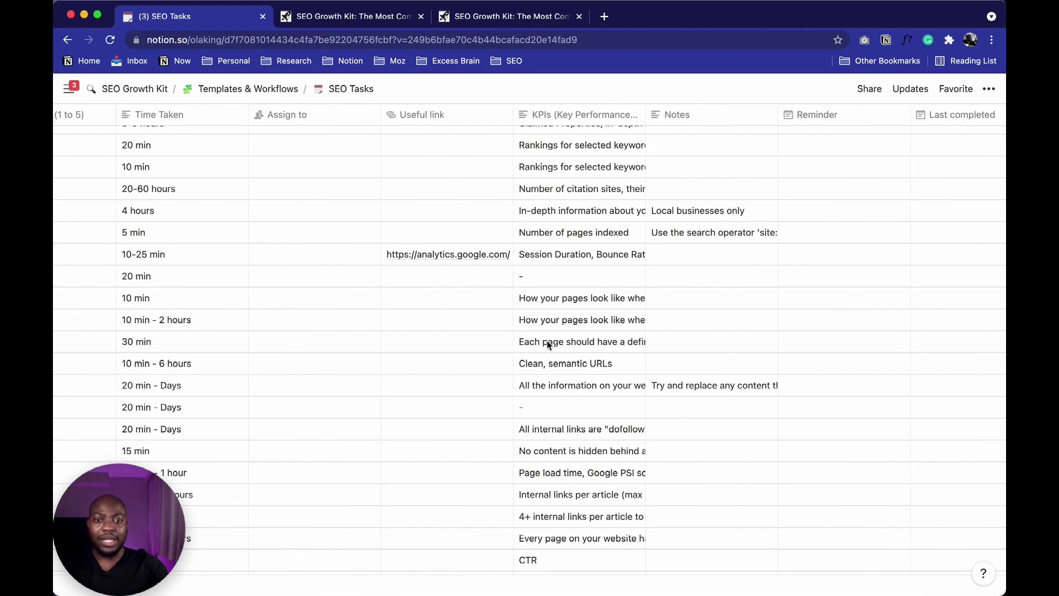
scroll(633, 288, "right", 2)
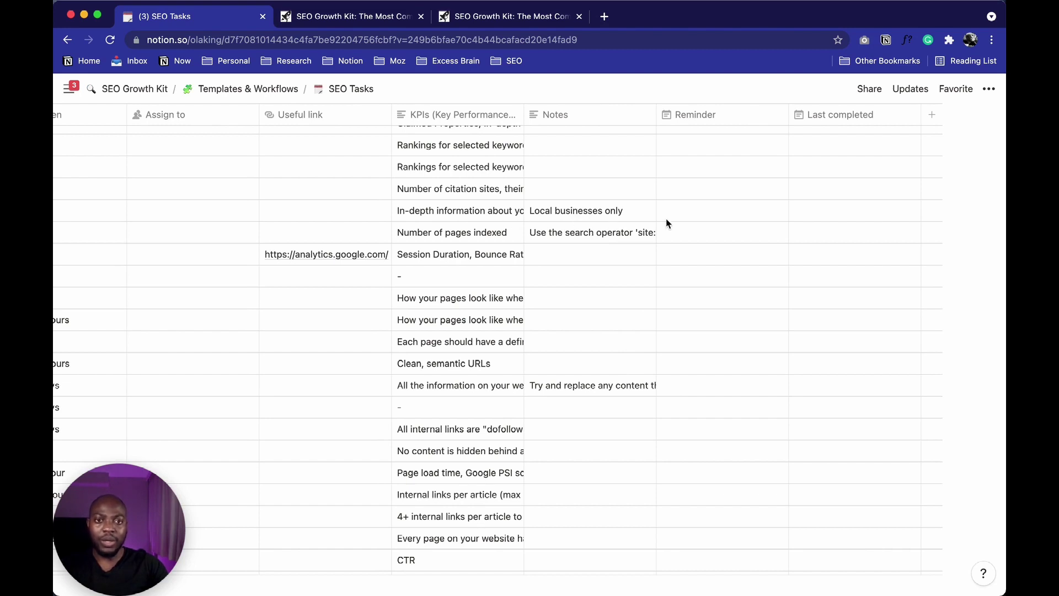
left_click(712, 145)
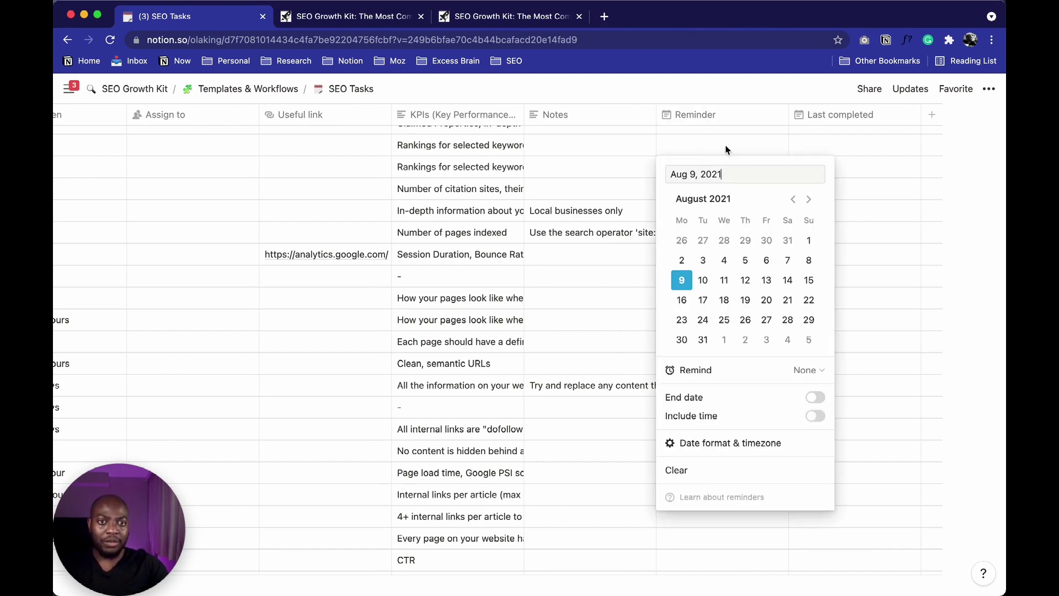
left_click(901, 160)
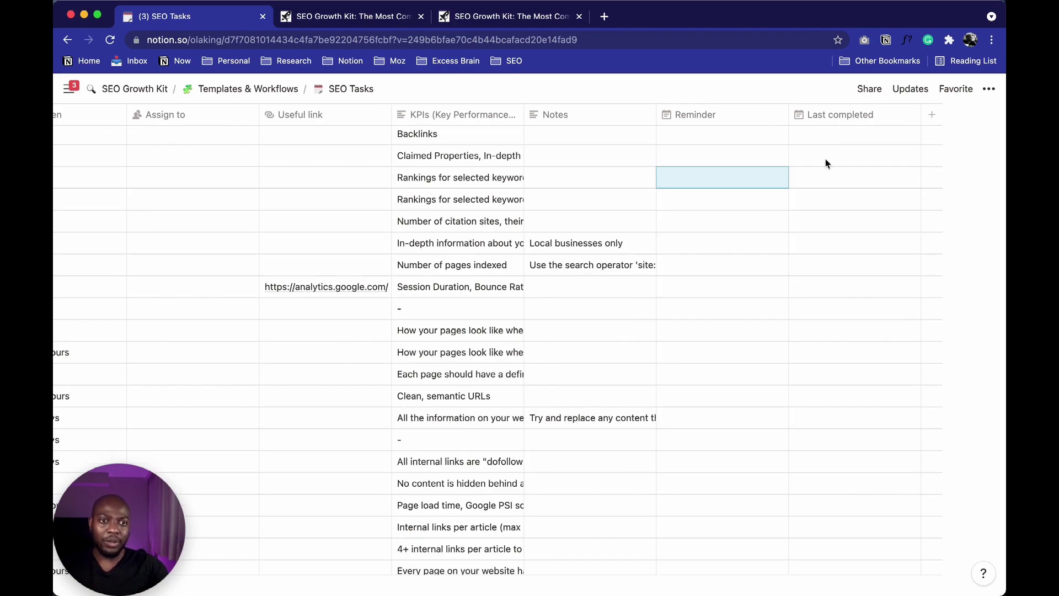
- Go back to the start of the SEO Tasks table and return to the beginner checklist on the Start Here page
scroll(822, 160, "up", 10)
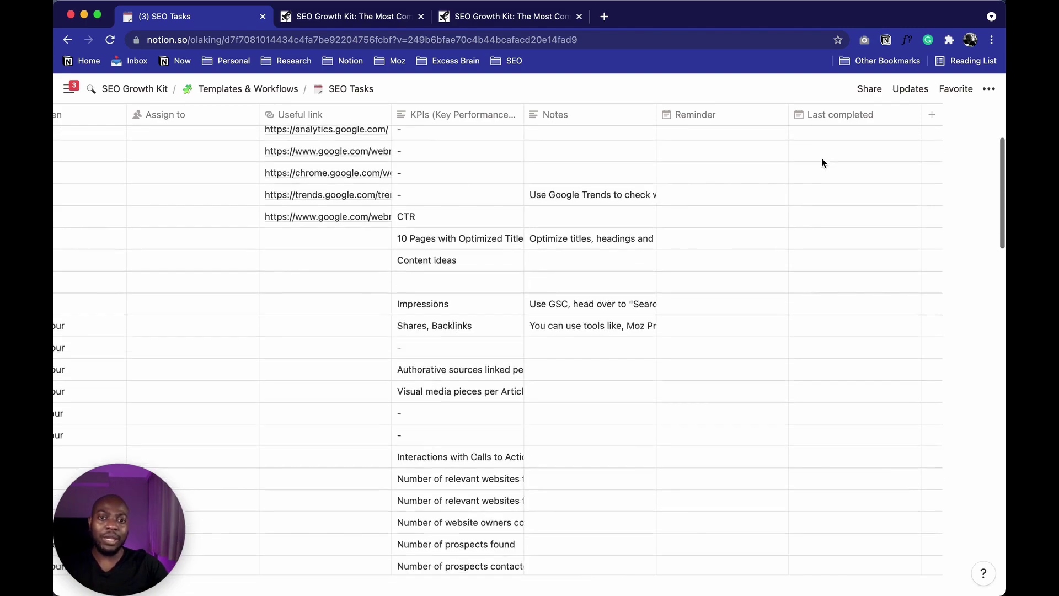
scroll(822, 163, "up", 5)
scroll(497, 331, "left", 12)
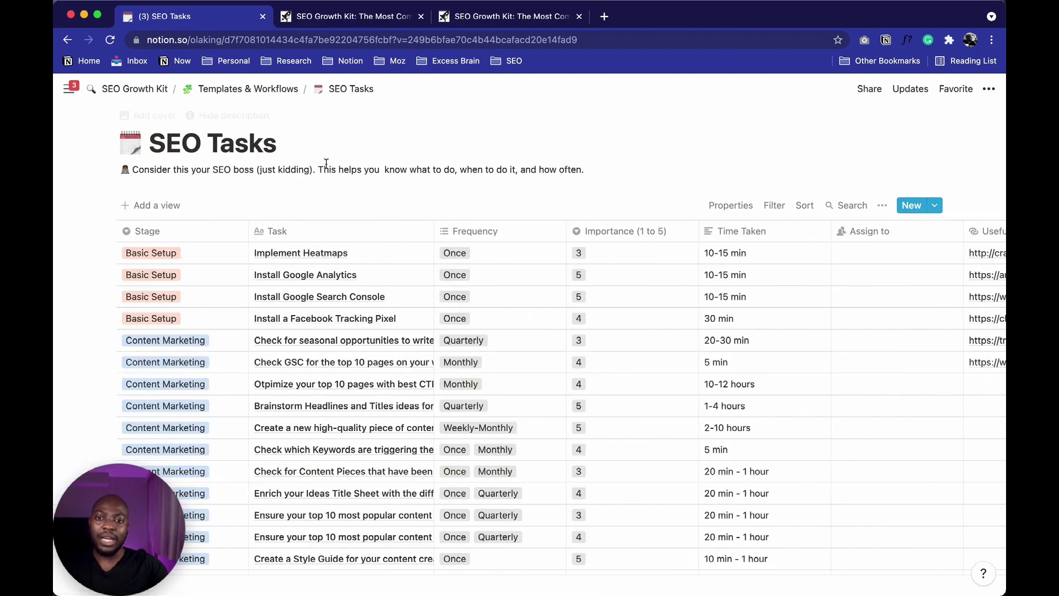
left_click(71, 42)
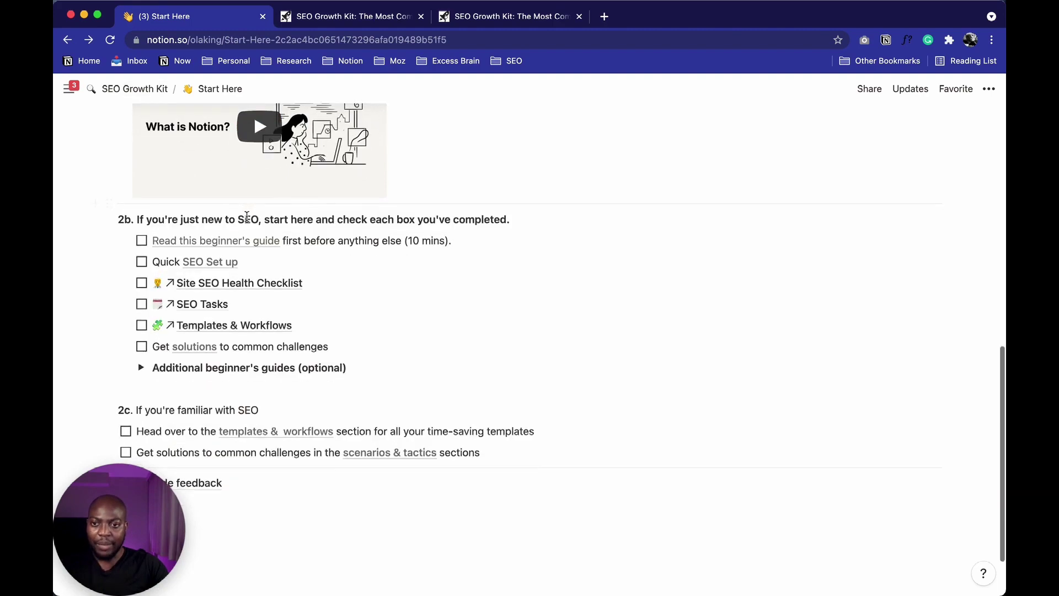
scroll(247, 216, "down", 1)
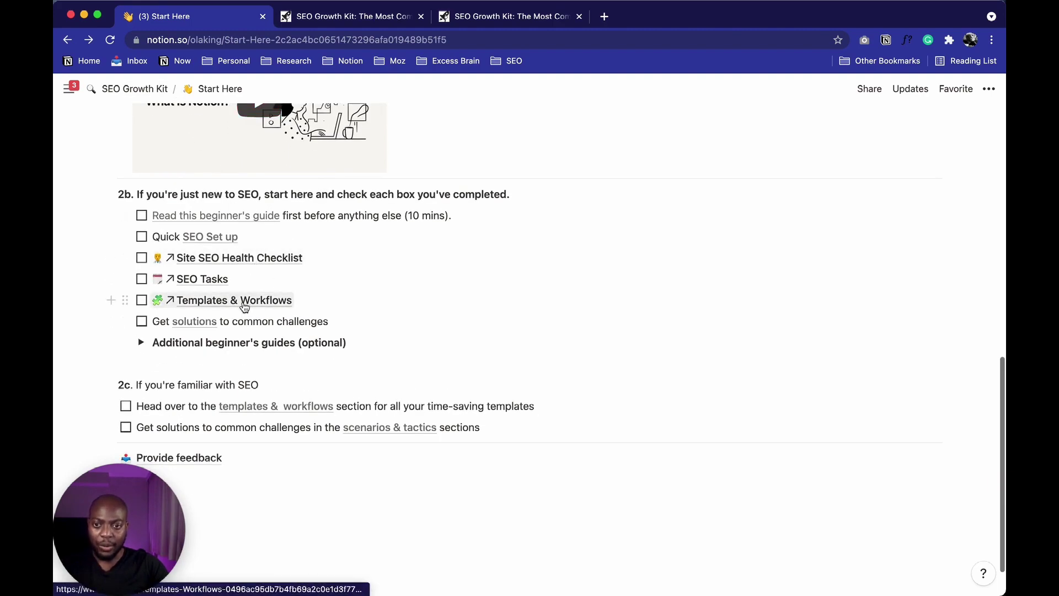
scroll(247, 307, "down", 2)
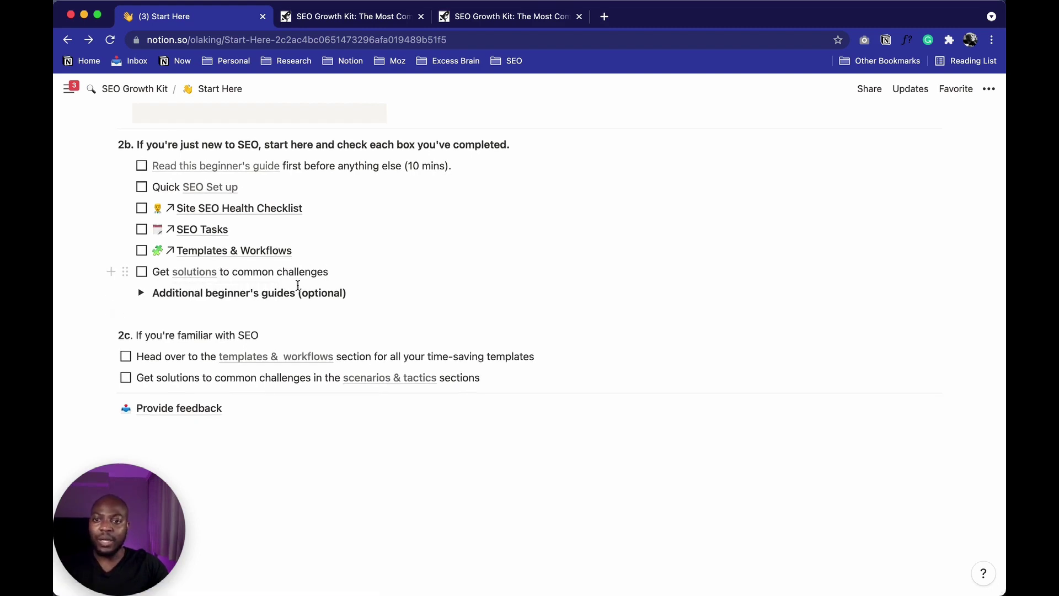
- Expand the Additional beginner's guides toggle, look through its SEO Guides list and collapse the toggle again
left_click(140, 293)
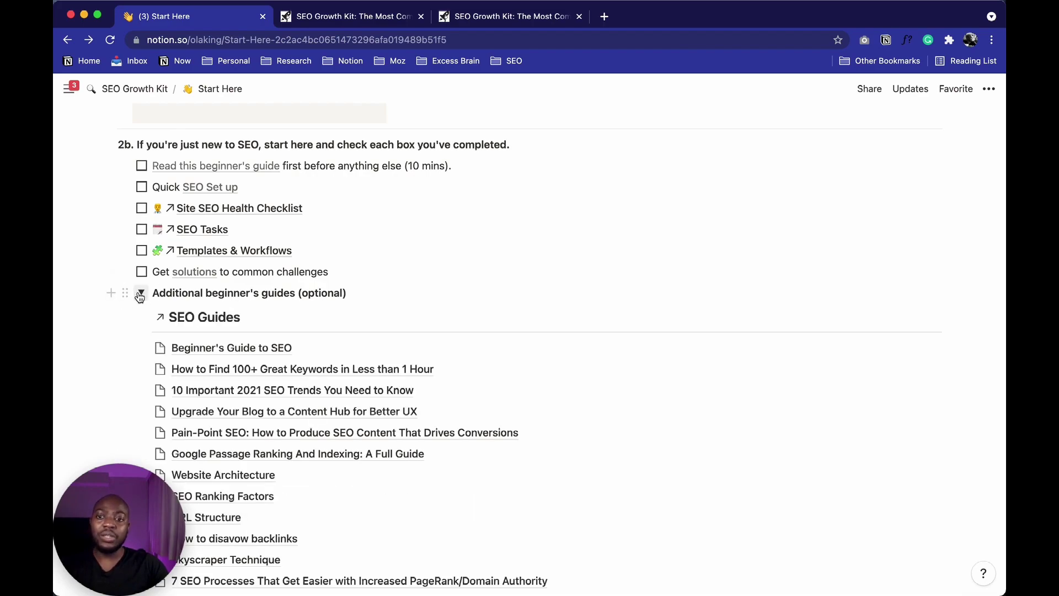
scroll(203, 355, "down", 3)
scroll(203, 355, "up", 3)
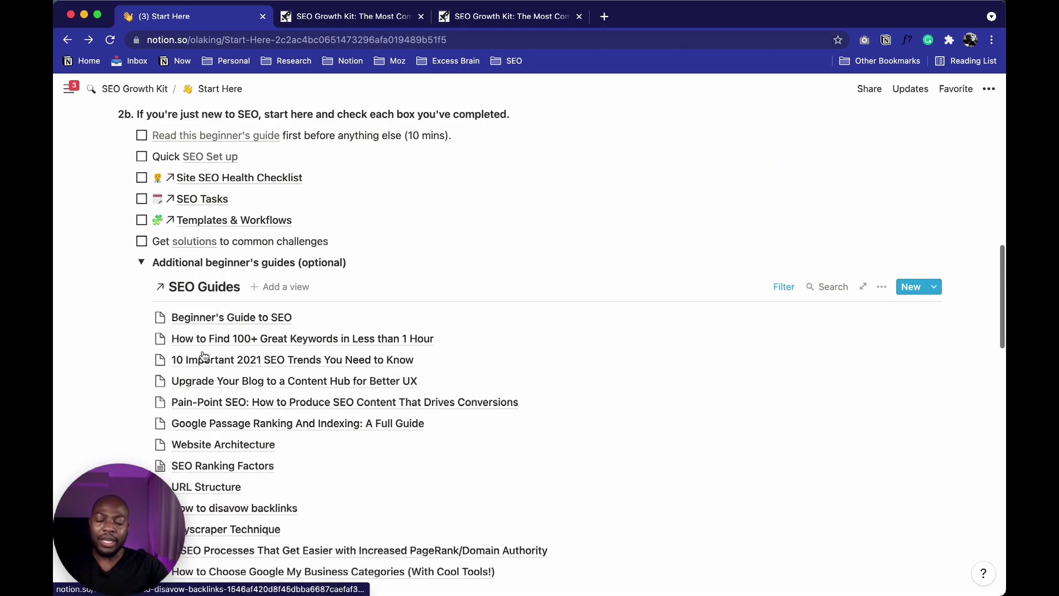
scroll(255, 336, "down", 8)
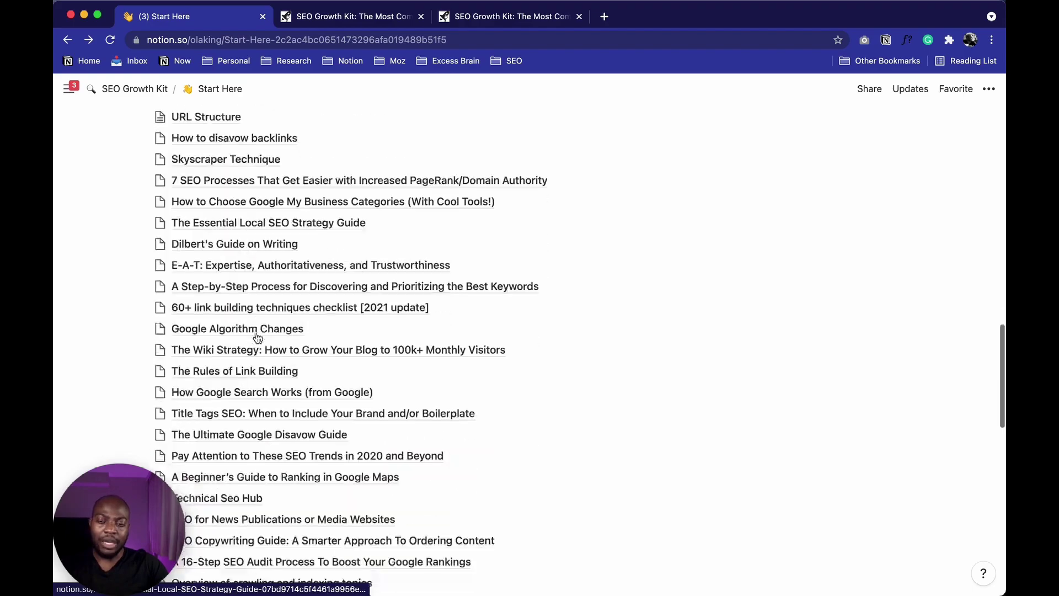
scroll(257, 337, "down", 6)
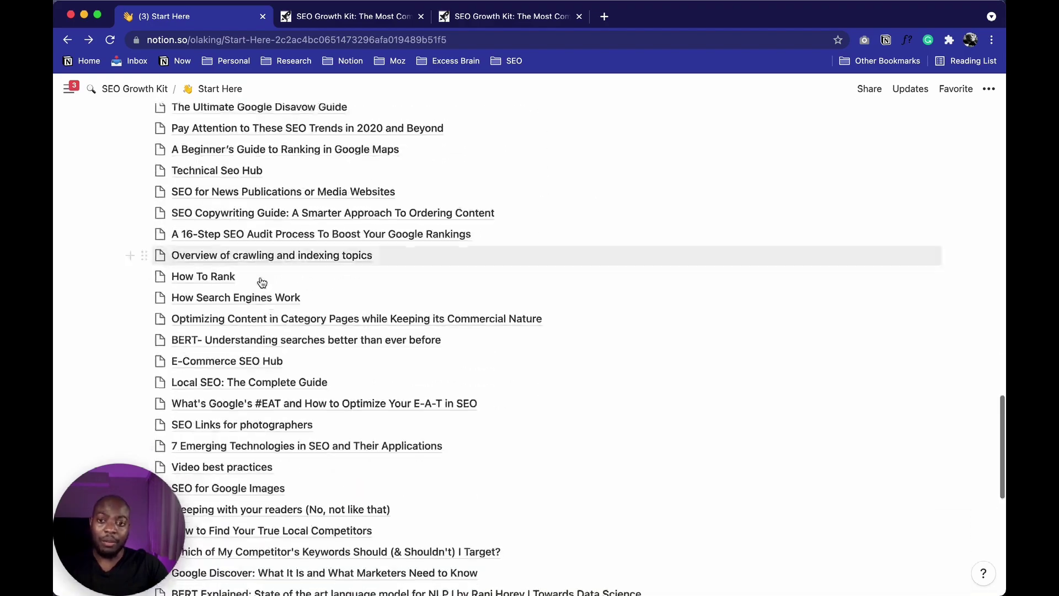
scroll(273, 317, "down", 1)
scroll(272, 317, "up", 7)
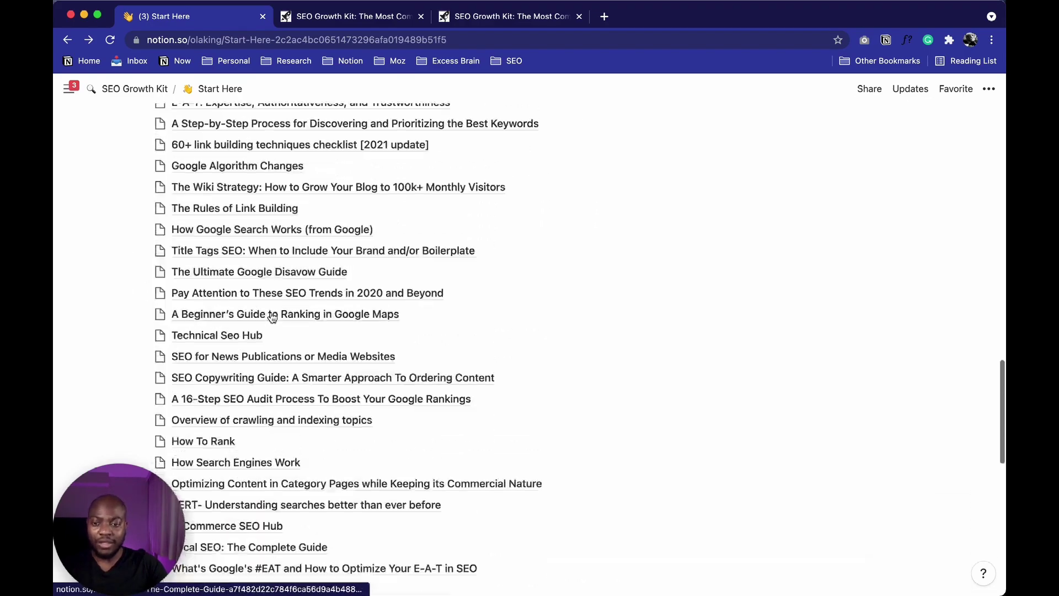
scroll(272, 319, "up", 2)
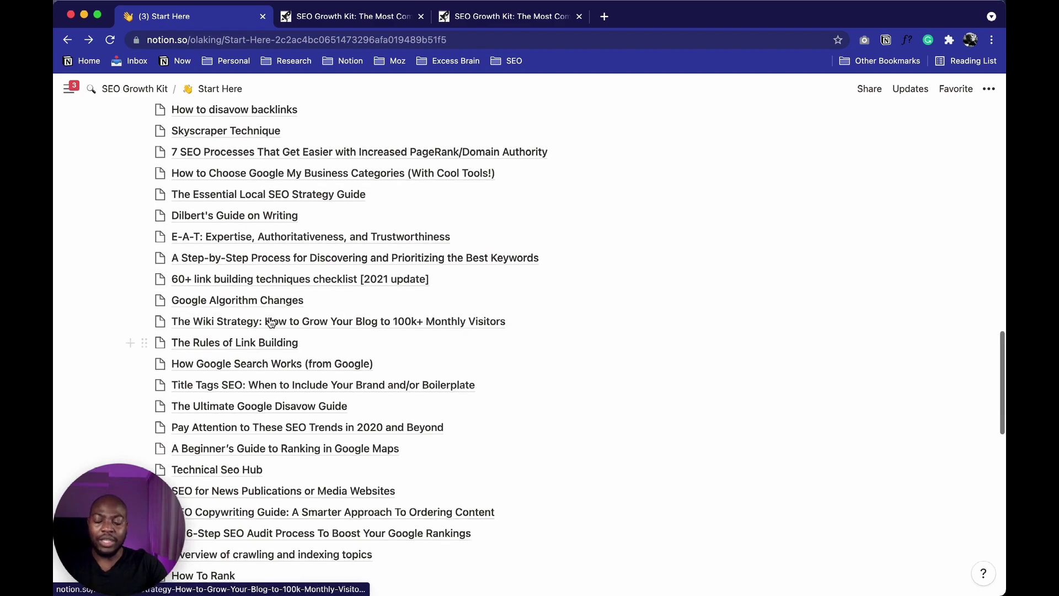
scroll(270, 322, "up", 10)
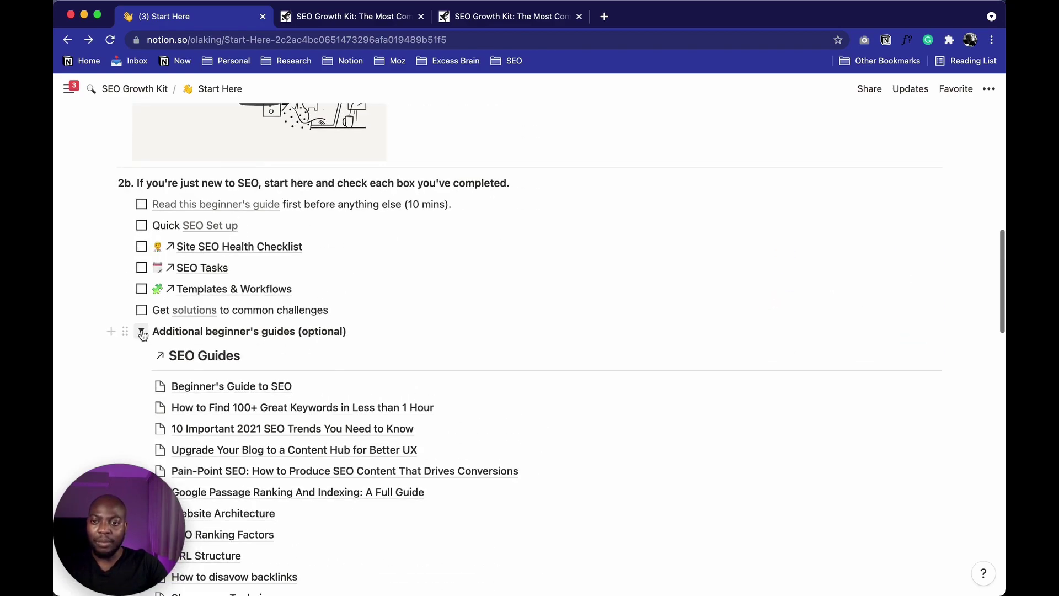
left_click(141, 331)
- Review section 2c for people familiar with SEO and return to the main SEO Growth Kit page
scroll(194, 316, "down", 1)
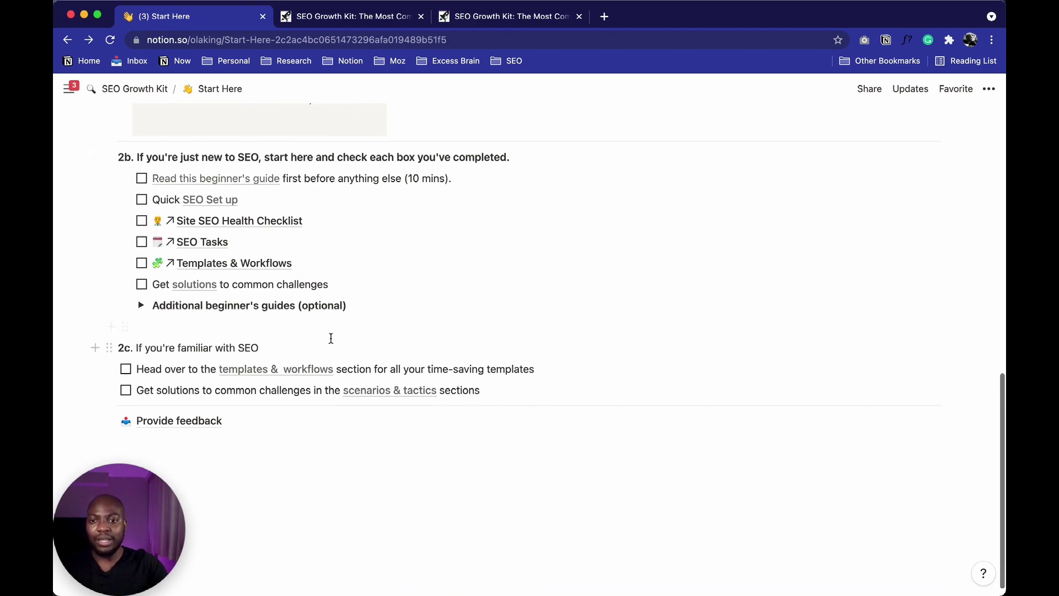
scroll(331, 338, "down", 1)
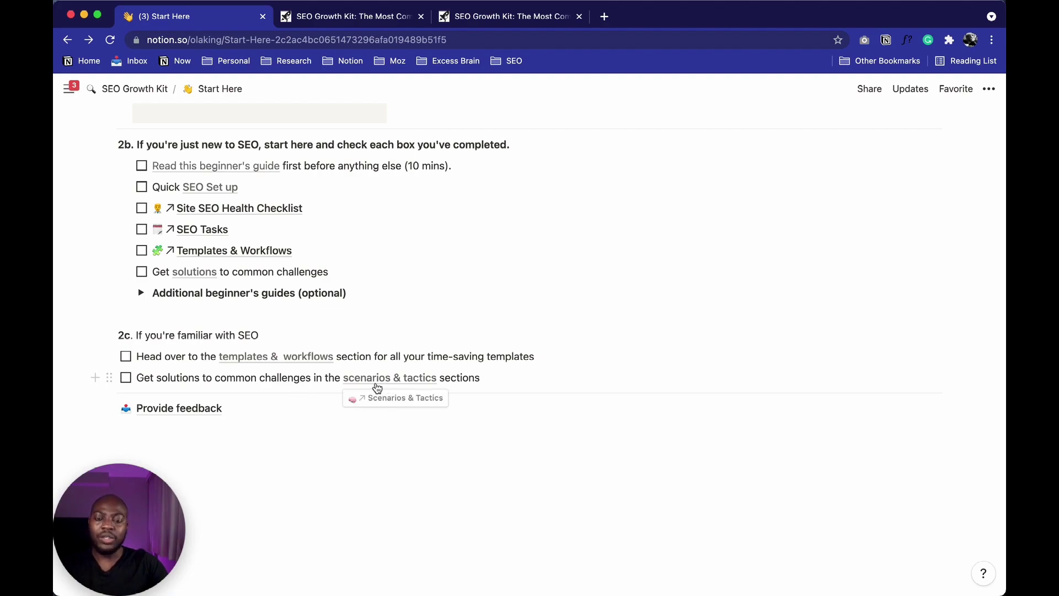
scroll(375, 384, "up", 15)
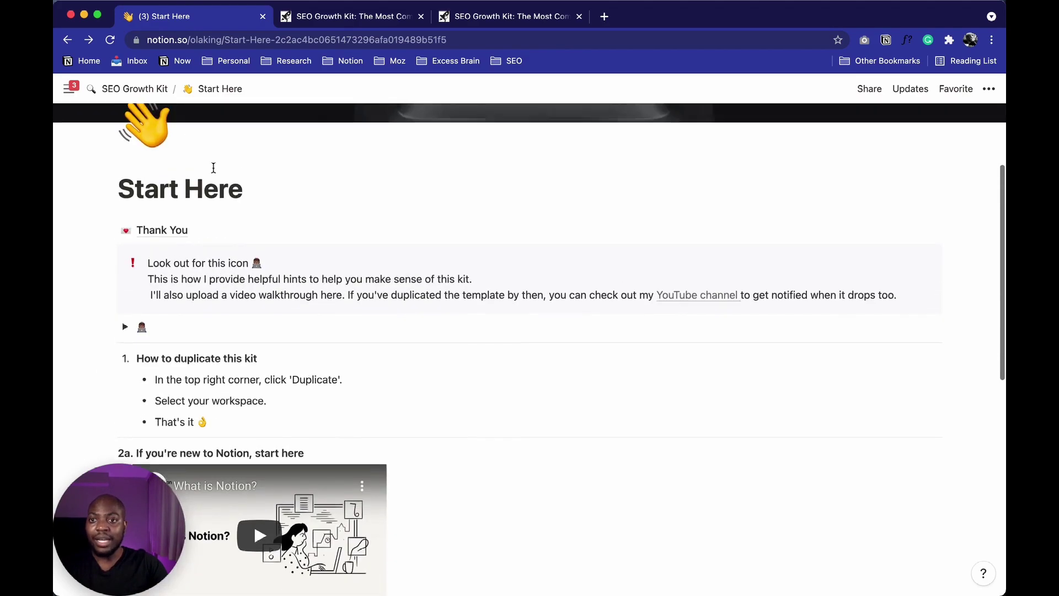
left_click(145, 94)
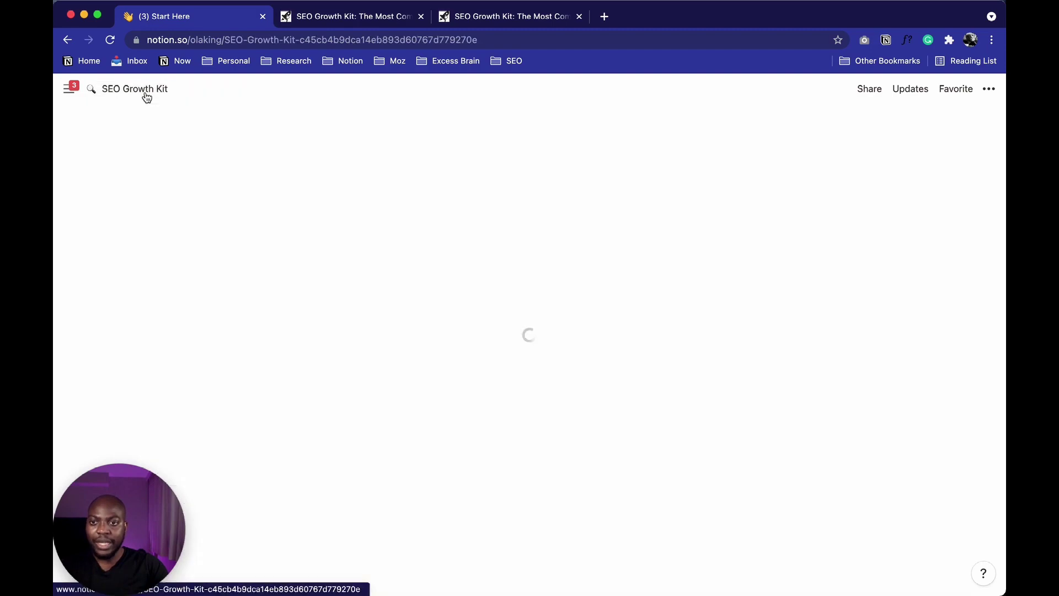
scroll(327, 266, "down", 2)
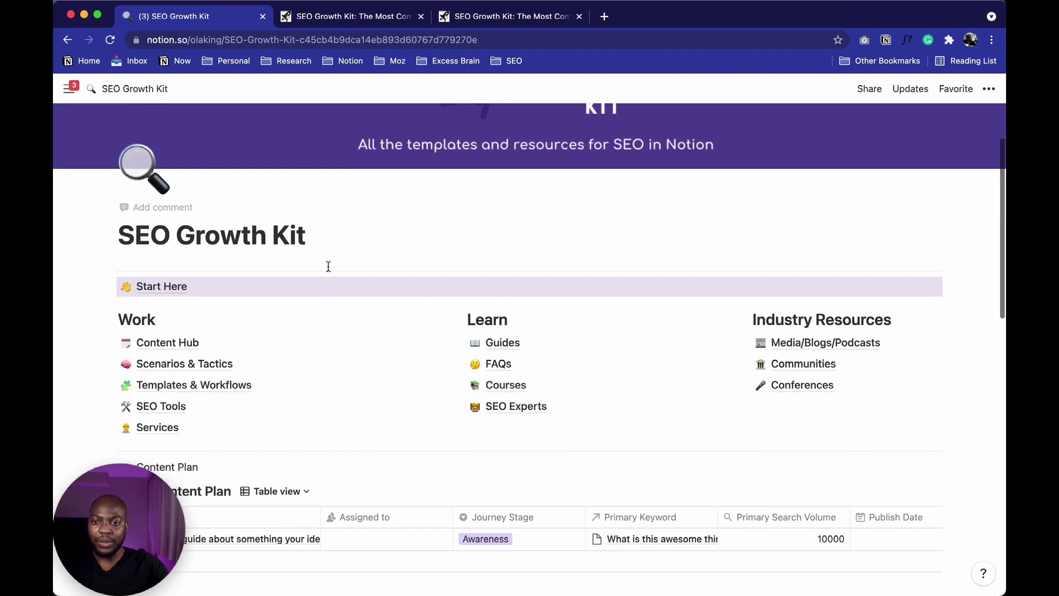
scroll(327, 266, "down", 2)
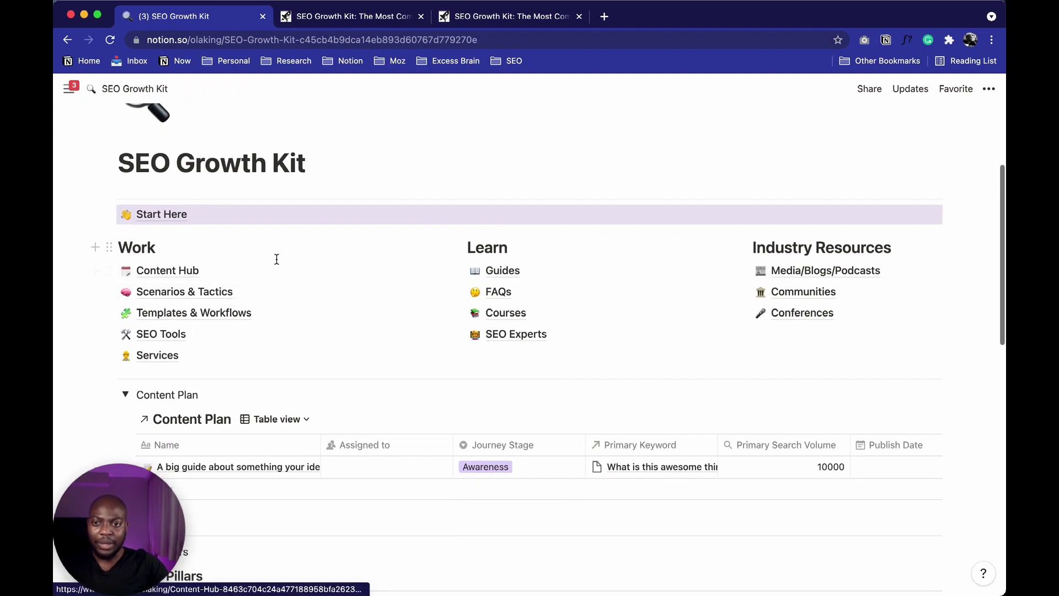
- Open the Content Hub page and look over its Content Plan board and linked pages
left_click(180, 272)
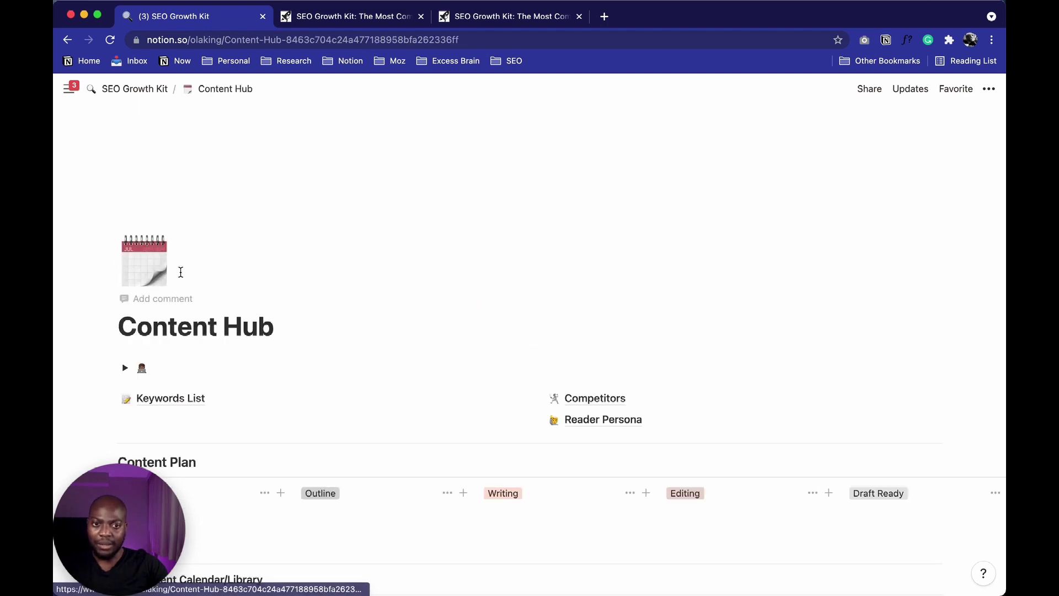
scroll(227, 284, "down", 5)
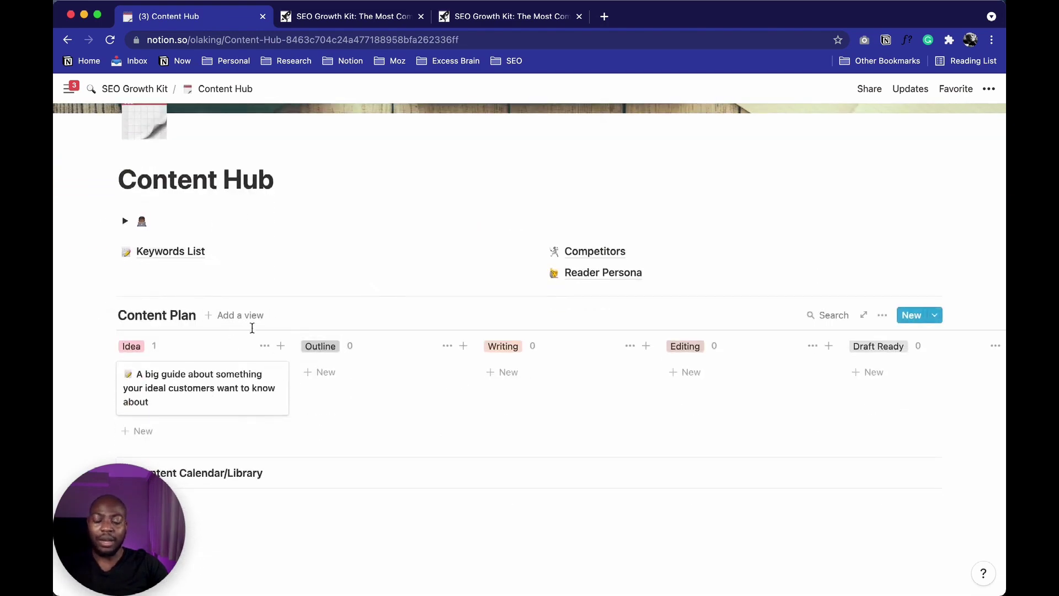
scroll(176, 394, "down", 2)
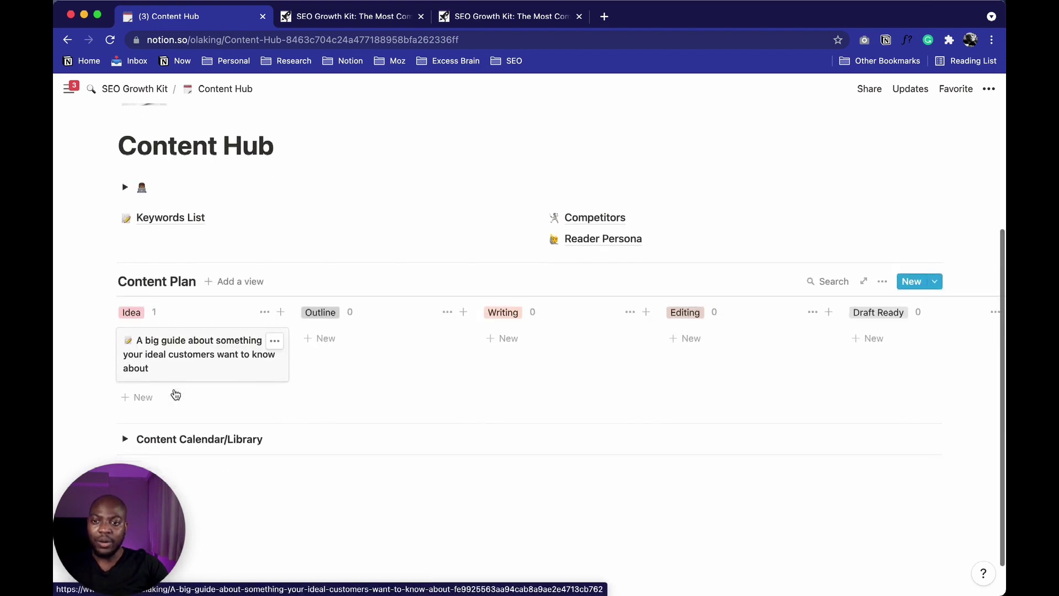
scroll(173, 370, "up", 1)
scroll(174, 369, "up", 2)
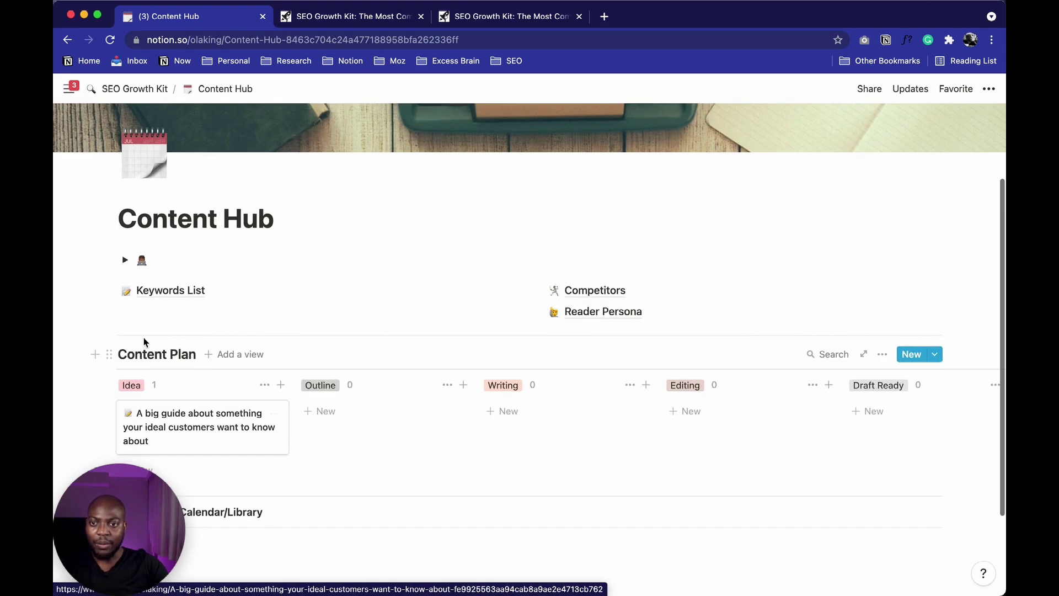
- Open the Keywords List database from the Content Hub and examine its columns from Keyword to the secondary keyword relation
left_click(160, 299)
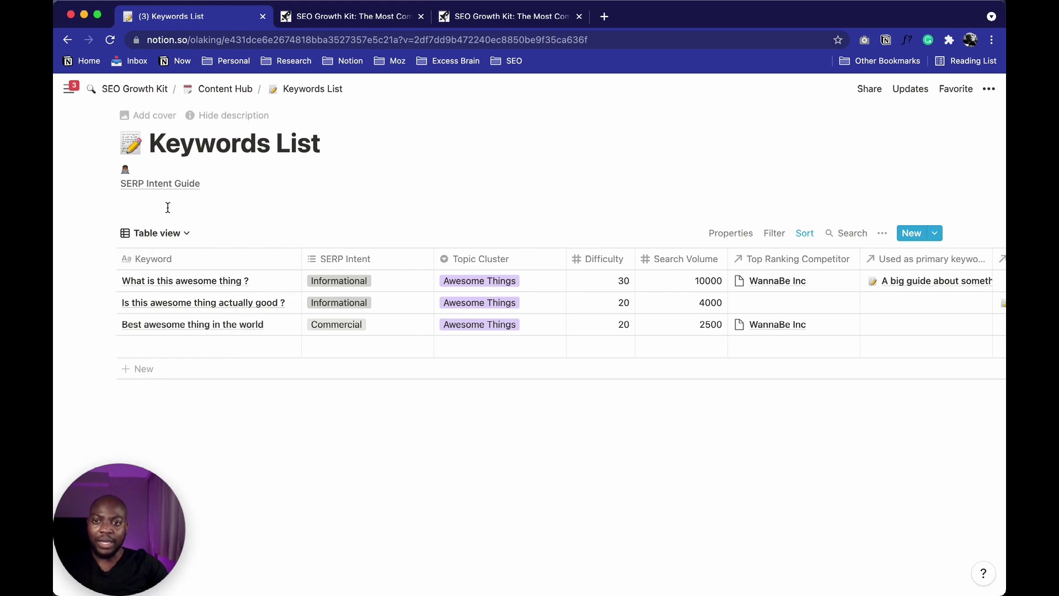
scroll(317, 305, "right", 3)
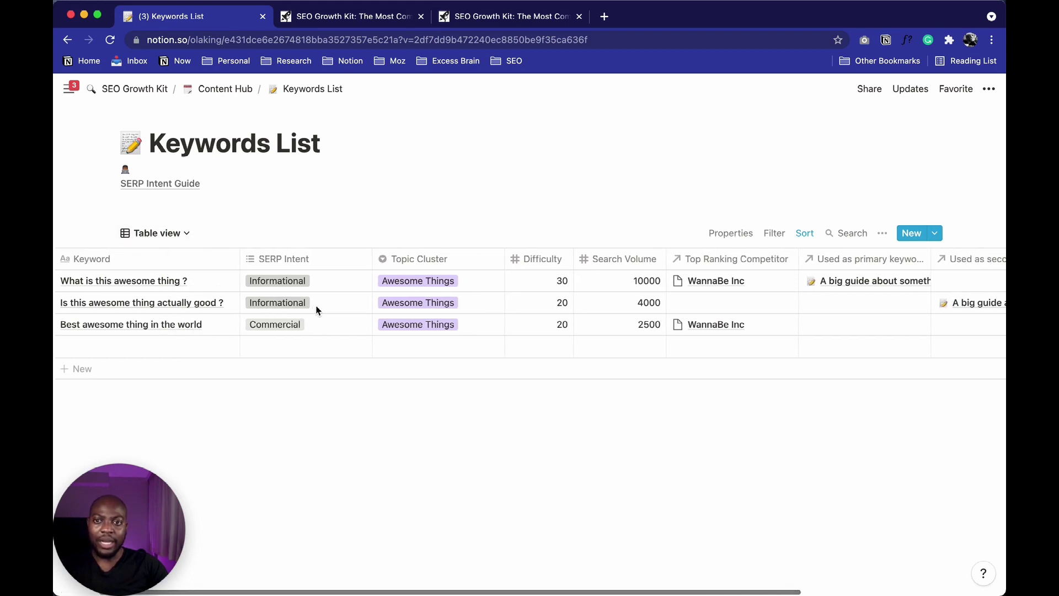
scroll(309, 303, "right", 2)
scroll(309, 305, "left", 5)
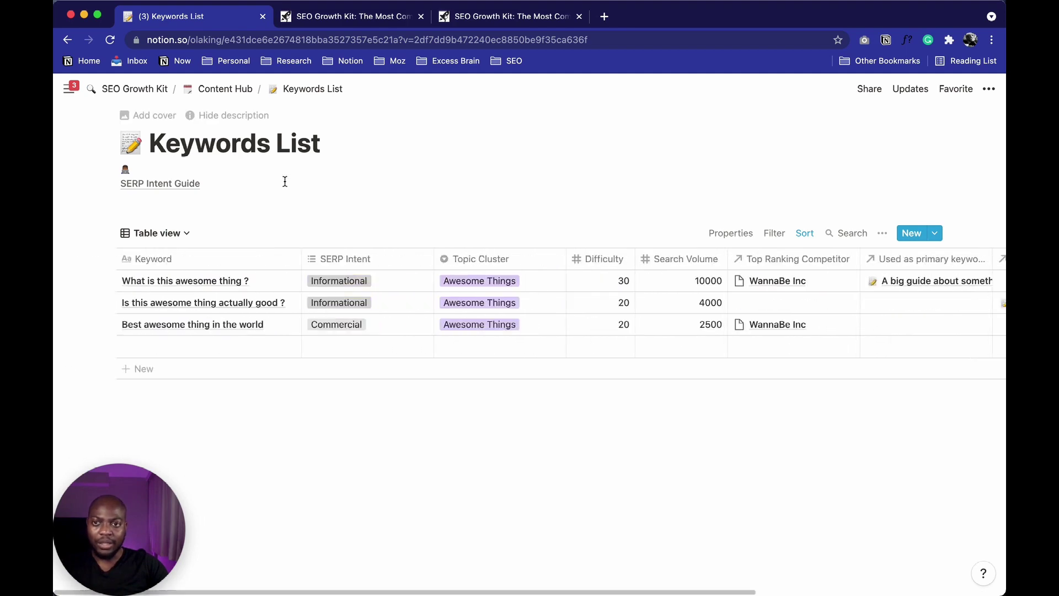
- Check the SERP Intent options for the empty keyword row without choosing one, and open the SERP Intent Guide
left_click(275, 346)
key("Escape")
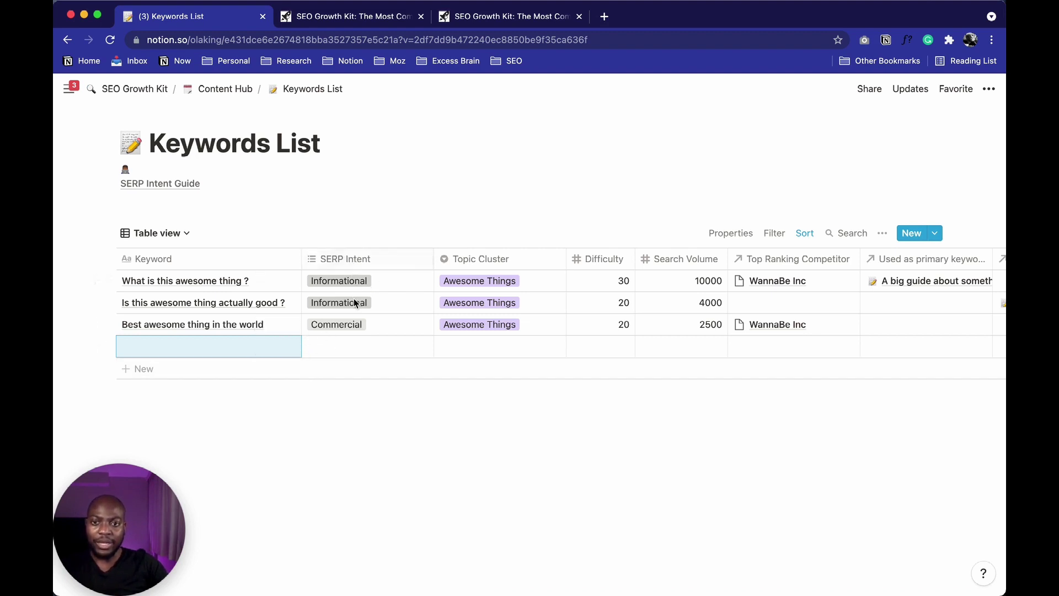
left_click(345, 348)
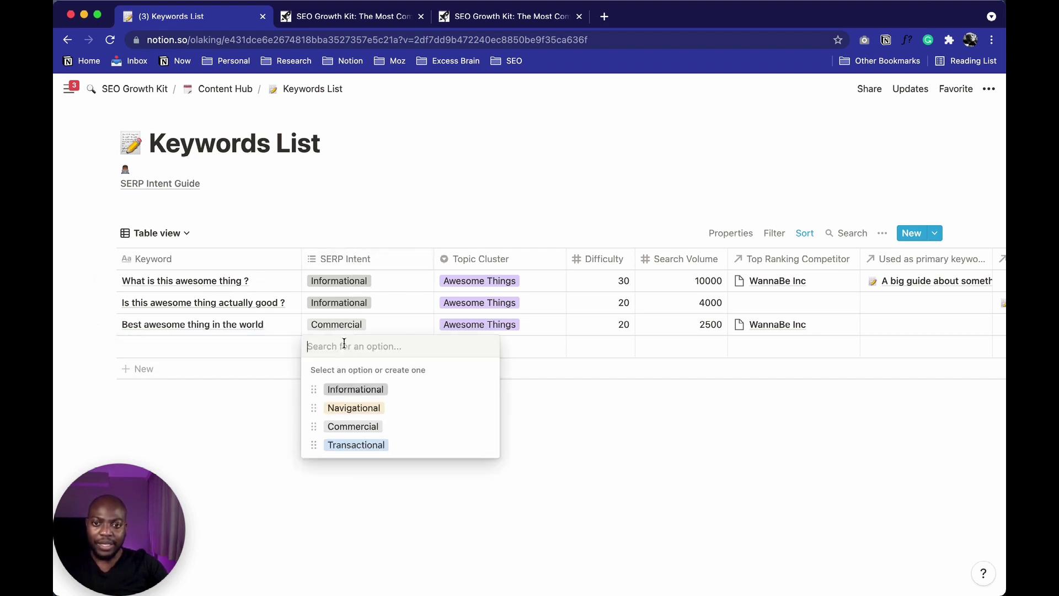
left_click(173, 188)
left_click(173, 184)
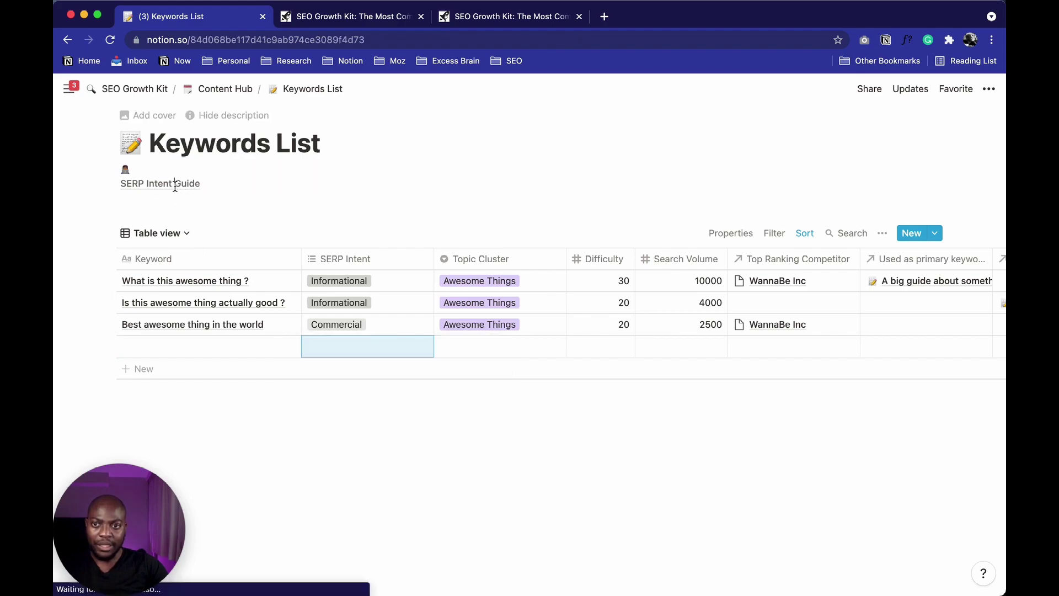
- Look over the intent chart in the Searcher's Intent Cheat Sheet and return to the Keywords List
scroll(381, 325, "down", 10)
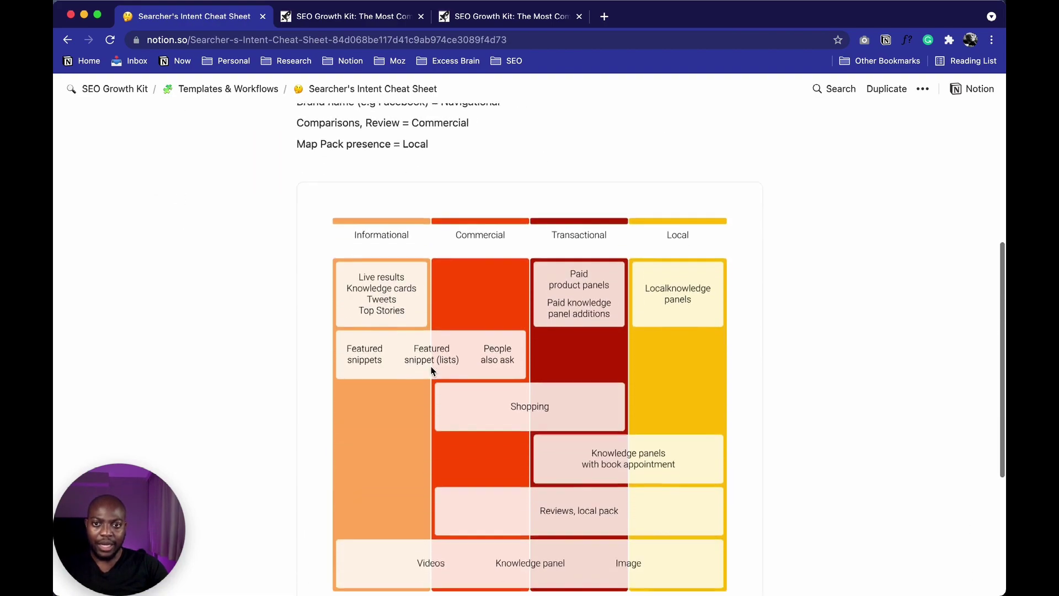
left_click(75, 41)
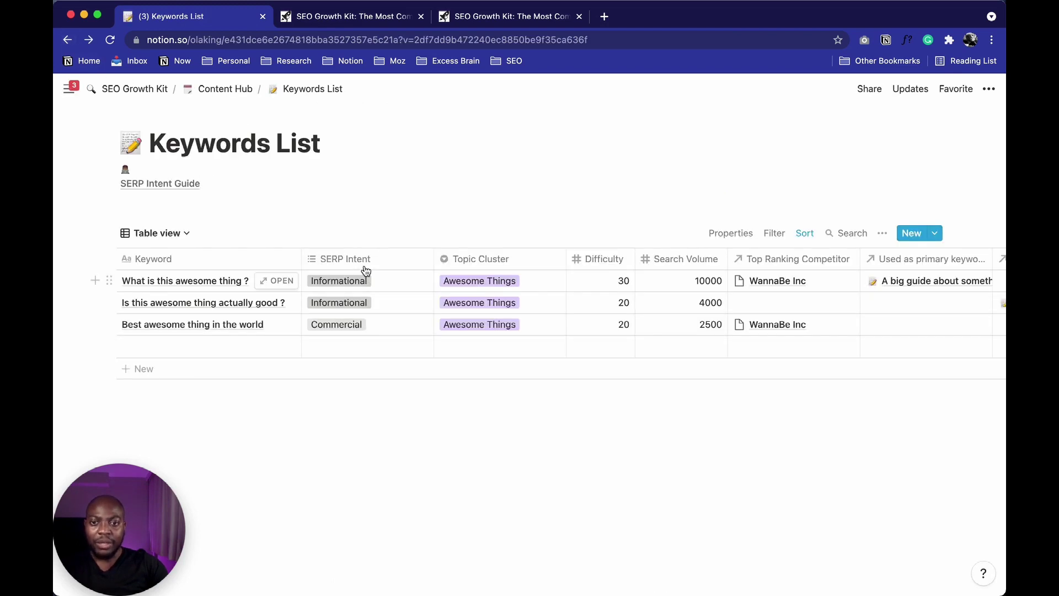
left_click(365, 271)
key("Escape")
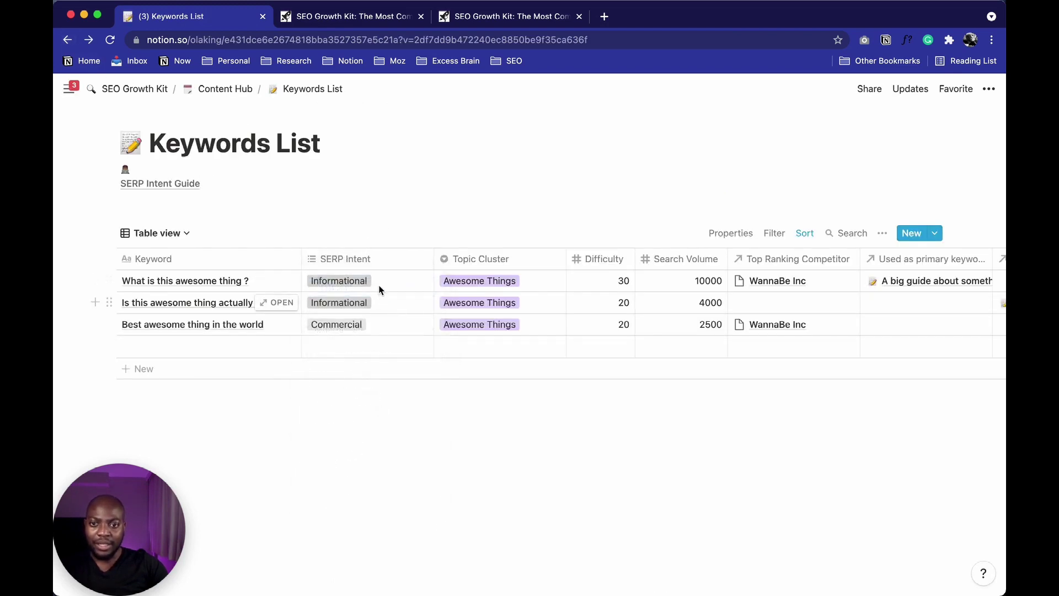
- Open the SERP Intent options of the first keyword and compare them with the Google results for "seo"
left_click(379, 288)
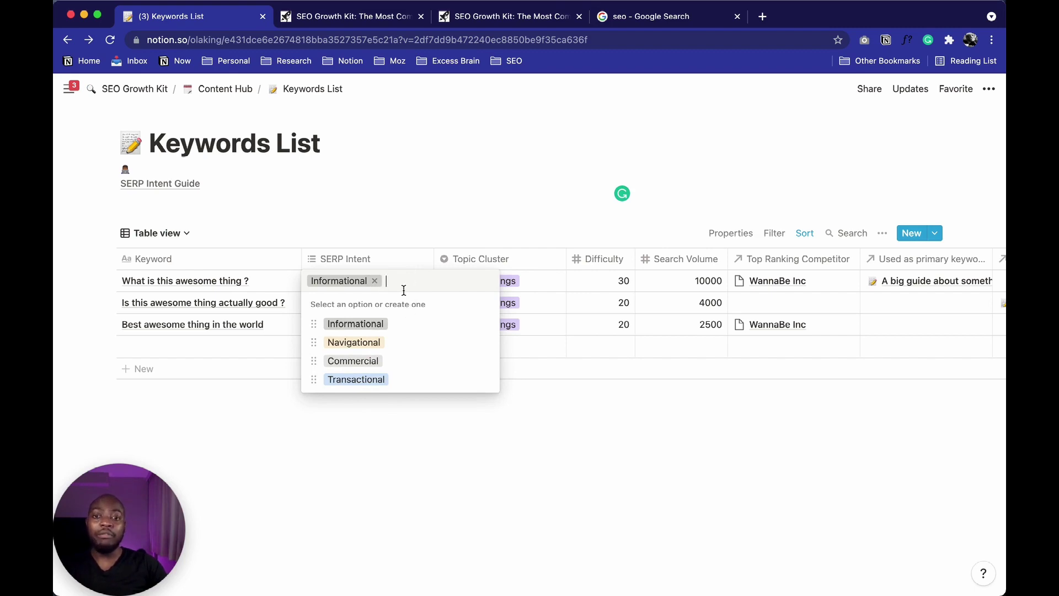
left_click(622, 31)
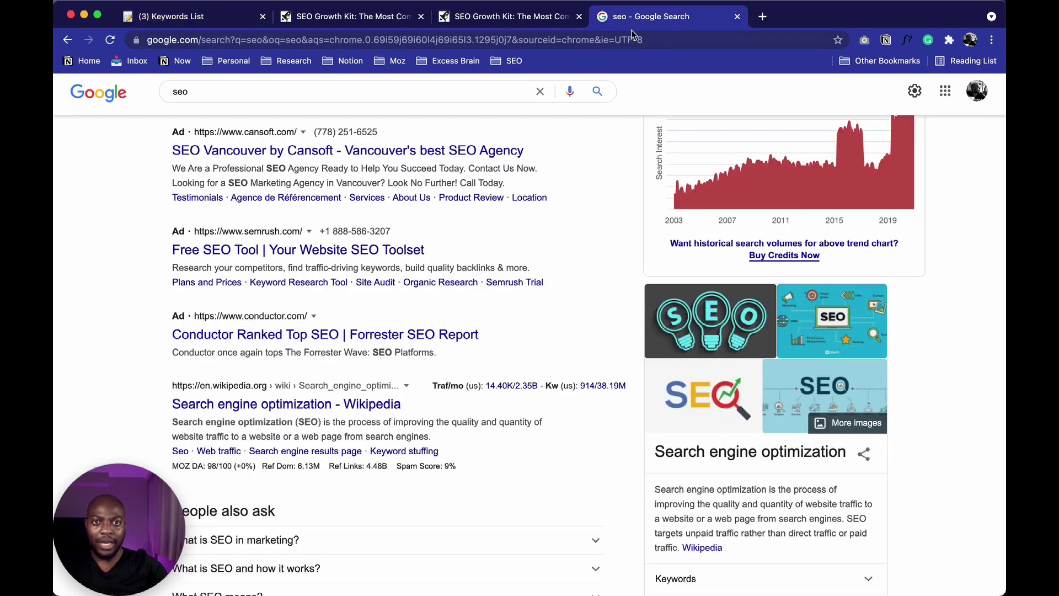
scroll(712, 292, "down", 5)
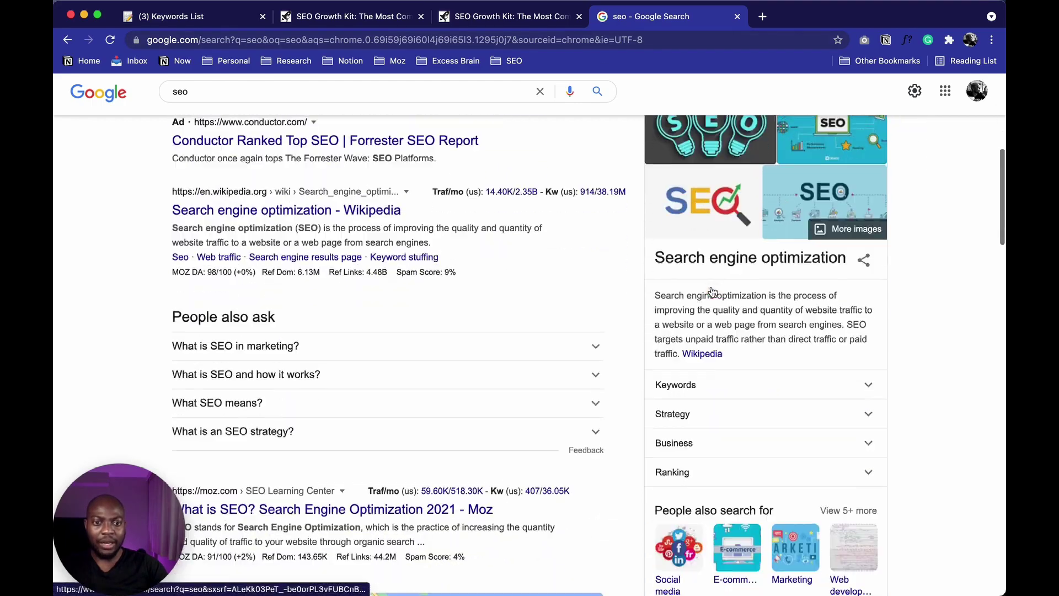
scroll(492, 296, "down", 4)
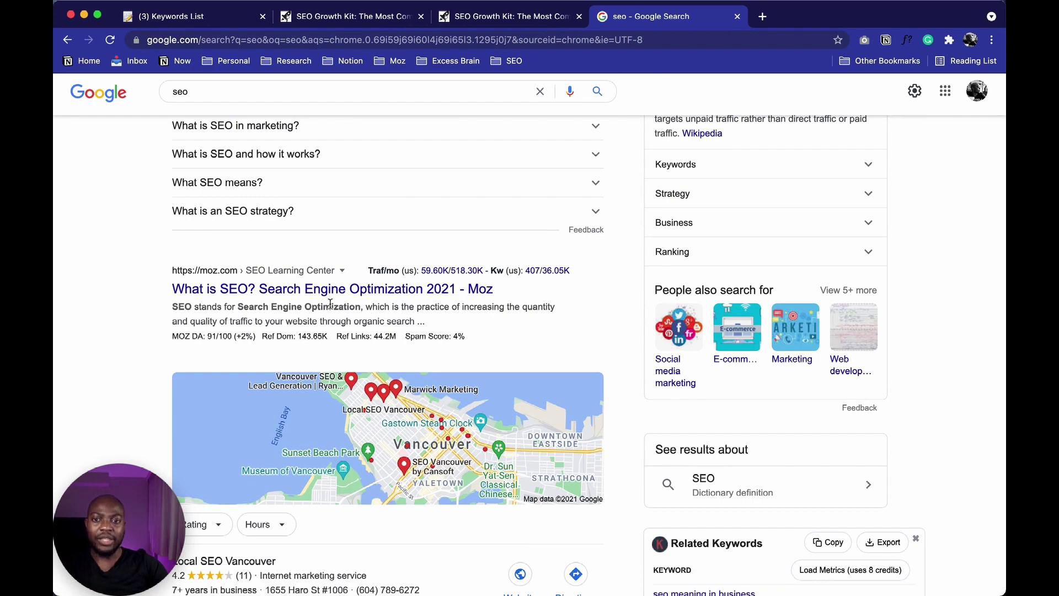
left_click(224, 25)
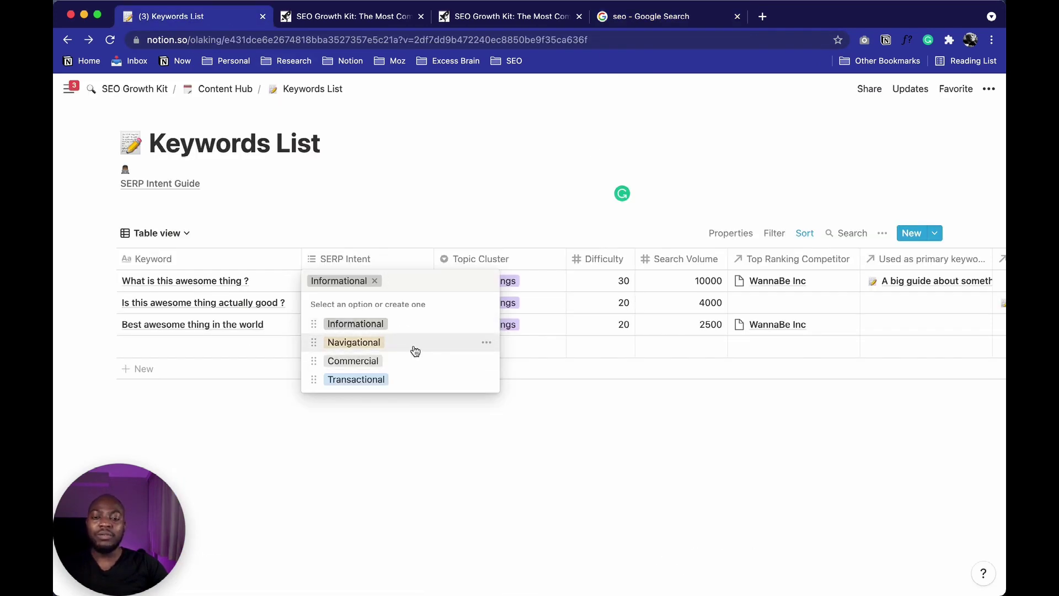
- Search Google for "f" and examine the results for signs of navigational intent
left_click(647, 24)
left_click(299, 94)
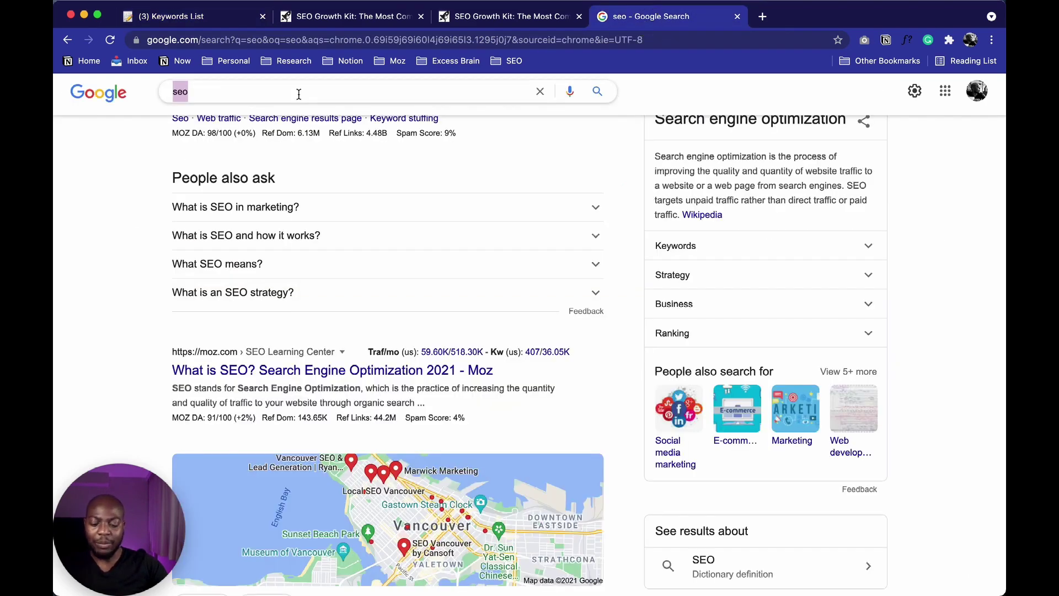
type("f")
key("Return")
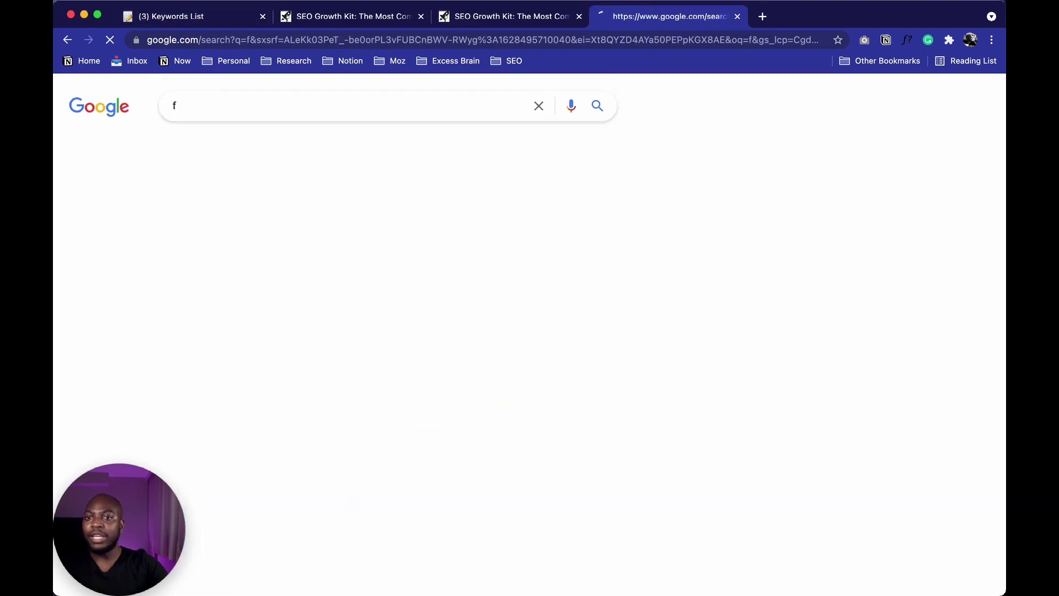
scroll(280, 300, "down", 3)
scroll(280, 301, "down", 10)
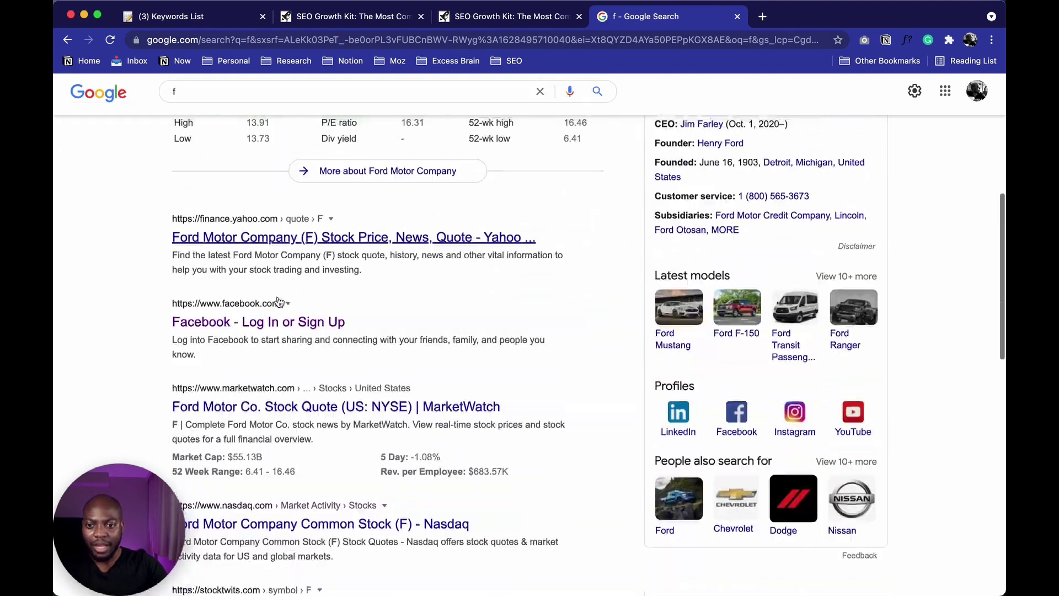
scroll(256, 299, "up", 5)
scroll(255, 300, "up", 1)
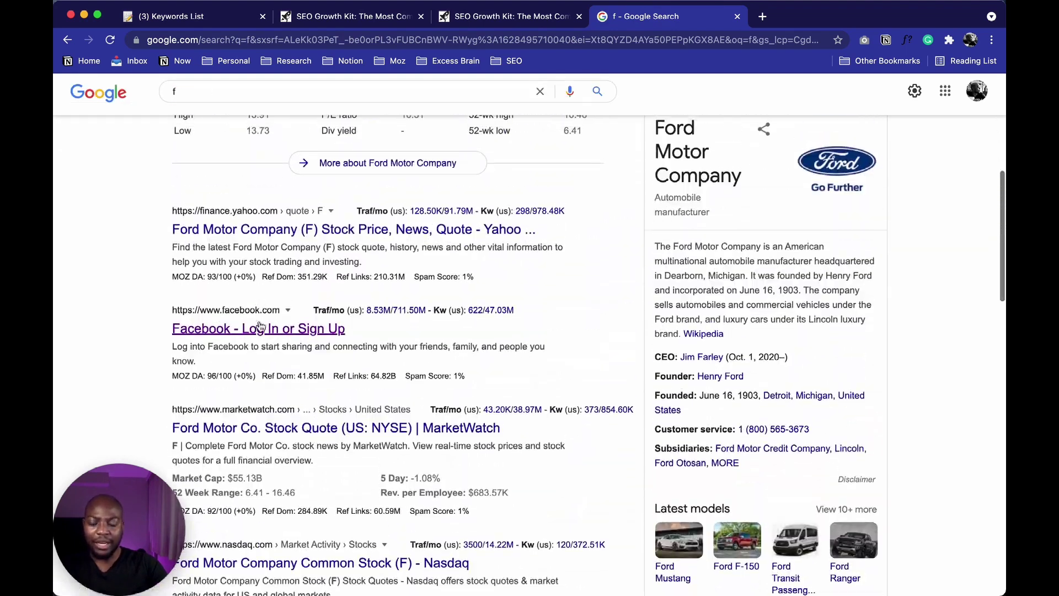
scroll(308, 126, "up", 7)
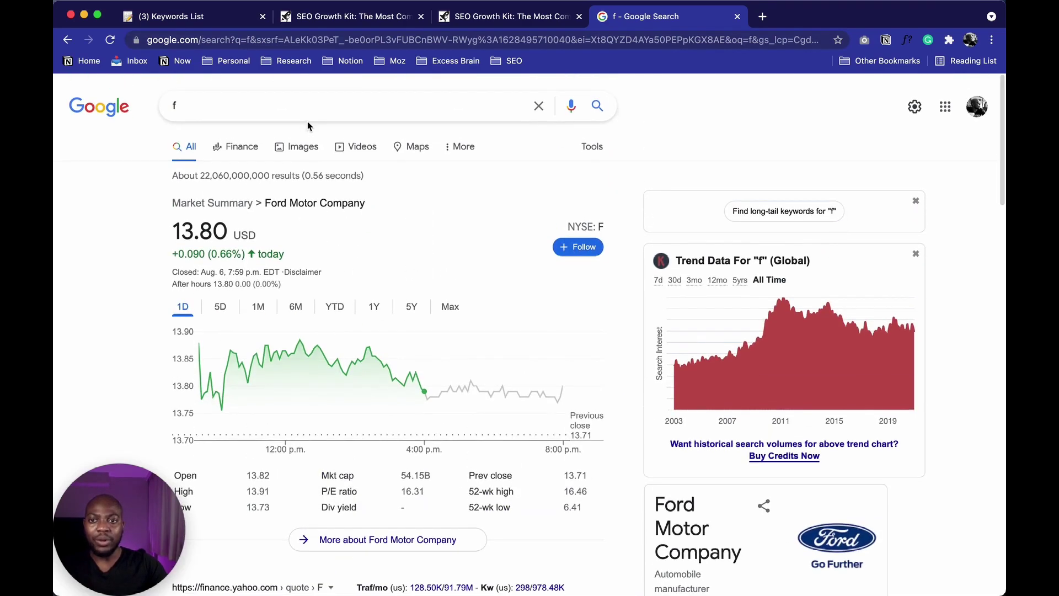
- Search Google for "bakery near me", look over the local results, and return to the Keywords List, closing the SERP Intent options
left_click(244, 105)
key("BackSpace")
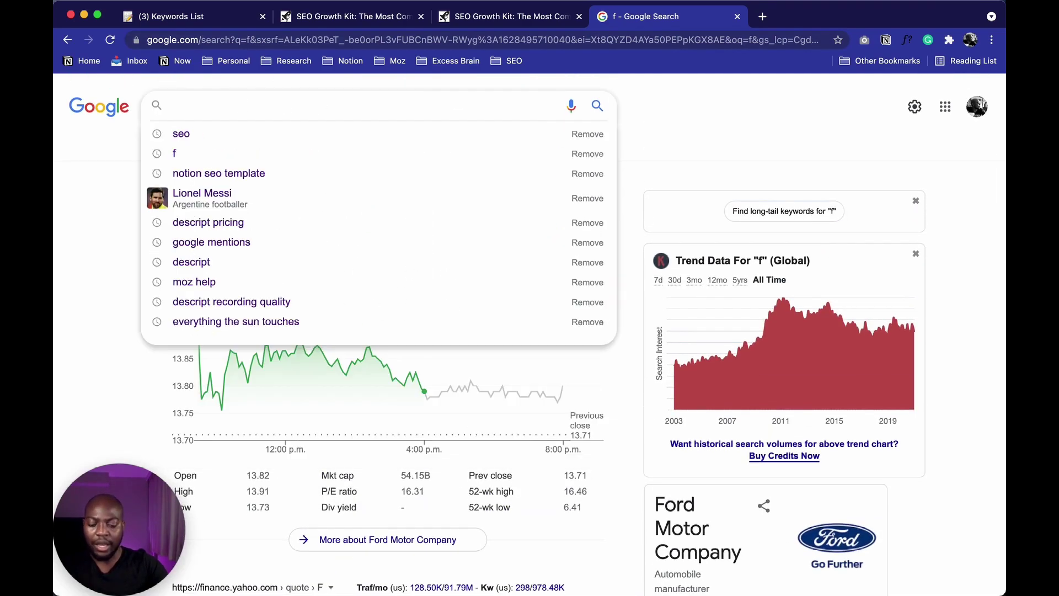
type("bake")
key("Down")
key("Return")
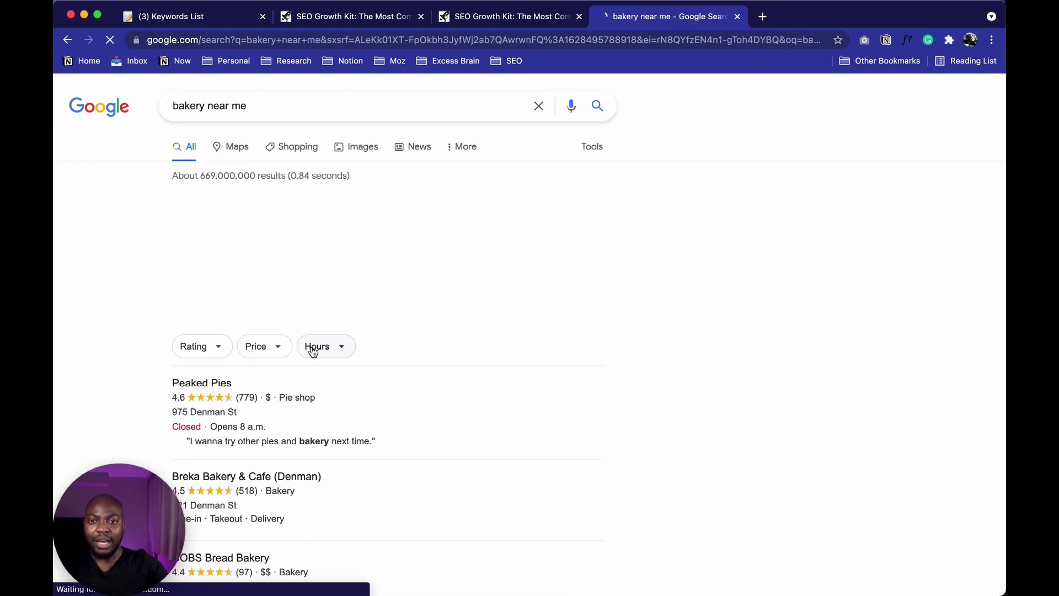
scroll(313, 352, "down", 3)
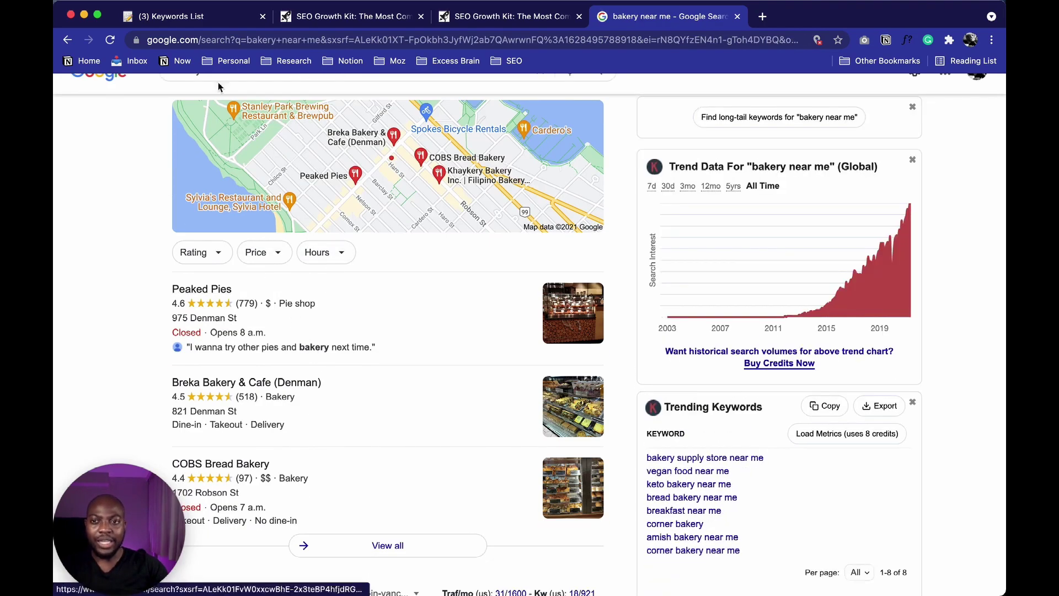
left_click(214, 18)
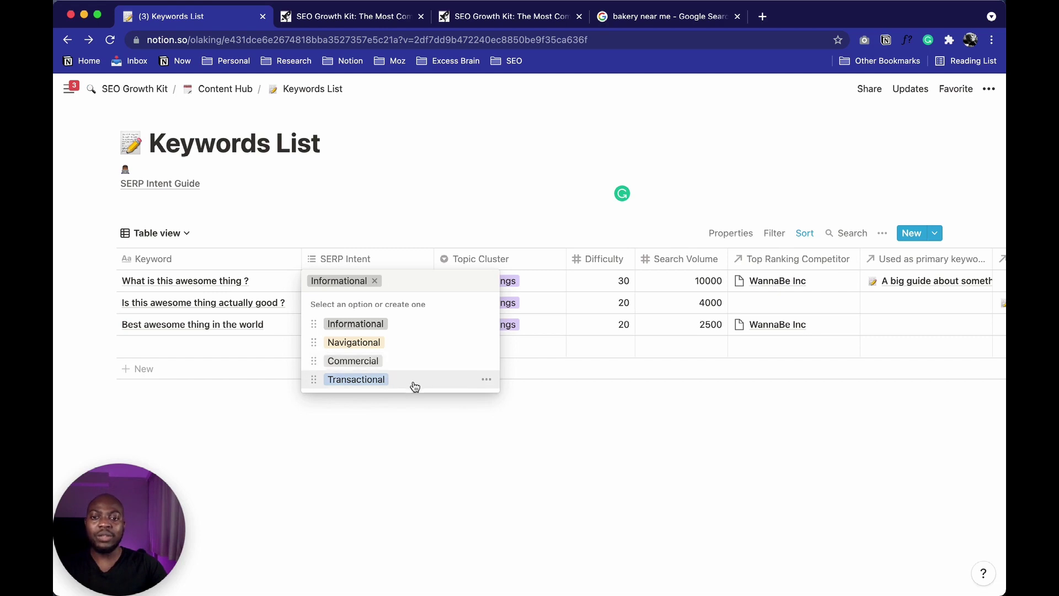
left_click(467, 416)
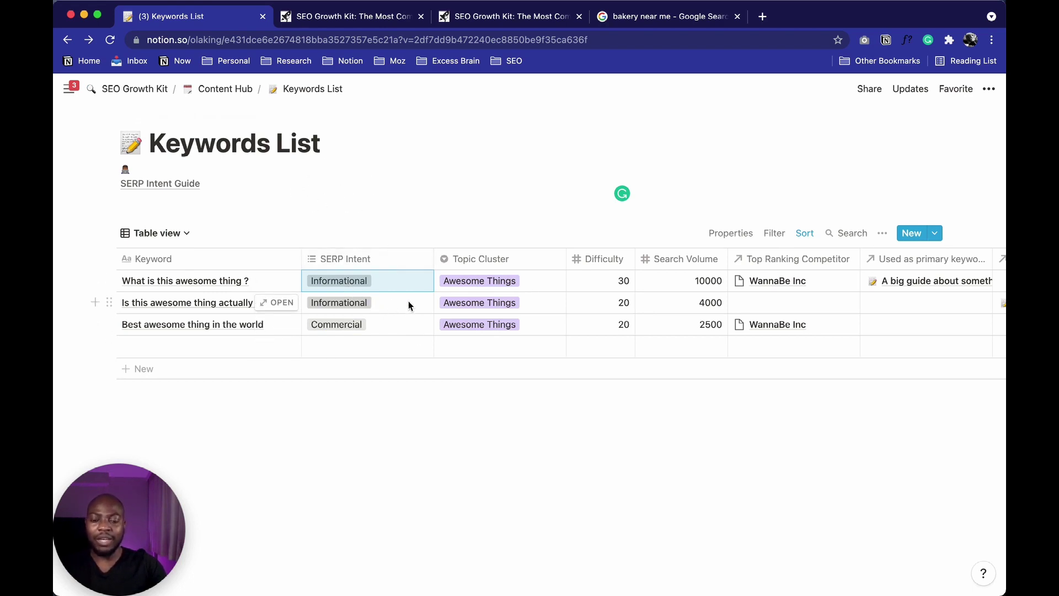
- Search Google for "digital marketing" in a new tab, examine the ranking pages and videos, and return to the Keywords List
scroll(445, 329, "right", 4)
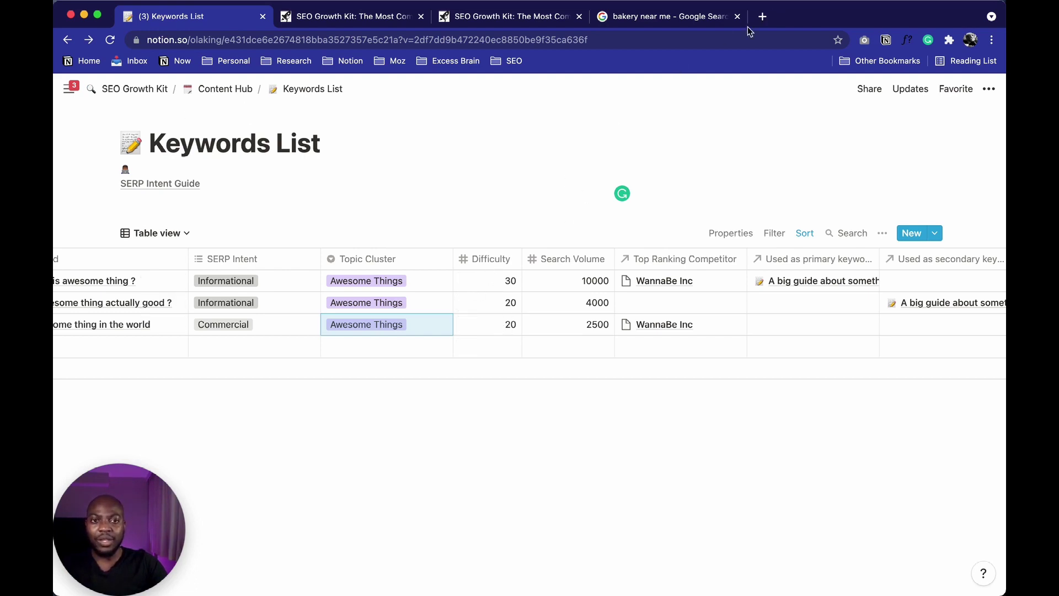
left_click(762, 16)
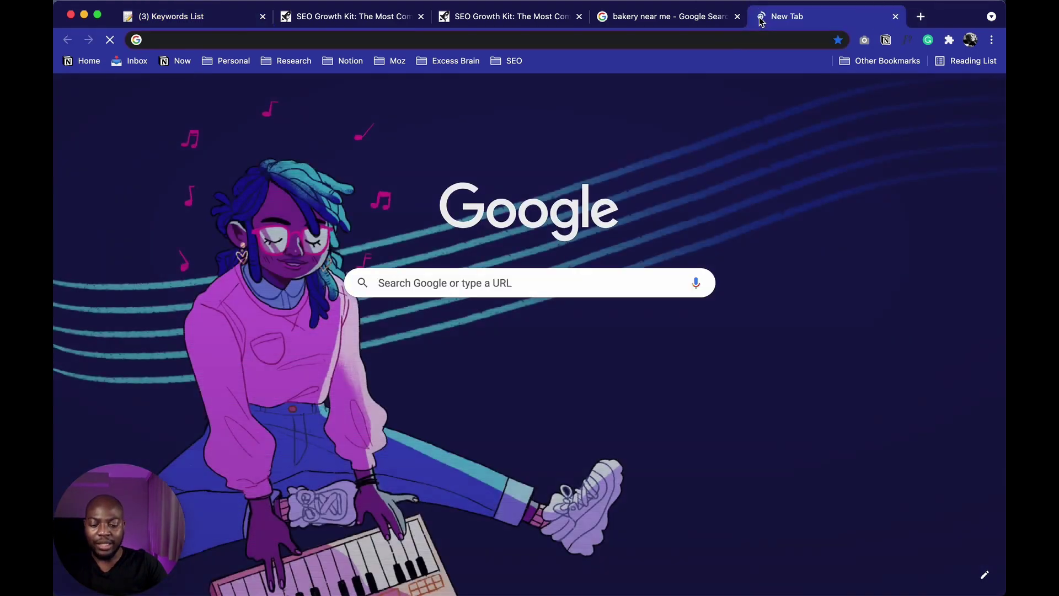
type("dih")
key("BackSpace")
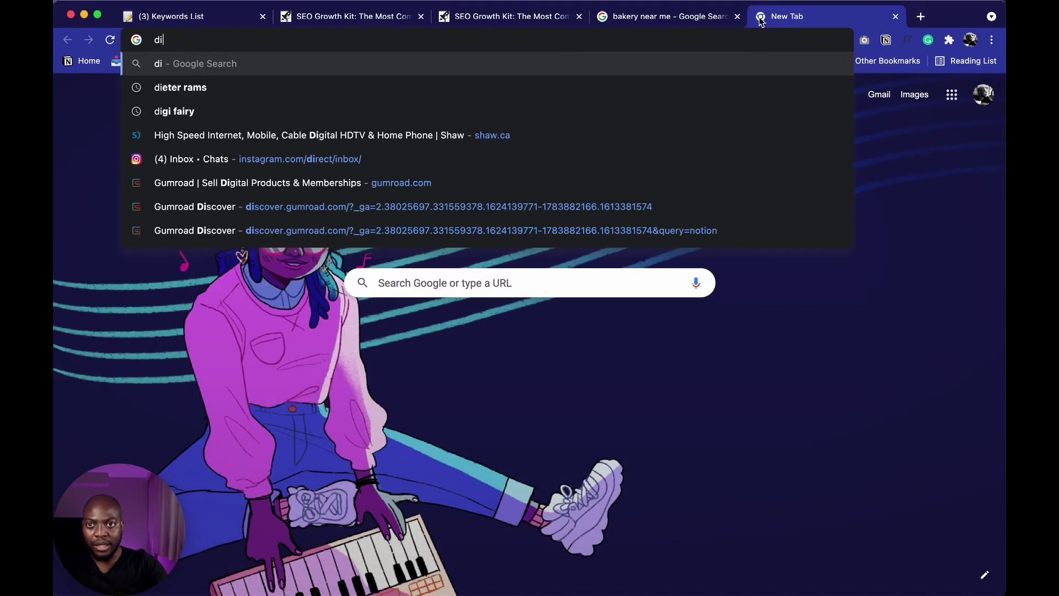
type("gital marketing")
key("Return")
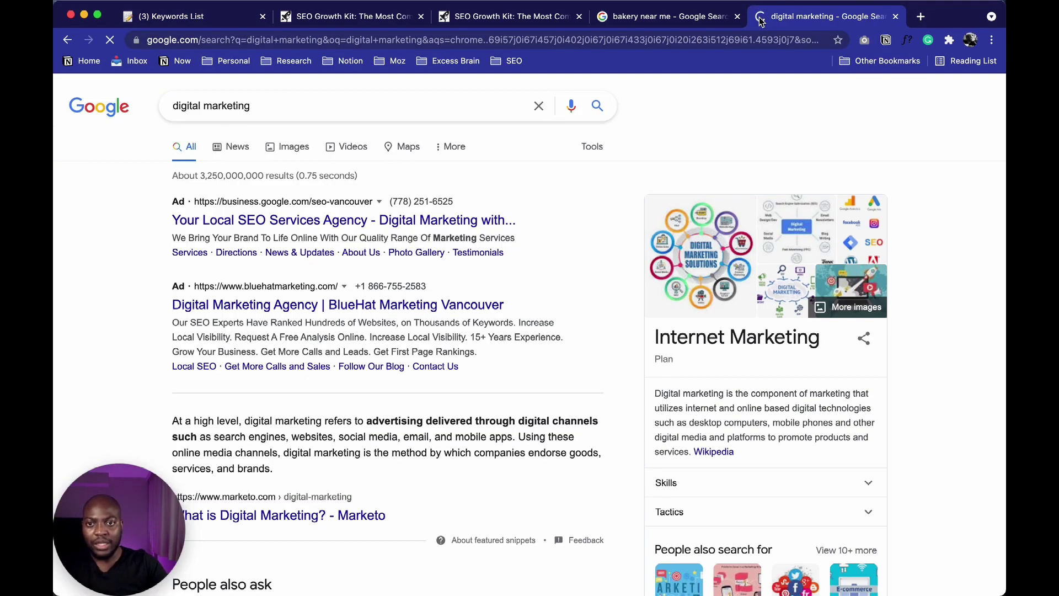
scroll(379, 318, "down", 8)
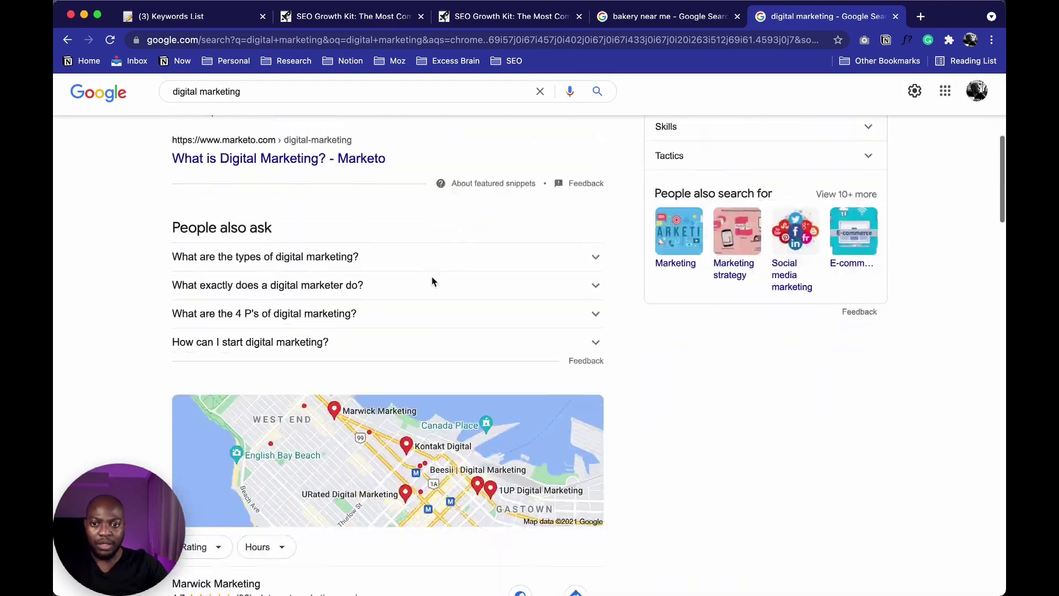
scroll(433, 282, "down", 10)
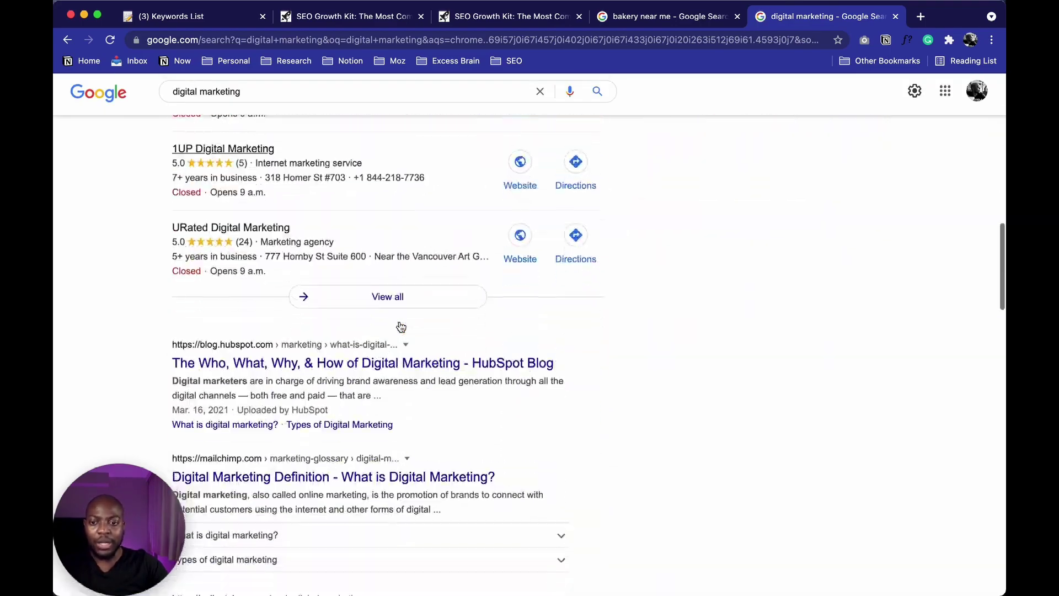
scroll(276, 393, "down", 3)
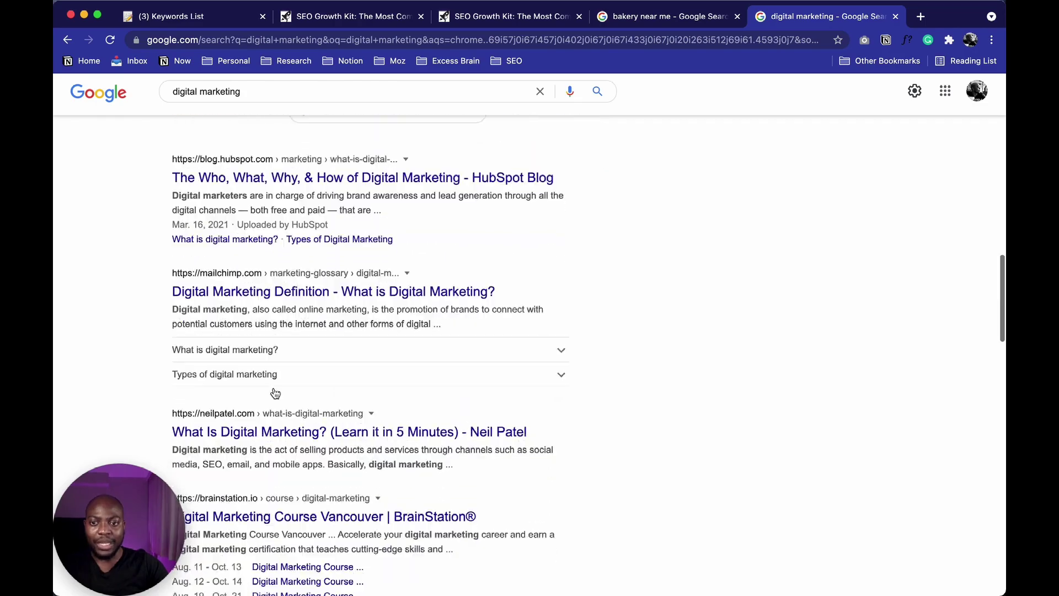
scroll(275, 458, "down", 12)
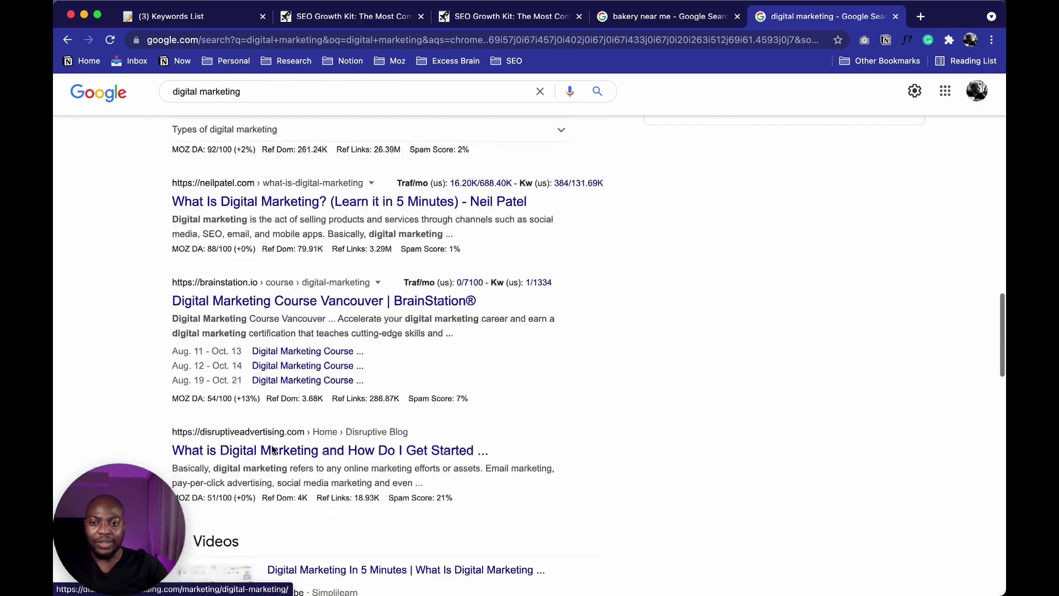
scroll(271, 449, "up", 4)
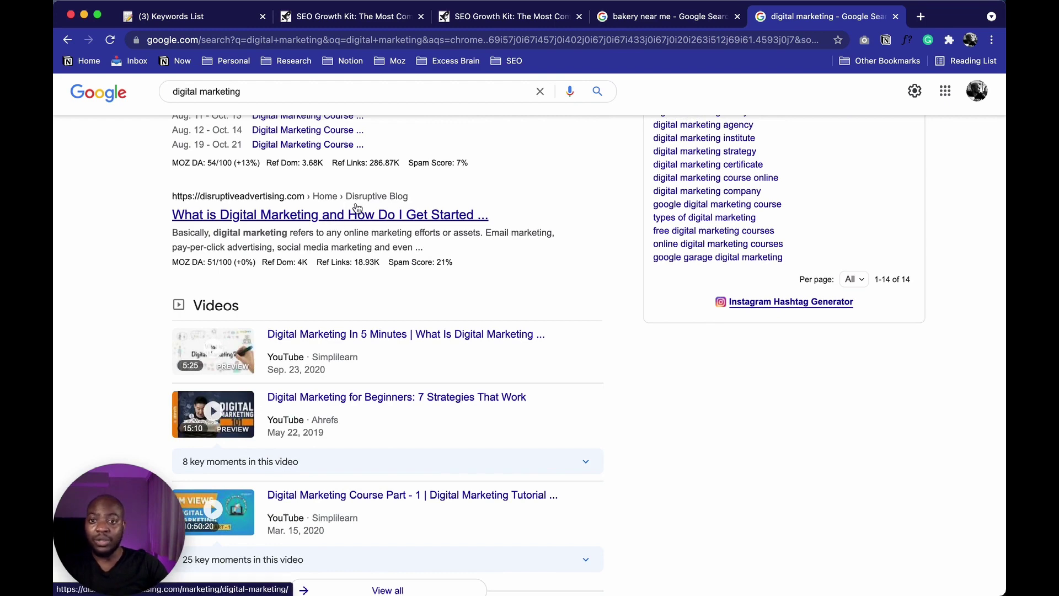
left_click(221, 20)
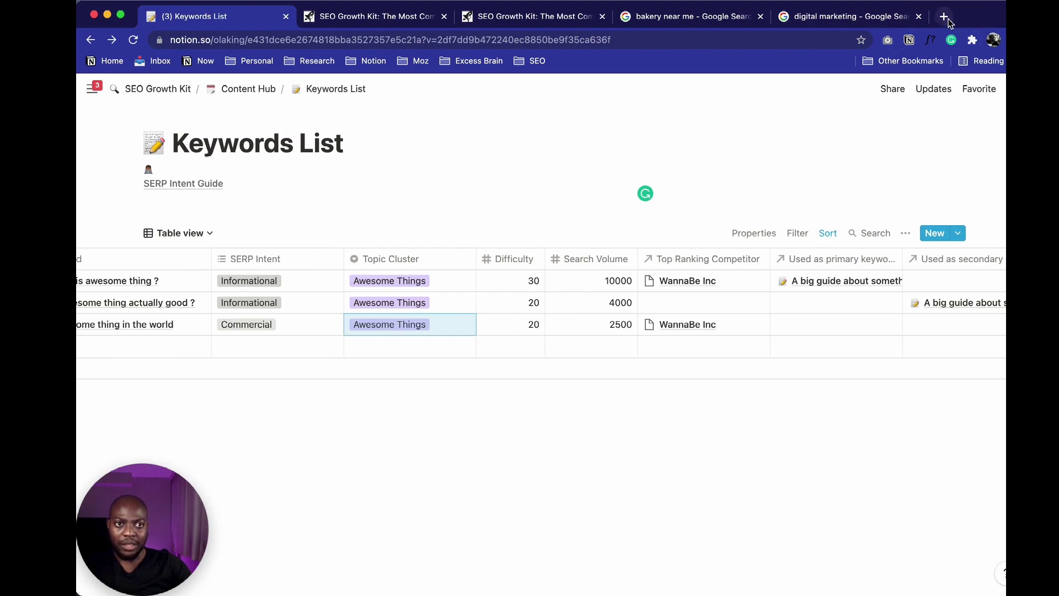
- View Moz's keyword overview for "digital marketing" in a new tab and return to the Keywords List
left_click(944, 16)
type("moz")
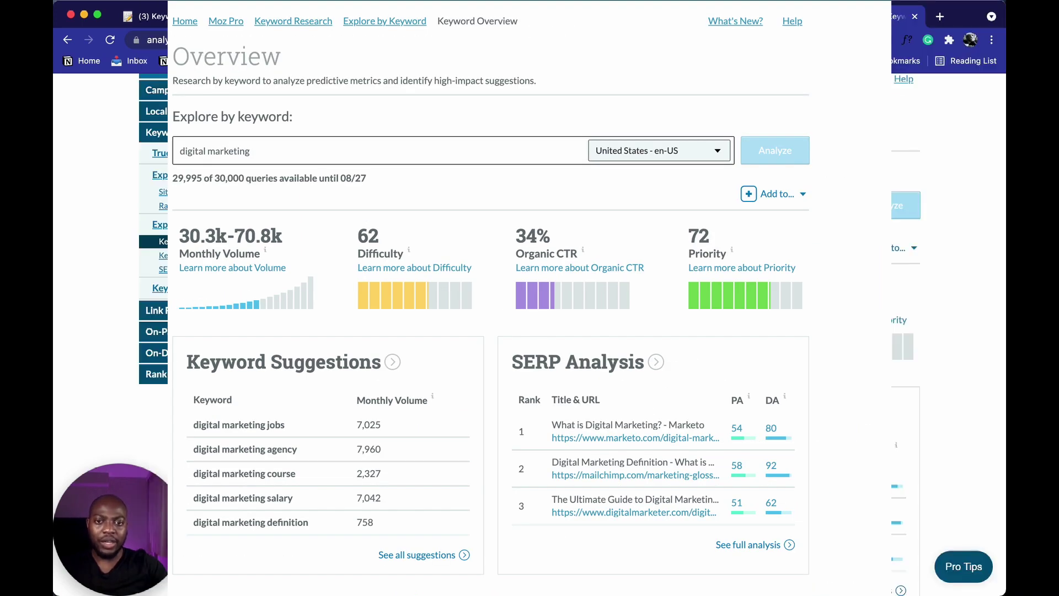
left_click(185, 16)
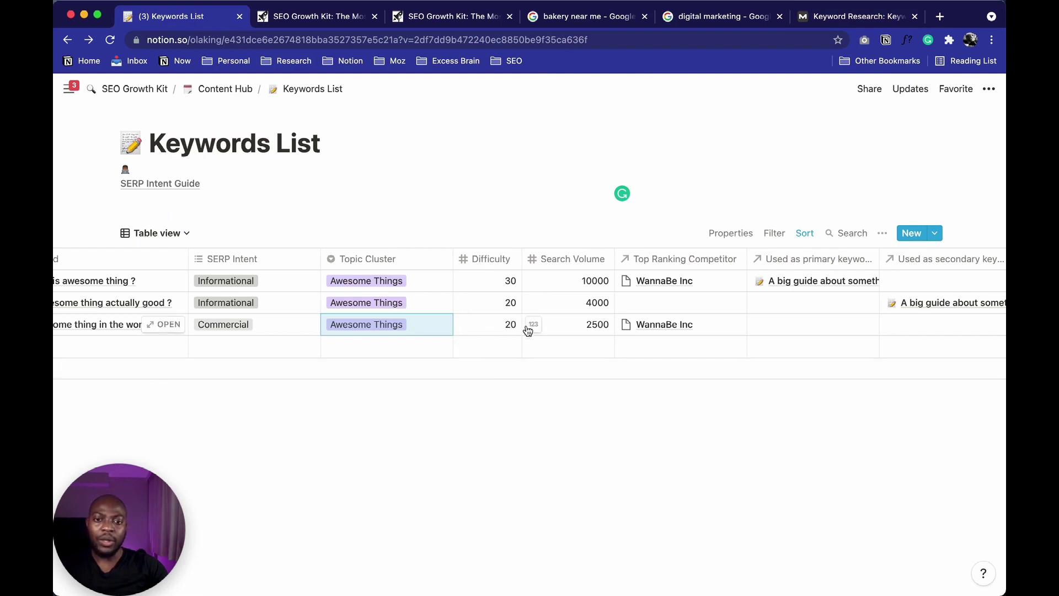
- Check the Difficulty column and the second keyword's empty Top Ranking Competitor relation without linking a page
left_click(476, 258)
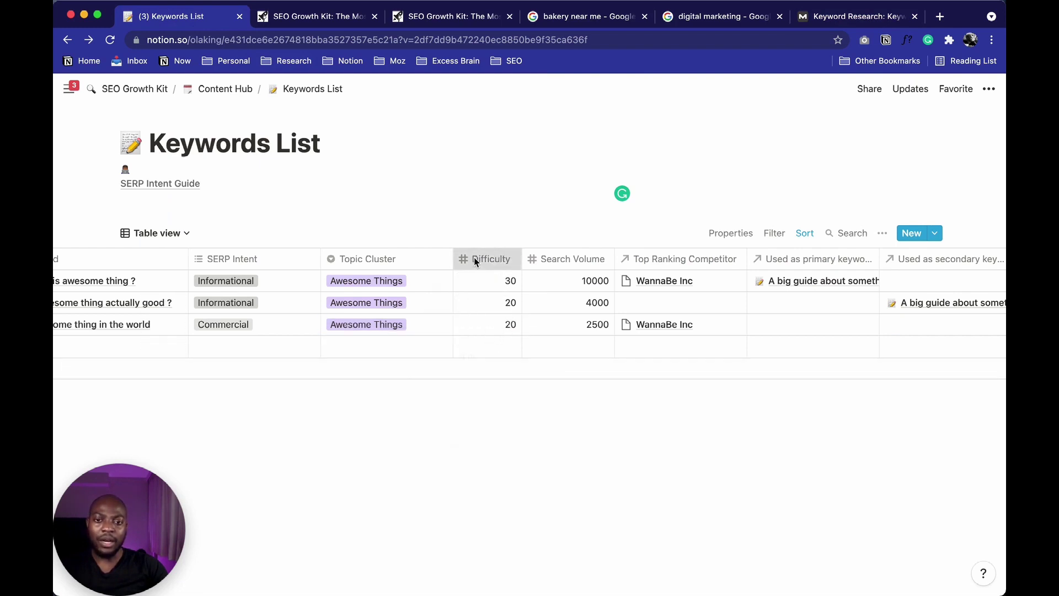
left_click(503, 224)
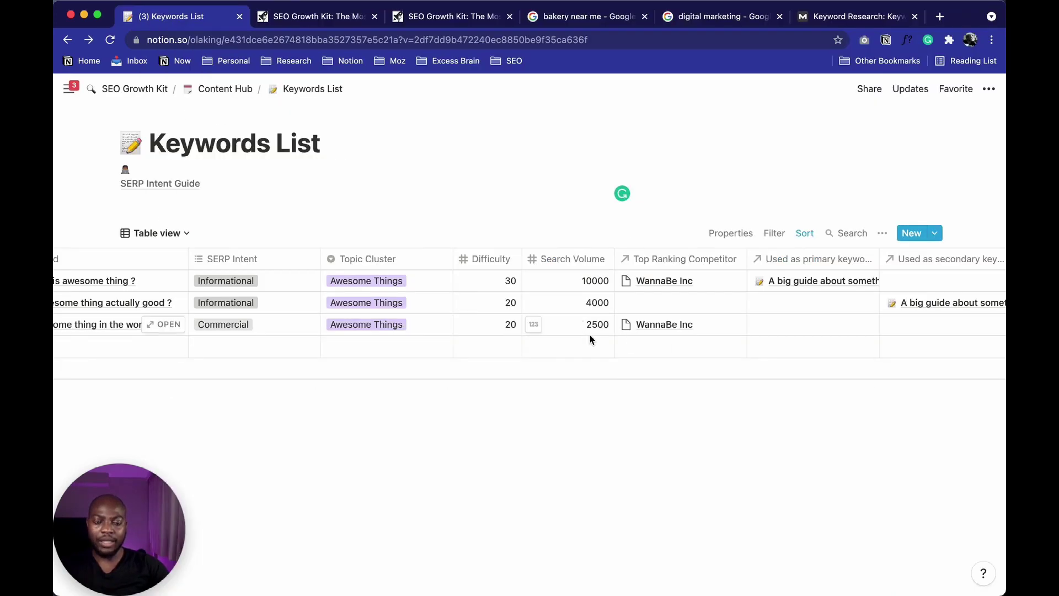
scroll(626, 328, "right", 3)
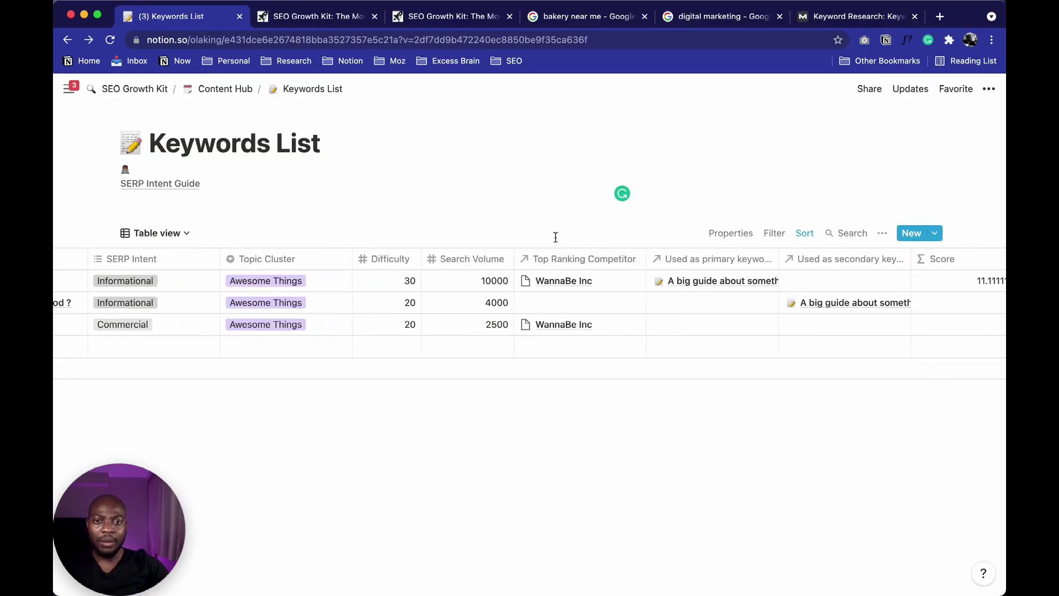
left_click(570, 307)
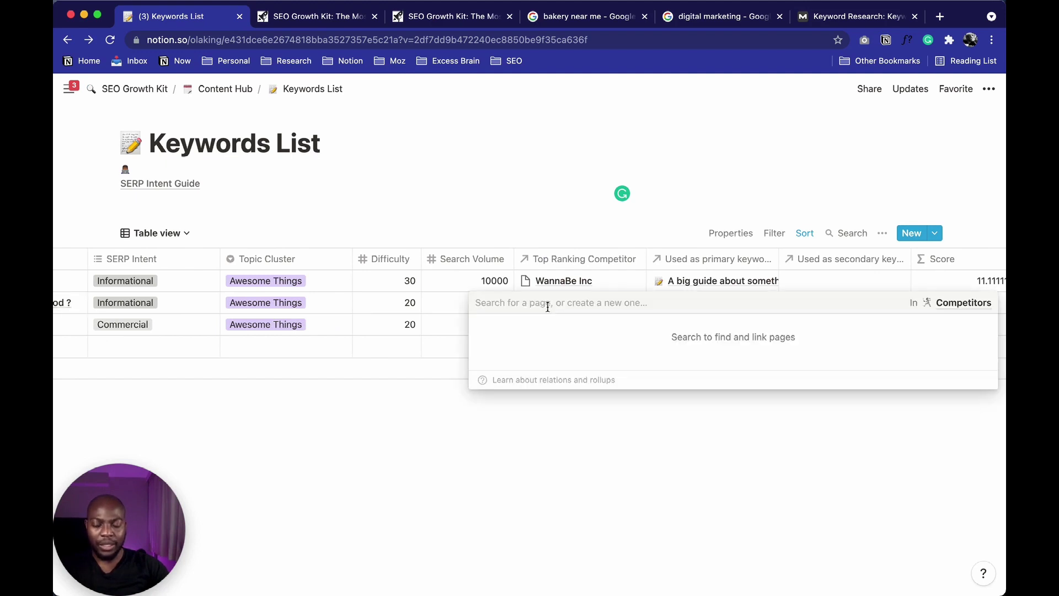
left_click(614, 471)
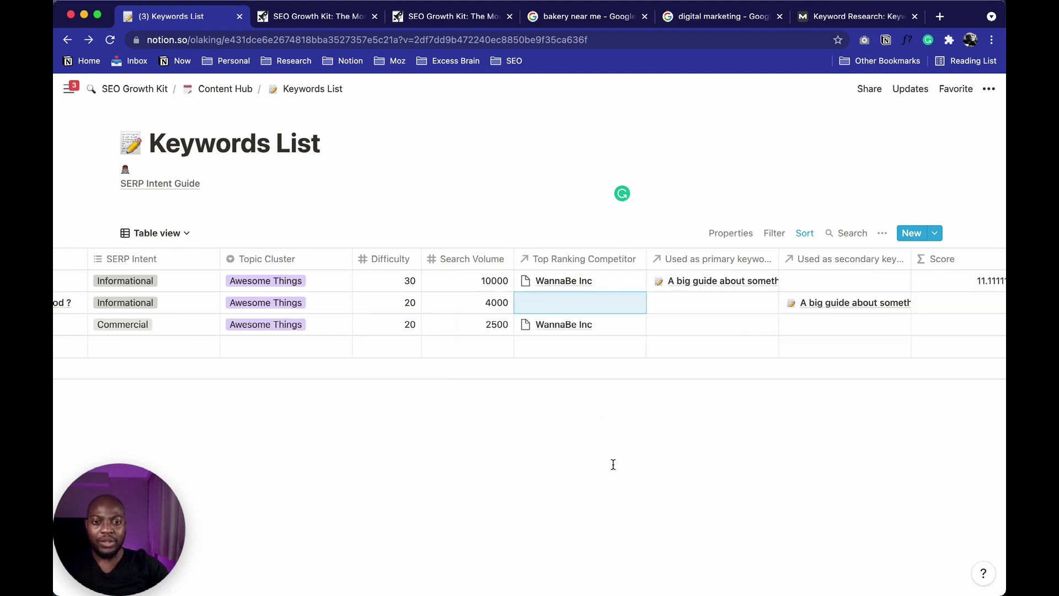
- Examine the primary and secondary keyword usage columns and the third keyword's secondary keyword relation without linking a page
scroll(309, 324, "left", 2)
scroll(309, 324, "left", 3)
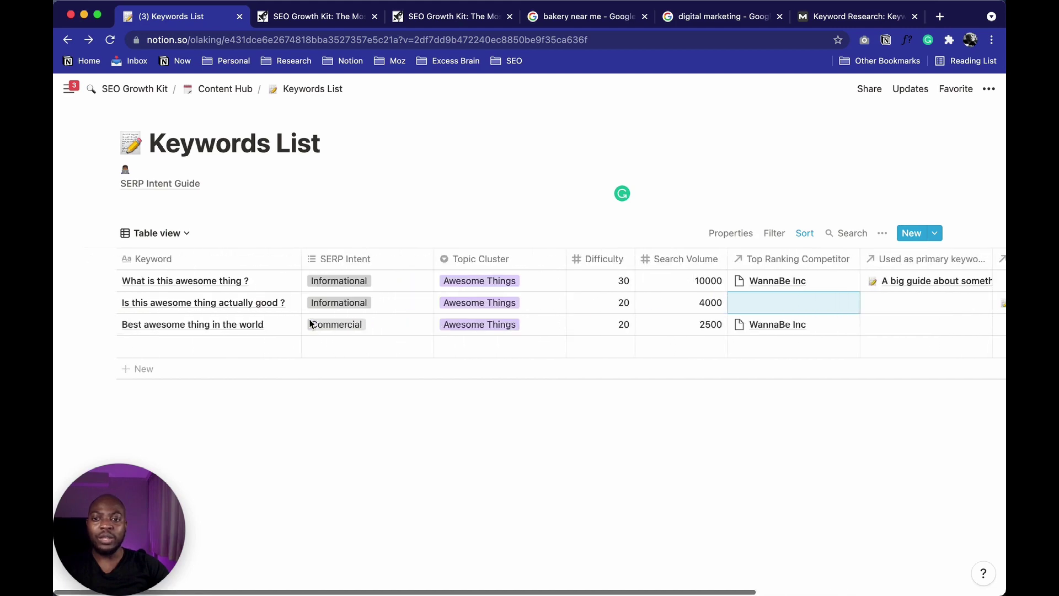
scroll(340, 327, "right", 5)
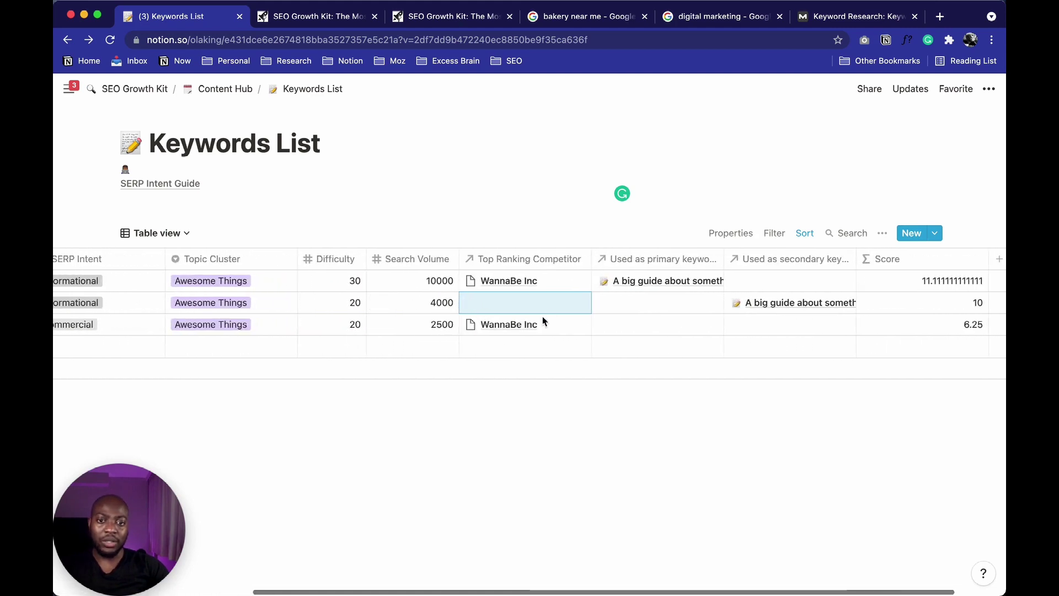
scroll(547, 303, "right", 2)
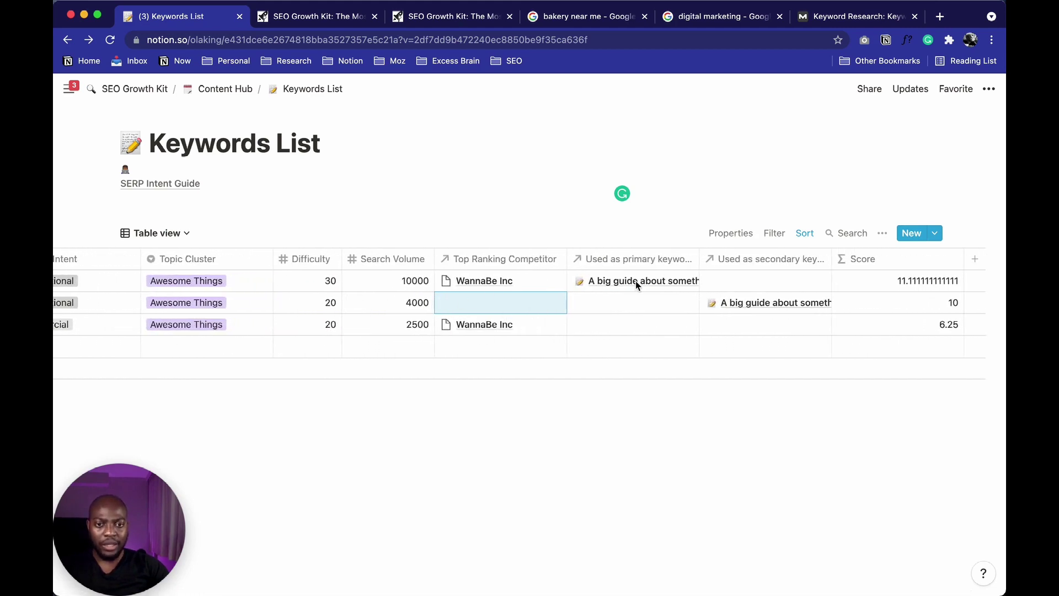
scroll(441, 297, "left", 5)
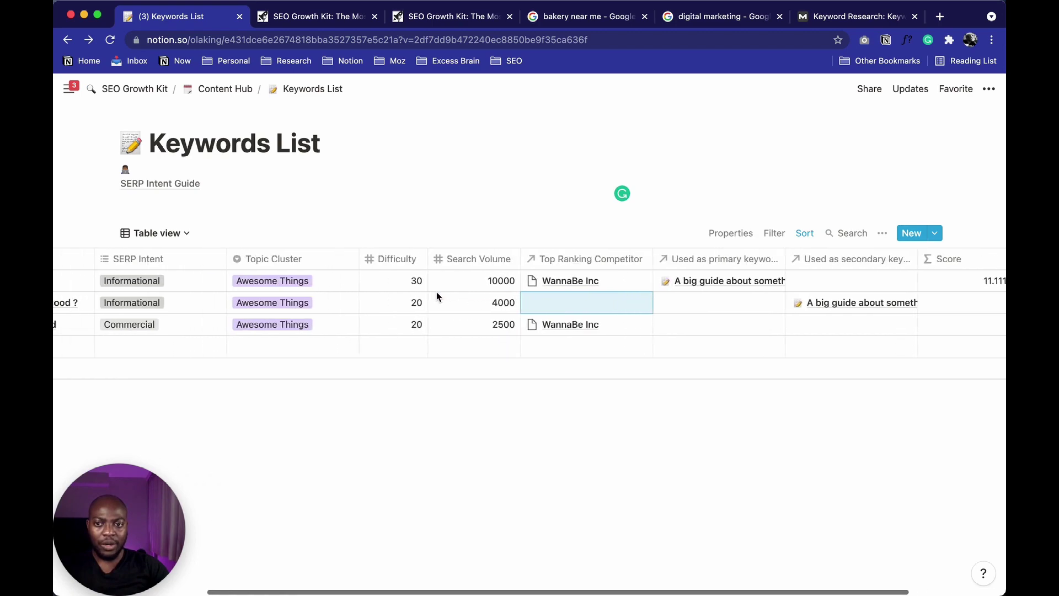
scroll(436, 297, "left", 2)
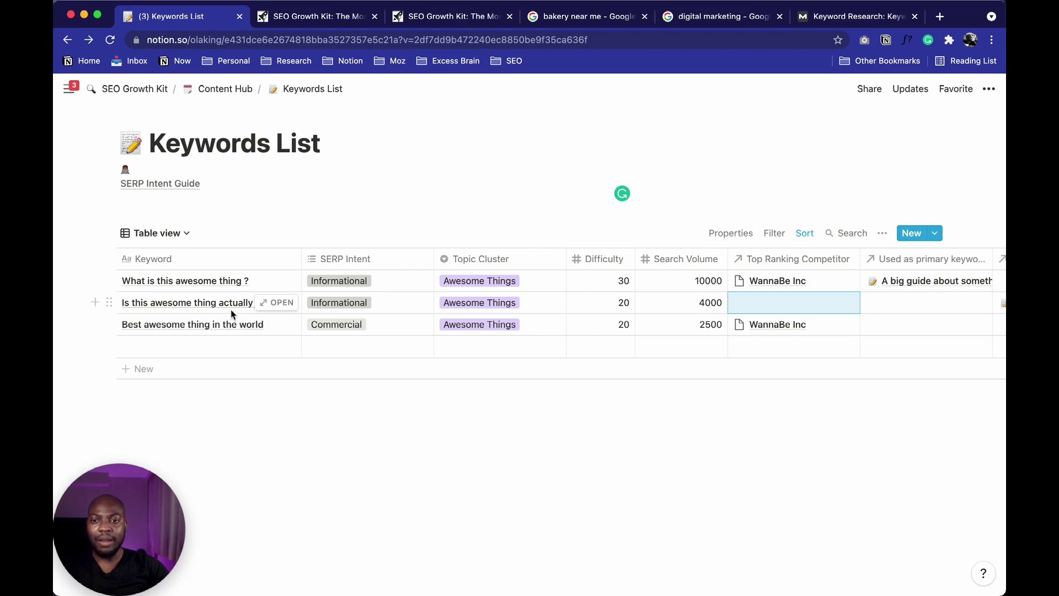
scroll(320, 302, "right", 10)
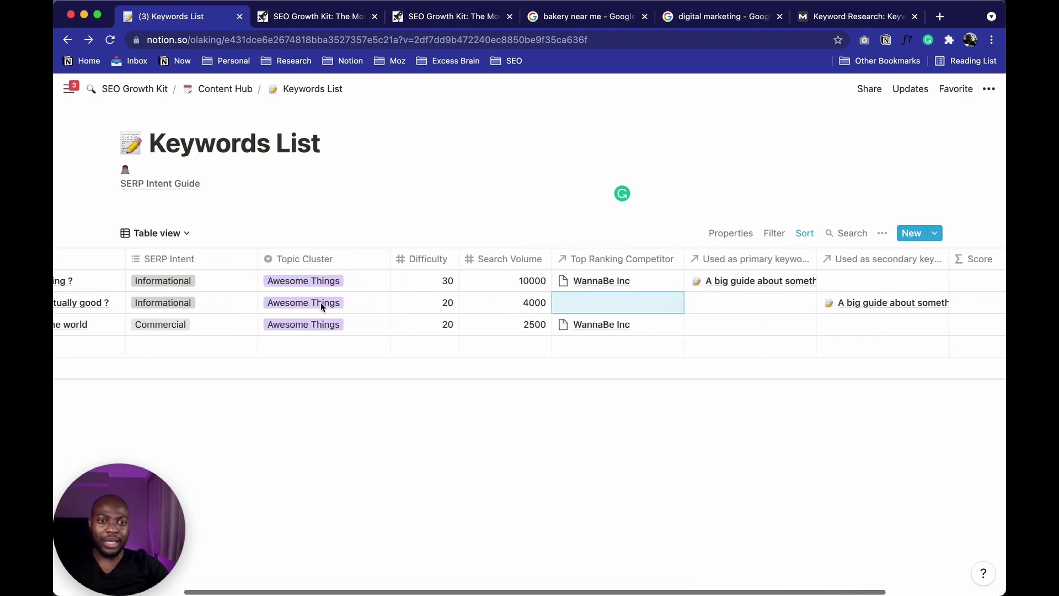
left_click(608, 328)
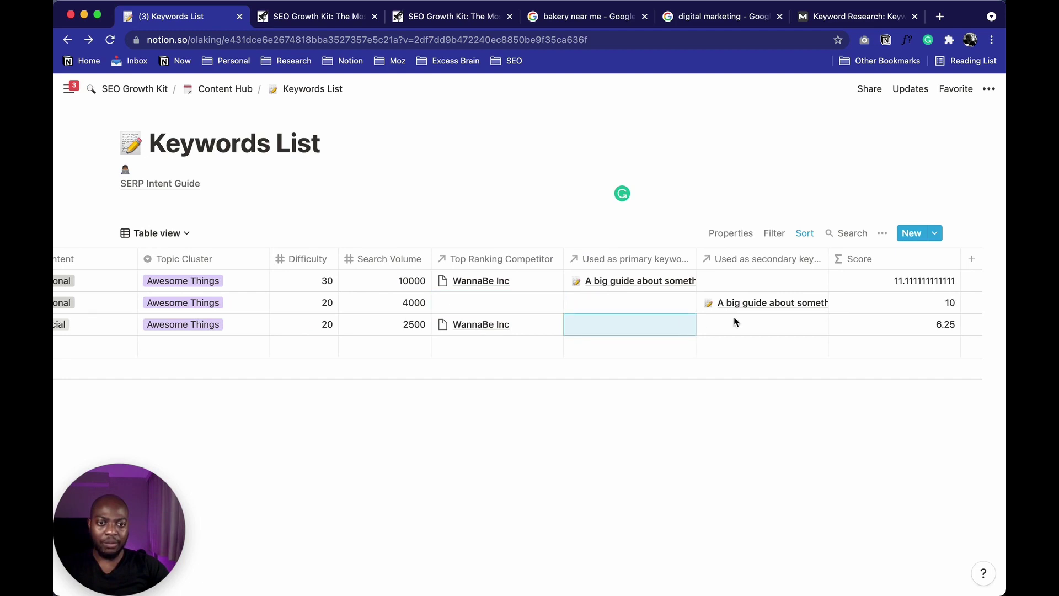
left_click(716, 323)
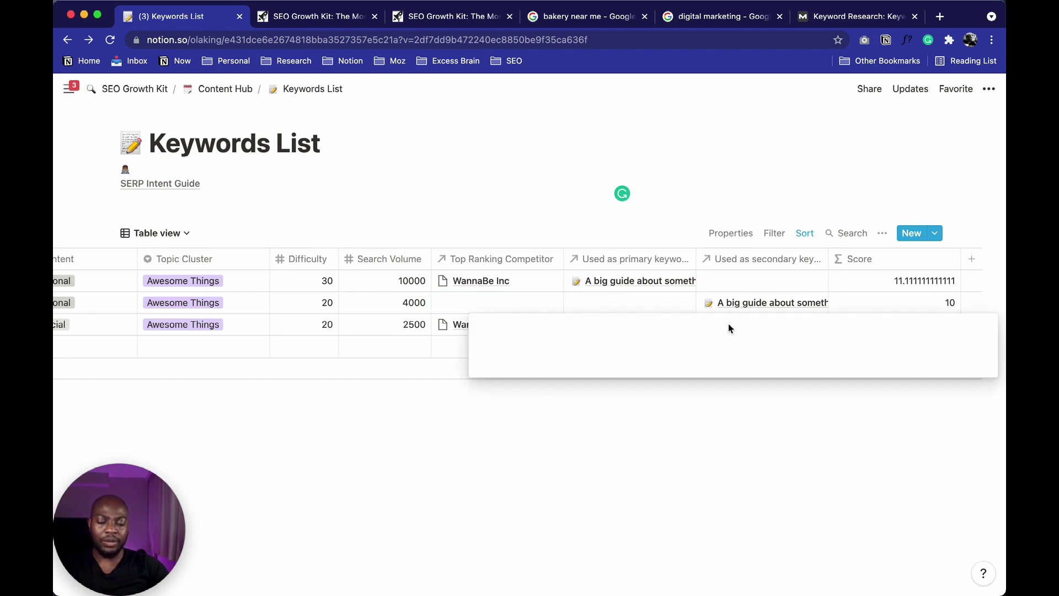
left_click(770, 438)
- View the formula behind the Score column and close it without changes
scroll(823, 308, "left", 2)
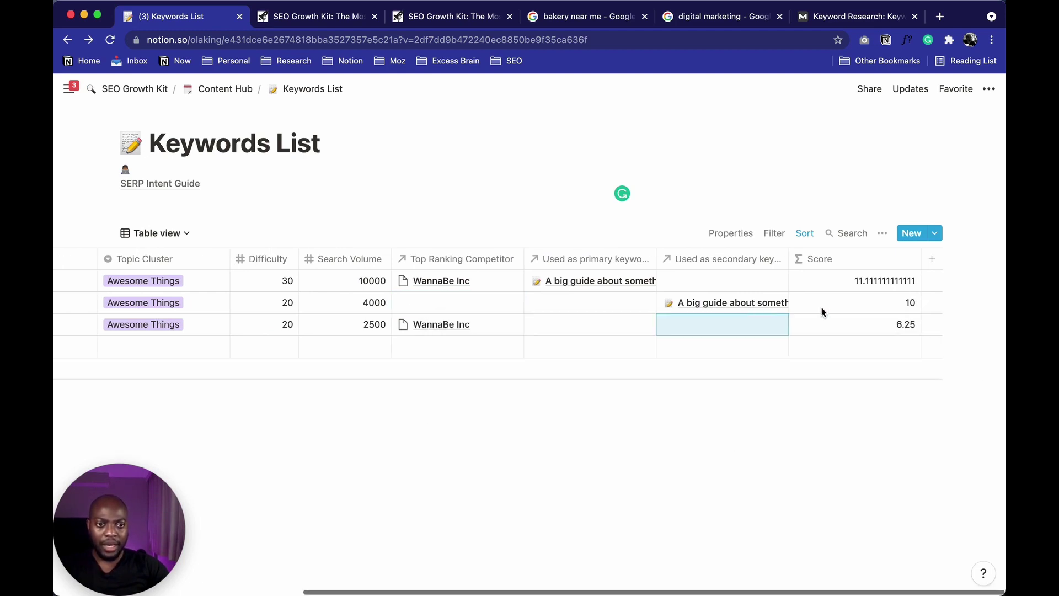
left_click(823, 260)
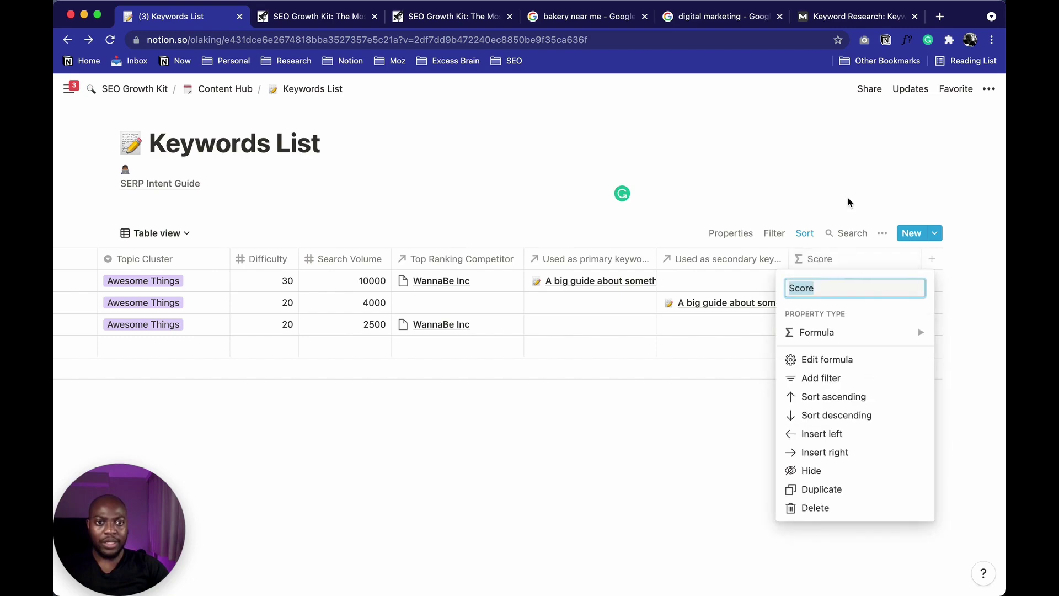
left_click(832, 359)
left_click(789, 196)
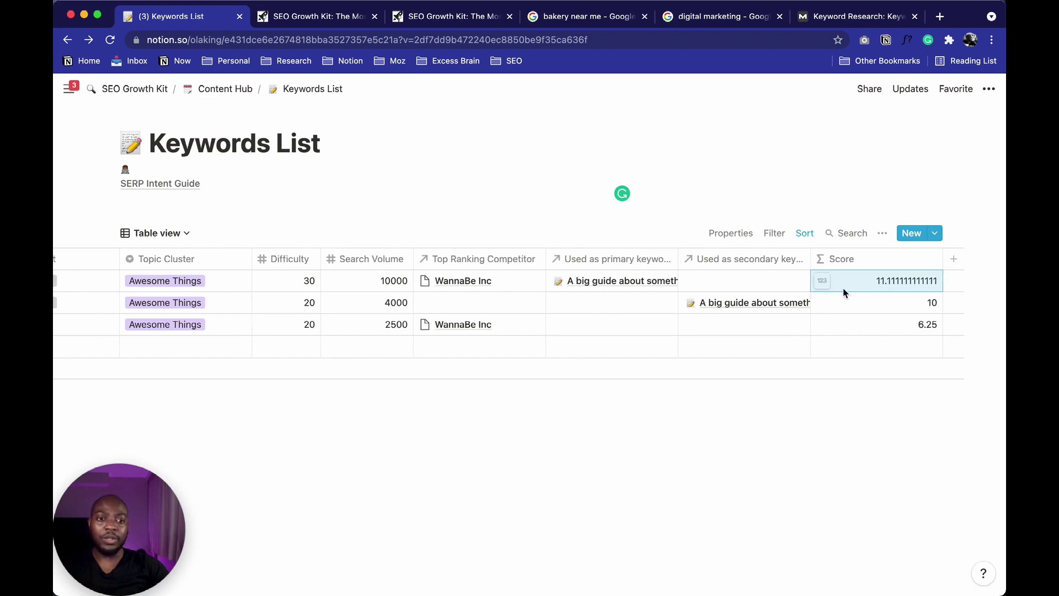
- Switch the Keywords List to the Prioritized List view and look across its columns
scroll(596, 337, "left", 6)
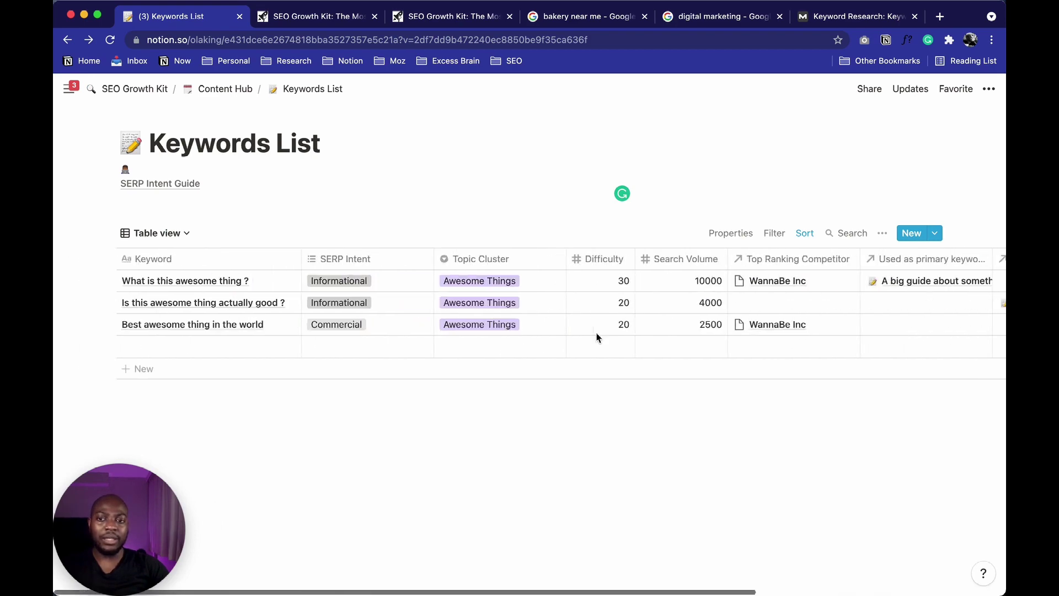
left_click(155, 233)
left_click(163, 300)
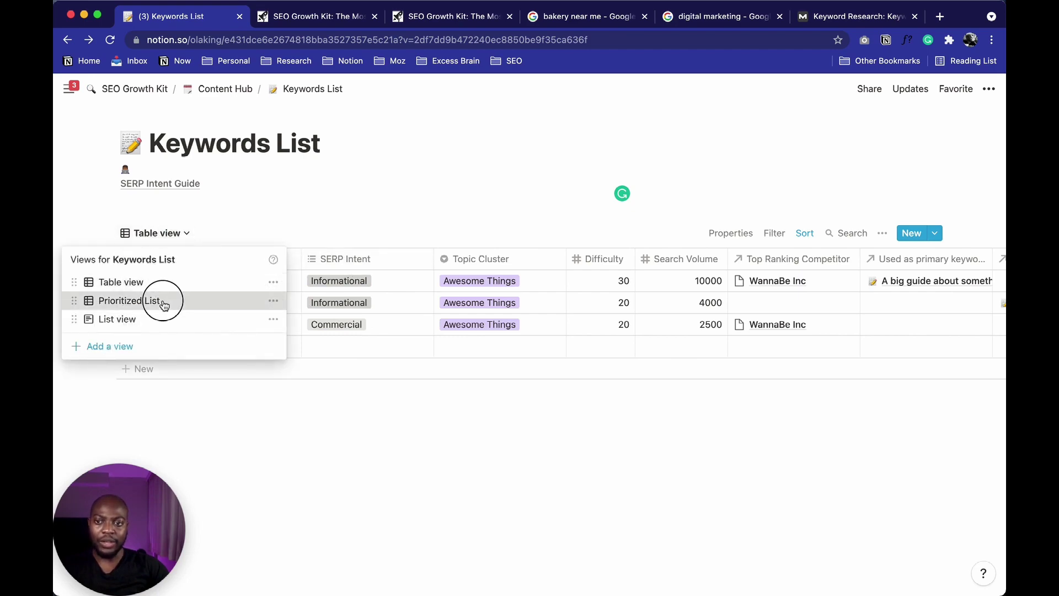
scroll(253, 293, "right", 8)
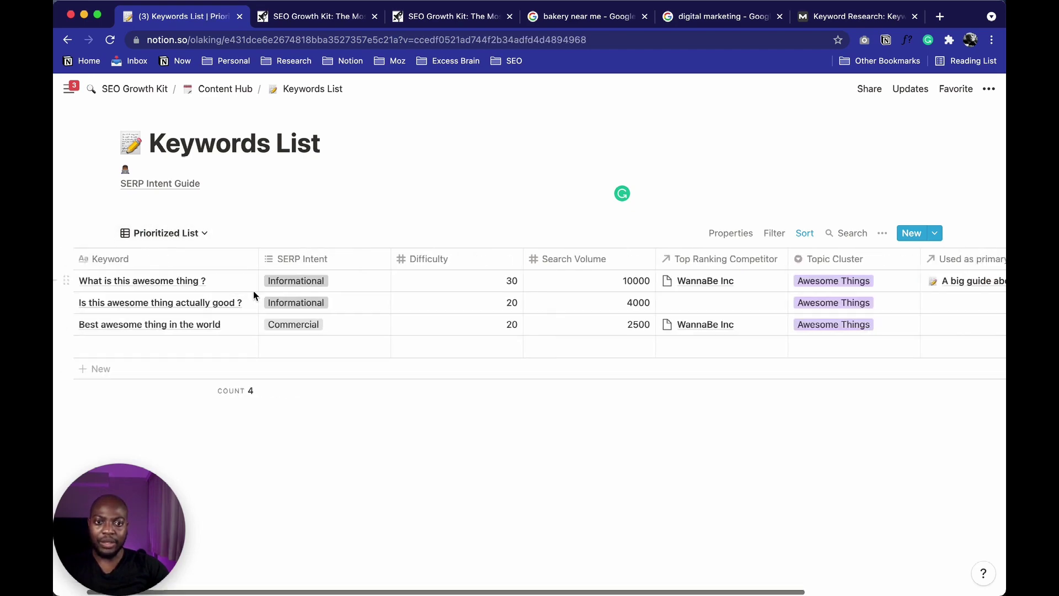
scroll(253, 293, "left", 8)
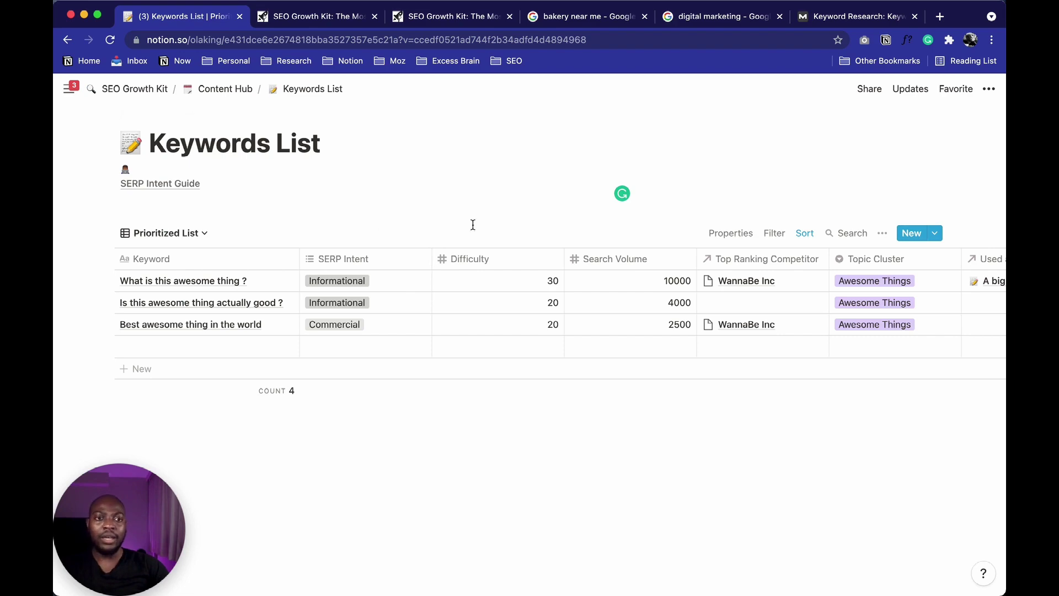
- Check the database's Merge with CSV option without running it, and review the Prioritized List's columns
left_click(988, 89)
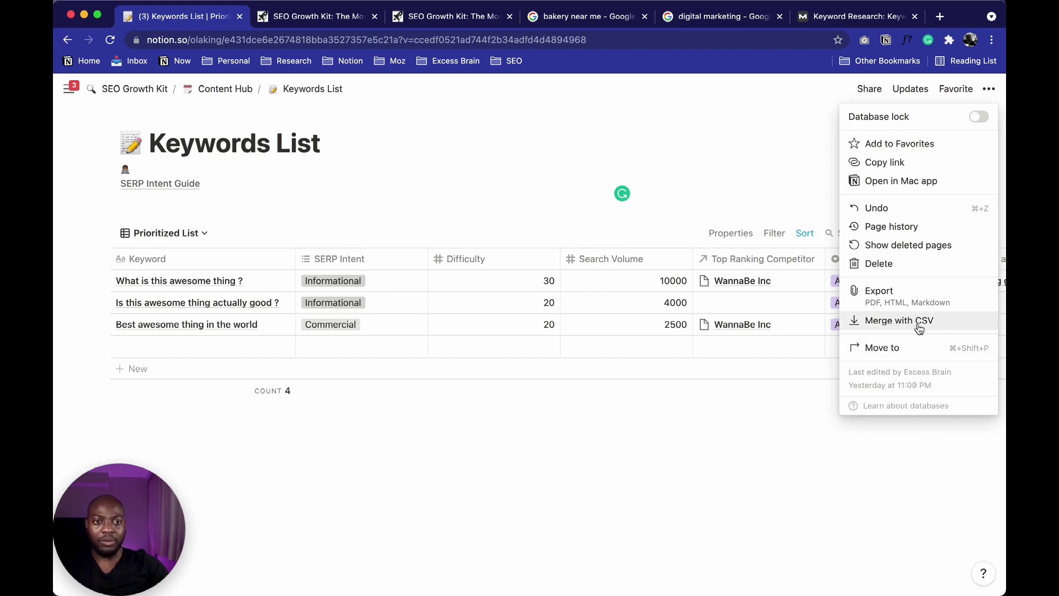
left_click(698, 160)
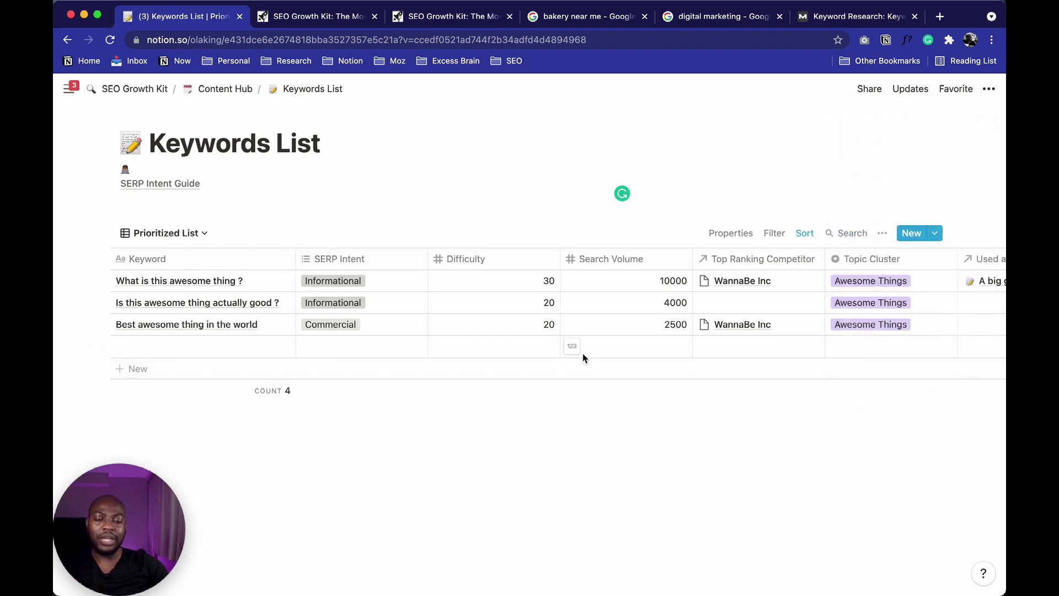
scroll(568, 333, "right", 5)
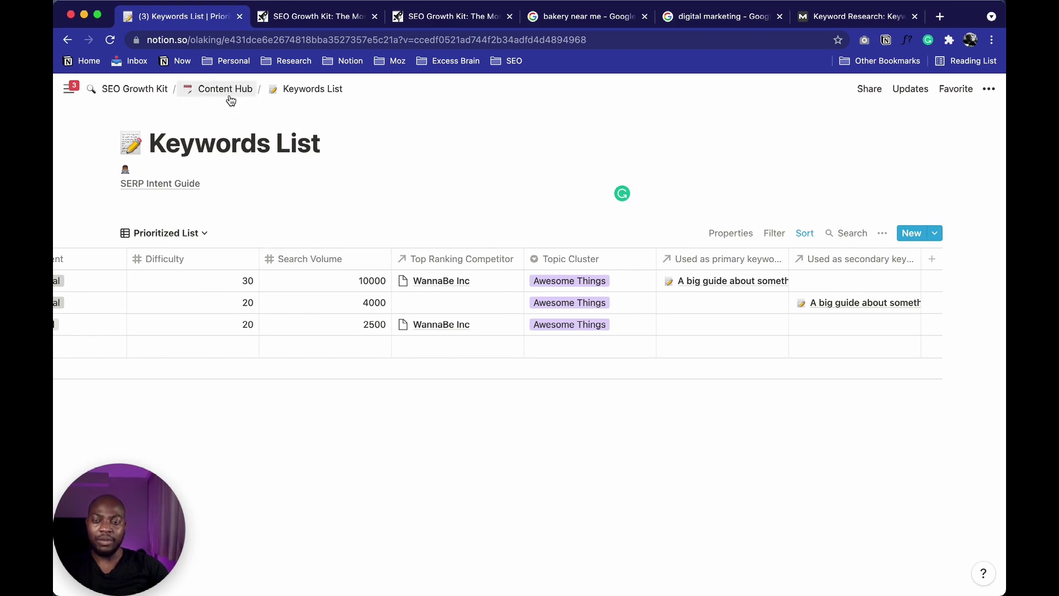
scroll(441, 286, "left", 3)
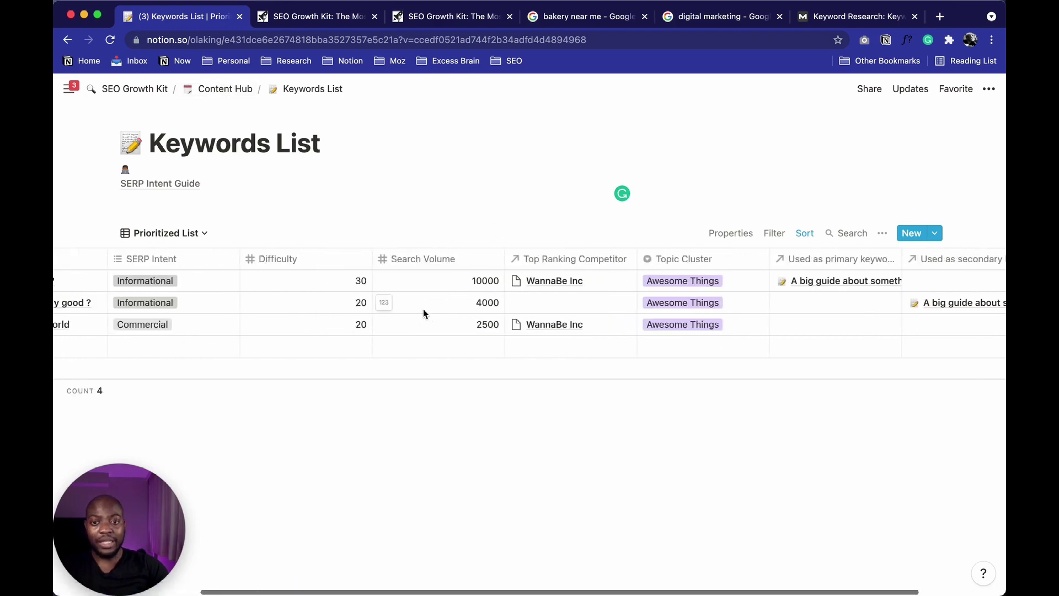
scroll(424, 313, "left", 3)
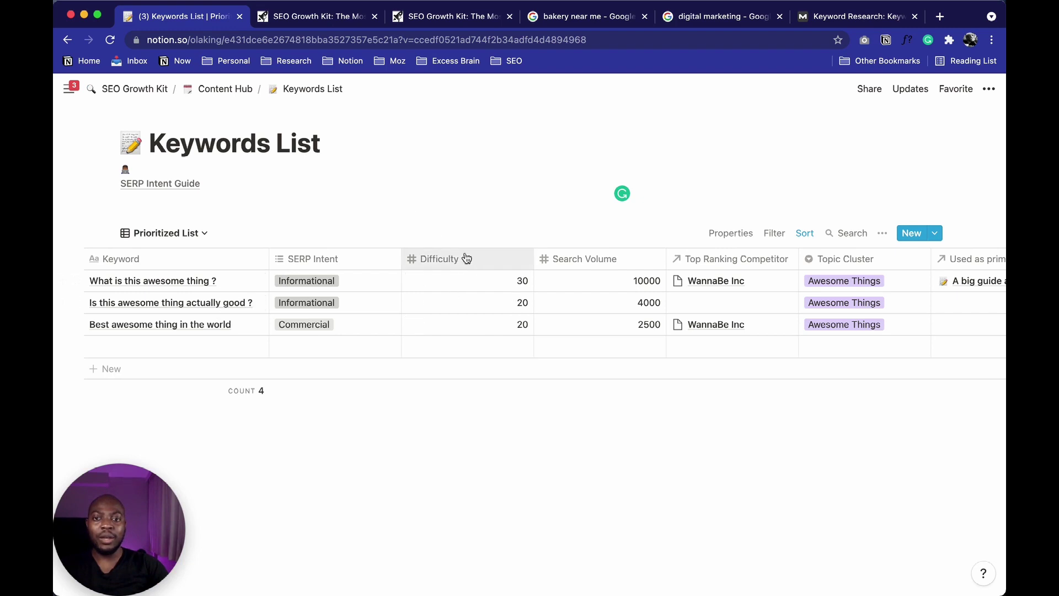
- Open the Competitors database from the Content Hub and inspect WannaBe Inc's linked ranking keywords without changing them
left_click(244, 91)
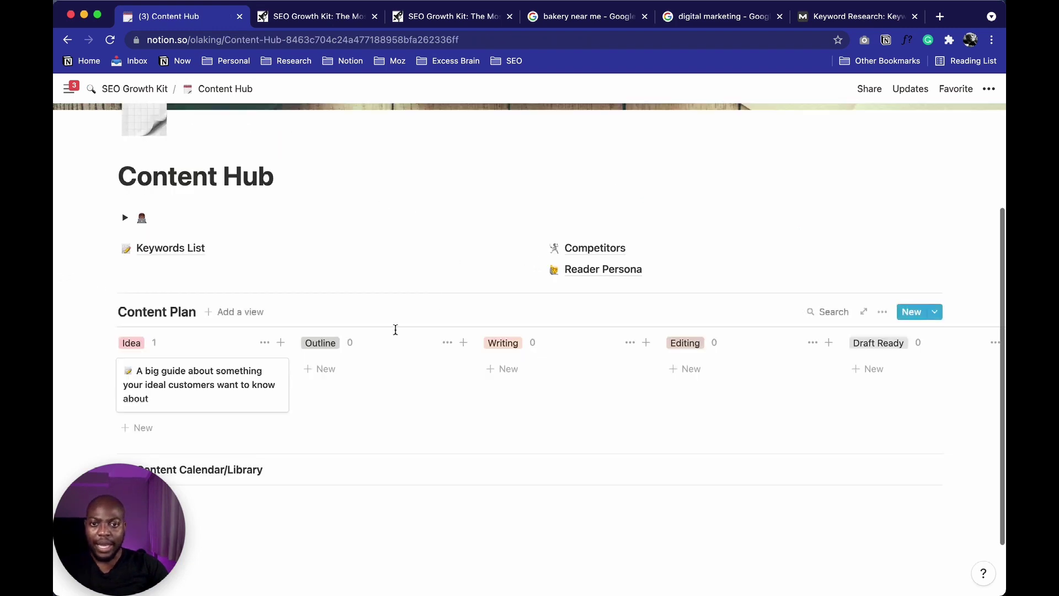
left_click(593, 247)
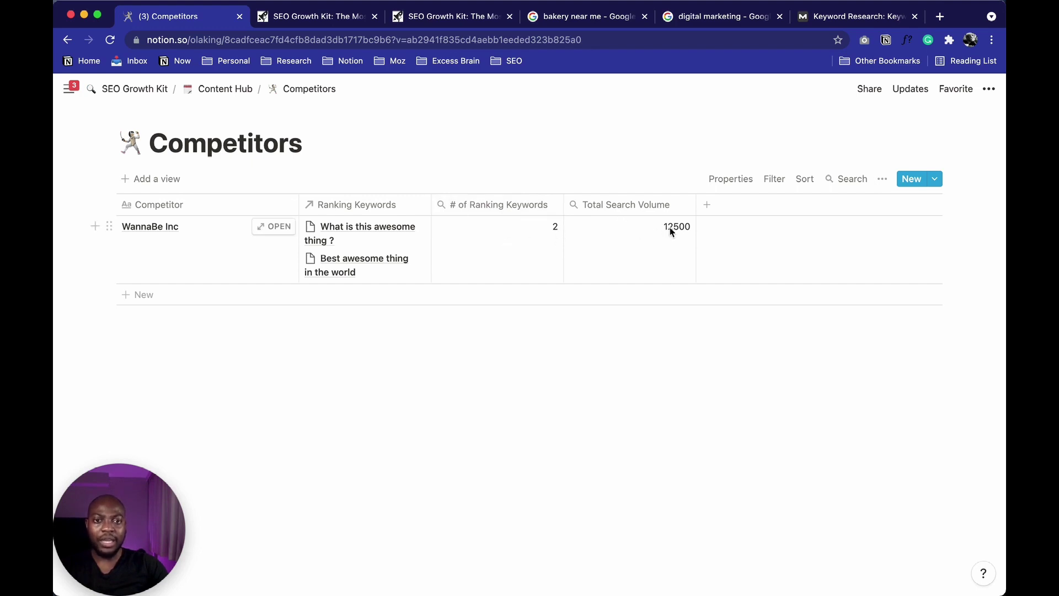
left_click(353, 229)
scroll(629, 288, "right", 5)
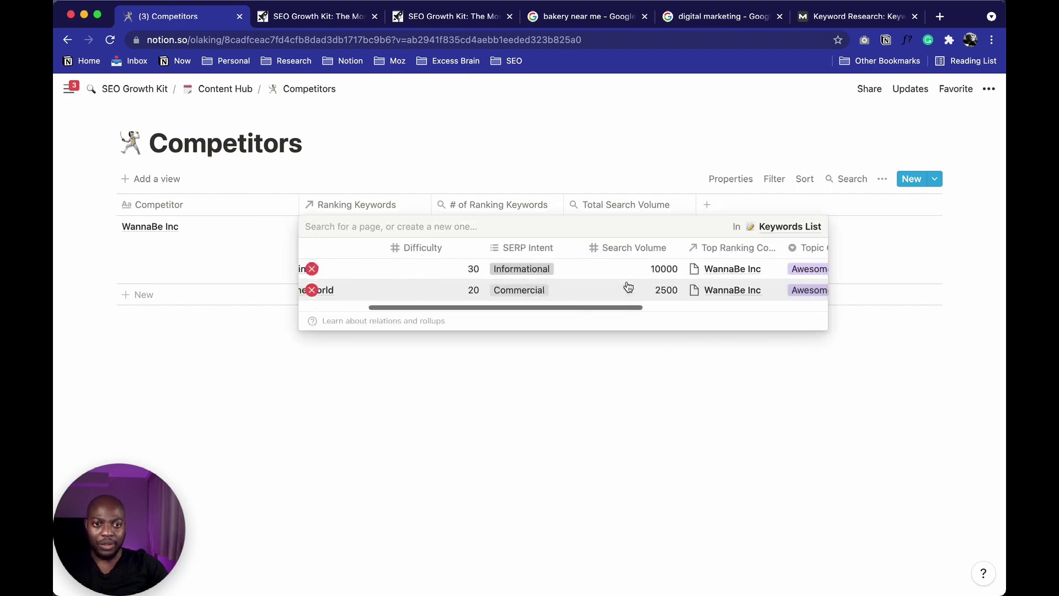
left_click(531, 158)
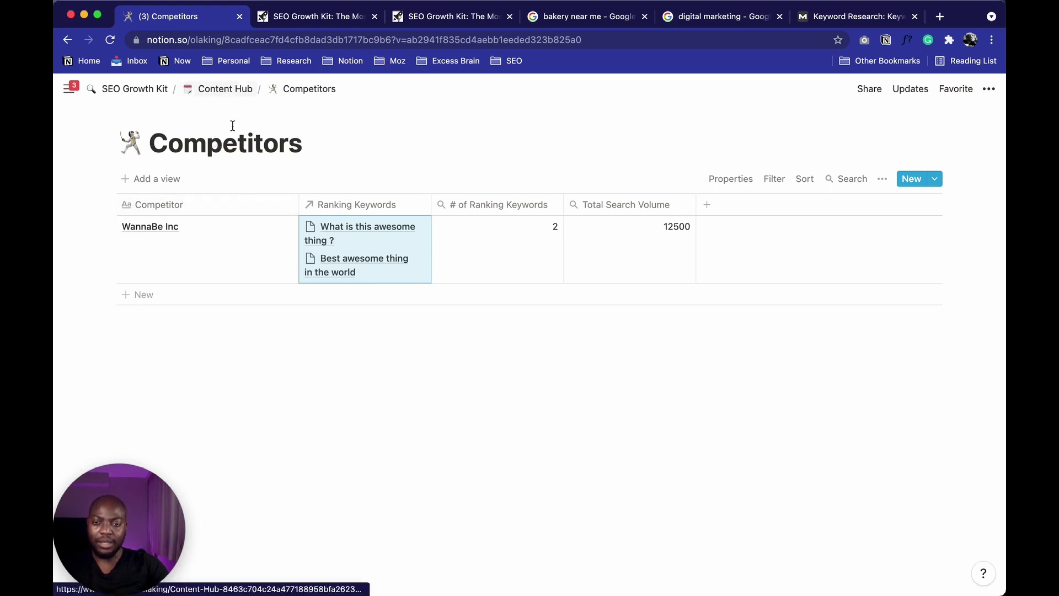
- Open the Reader Persona page from the Content Hub and review its guide link and sections down to Current products they use
left_click(223, 90)
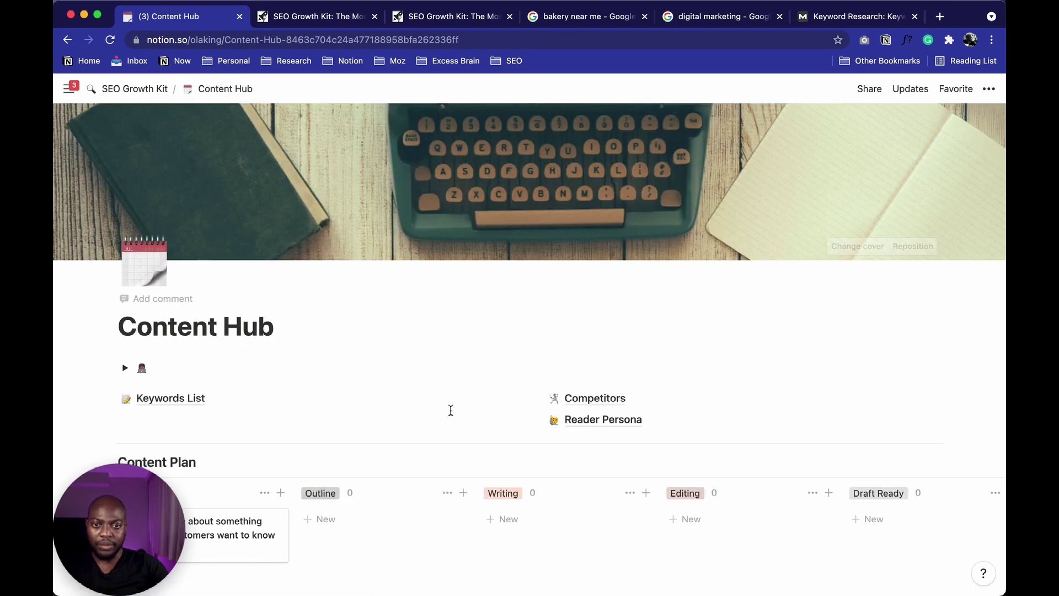
scroll(430, 403, "down", 3)
left_click(549, 270)
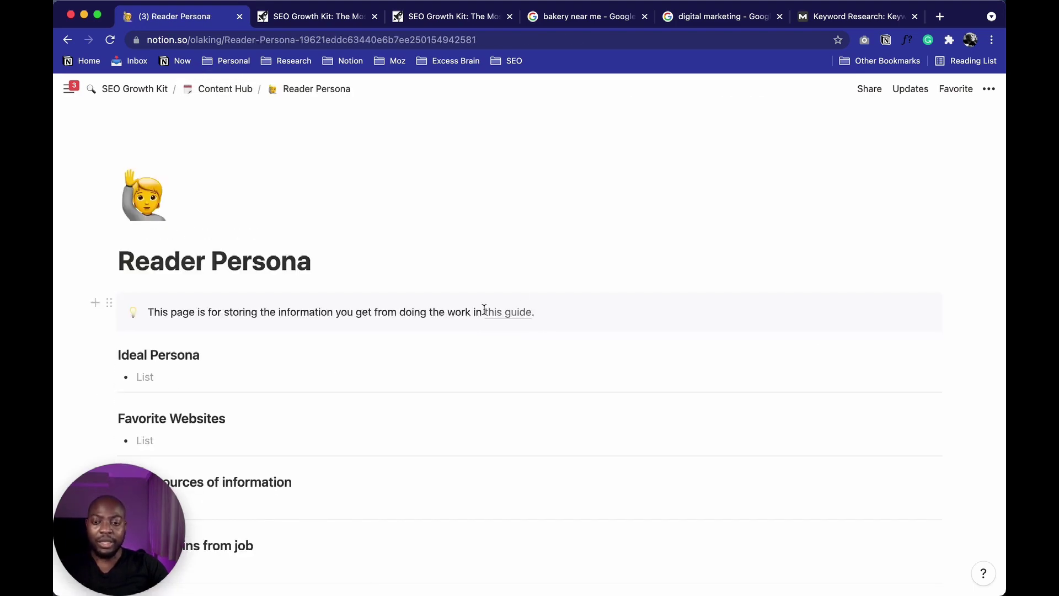
scroll(483, 309, "down", 3)
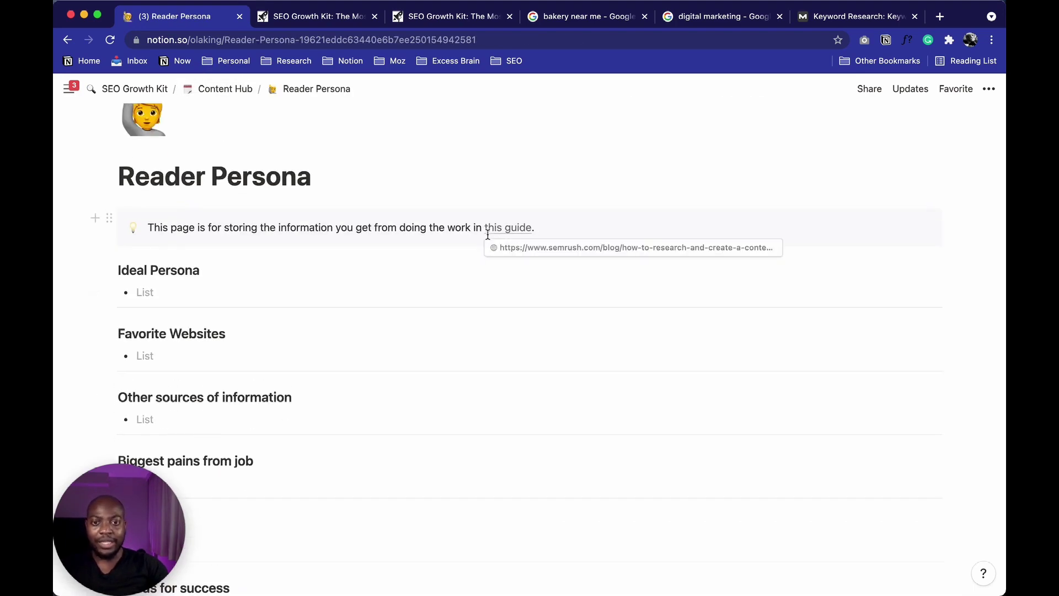
scroll(467, 290, "down", 2)
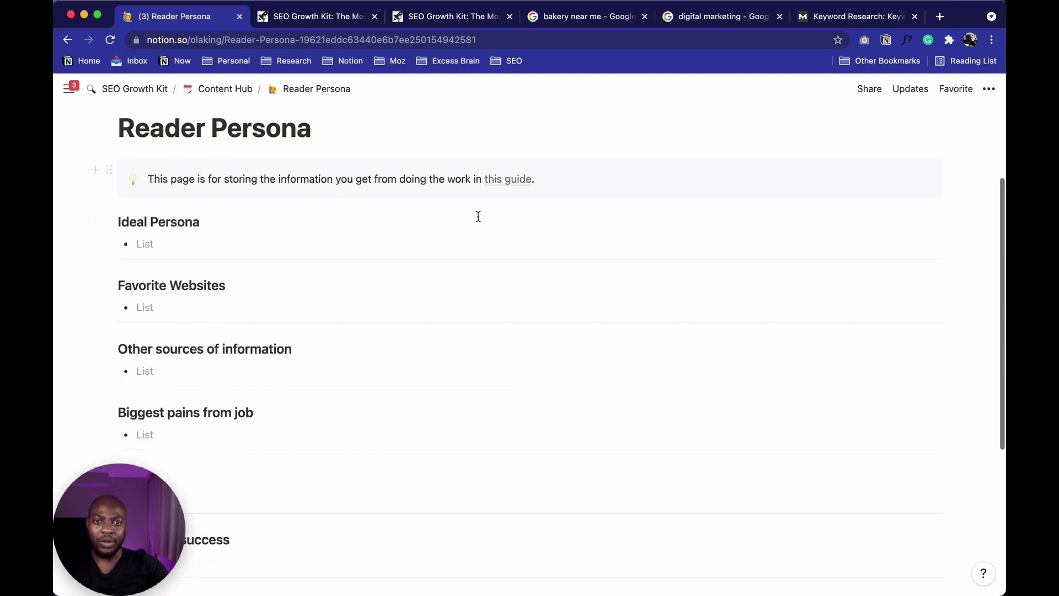
scroll(474, 218, "down", 5)
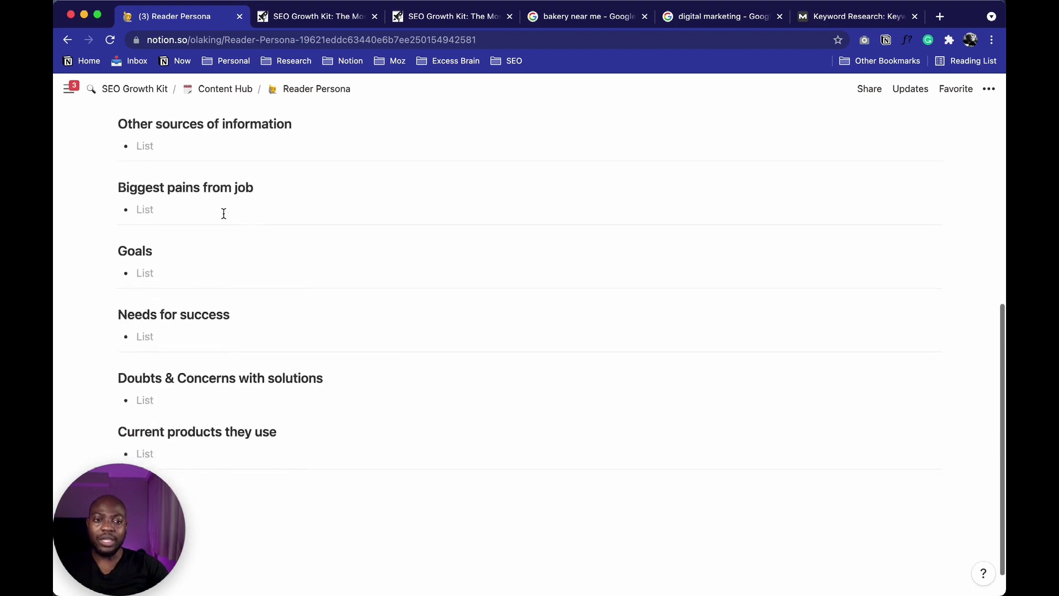
scroll(223, 214, "up", 6)
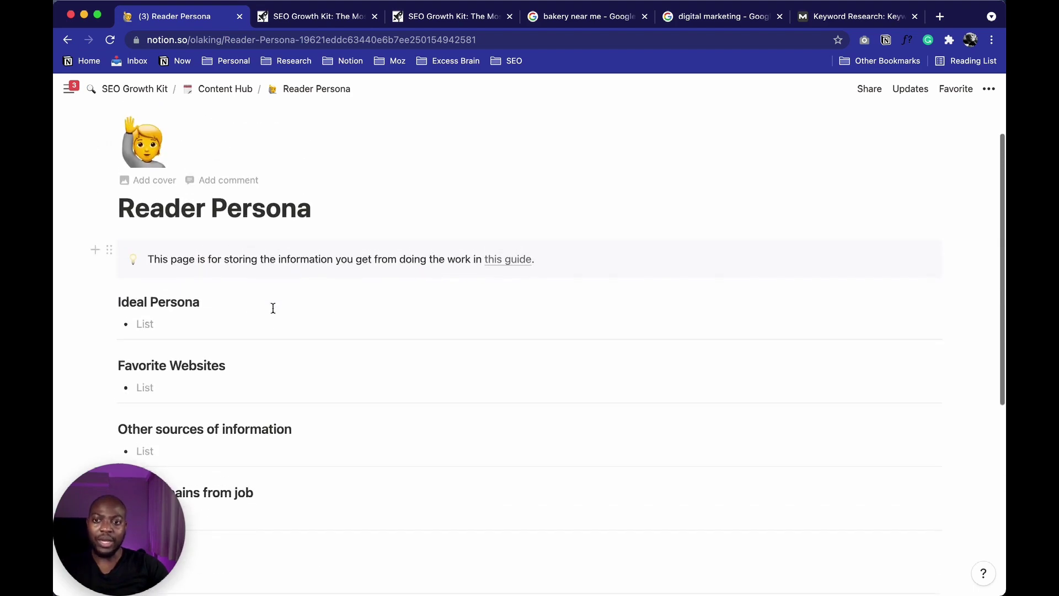
scroll(253, 307, "down", 2)
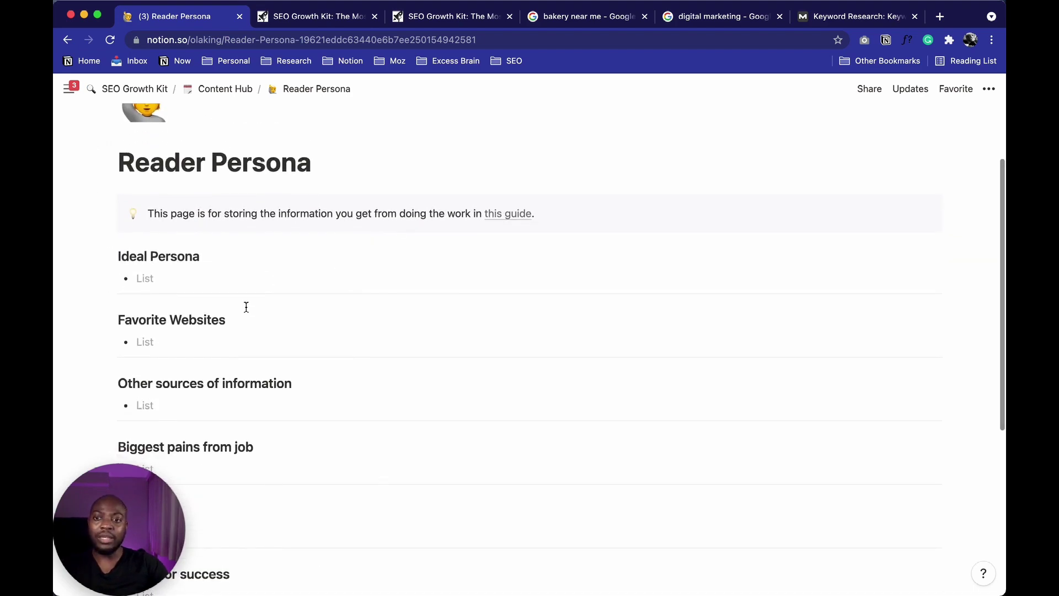
scroll(248, 253, "up", 4)
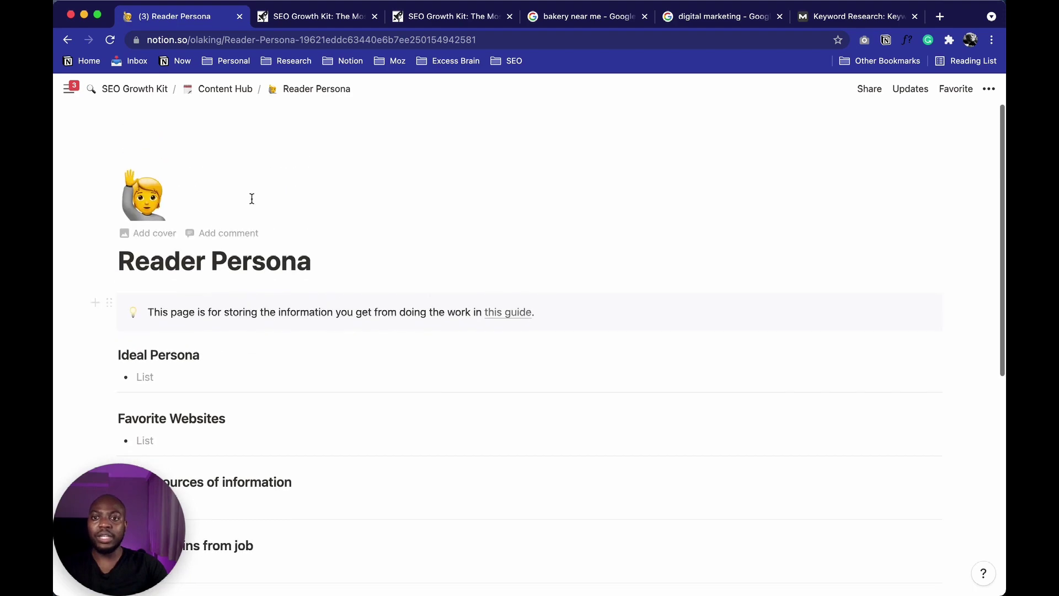
- Return to the Content Hub and look over the stages of the Content Plan board
left_click(229, 90)
scroll(436, 405, "down", 5)
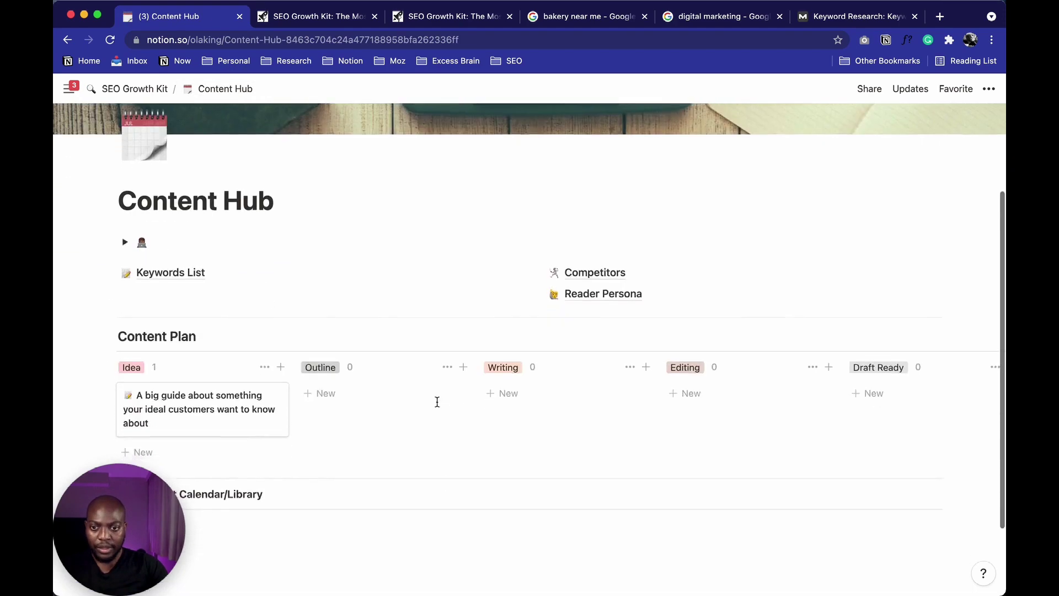
scroll(437, 402, "down", 3)
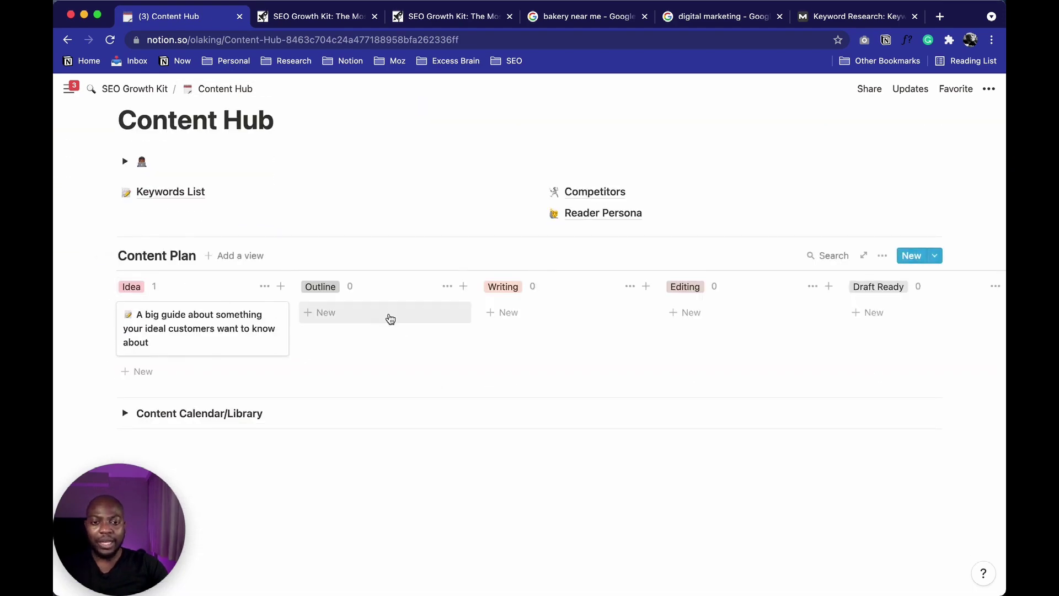
scroll(686, 321, "right", 2)
scroll(242, 282, "left", 2)
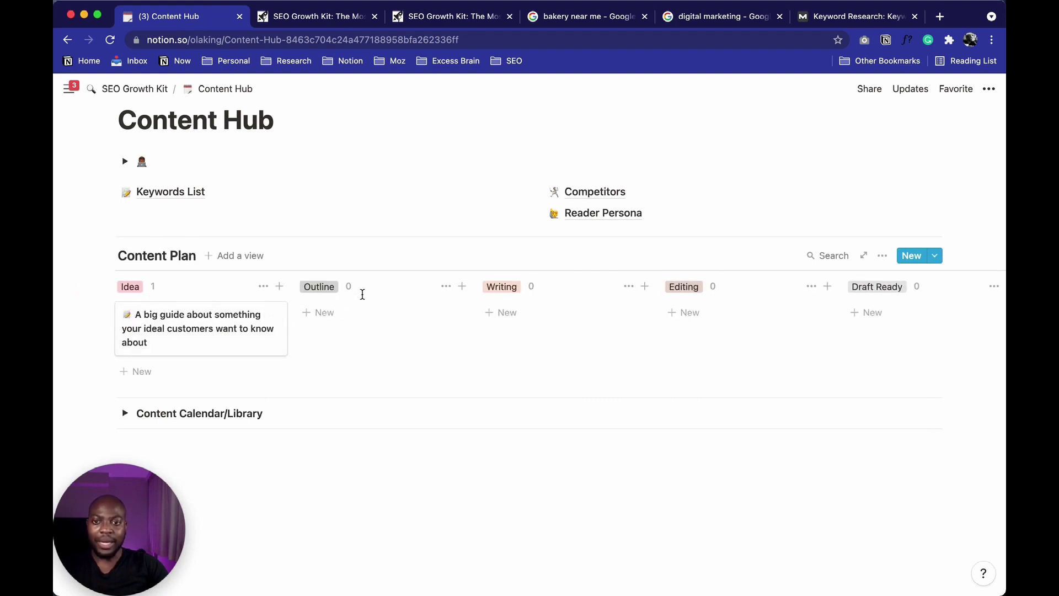
- Look across the Content Plan board's stages and open the Idea card "A big guide about something your ideal customers want to know about"
scroll(387, 296, "right", 8)
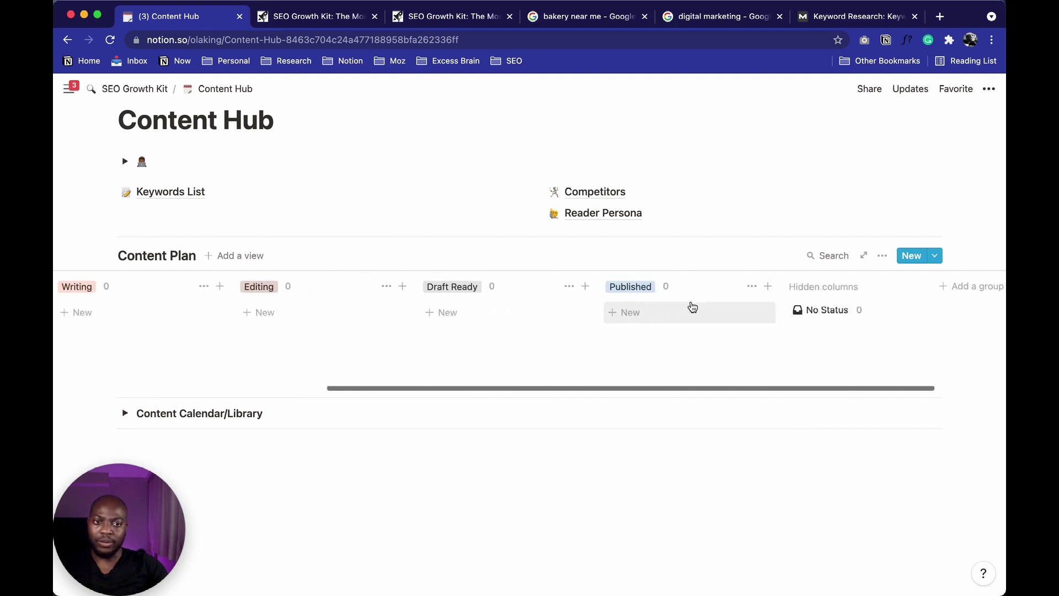
scroll(641, 298, "left", 8)
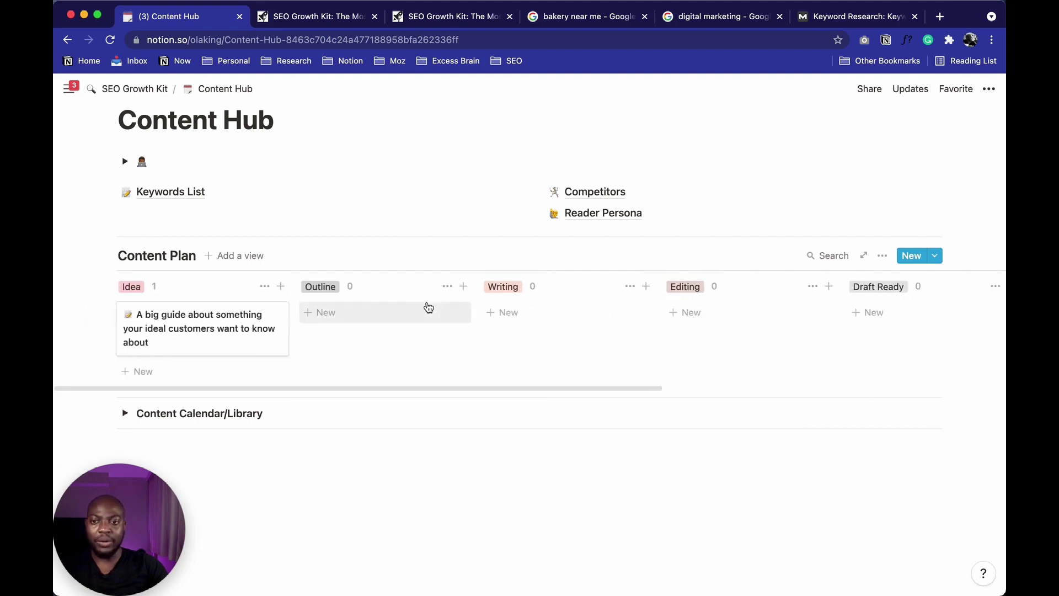
left_click(196, 331)
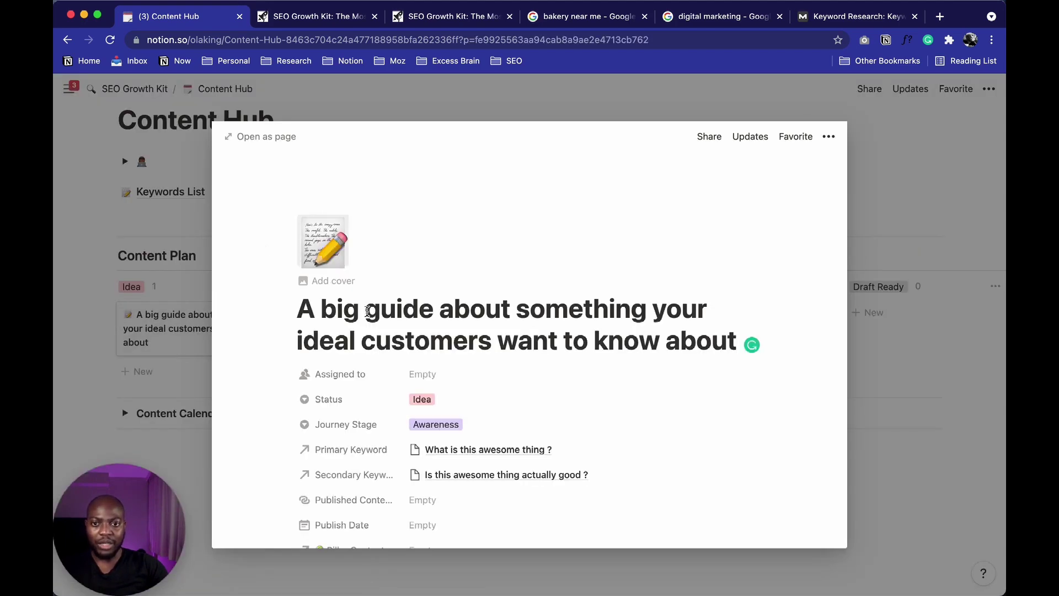
scroll(364, 310, "down", 2)
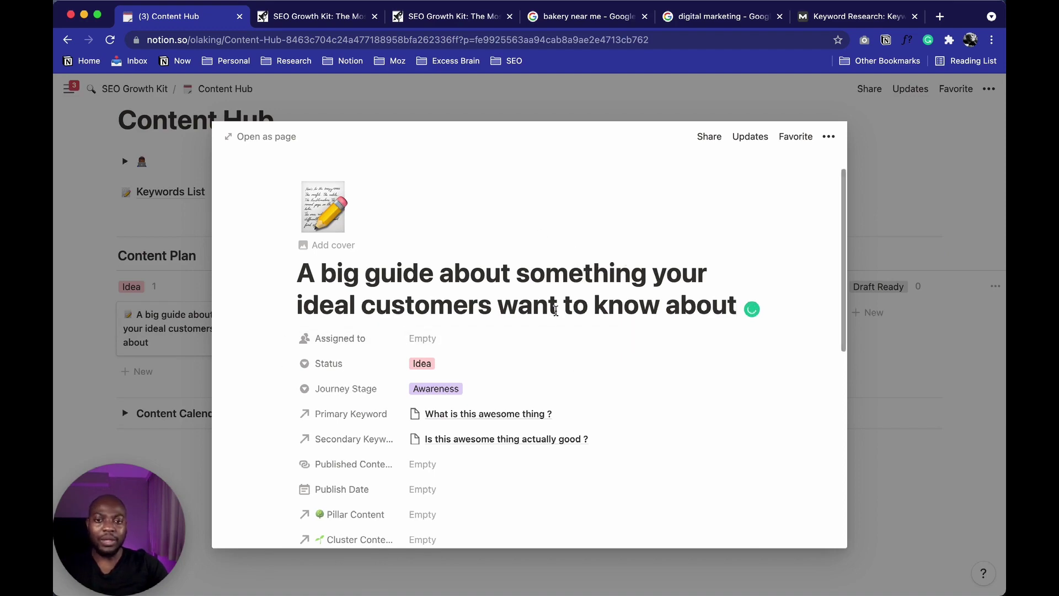
scroll(570, 307, "down", 5)
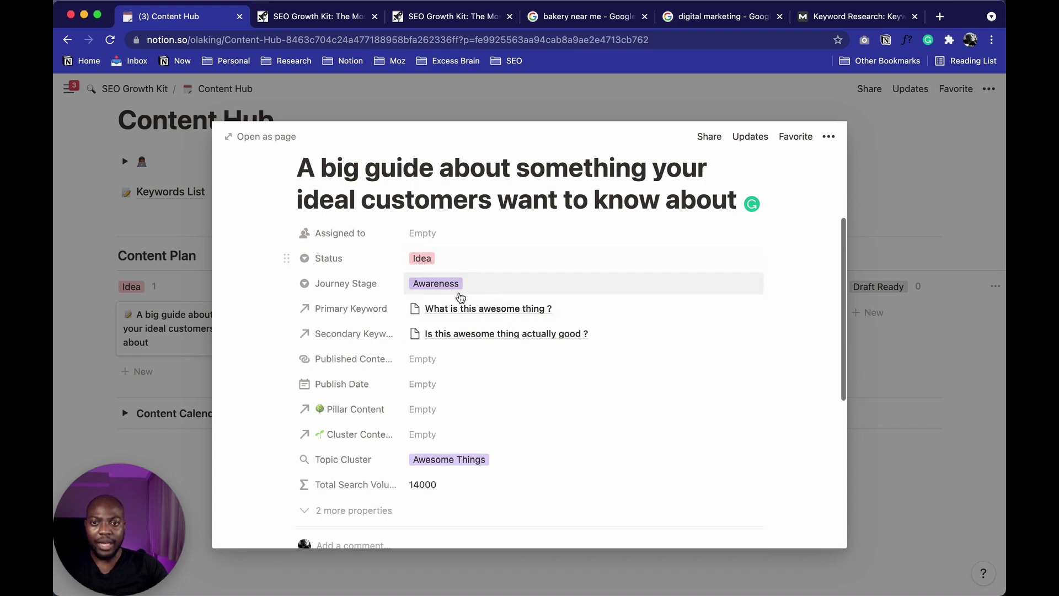
- Inspect the card's Assigned to field and Journey Stage options without changing them
left_click(446, 232)
left_click(388, 236)
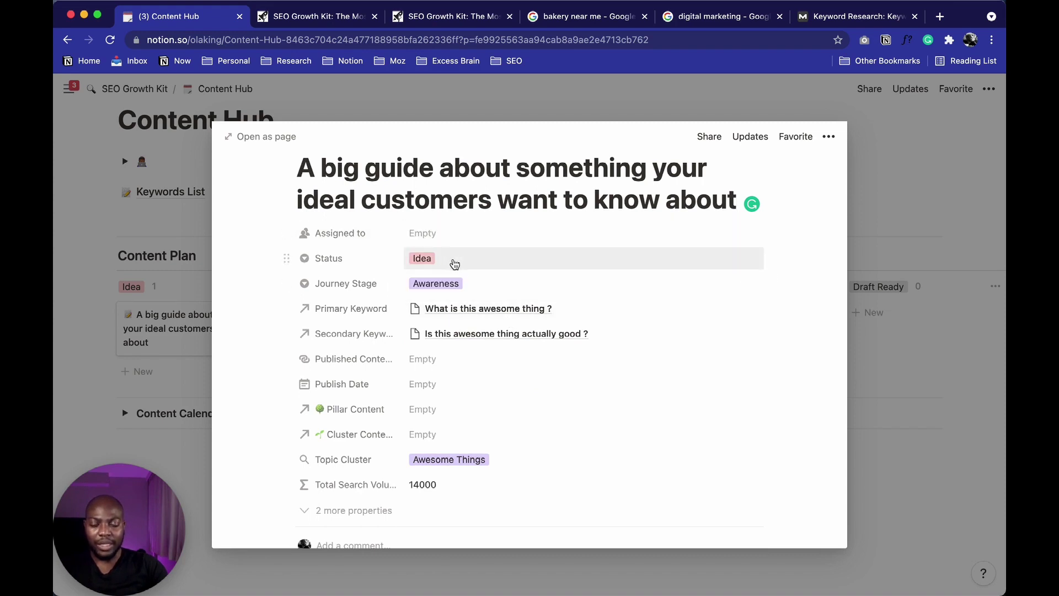
left_click(415, 289)
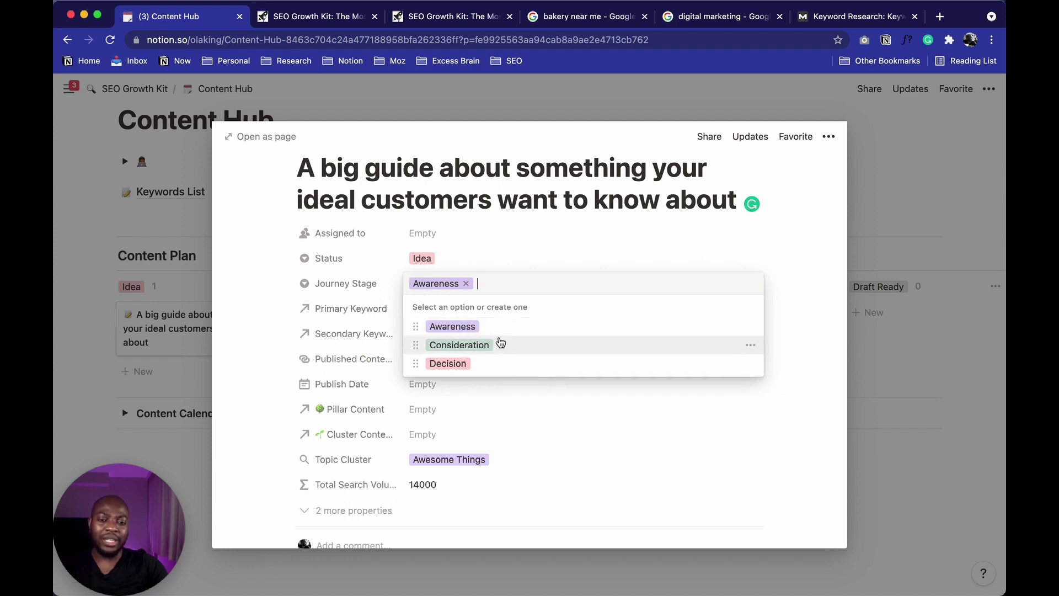
key("Escape")
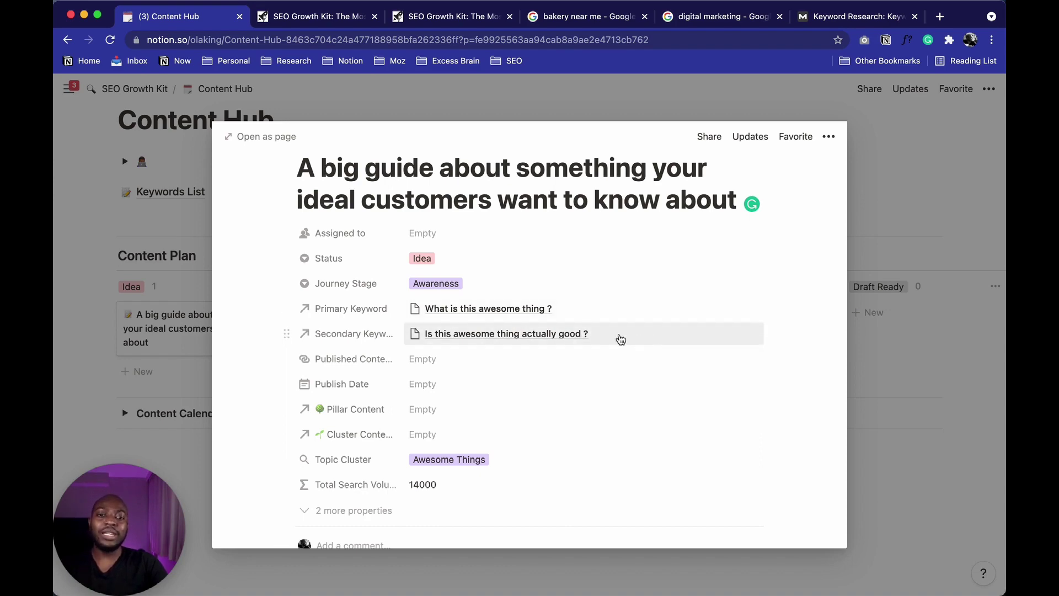
- Review the card's primary and secondary keywords and inspect its published content link and Publish Date fields without filling them
scroll(522, 340, "down", 2)
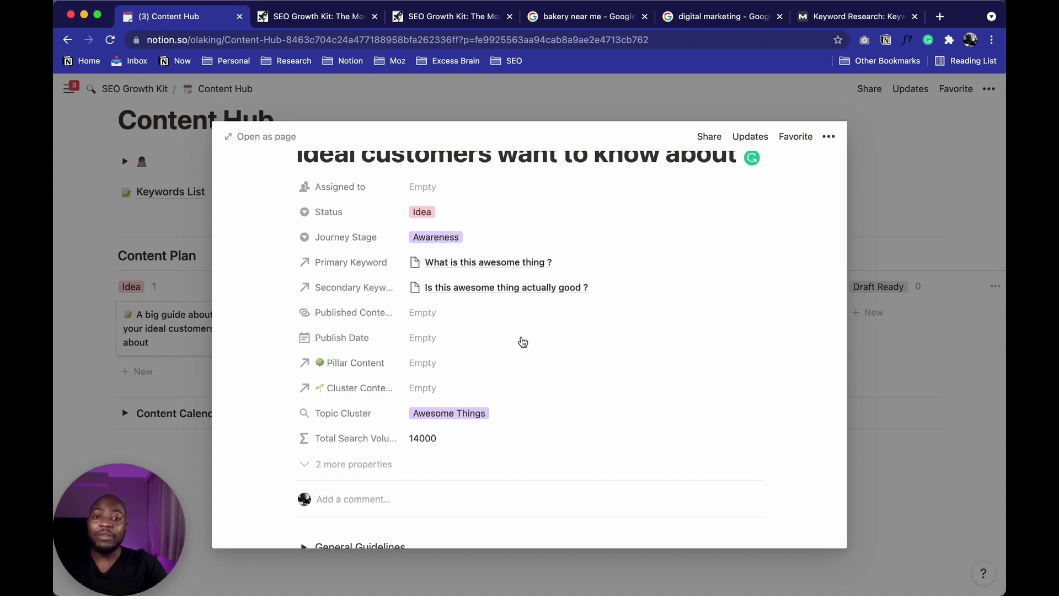
scroll(574, 352, "up", 2)
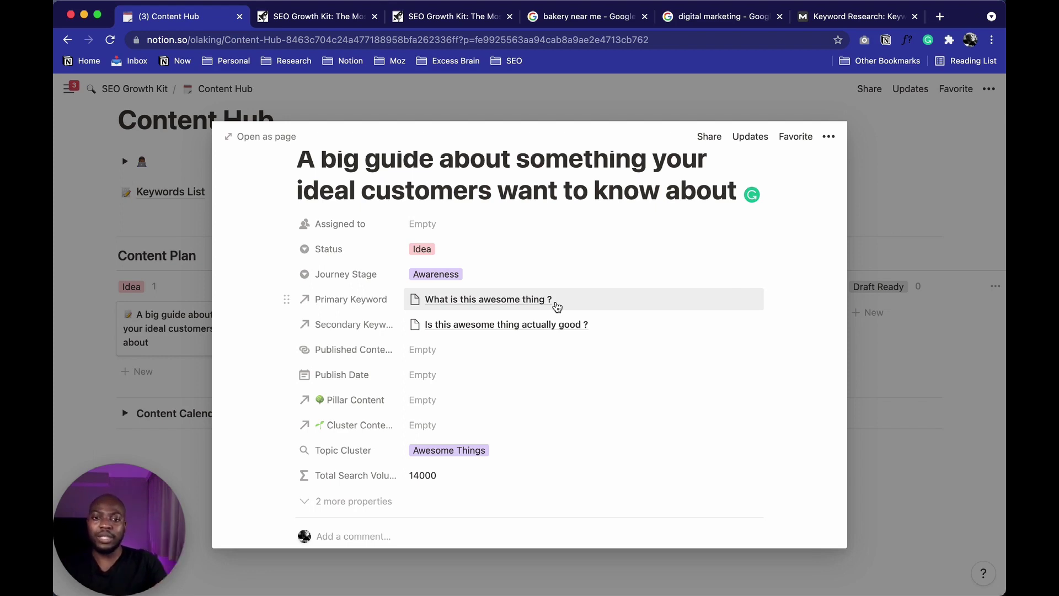
scroll(586, 301, "down", 3)
left_click(452, 278)
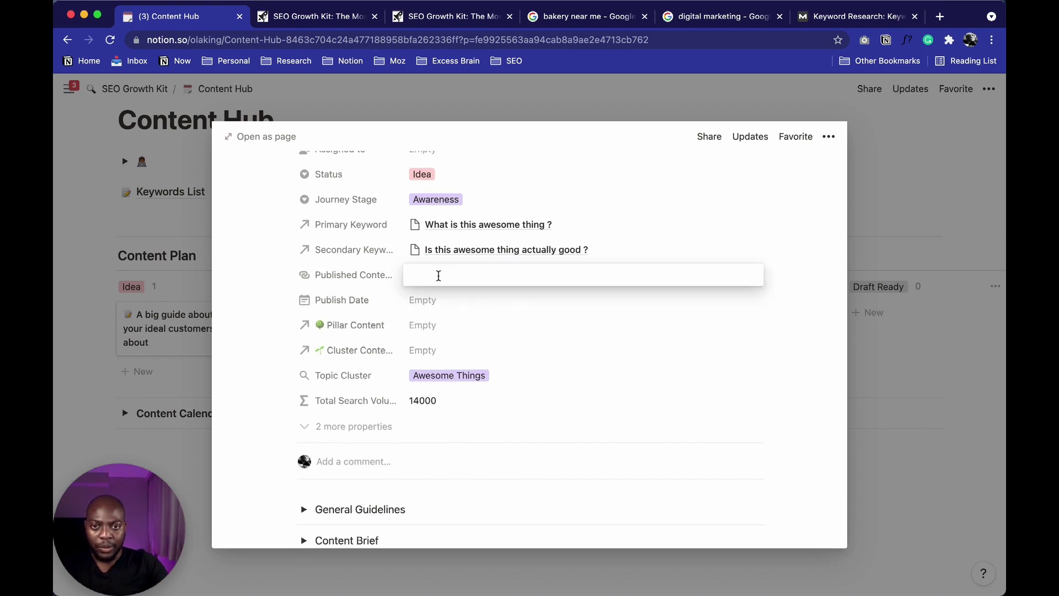
left_click(461, 298)
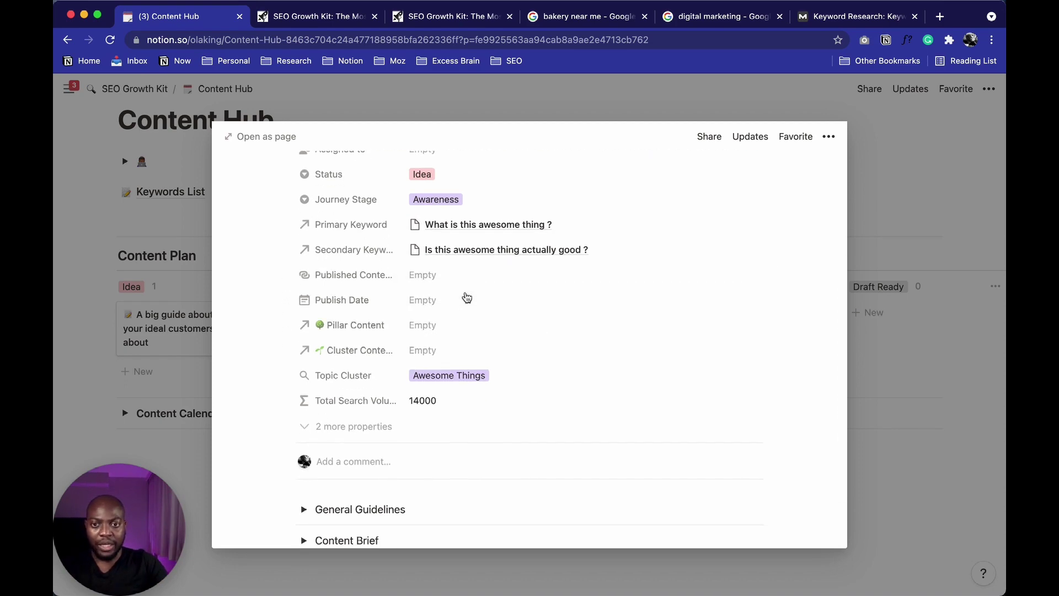
left_click(440, 305)
left_click(628, 320)
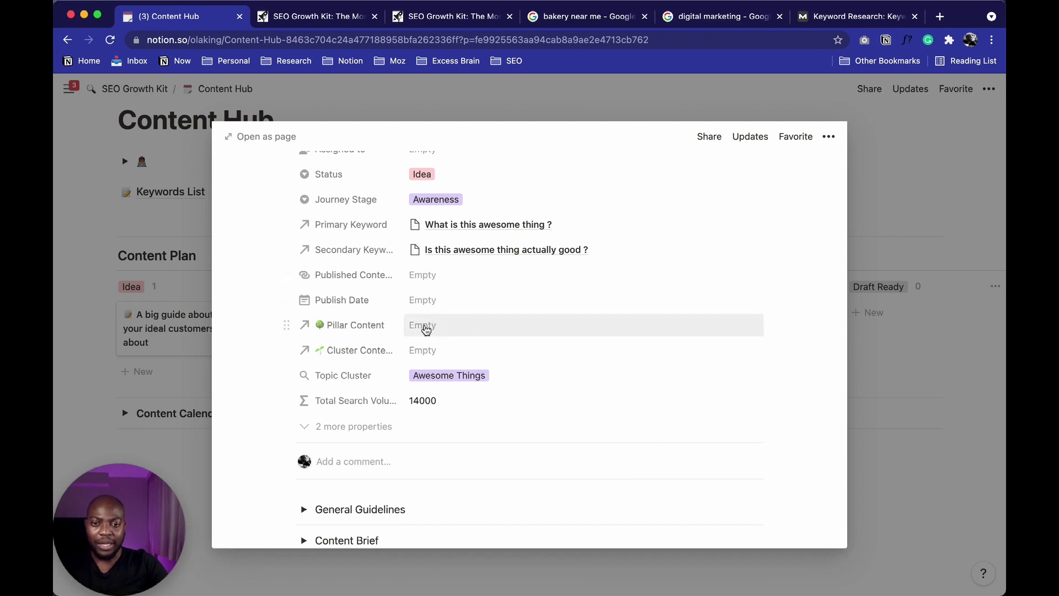
- Inspect the pages offered for the card's Cluster Content relation without linking any
scroll(426, 332, "up", 2)
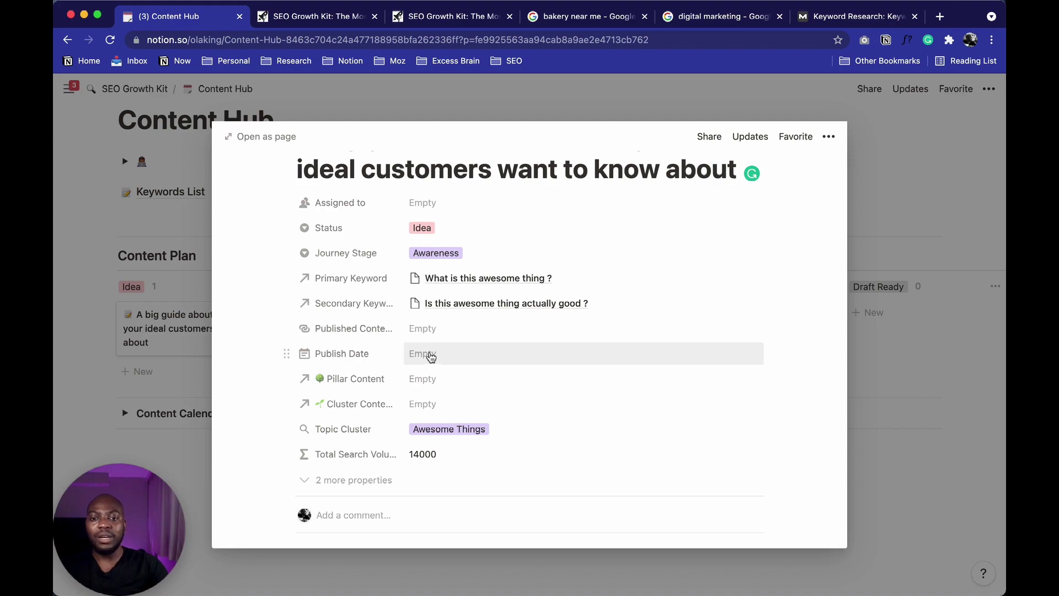
scroll(441, 350, "up", 3)
scroll(451, 344, "up", 3)
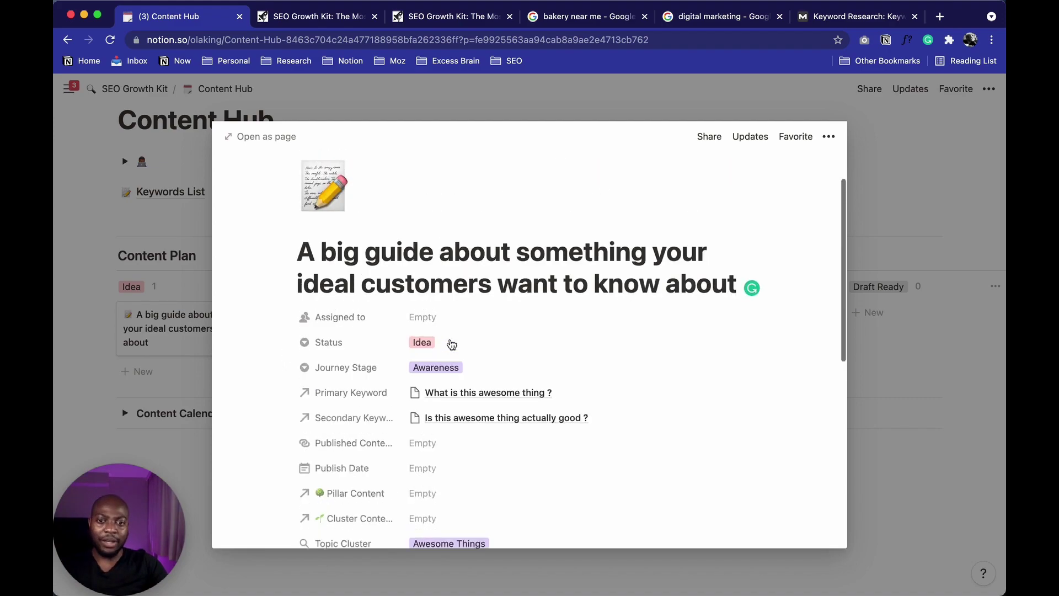
scroll(495, 306, "down", 8)
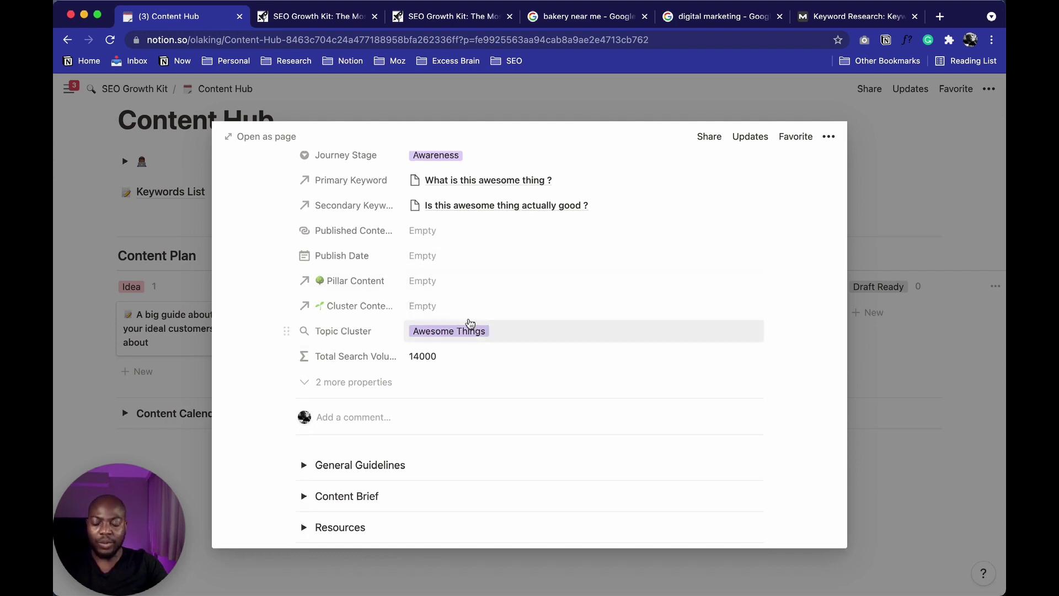
left_click(443, 306)
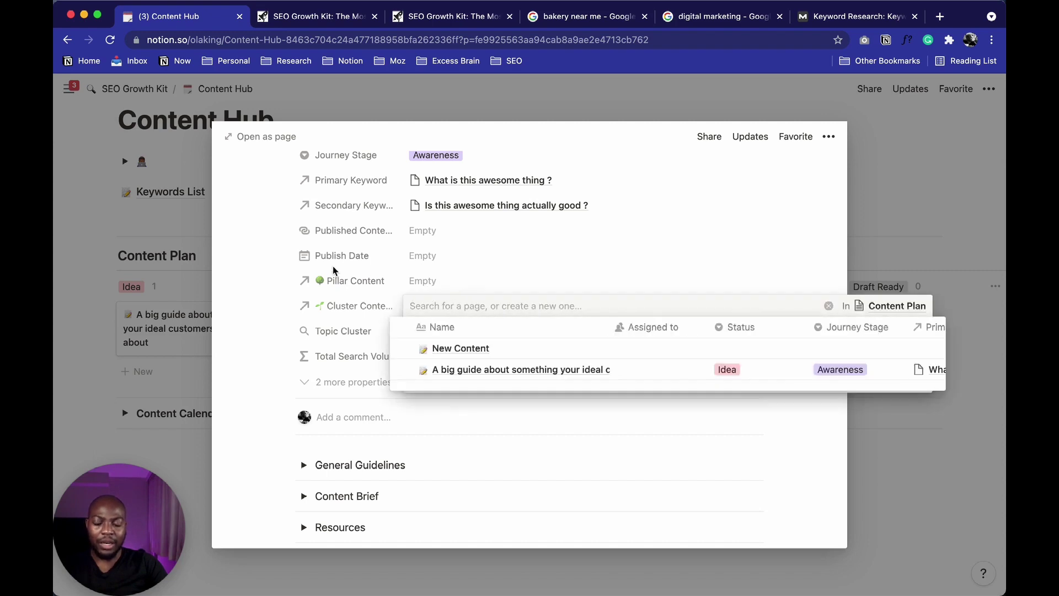
left_click(360, 304)
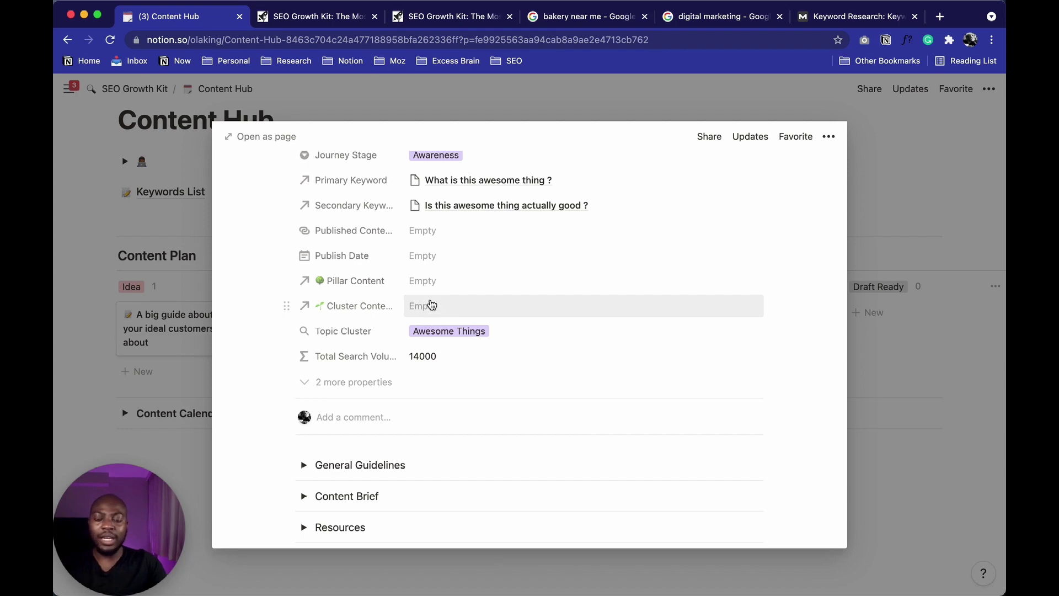
- Review the card's properties from its title down to Topic Cluster and Total Search Volume
scroll(432, 305, "up", 5)
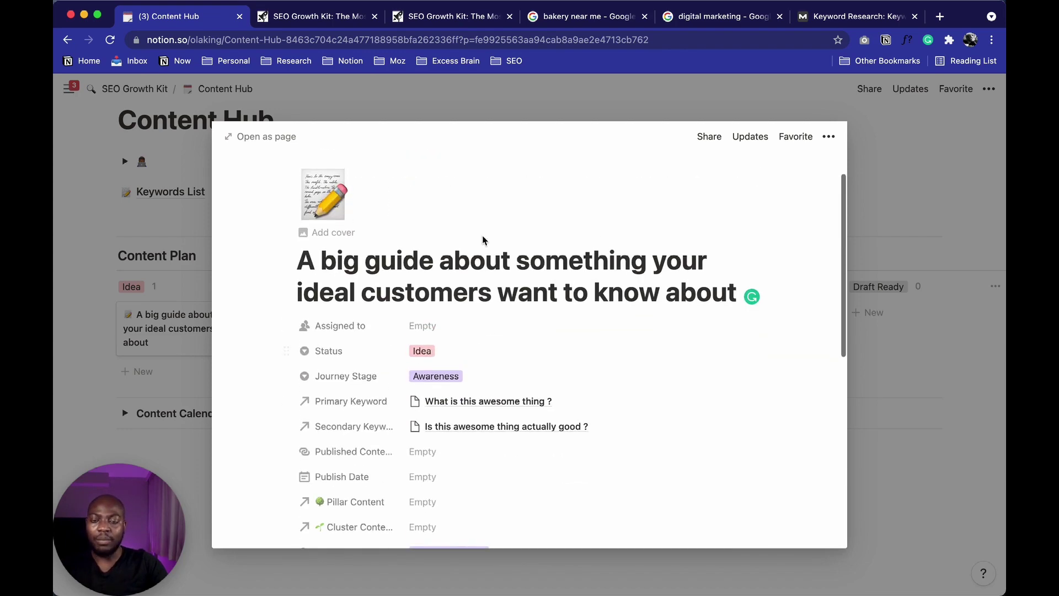
scroll(476, 312, "down", 4)
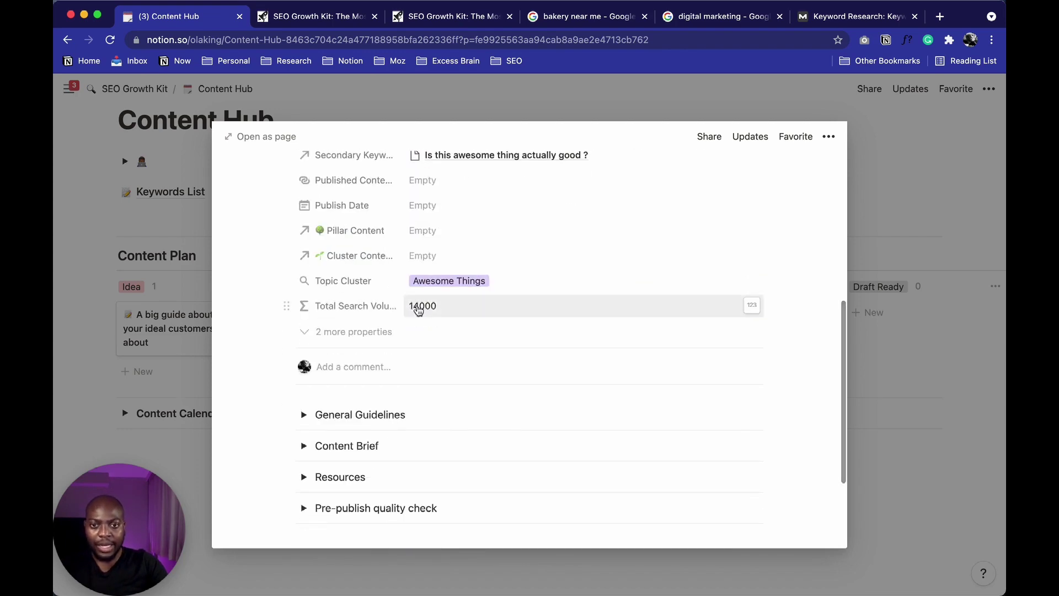
scroll(430, 307, "up", 3)
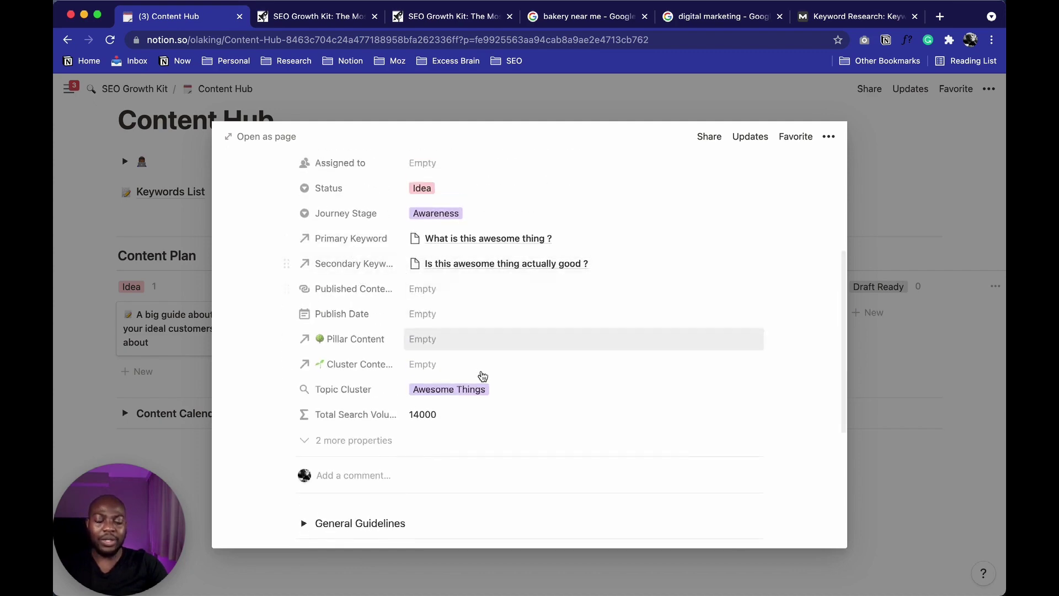
scroll(464, 405, "up", 1)
scroll(463, 406, "down", 2)
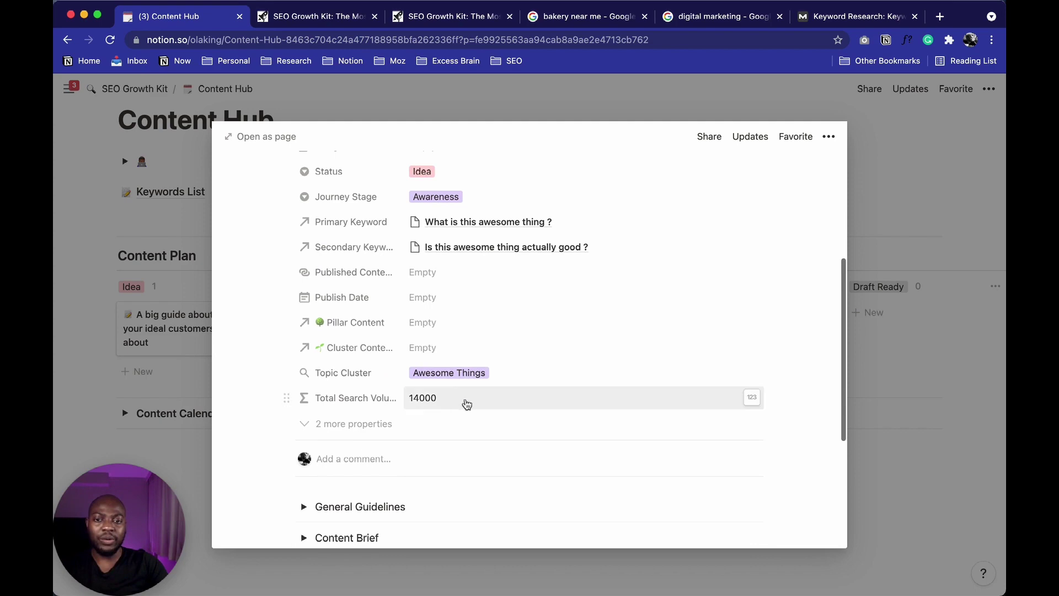
scroll(463, 405, "down", 3)
scroll(463, 405, "up", 5)
scroll(477, 283, "down", 5)
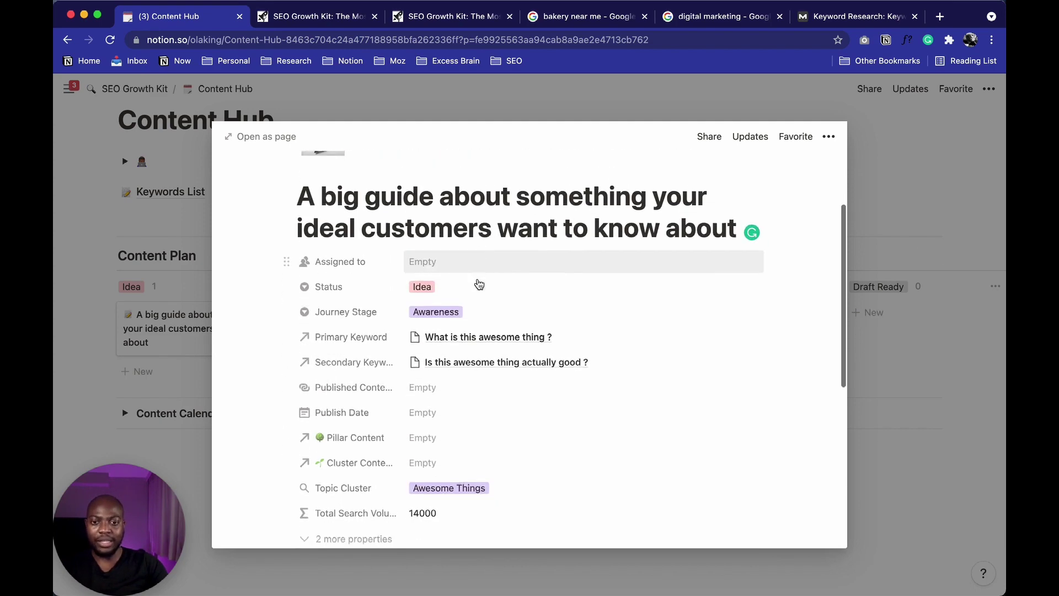
- Expand the card's General Guidelines to look over the writing rules, and collapse the section again
scroll(477, 284, "down", 1)
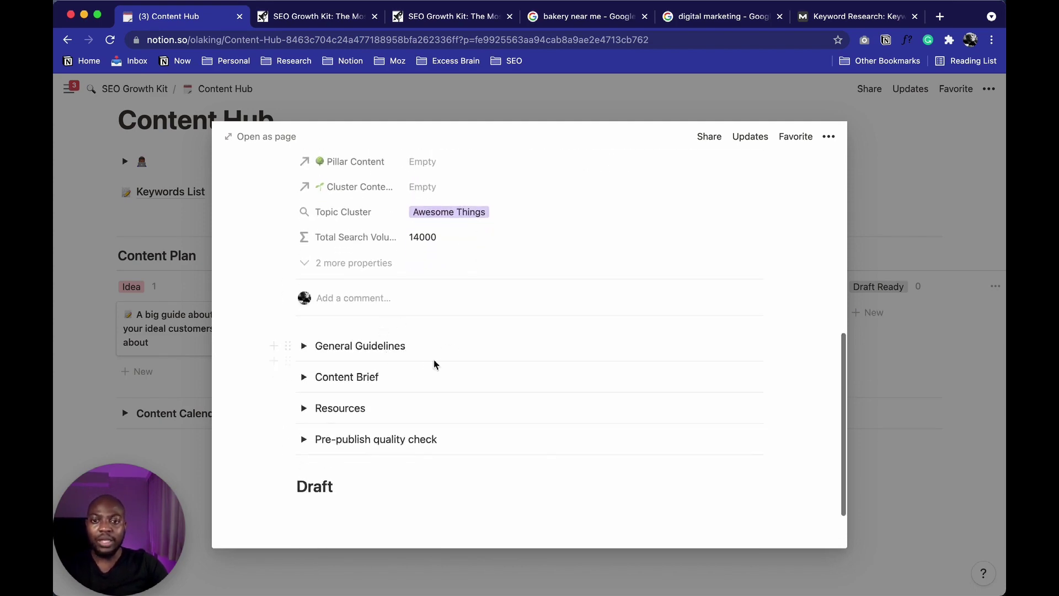
scroll(311, 352, "down", 1)
left_click(310, 351)
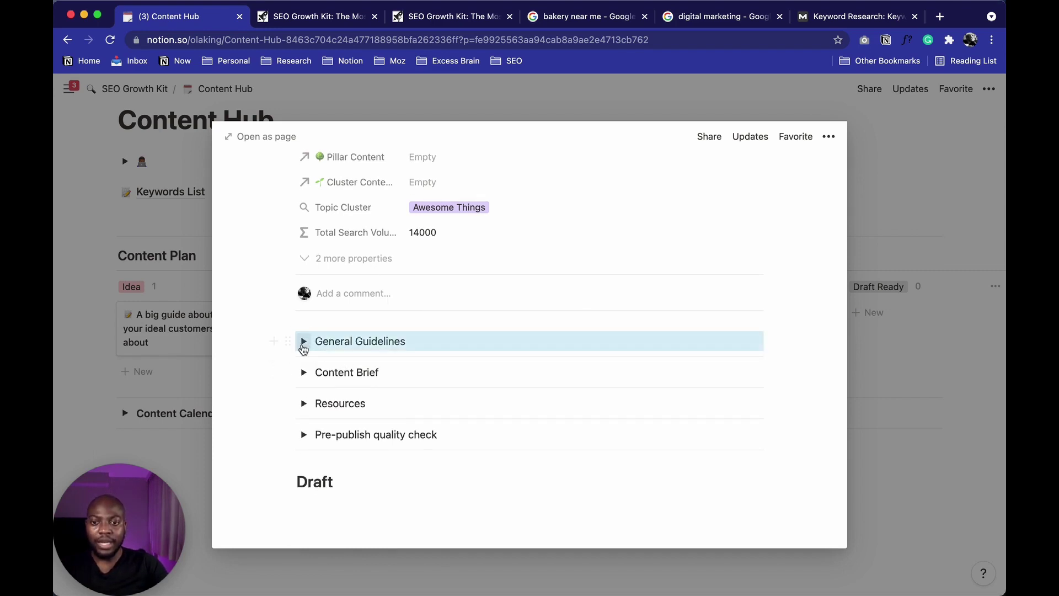
left_click(304, 343)
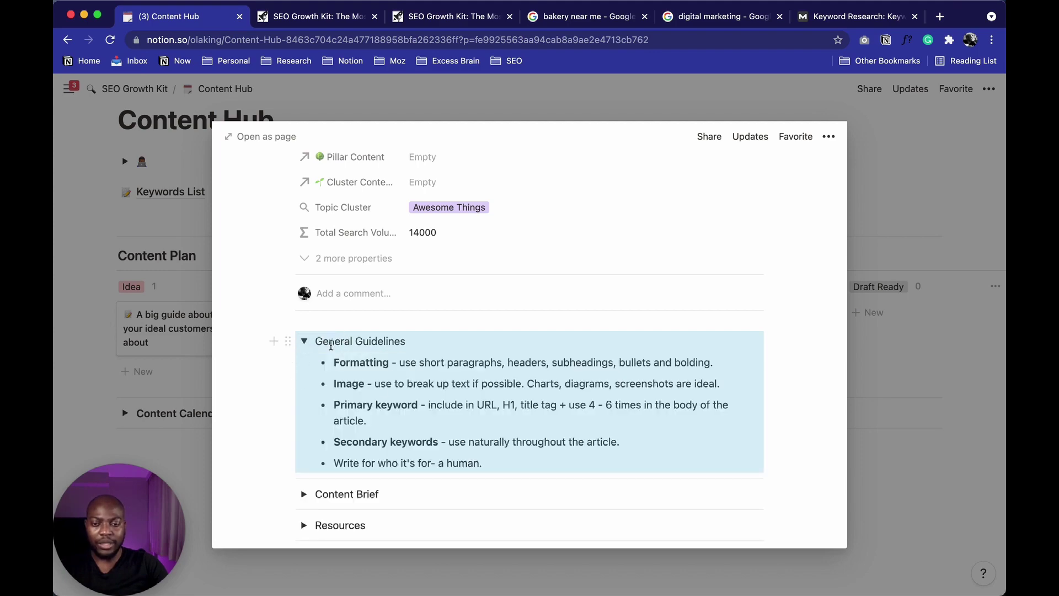
left_click(305, 343)
- Expand the Content Brief section and read through its fields from Keywords down to CTA
left_click(303, 371)
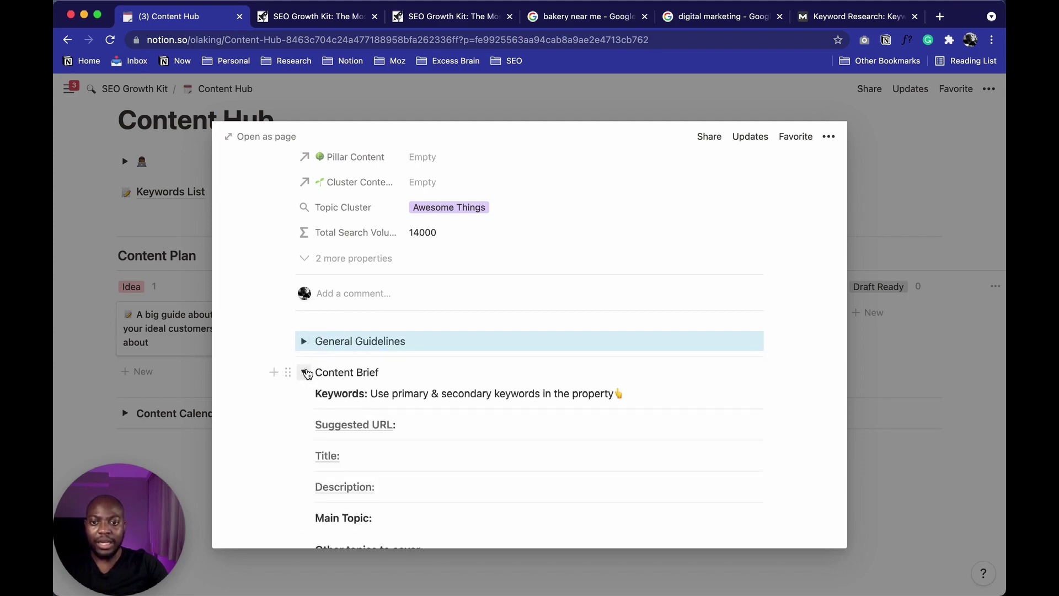
scroll(368, 401, "down", 3)
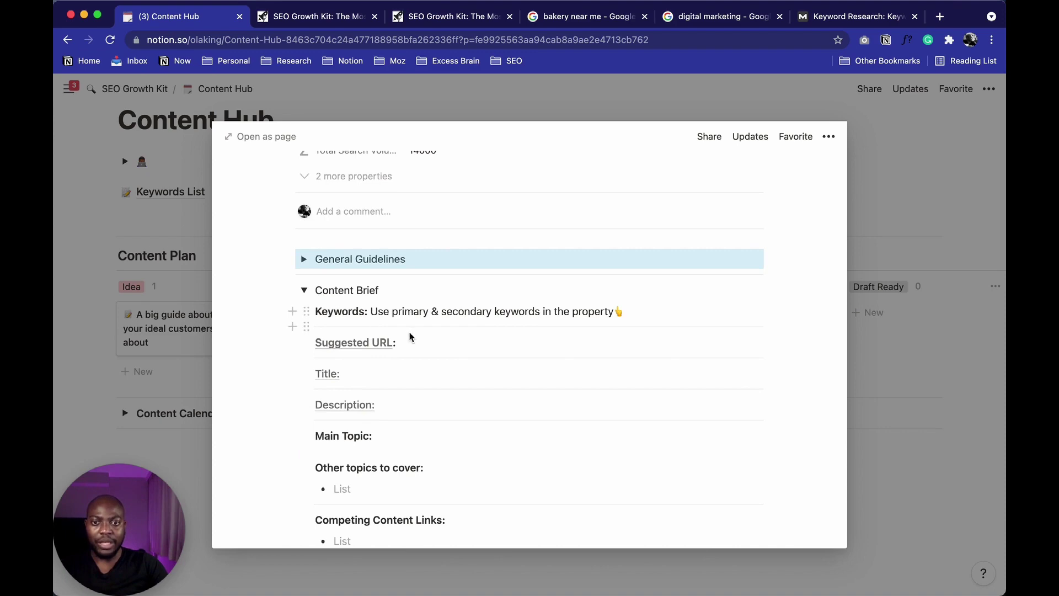
scroll(409, 336, "down", 2)
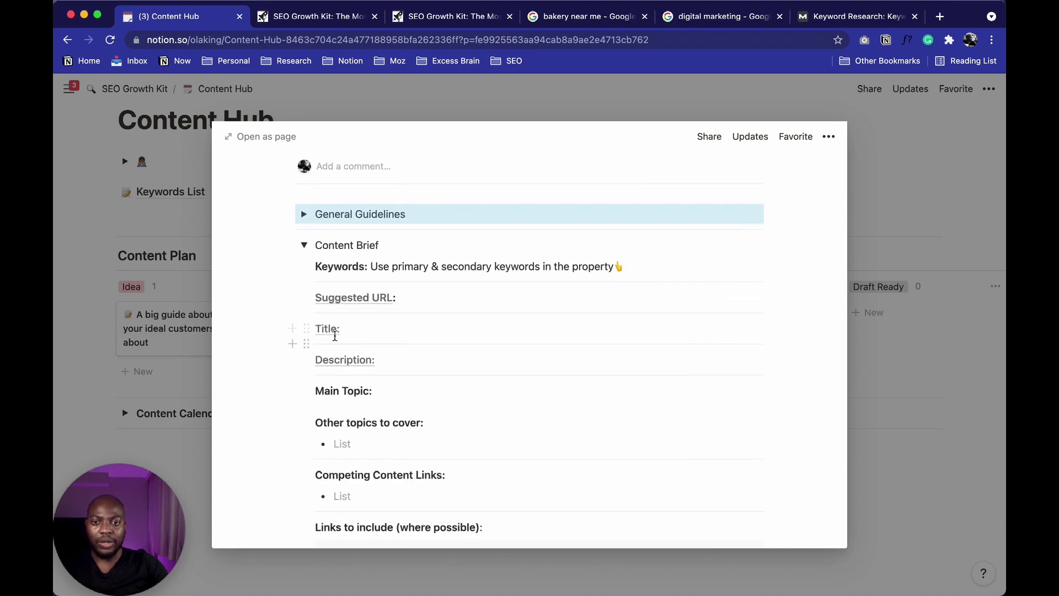
scroll(361, 358, "down", 2)
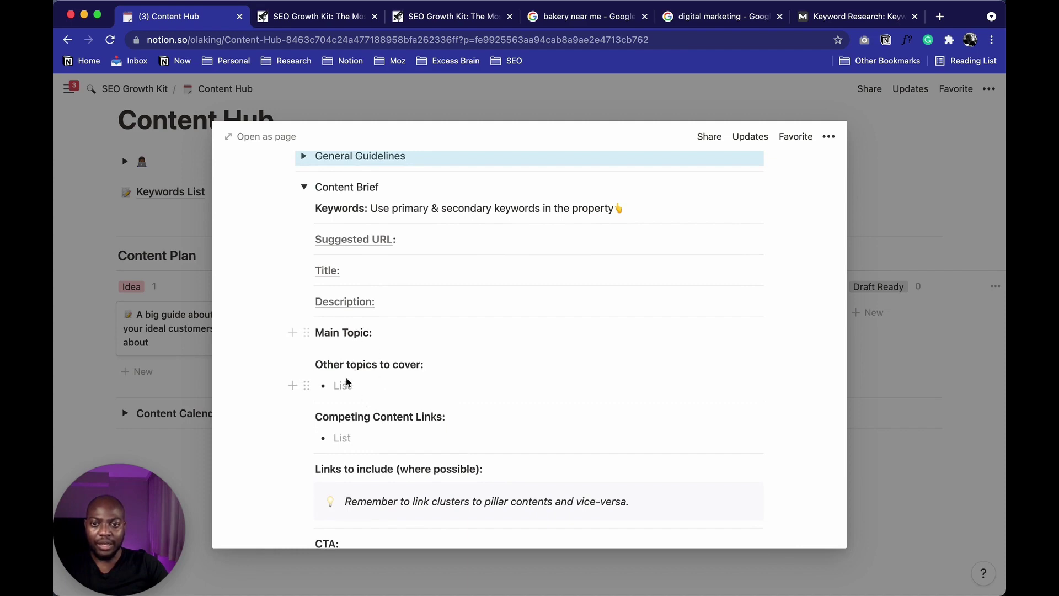
scroll(351, 380, "down", 2)
scroll(354, 449, "down", 5)
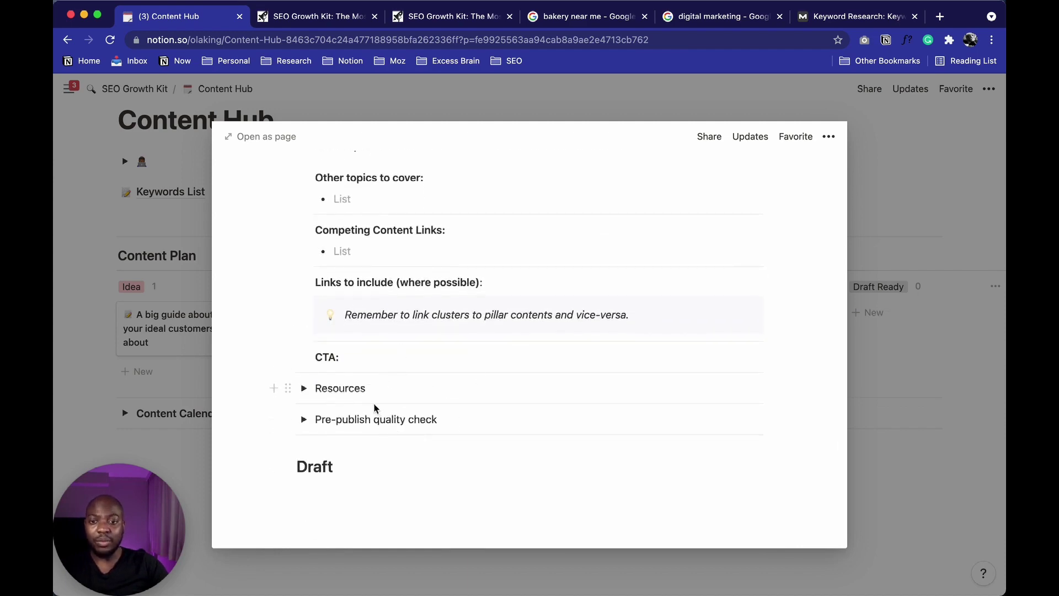
- Expand the card's Resources section briefly and collapse it again
left_click(303, 389)
scroll(306, 391, "down", 2)
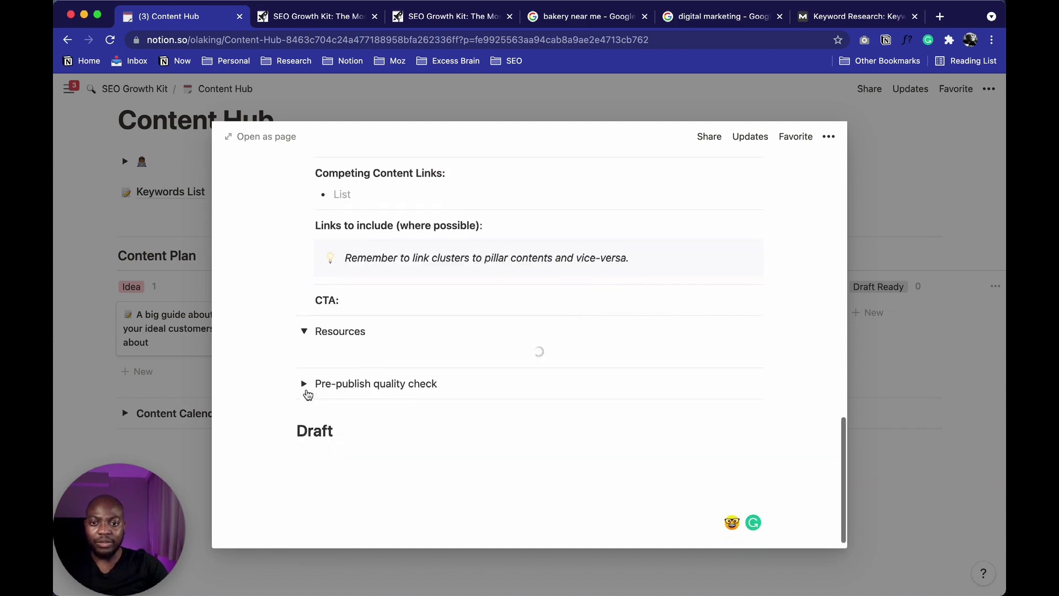
left_click(304, 331)
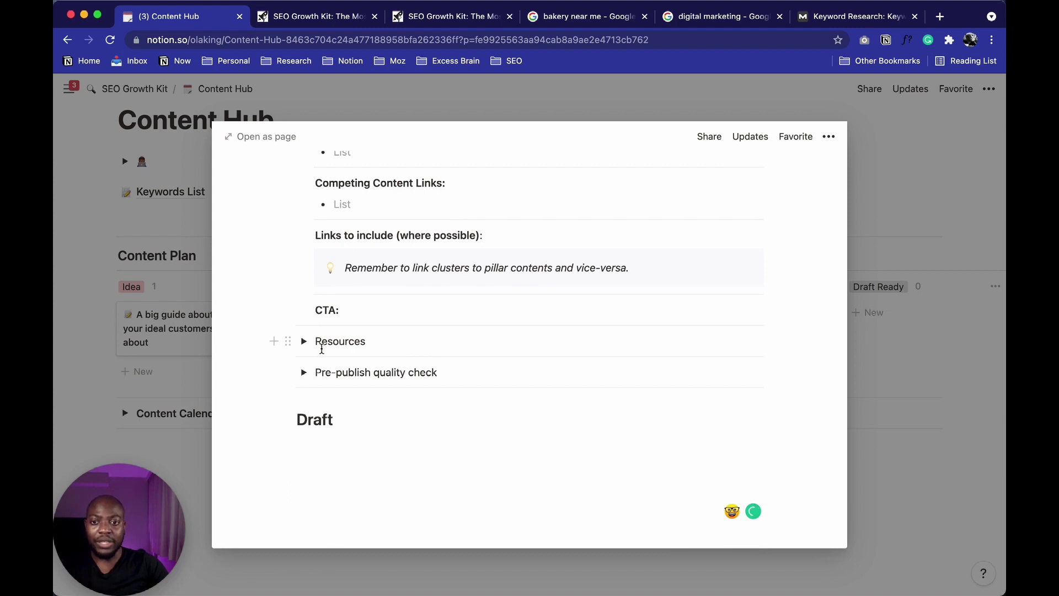
- Expand the Pre-publish quality check section and open the Perfectly Optimized Page Checklist
left_click(303, 372)
scroll(306, 379, "down", 2)
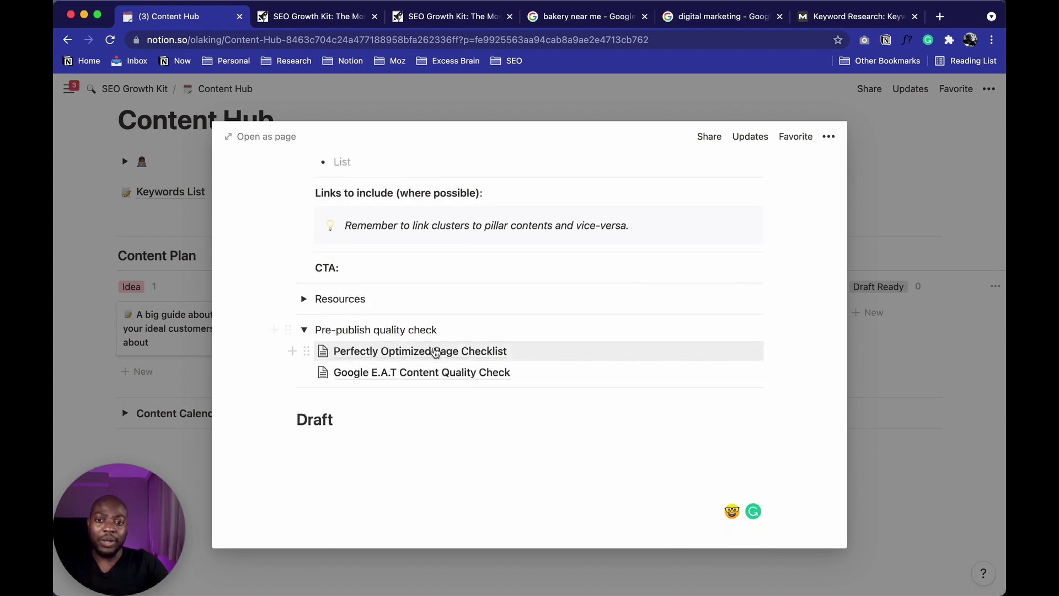
left_click(411, 351)
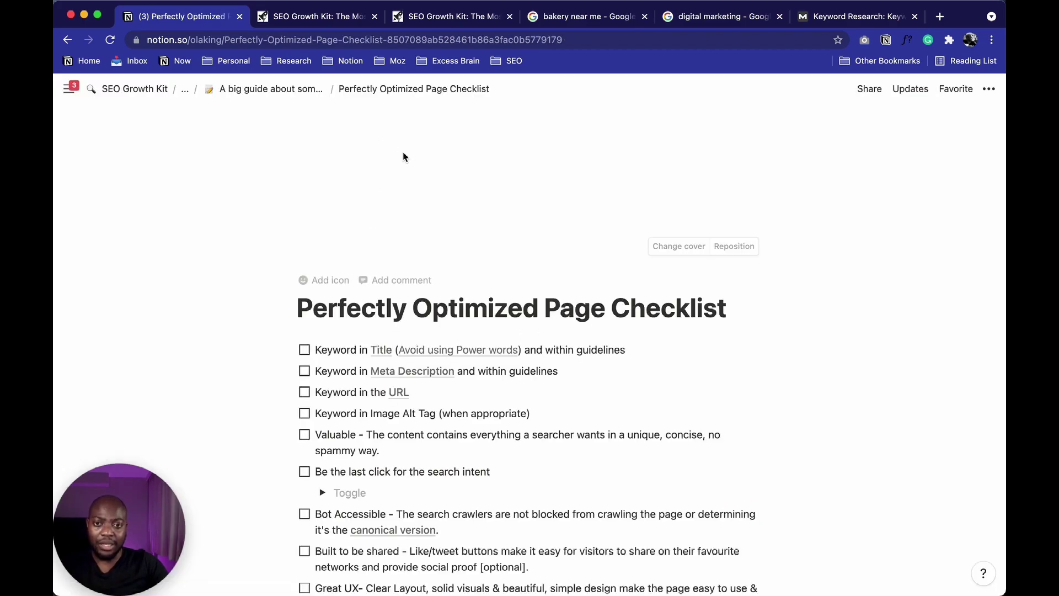
- Read through the Perfectly Optimized Page Checklist from the keyword-in-title item down to the multi-device item
scroll(490, 279, "down", 3)
scroll(485, 283, "down", 3)
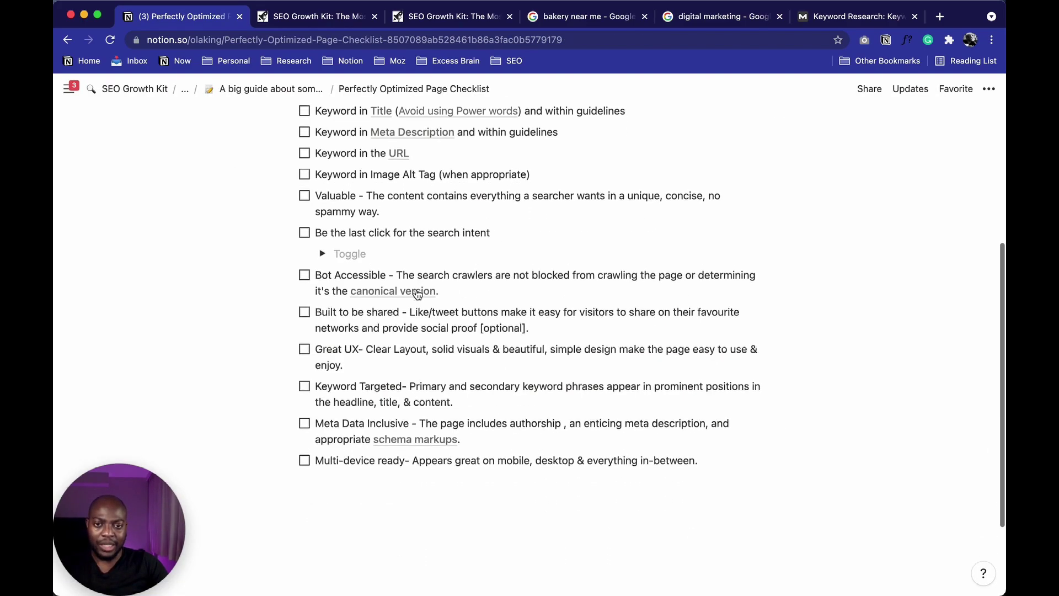
scroll(416, 289, "up", 2)
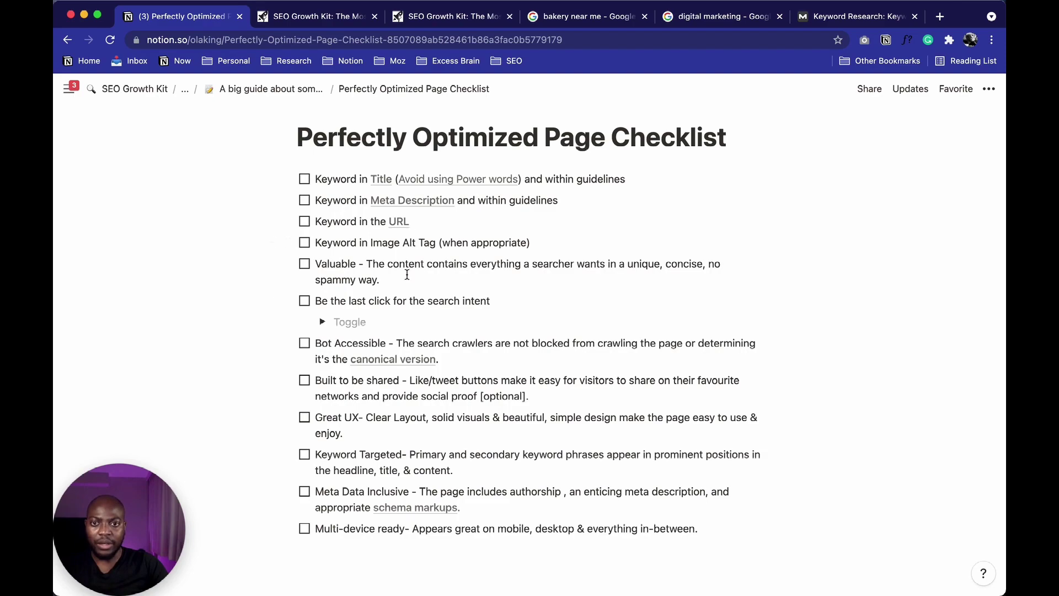
scroll(415, 309, "down", 2)
scroll(397, 220, "up", 5)
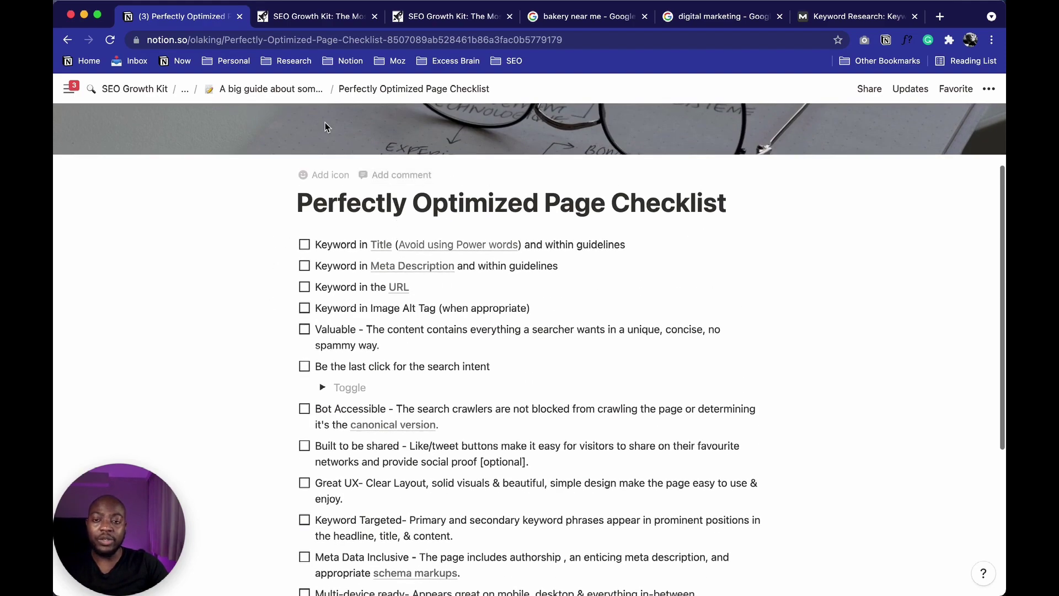
- Go back to the big guide card and close it to return to the Content Plan board in the Content Hub
left_click(271, 89)
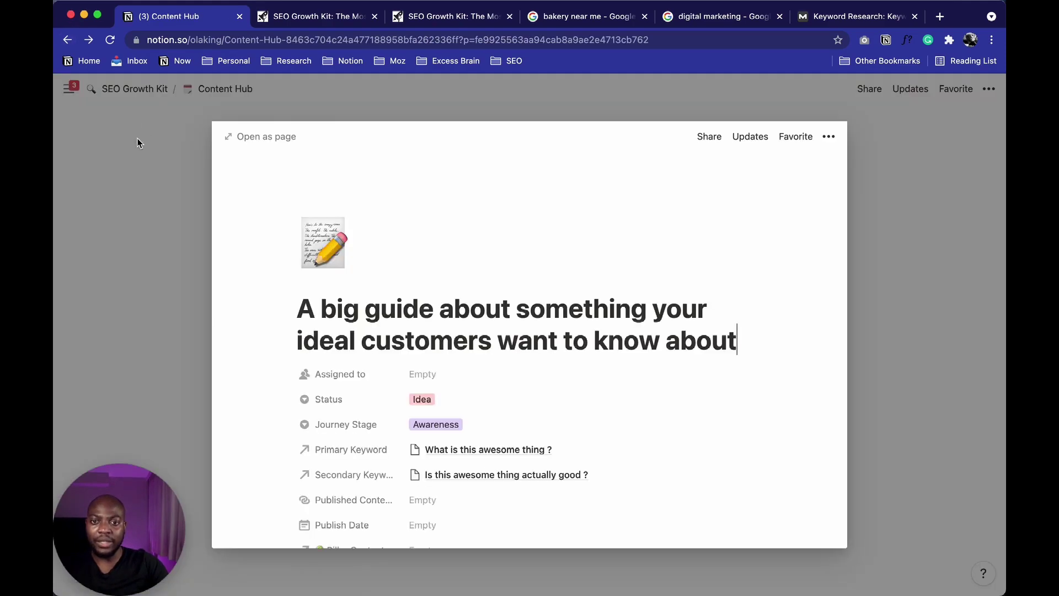
left_click(126, 189)
scroll(215, 326, "down", 1)
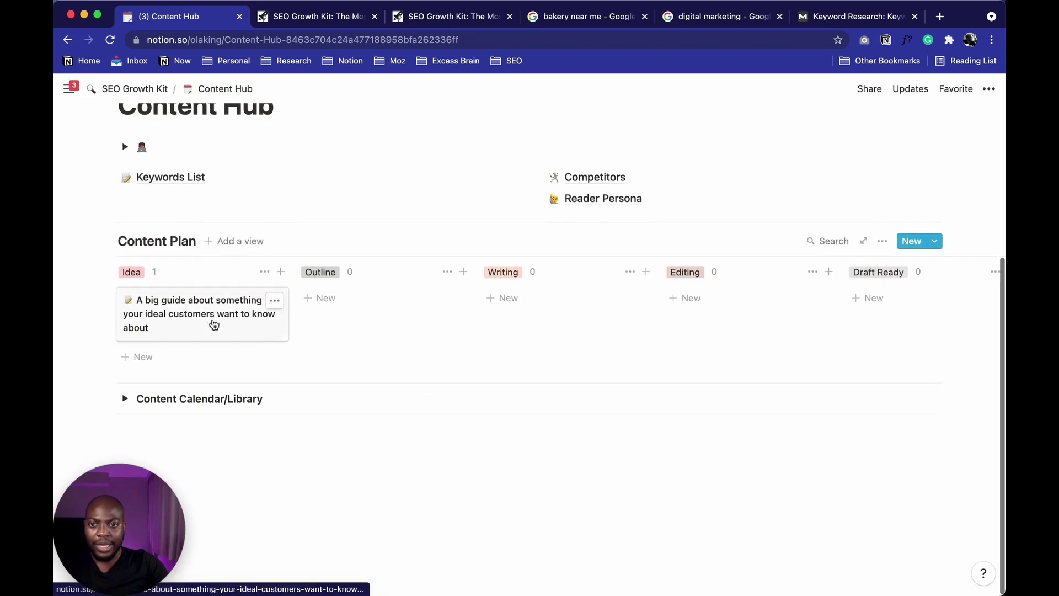
- Create a new entry in the Content Plan database and enter "Awesome cont" as its title
left_click(910, 241)
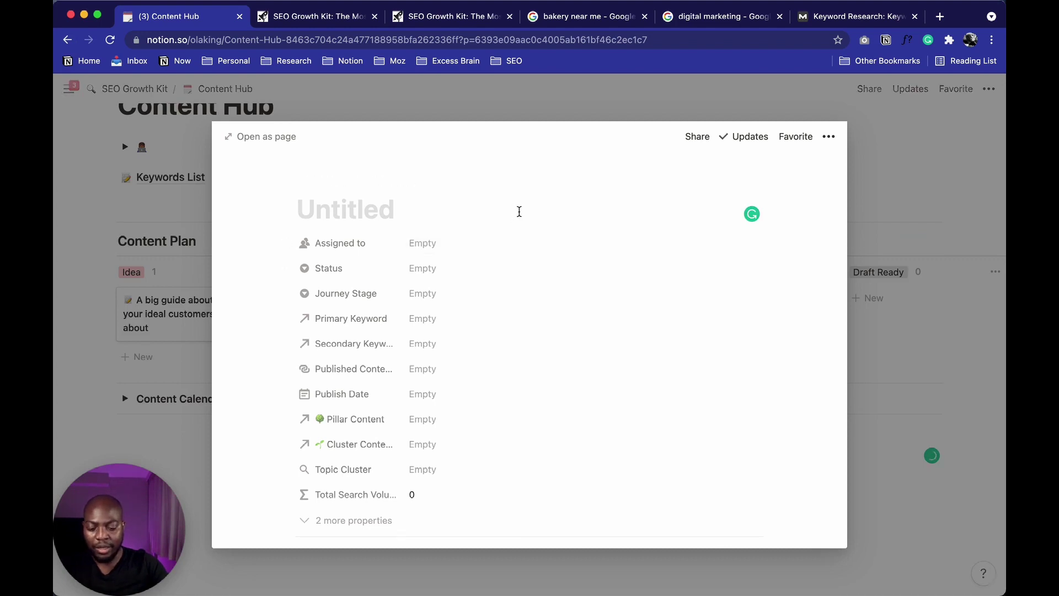
type("Awesome cont")
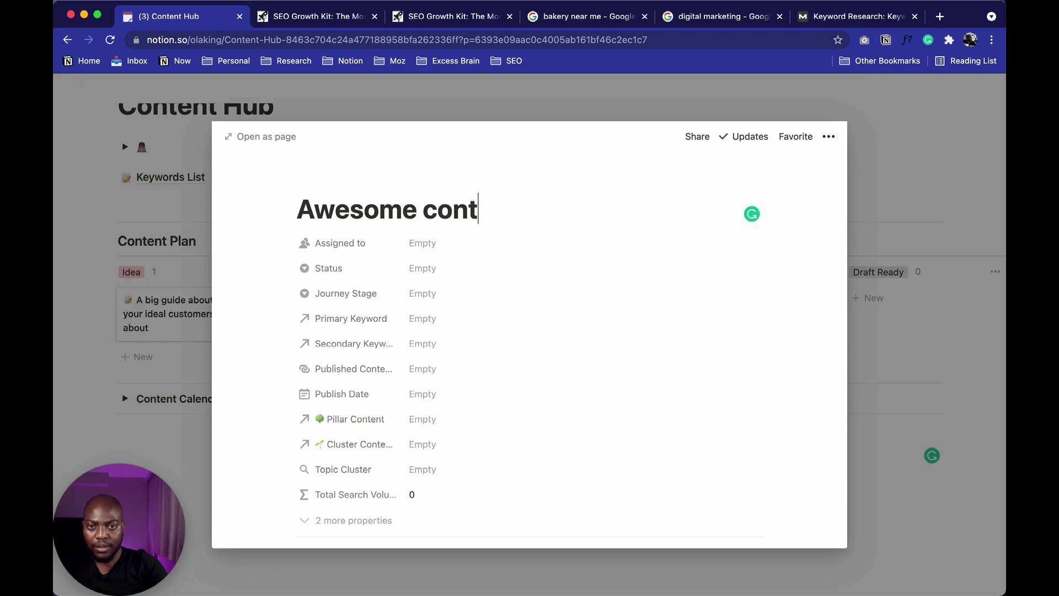
- Finish the new content page's title as "Awesome content" and apply the New Content template
type("ent")
scroll(709, 312, "down", 5)
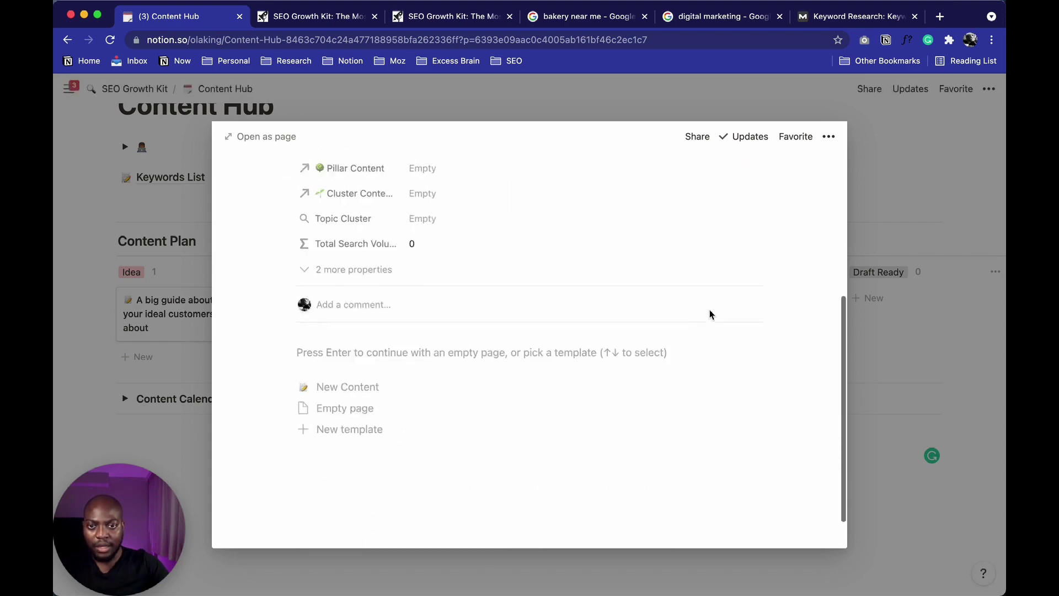
left_click(363, 343)
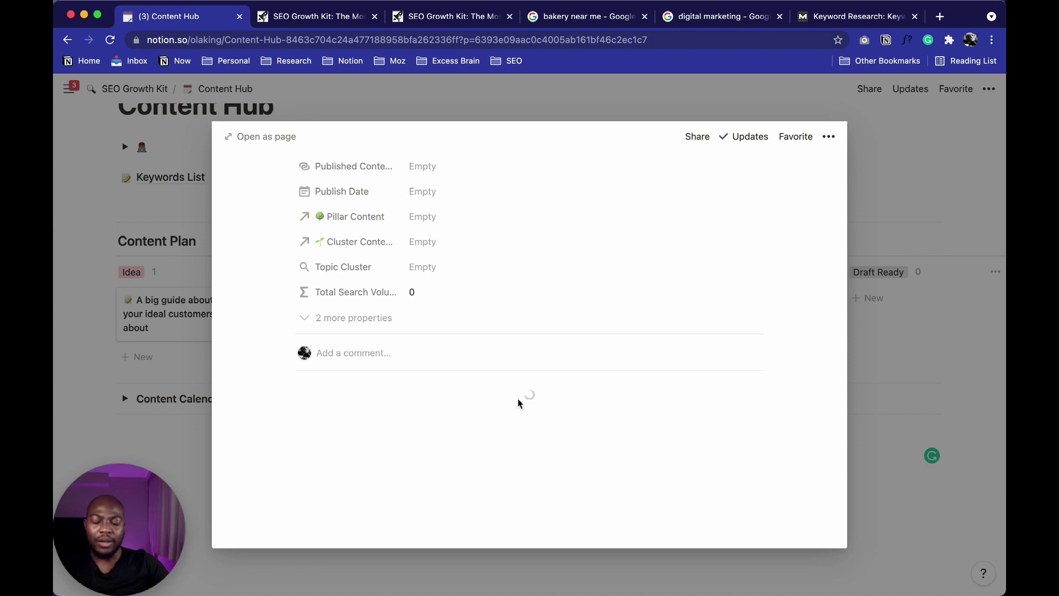
scroll(518, 402, "down", 4)
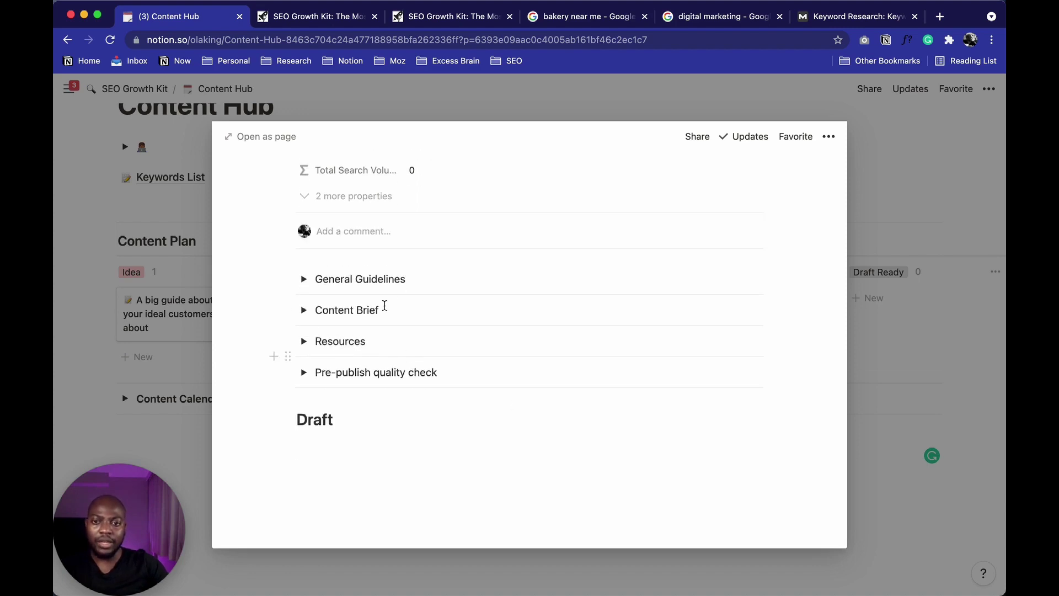
- Delete the new content page from the Content Plan
left_click(830, 137)
left_click(844, 439)
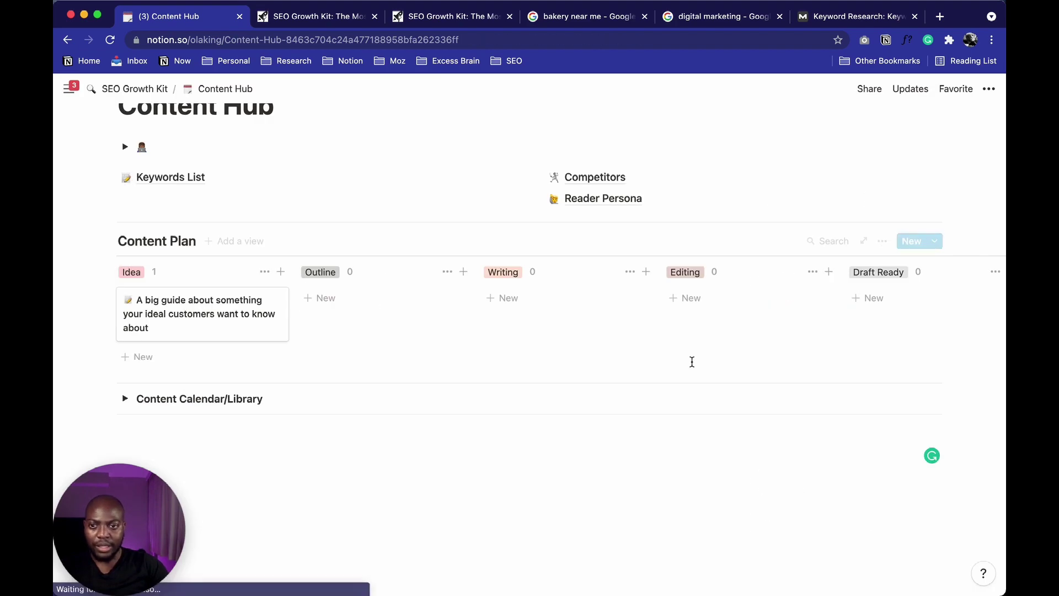
- Expand the Content Calendar/Library section and look through the August 2021 calendar of the Content Plan
left_click(125, 399)
scroll(302, 206, "down", 5)
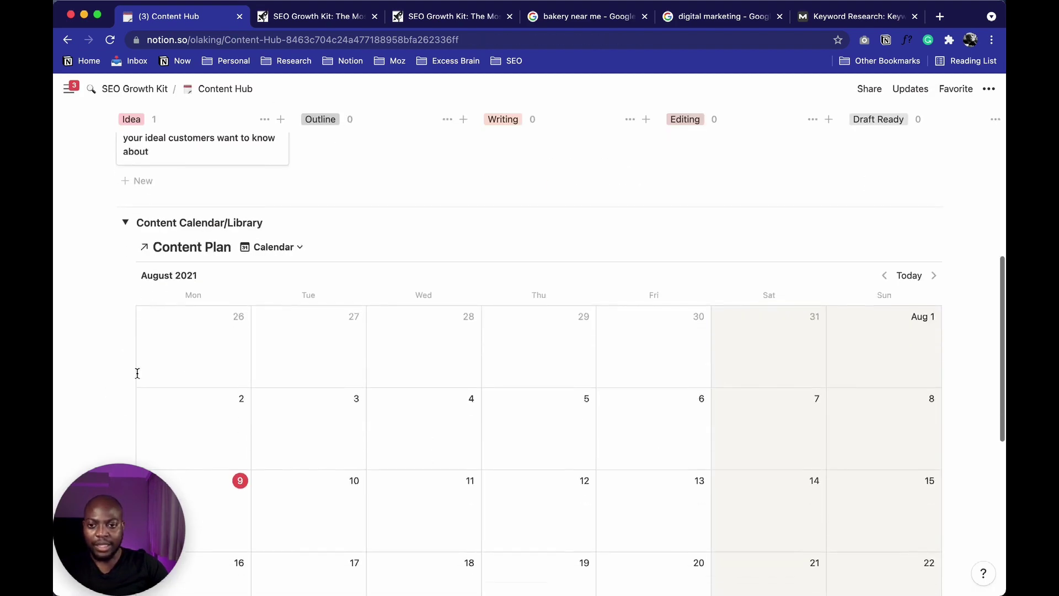
scroll(322, 317, "down", 1)
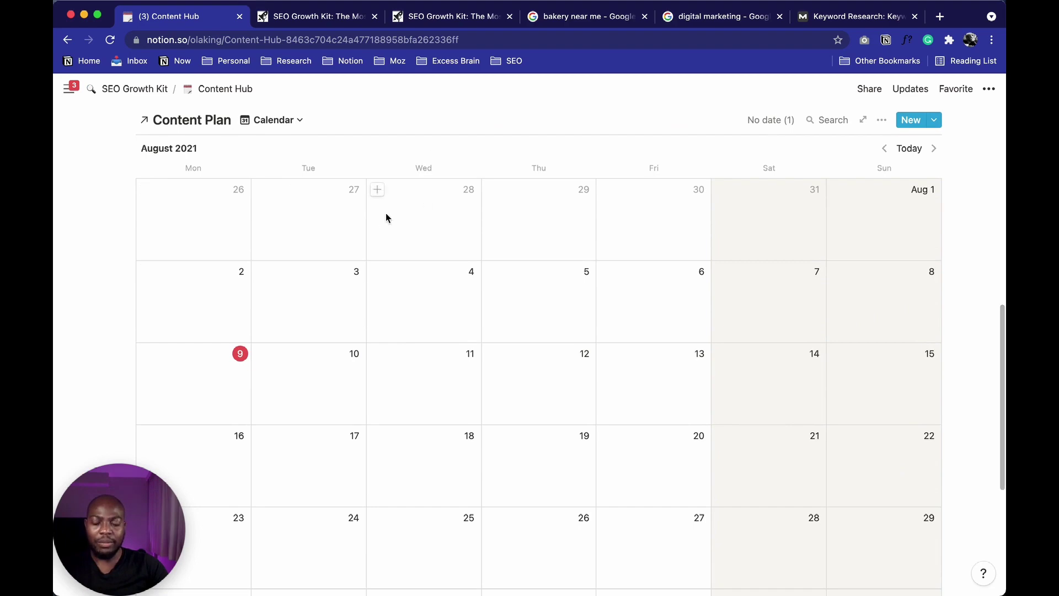
scroll(339, 272, "up", 1)
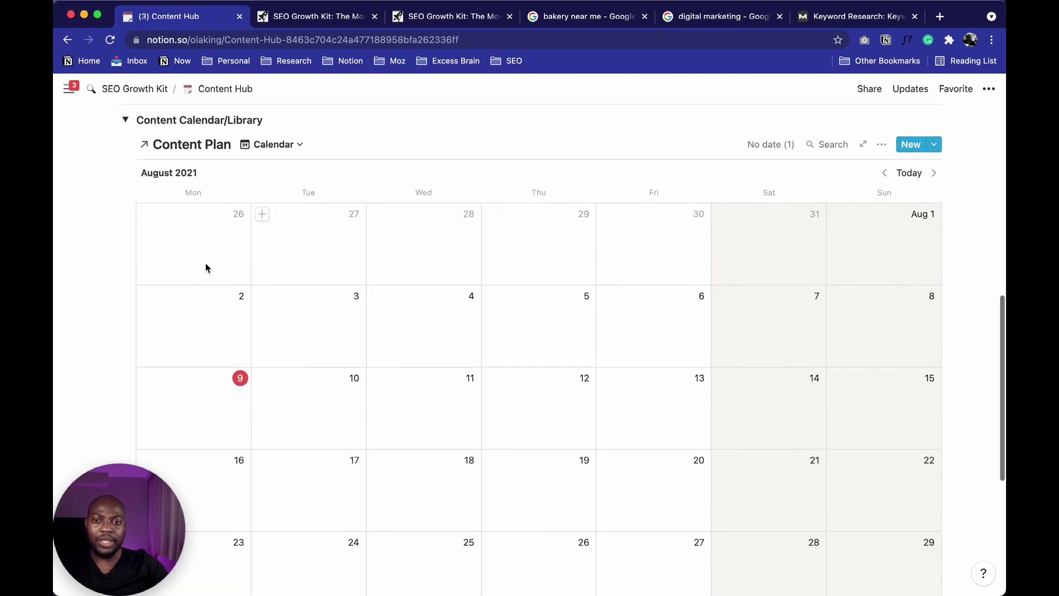
scroll(586, 295, "down", 5)
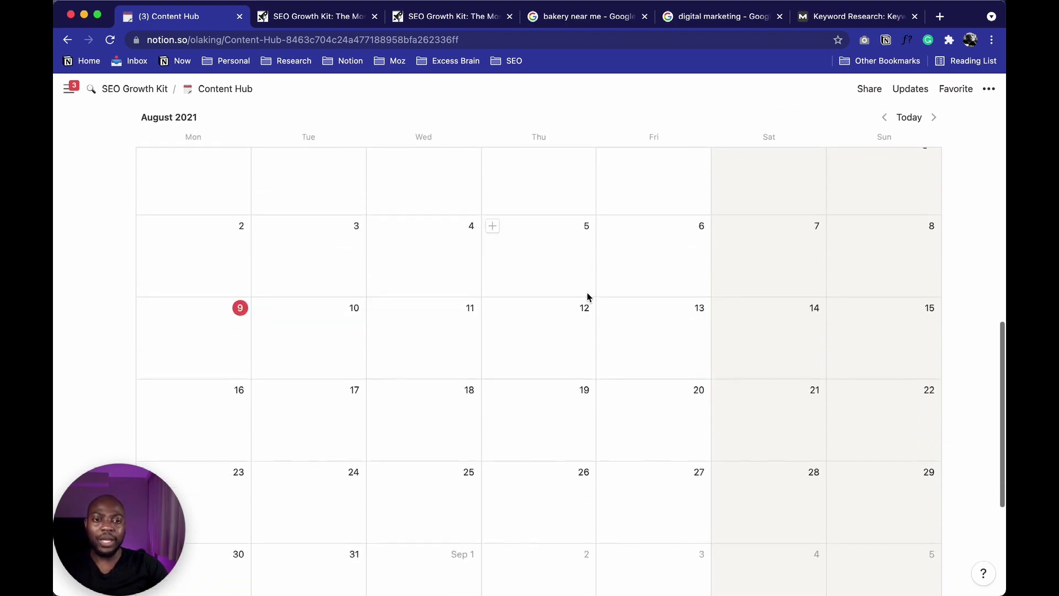
scroll(587, 292, "up", 10)
scroll(586, 293, "up", 5)
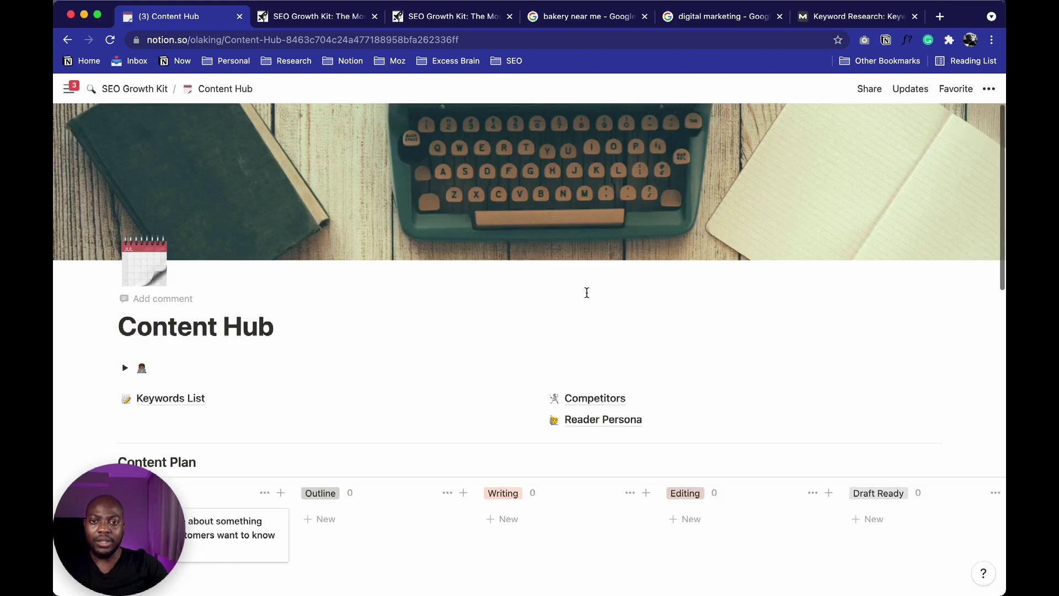
- Go back to the SEO Growth Kit page and open Scenarios & Tactics to view its gallery
left_click(143, 89)
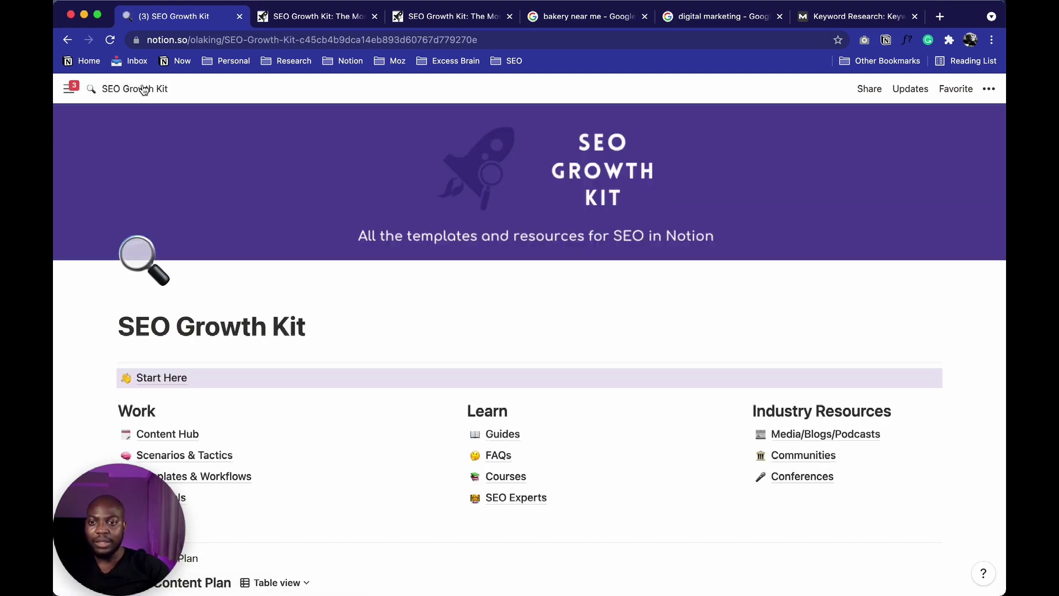
scroll(265, 210, "down", 3)
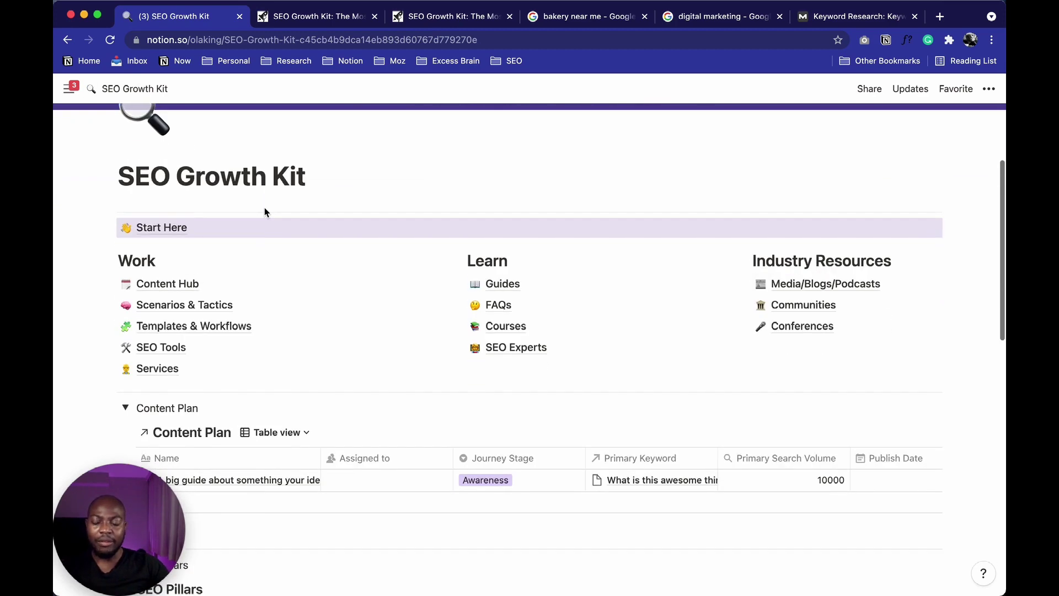
left_click(190, 306)
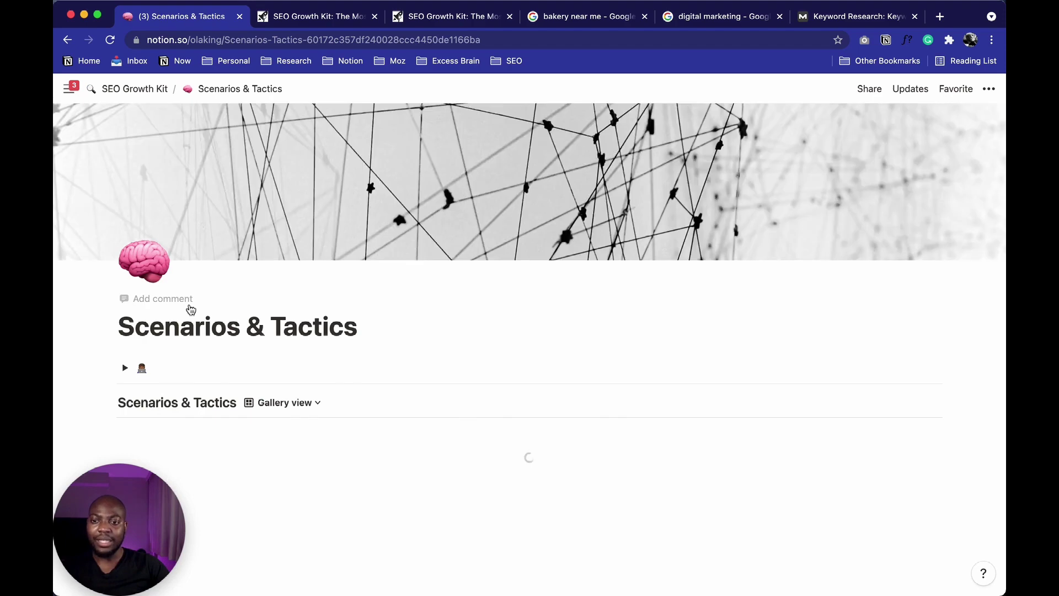
scroll(190, 308, "down", 3)
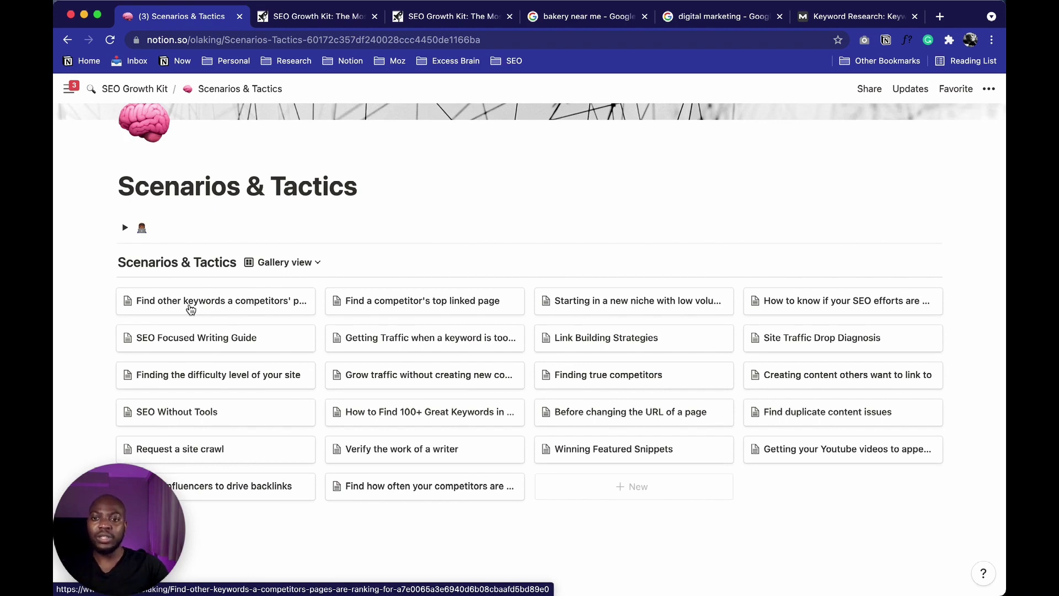
scroll(191, 331, "down", 1)
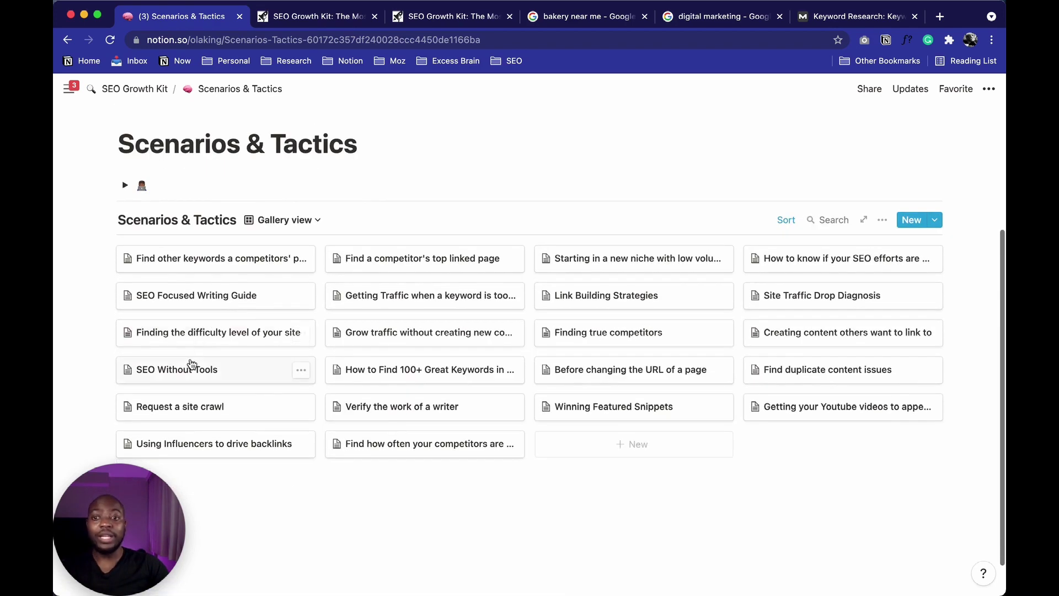
- Open the SEO Without Tools scenario, review its SEO opportunity and keyword ideas tactics, and close it with those sections collapsed
left_click(192, 366)
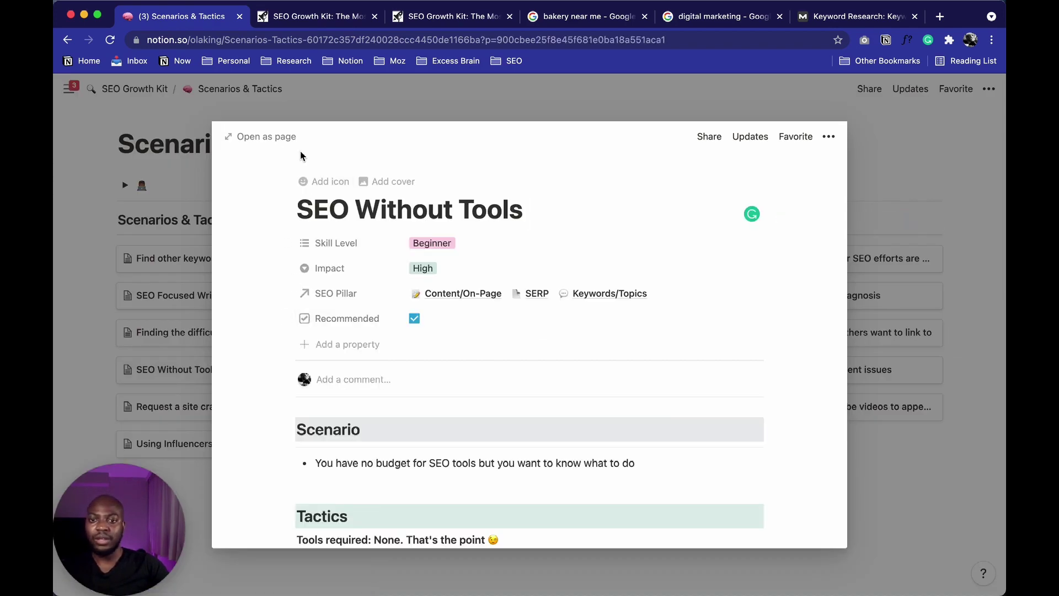
scroll(381, 324, "down", 5)
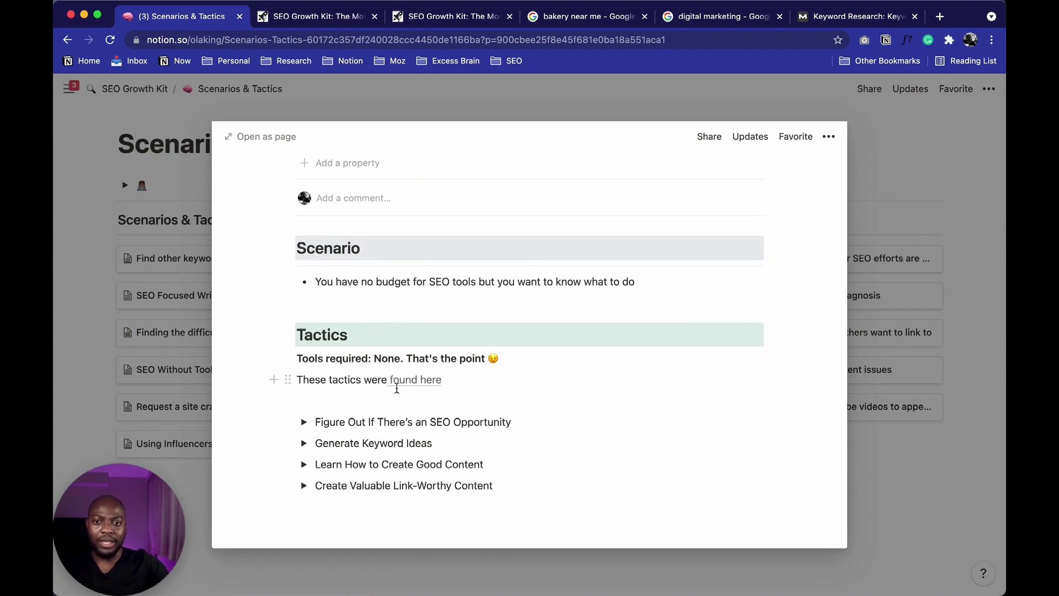
left_click(305, 423)
scroll(305, 436, "down", 3)
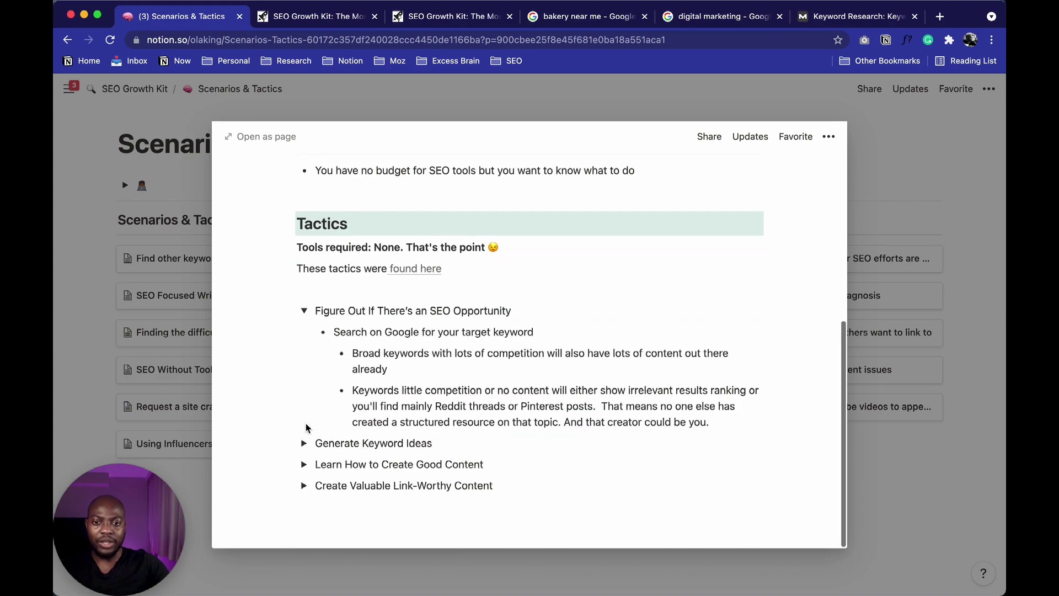
left_click(305, 443)
scroll(305, 441, "down", 3)
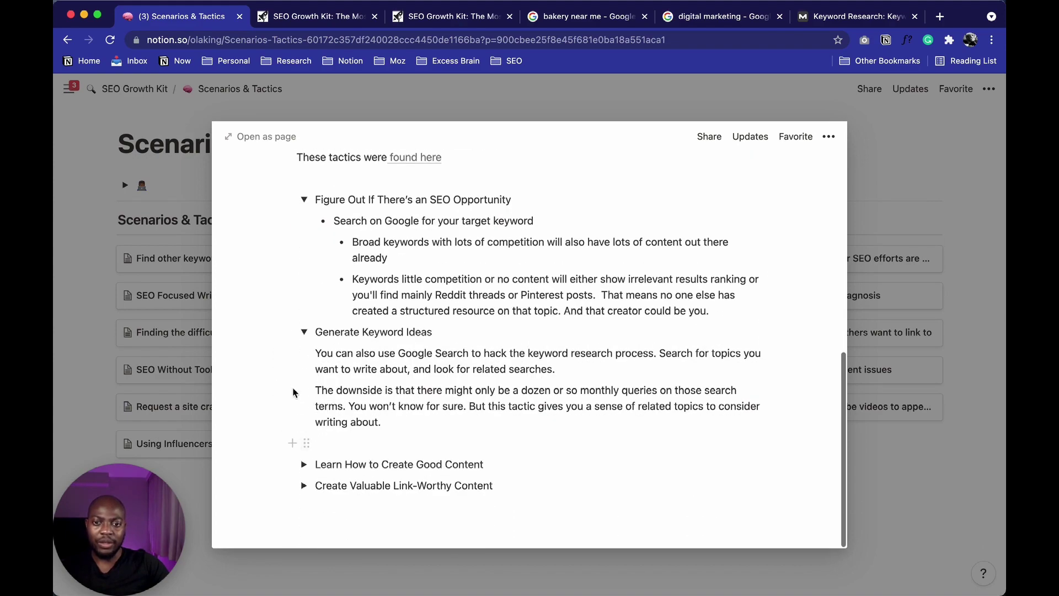
left_click(304, 331)
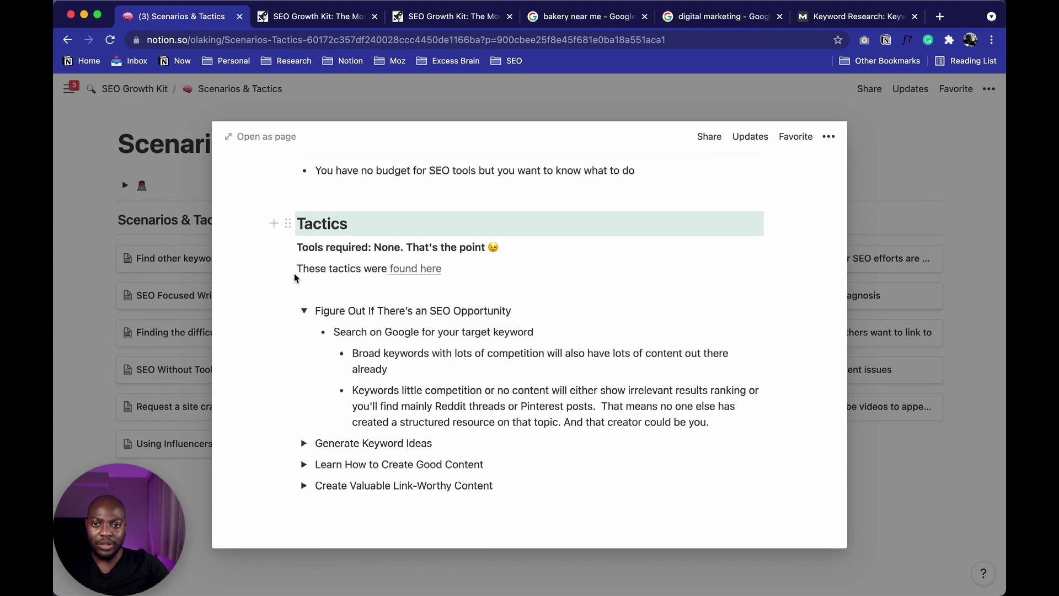
left_click(300, 311)
left_click(176, 361)
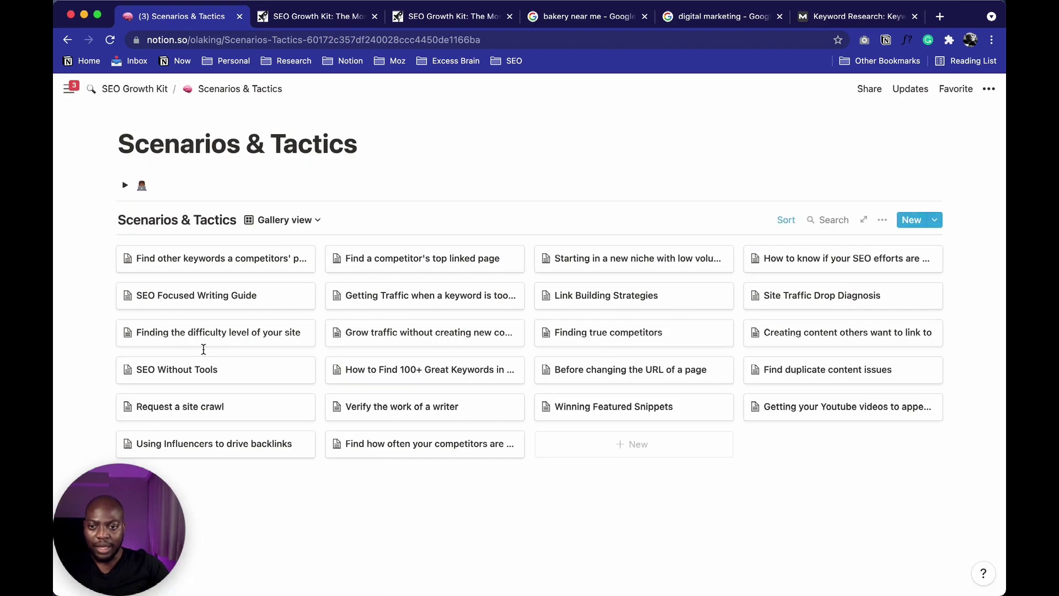
- Open the Site Traffic Drop Diagnosis scenario as a full page and view its tactics
left_click(782, 302)
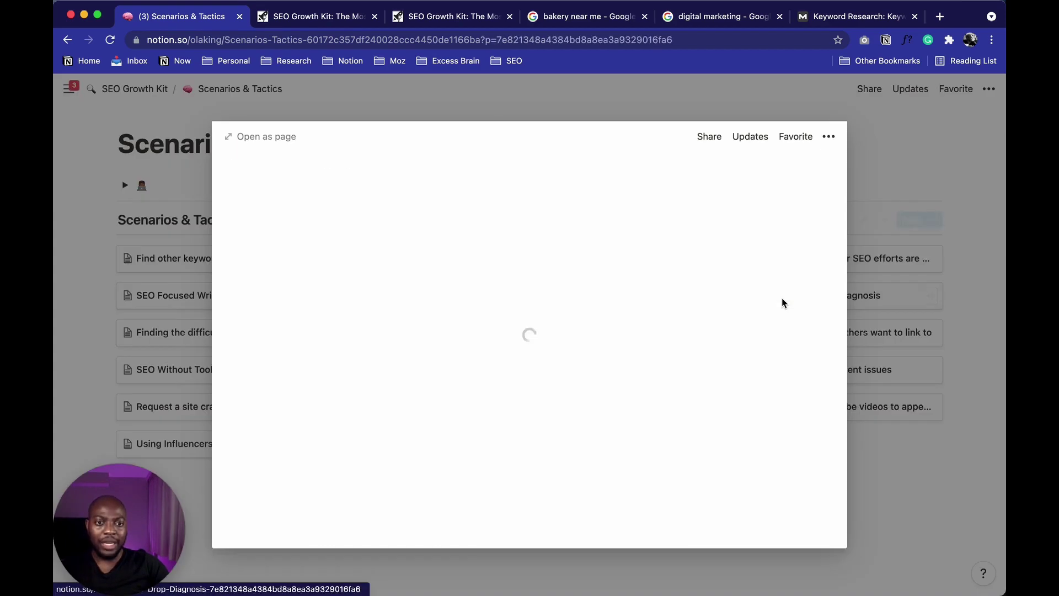
scroll(535, 233, "down", 3)
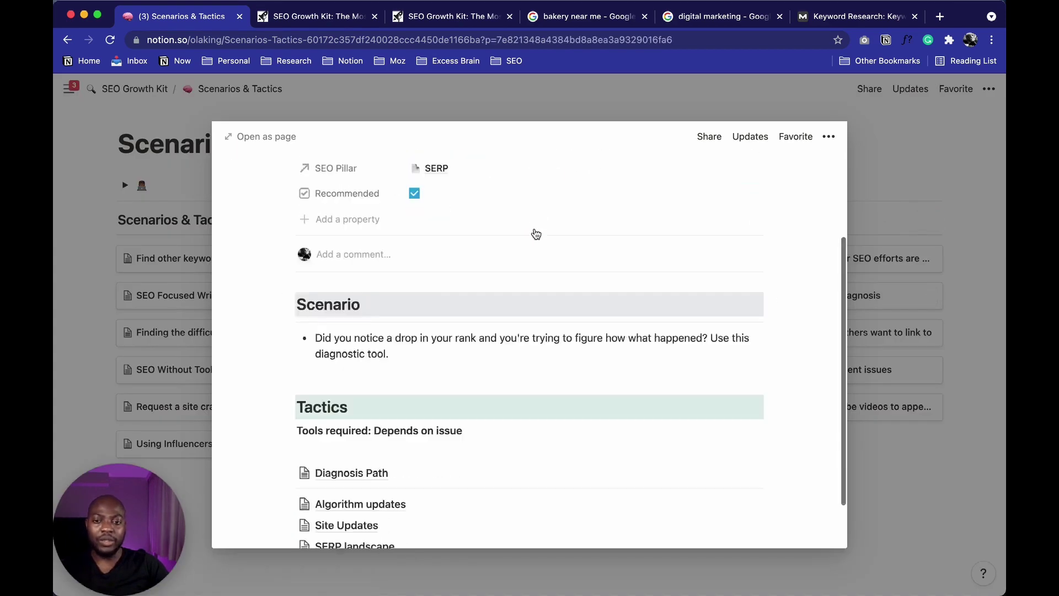
left_click(288, 136)
scroll(309, 160, "down", 5)
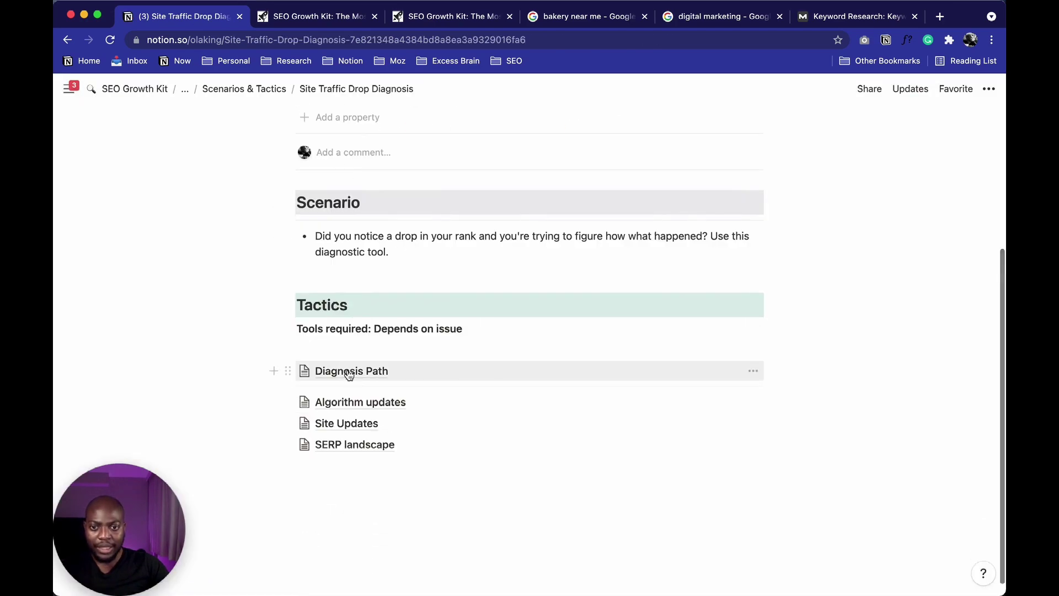
- Open the Diagnosis Path, answer No to a major ranking drop, and view both the No and Yes answers about a decline pattern
left_click(349, 373)
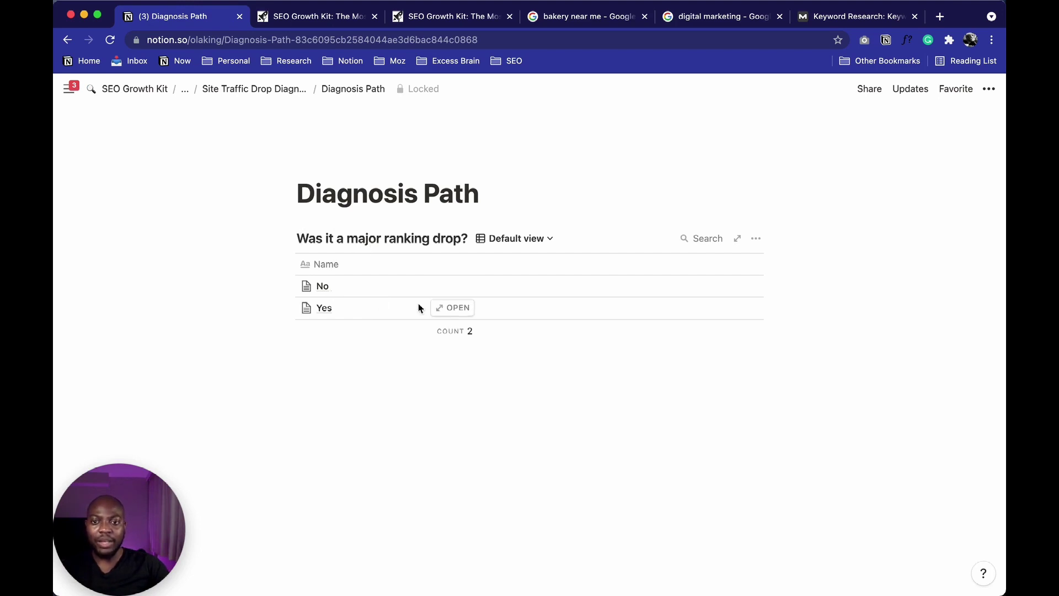
left_click(450, 286)
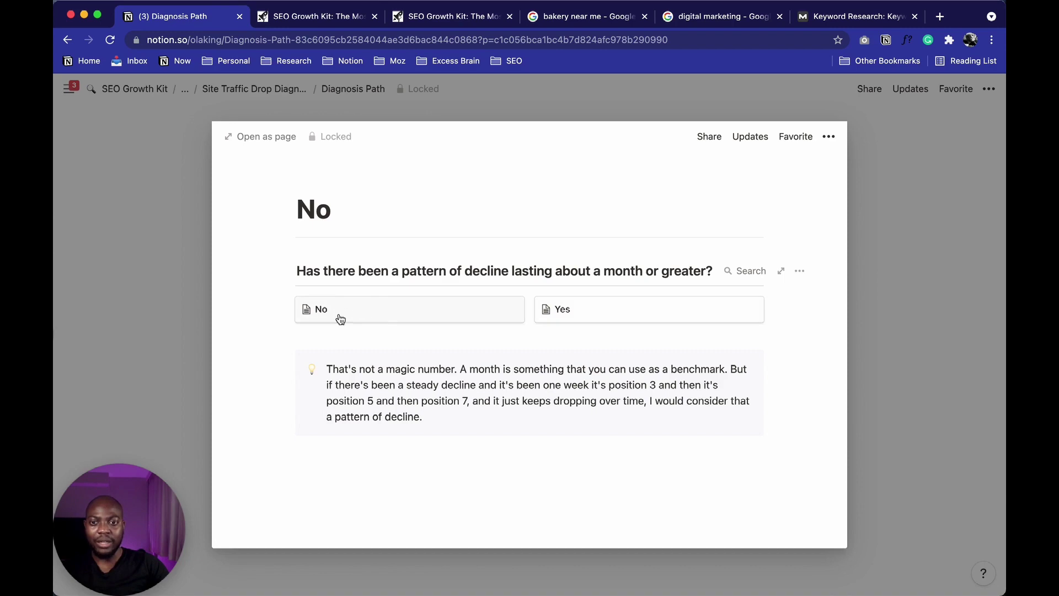
left_click(362, 323)
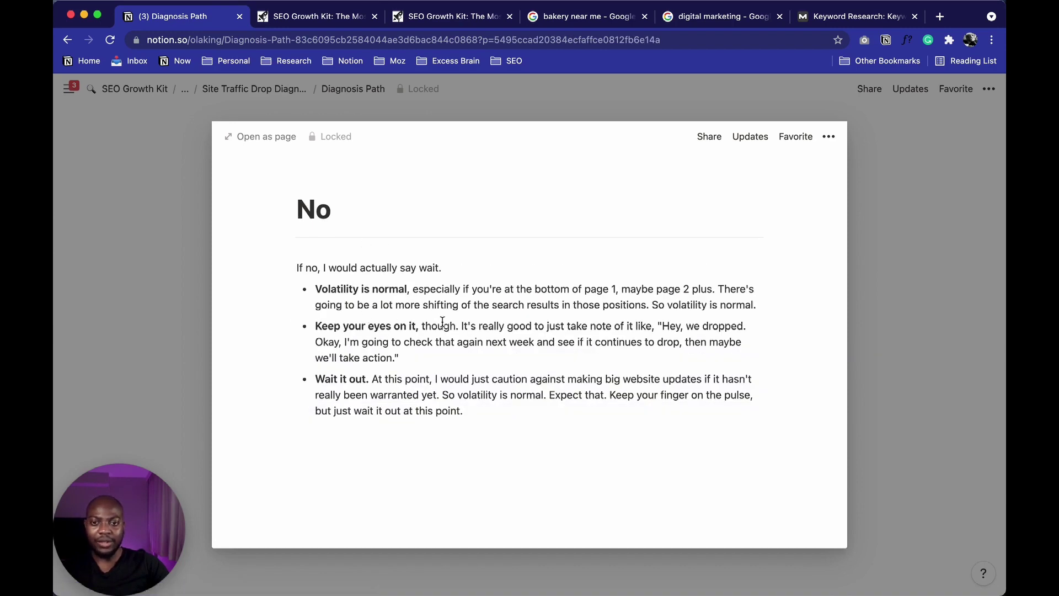
left_click(66, 44)
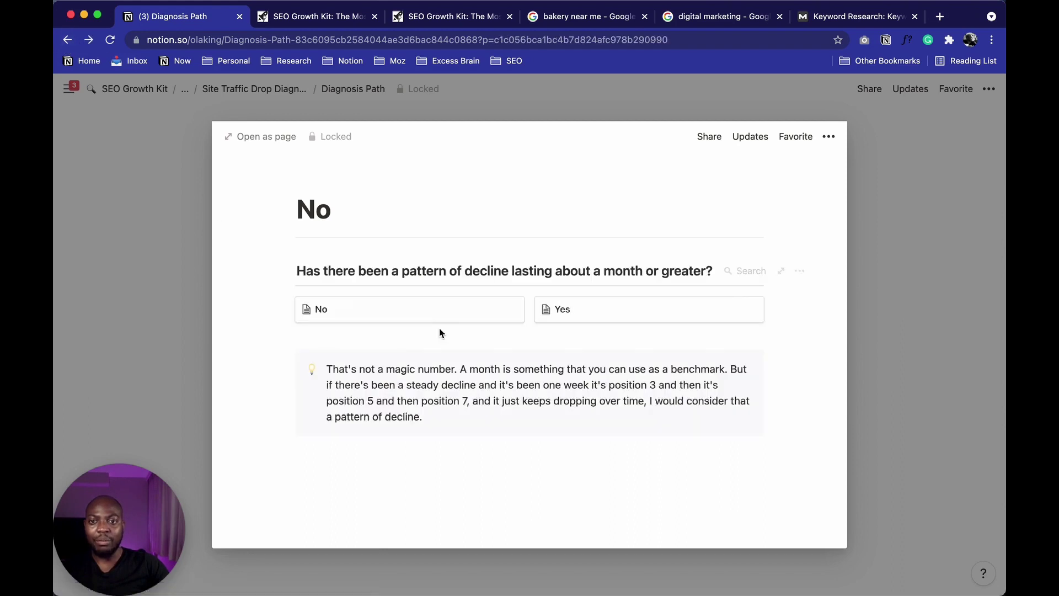
left_click(583, 316)
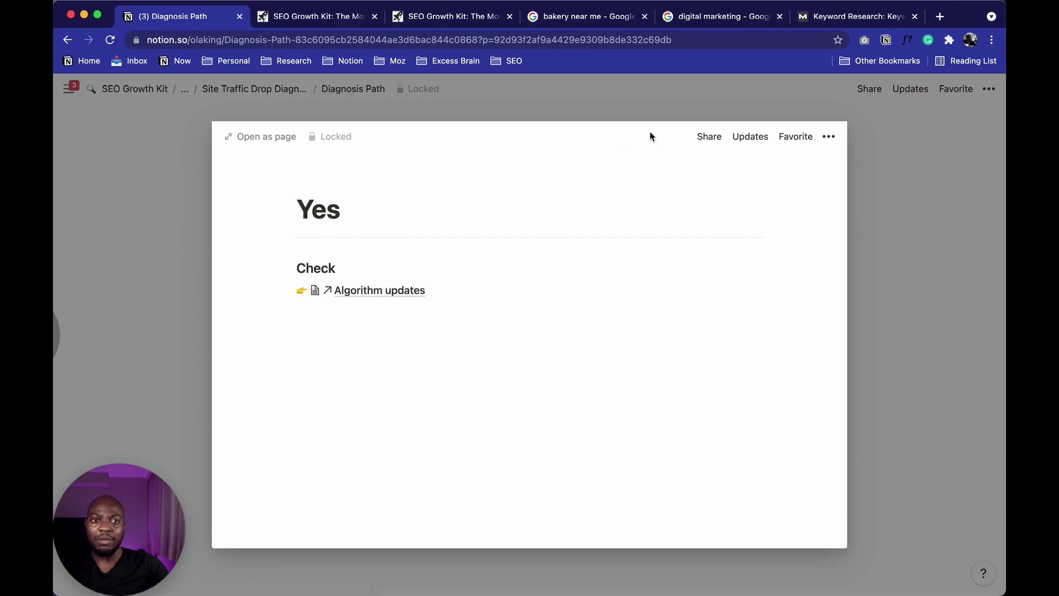
- Switch to the Moz article on diagnosing ranking drops and examine its whiteboard flowchart
left_click(767, 22)
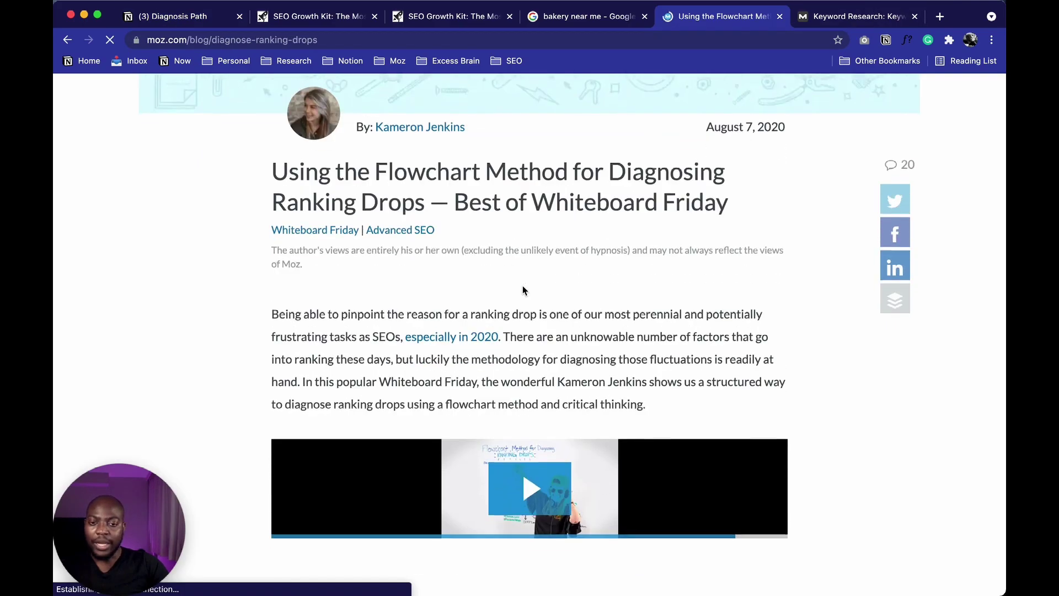
scroll(522, 286, "down", 8)
scroll(523, 288, "down", 7)
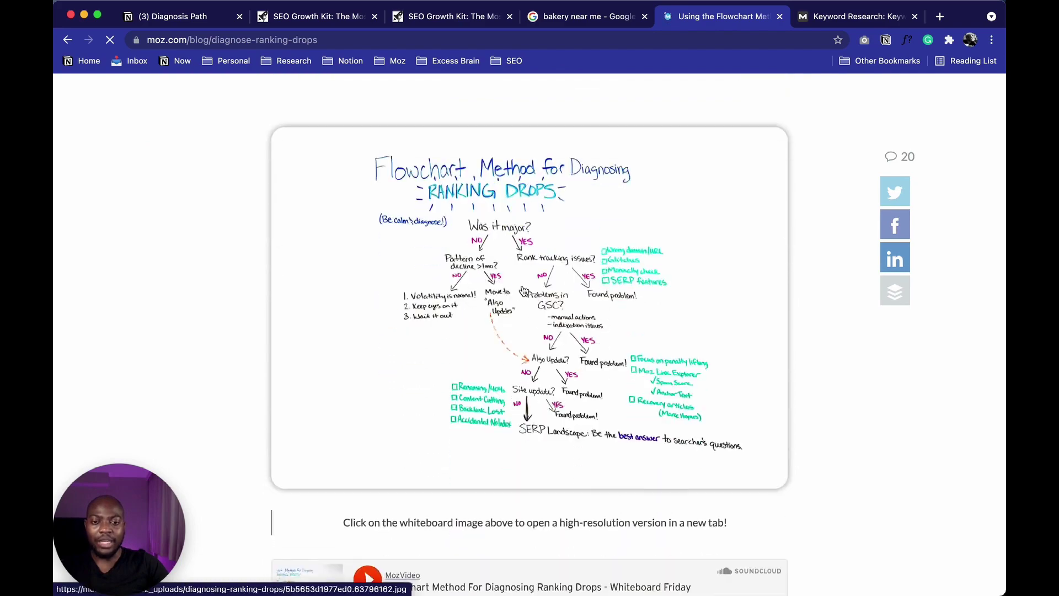
scroll(523, 288, "down", 3)
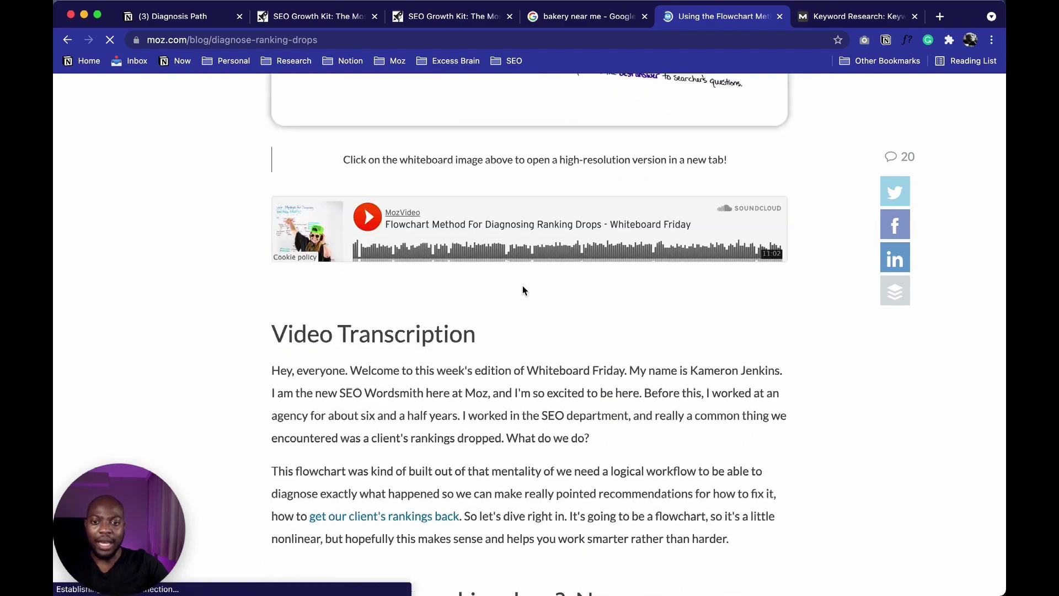
scroll(480, 248, "up", 4)
scroll(477, 256, "up", 4)
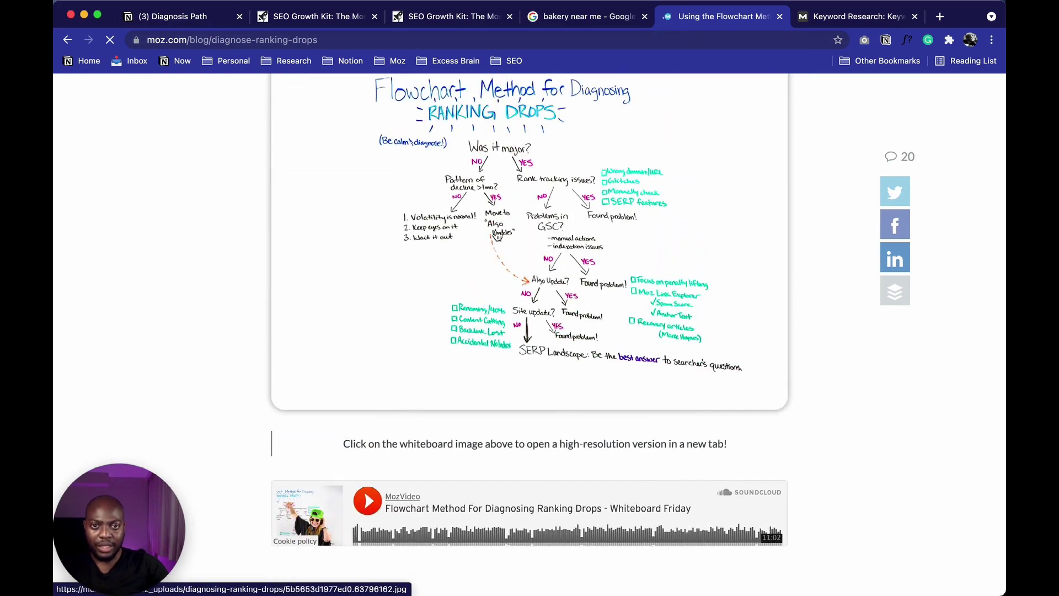
- Switch back to Notion, close the Yes answer page, and return to the Site Traffic Drop Diagnosis preview in Scenarios & Tactics
left_click(201, 26)
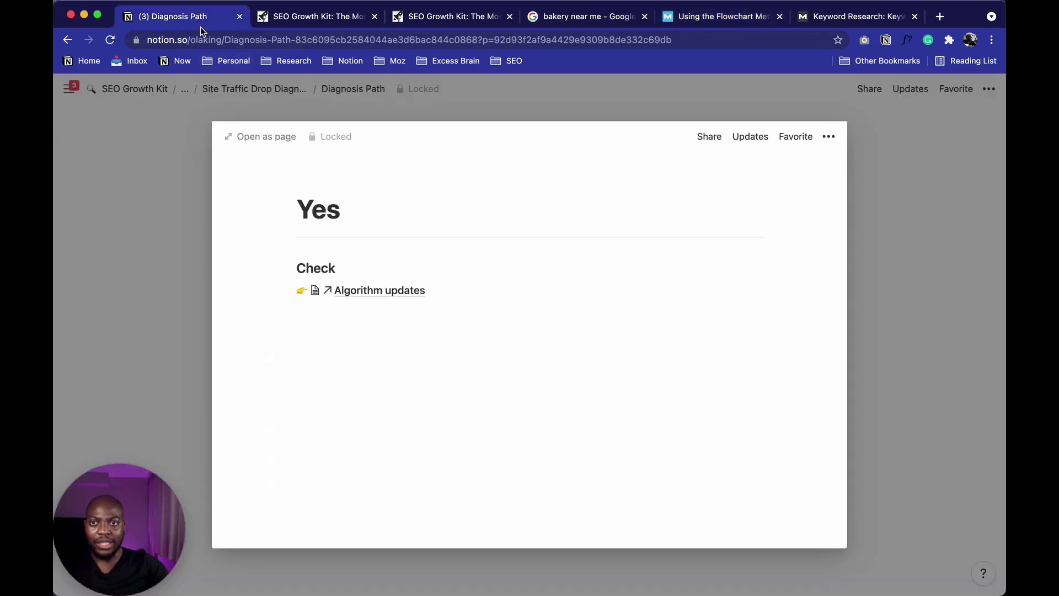
left_click(162, 244)
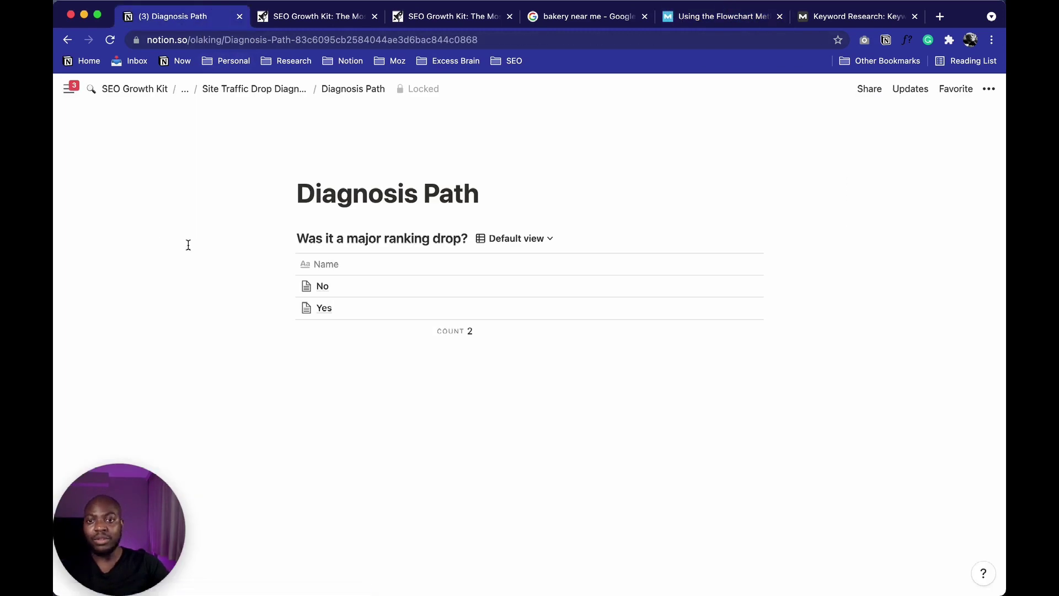
left_click(67, 40)
left_click(67, 41)
left_click(67, 40)
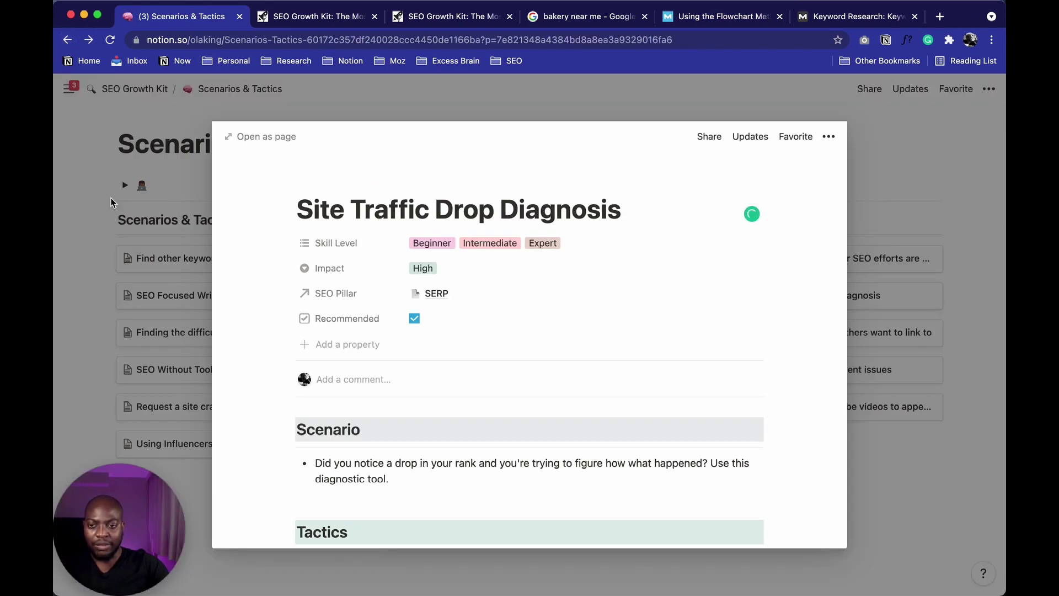
- Close the Site Traffic Drop Diagnosis preview, read the tactics in "How to Find 100+ Great Keywords in Less than 1 Hour", and close that preview
left_click(111, 202)
scroll(193, 267, "down", 1)
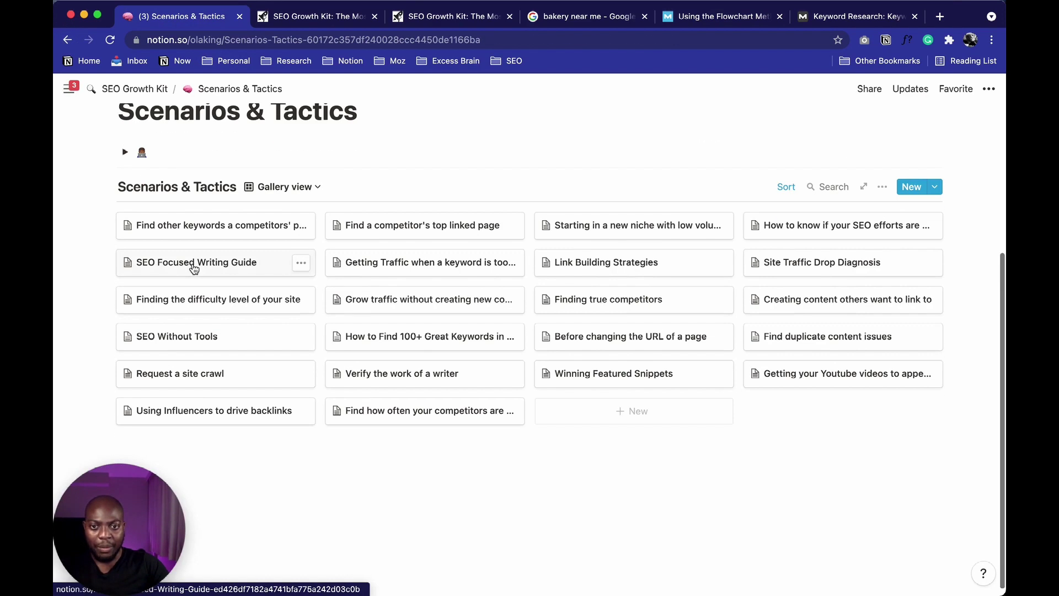
left_click(429, 339)
scroll(409, 358, "down", 4)
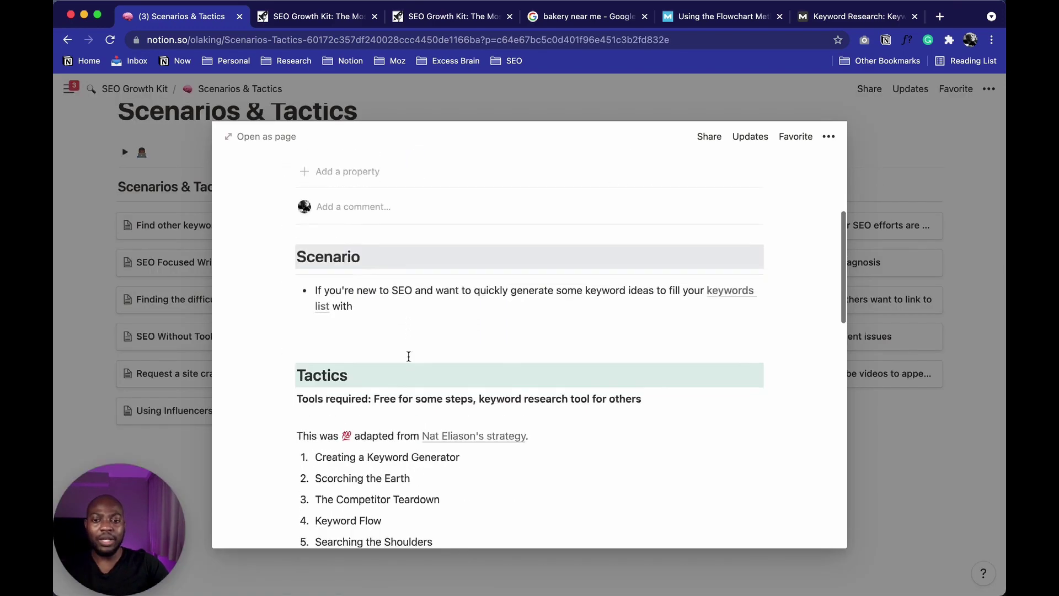
scroll(409, 356, "down", 3)
scroll(409, 356, "up", 1)
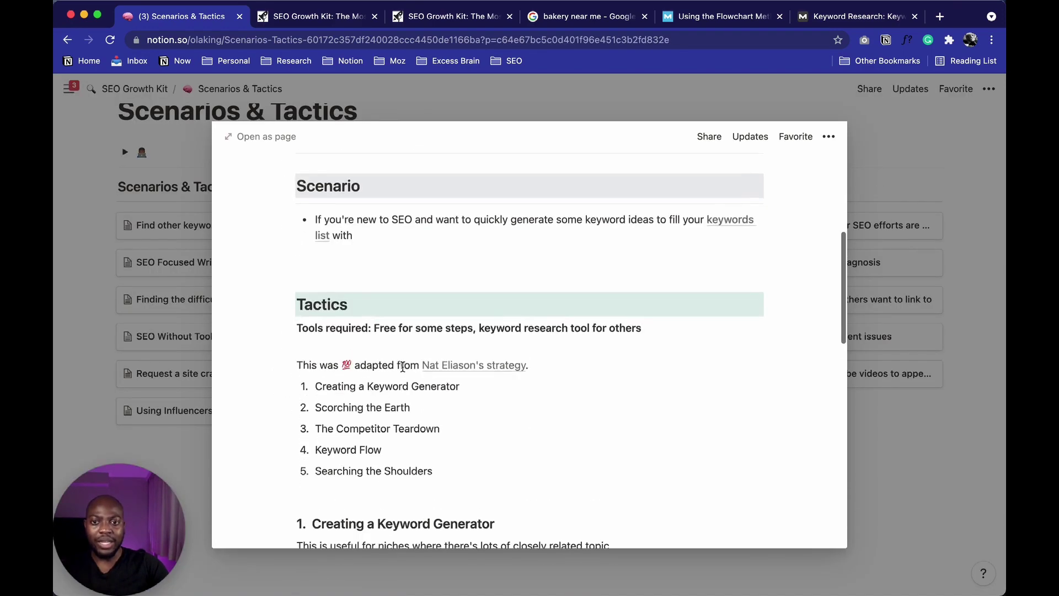
scroll(406, 361, "down", 10)
scroll(403, 367, "down", 8)
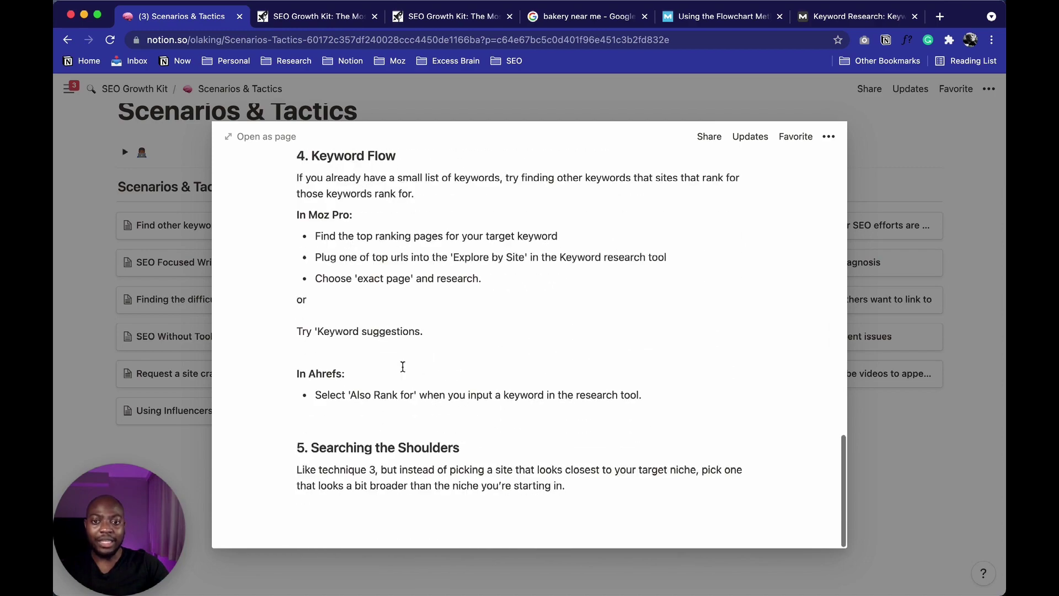
left_click(163, 340)
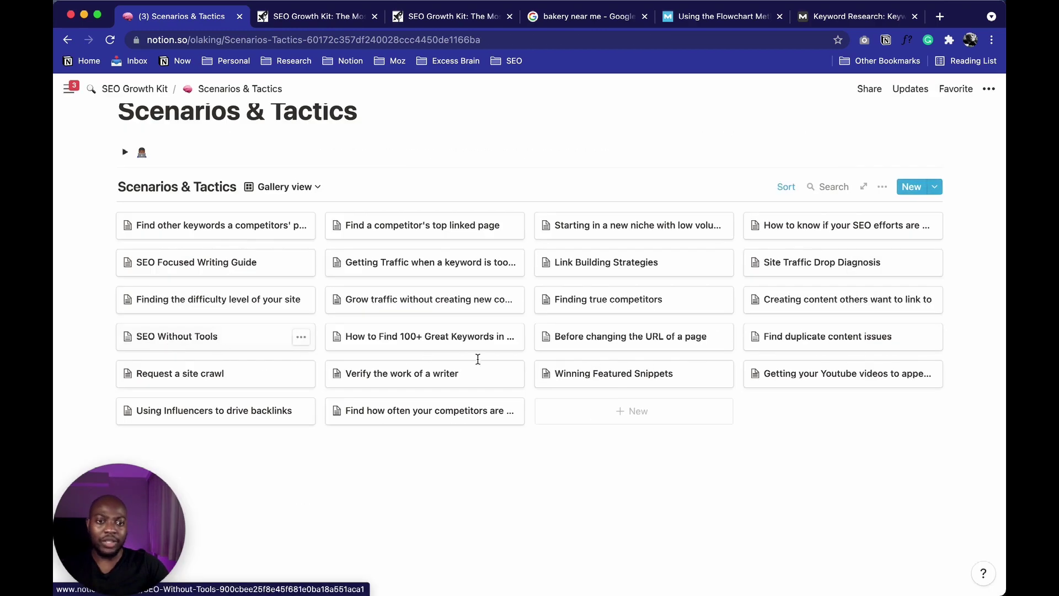
- Show the Scenarios & Tactics database in List view, look through its entries, and restore the Gallery view
left_click(275, 185)
left_click(265, 257)
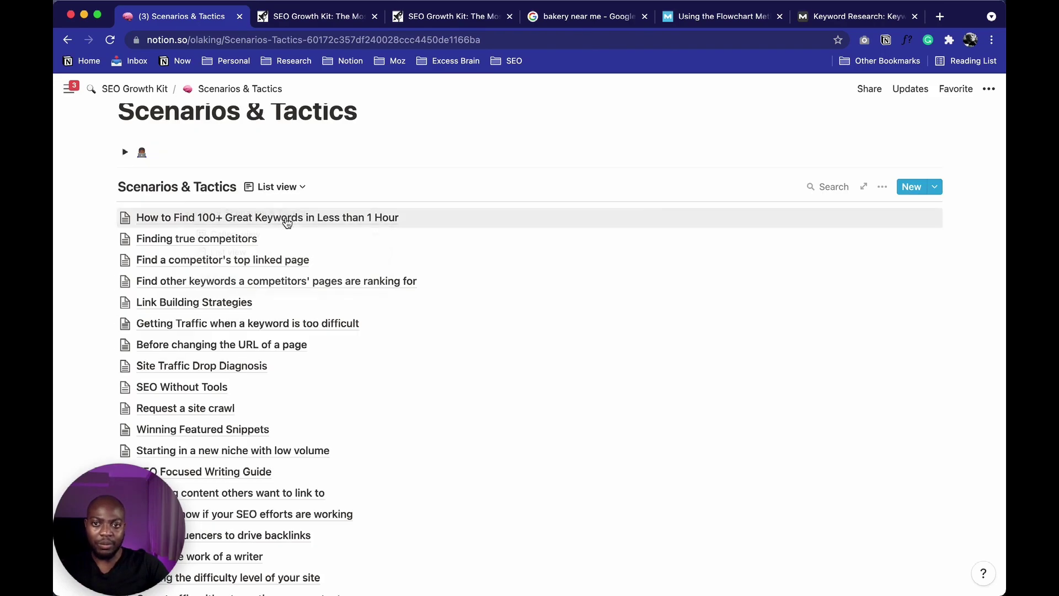
scroll(243, 257, "down", 3)
scroll(244, 259, "up", 4)
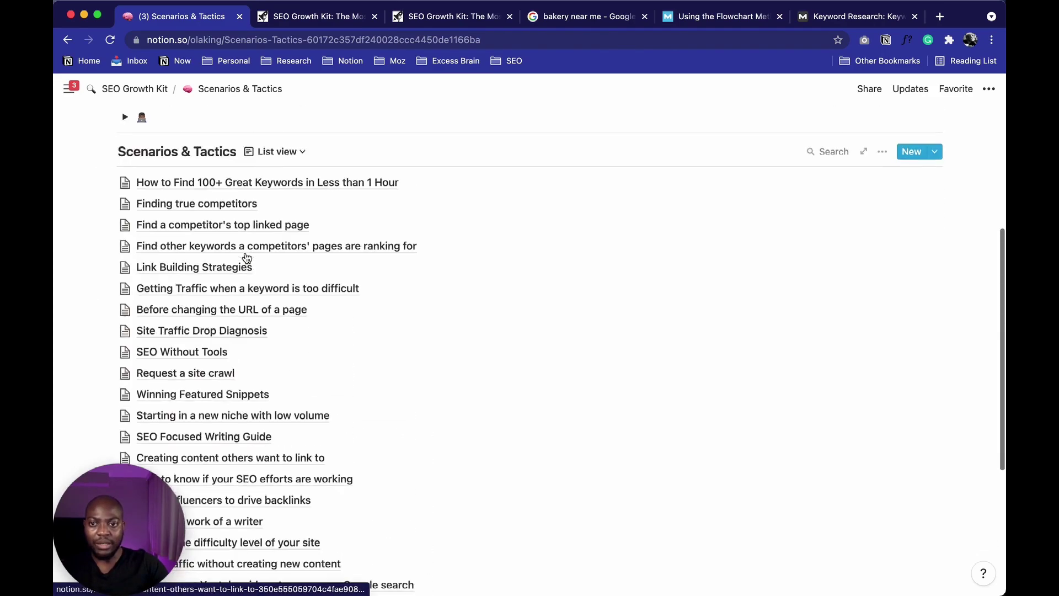
left_click(276, 241)
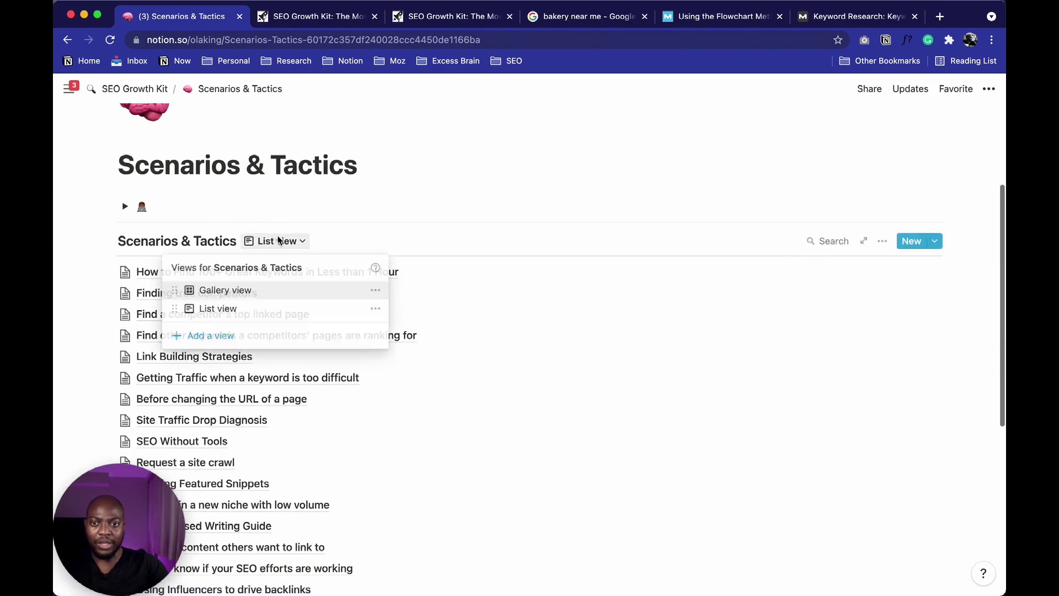
left_click(272, 290)
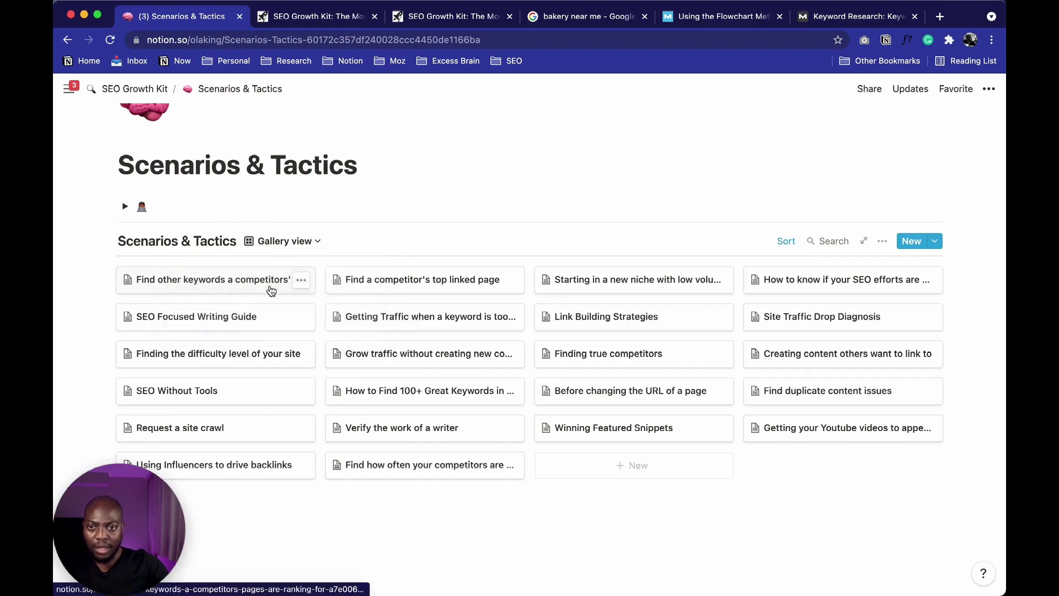
- Return to the SEO Growth Kit home page, open Templates & Workflows, and view its template categories
scroll(270, 291, "up", 3)
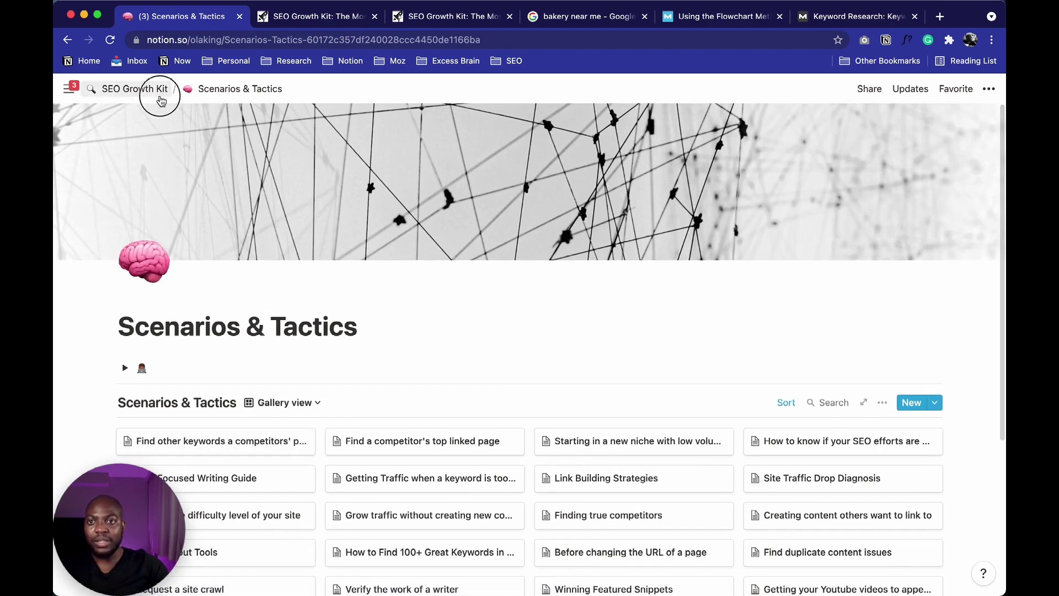
left_click(160, 100)
scroll(300, 359, "down", 3)
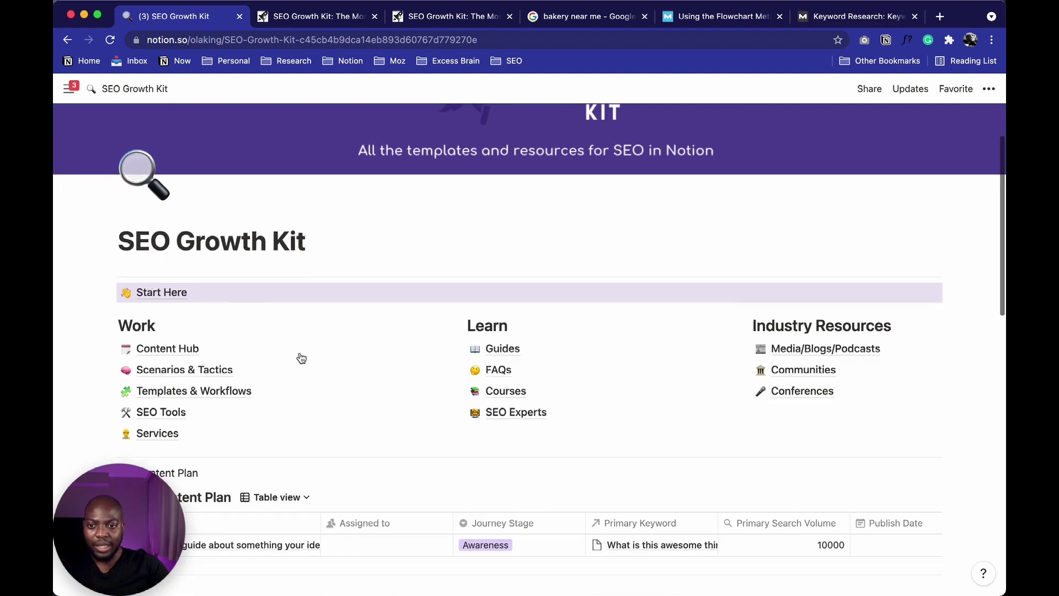
left_click(215, 390)
scroll(218, 386, "down", 4)
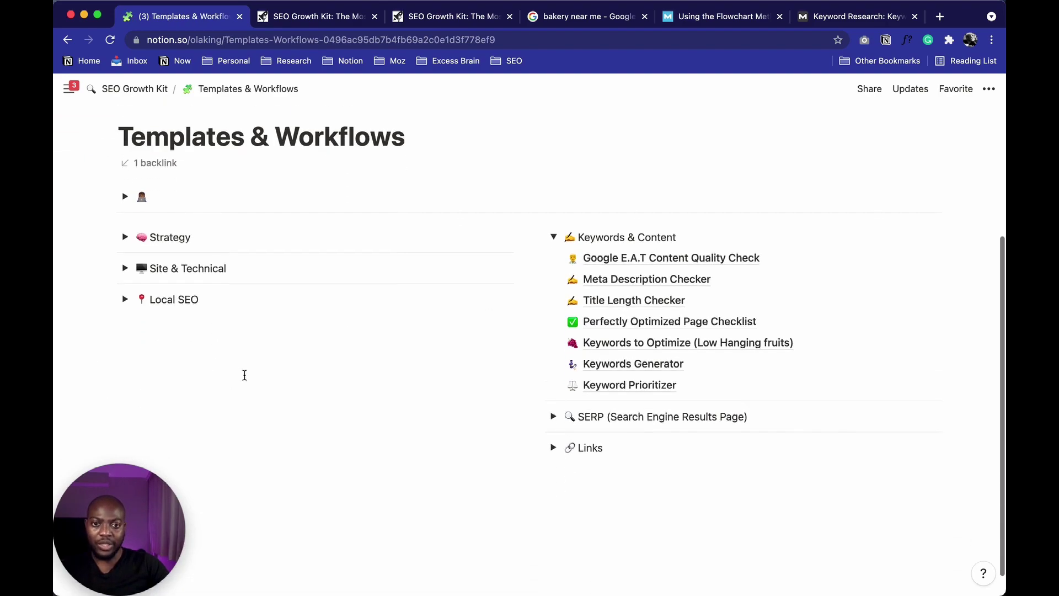
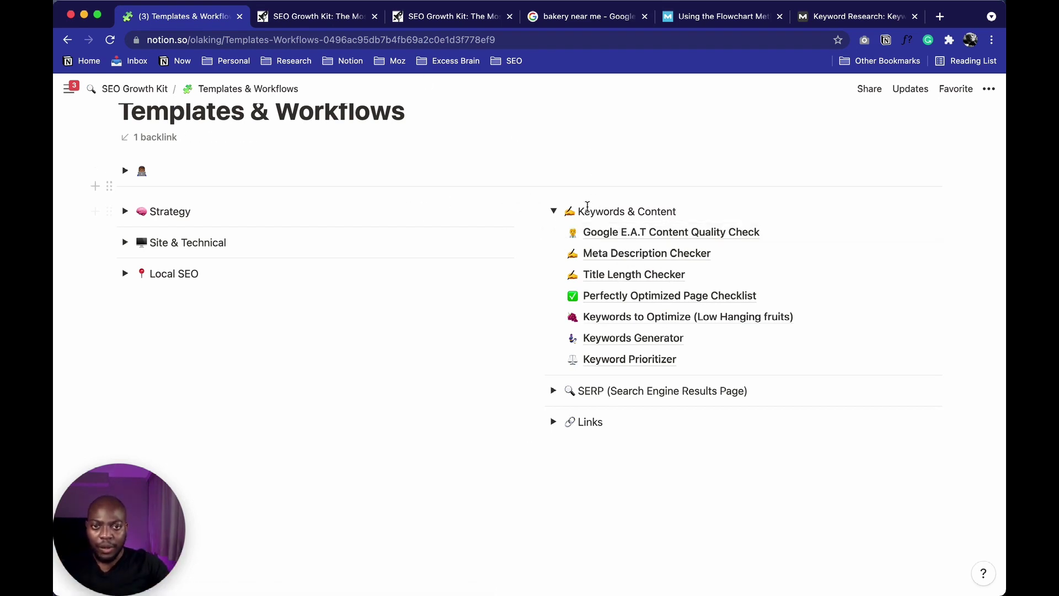
- Open the Google E.A.T Content Quality Check, review its questions and answer columns, and return to Templates & Workflows
left_click(642, 234)
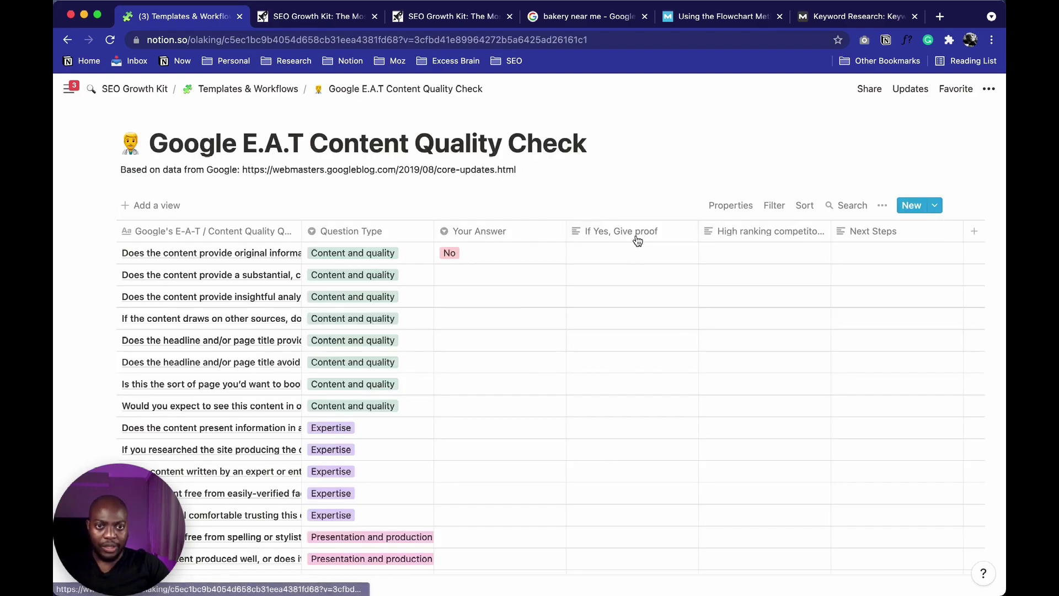
scroll(275, 257, "down", 5)
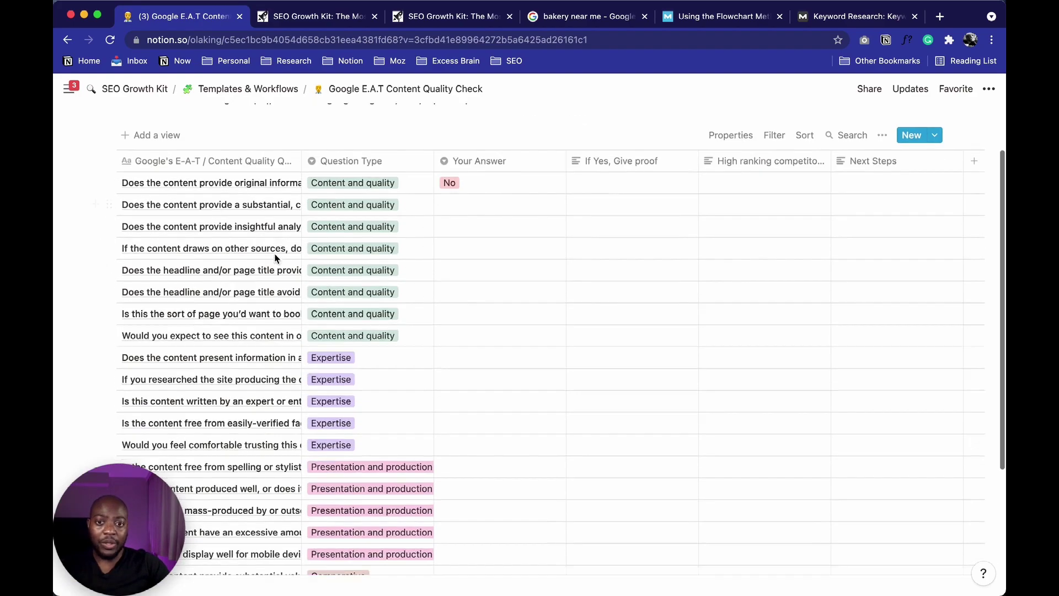
scroll(275, 257, "up", 5)
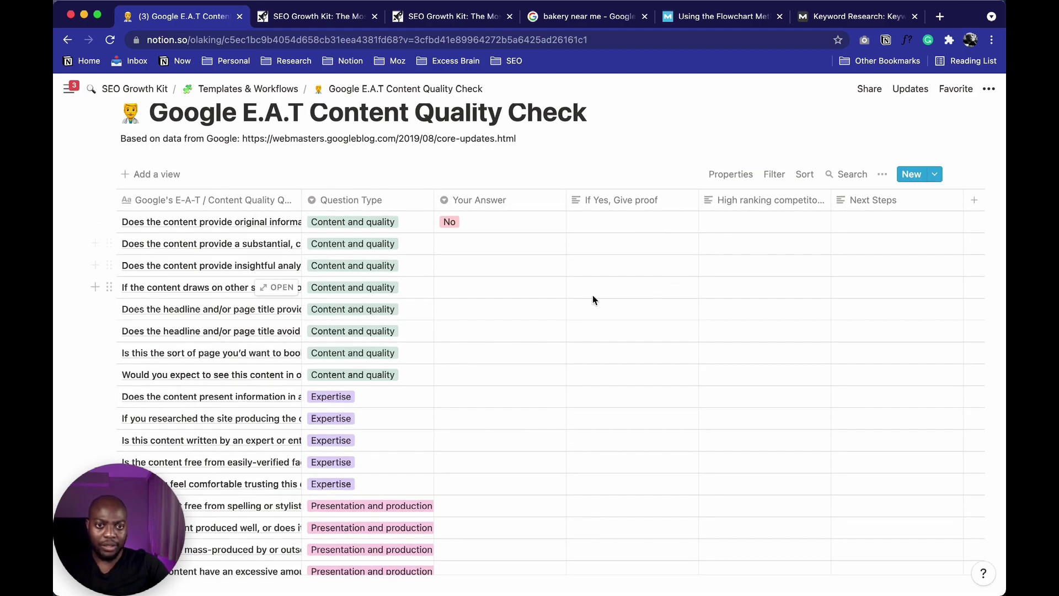
scroll(593, 300, "down", 3)
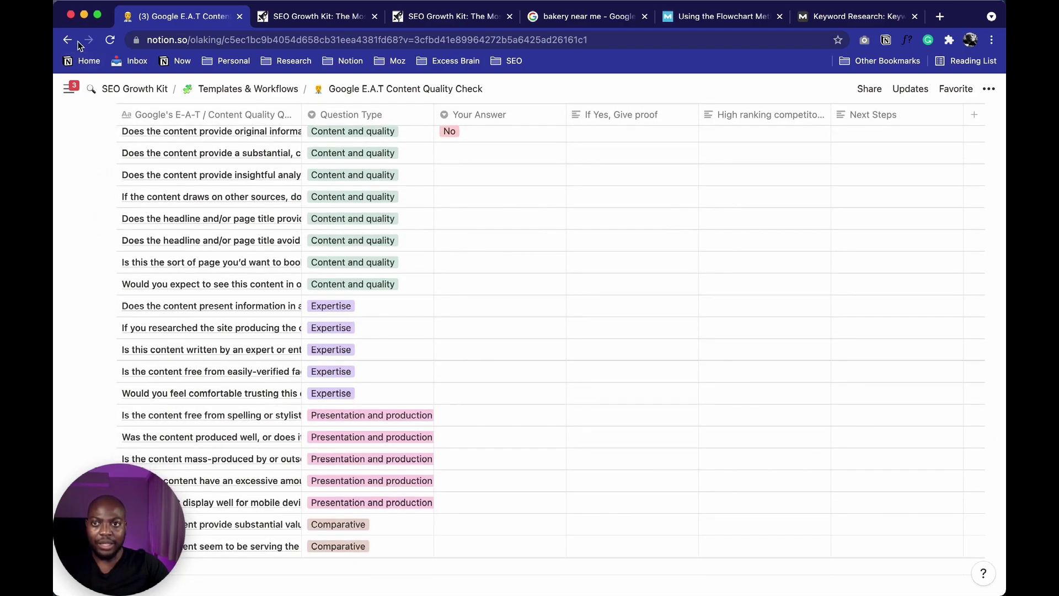
left_click(69, 40)
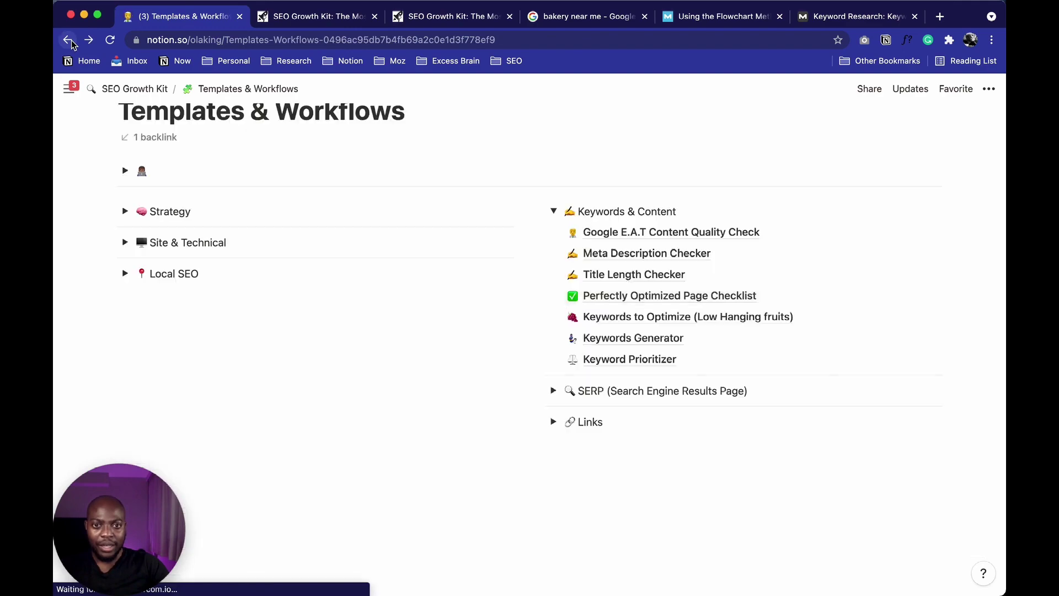
- Open the Meta Description Checker and examine its sample entries, including the long "Look Good" description
left_click(620, 253)
scroll(543, 335, "down", 3)
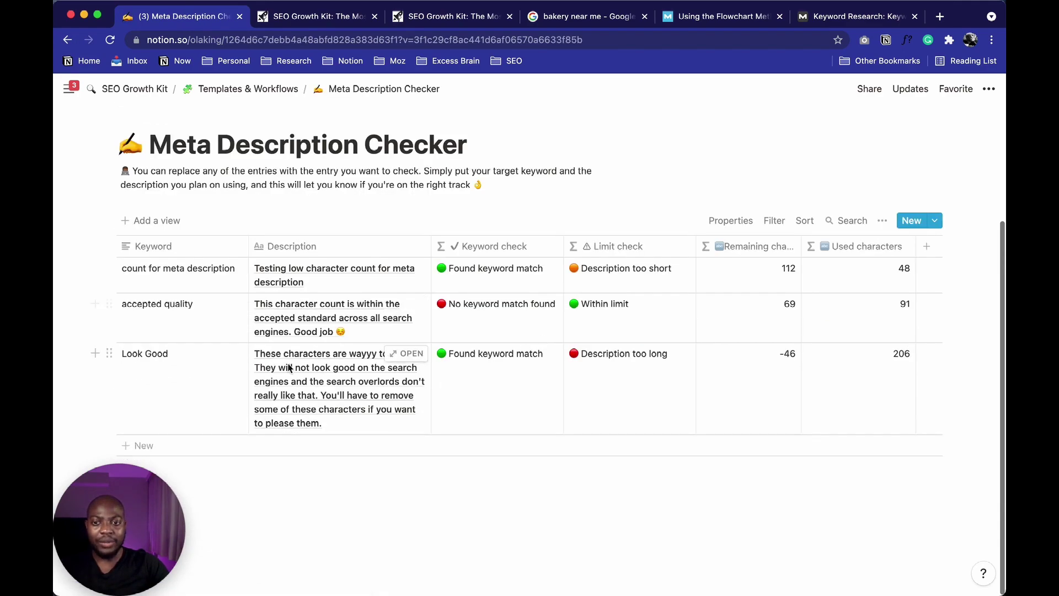
left_click(304, 391)
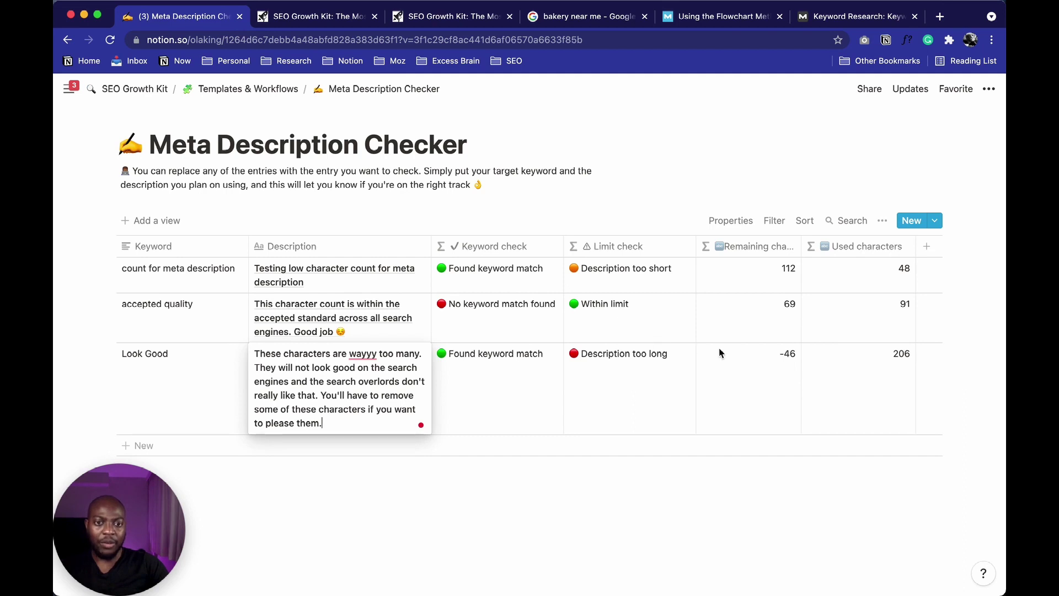
- Add a row to the Meta Description Checker with the keyword "Notion" and the description "This is notion"
left_click(141, 445)
left_click(193, 445)
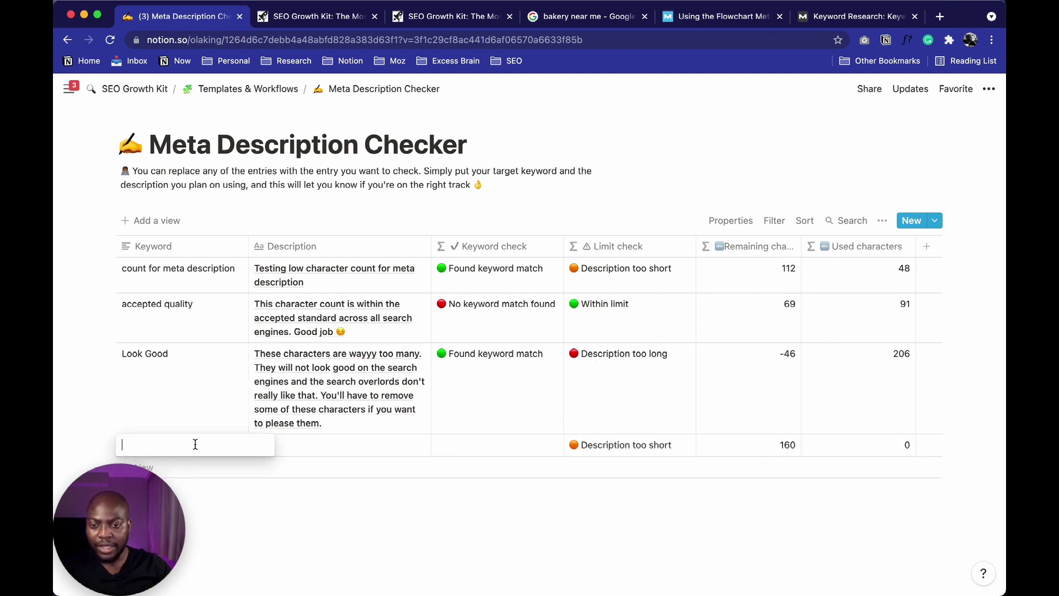
type("Notion")
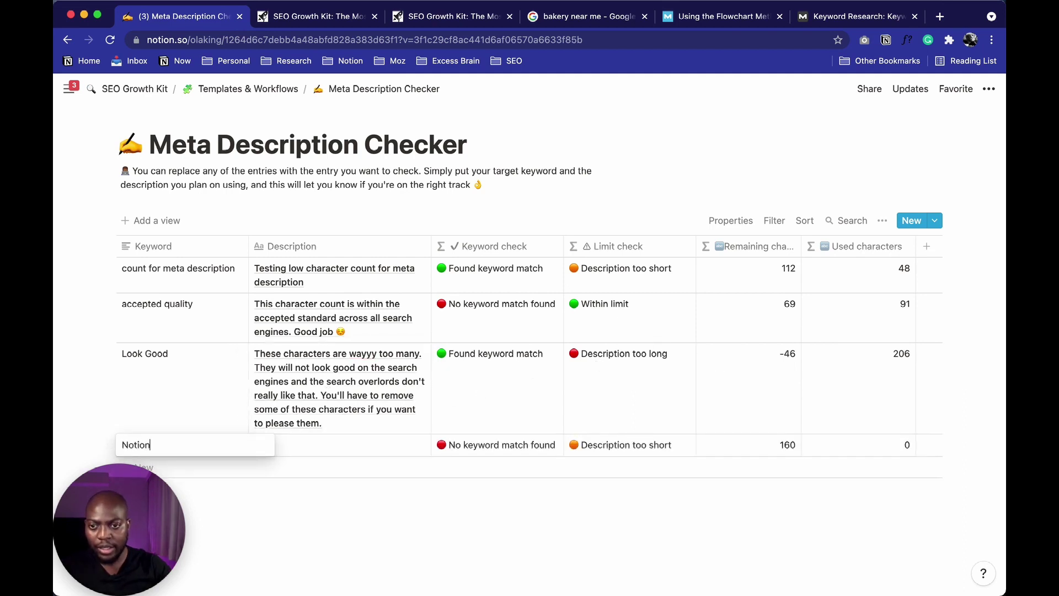
left_click(326, 451)
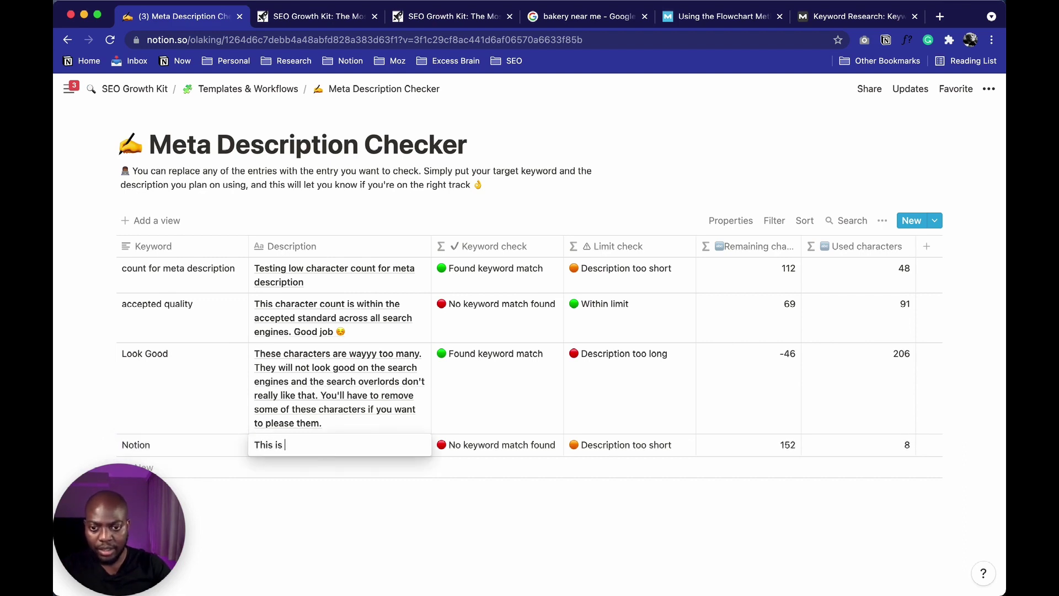
type("This is notion")
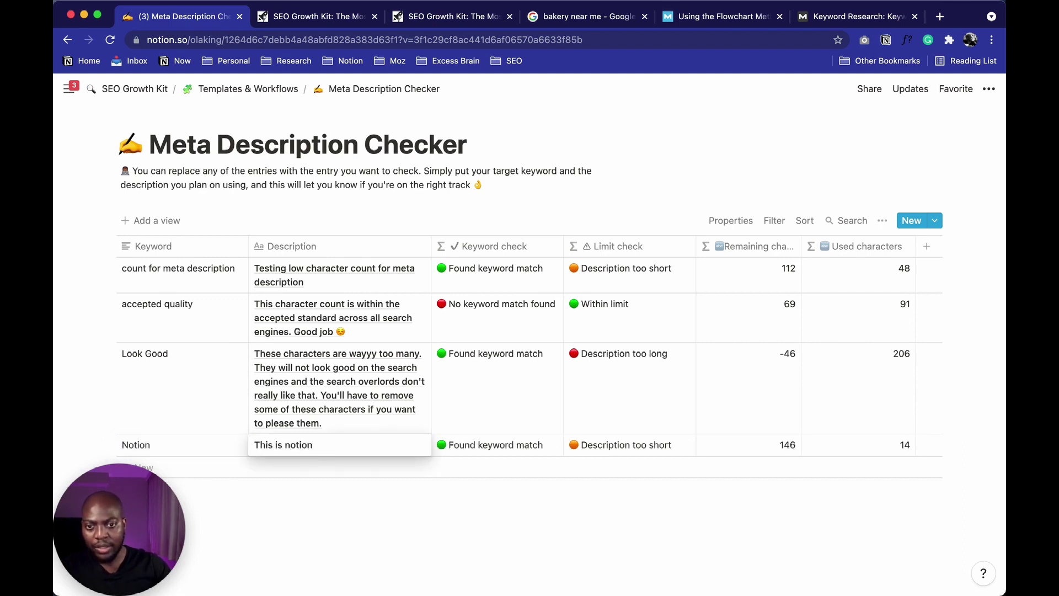
key("Escape")
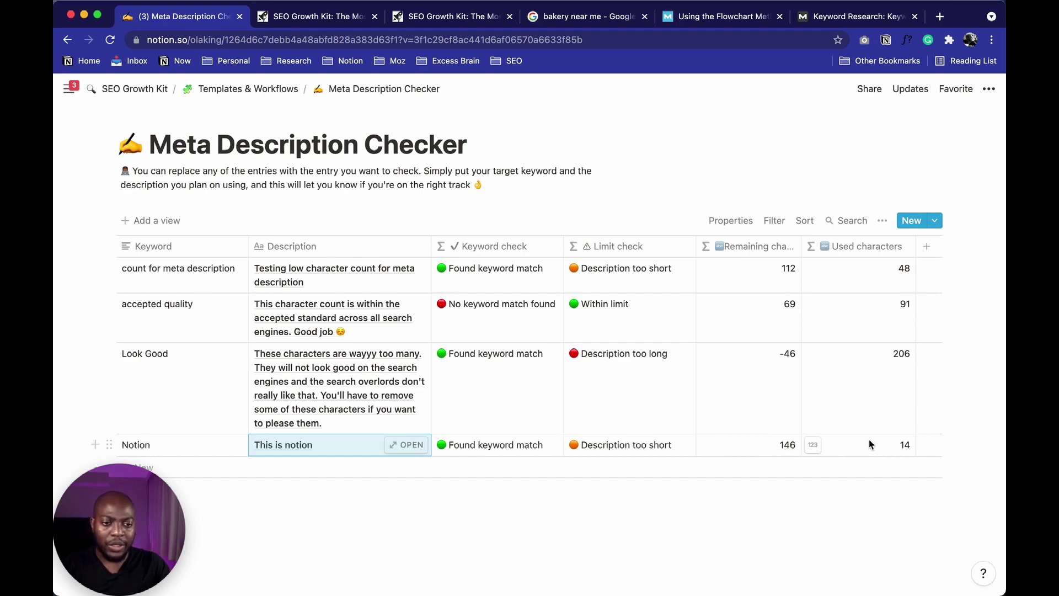
- Leave the Meta Description Checker for Templates & Workflows, view the Title Length Checker table, and go back
scroll(507, 343, "down", 2)
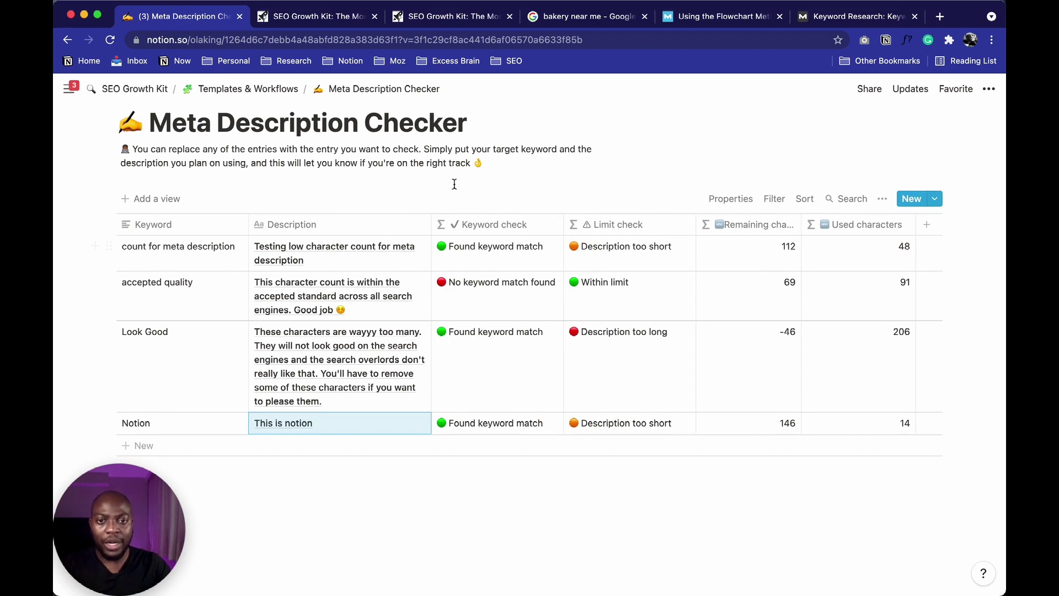
scroll(462, 323, "up", 5)
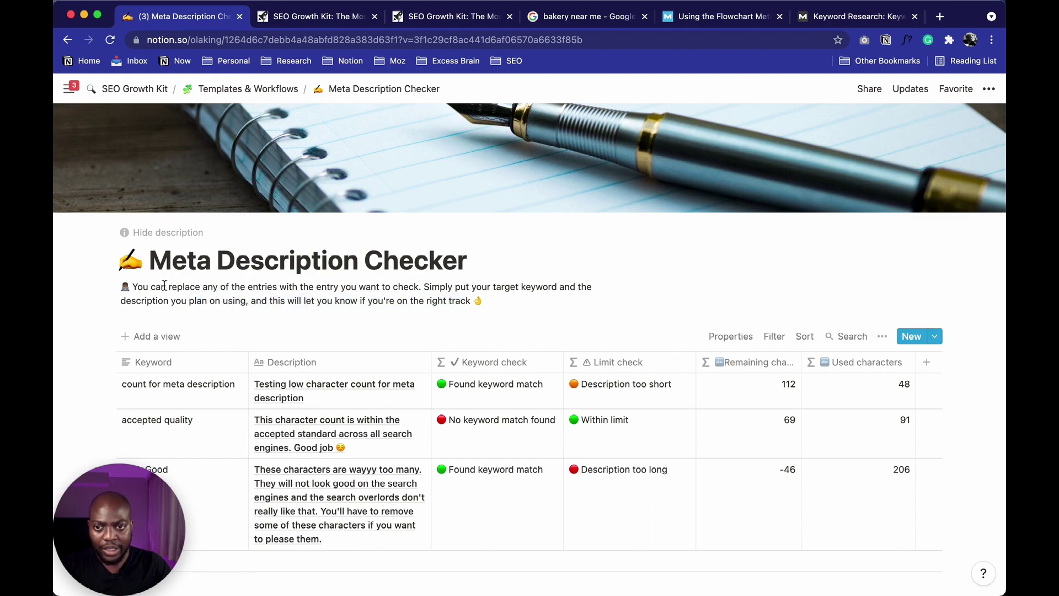
scroll(278, 99, "down", 1)
left_click(275, 95)
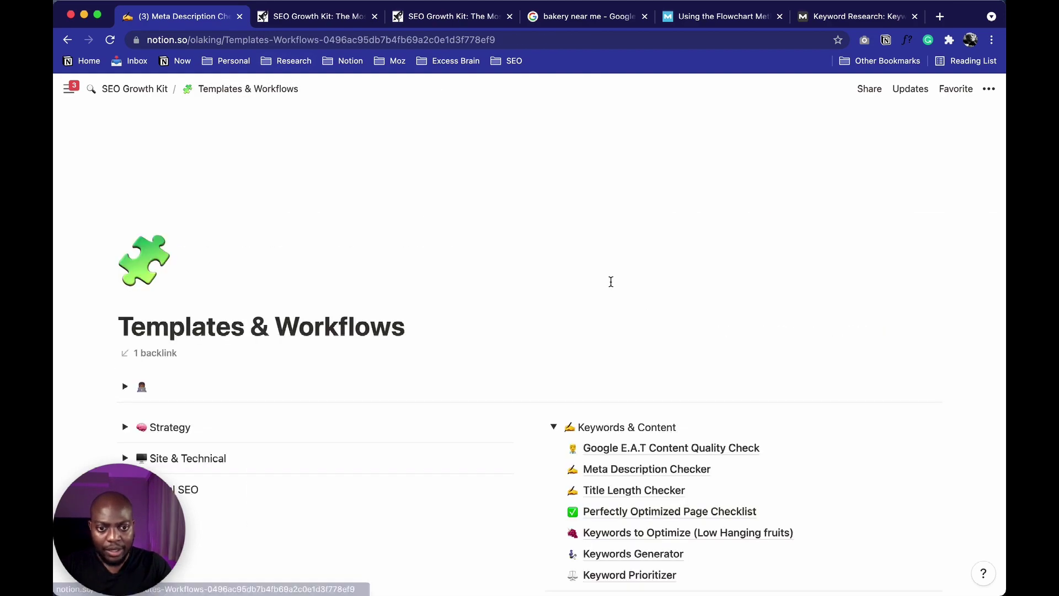
left_click(664, 373)
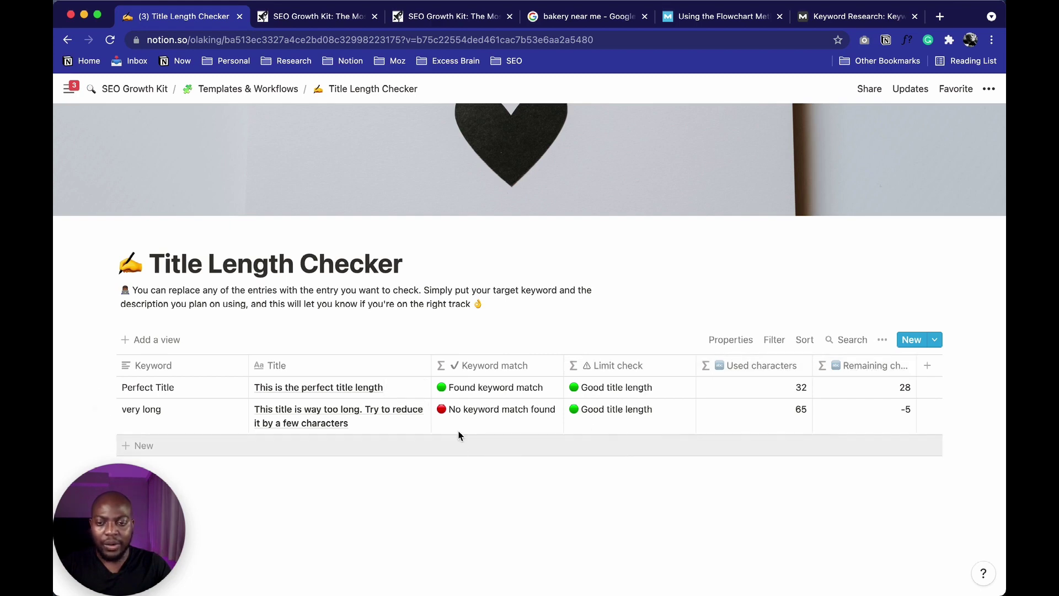
key("super+bracketleft")
- Open Keywords to Optimize (Low Hanging fruits), view its columns through Target, and return to Templates & Workflows
left_click(678, 411)
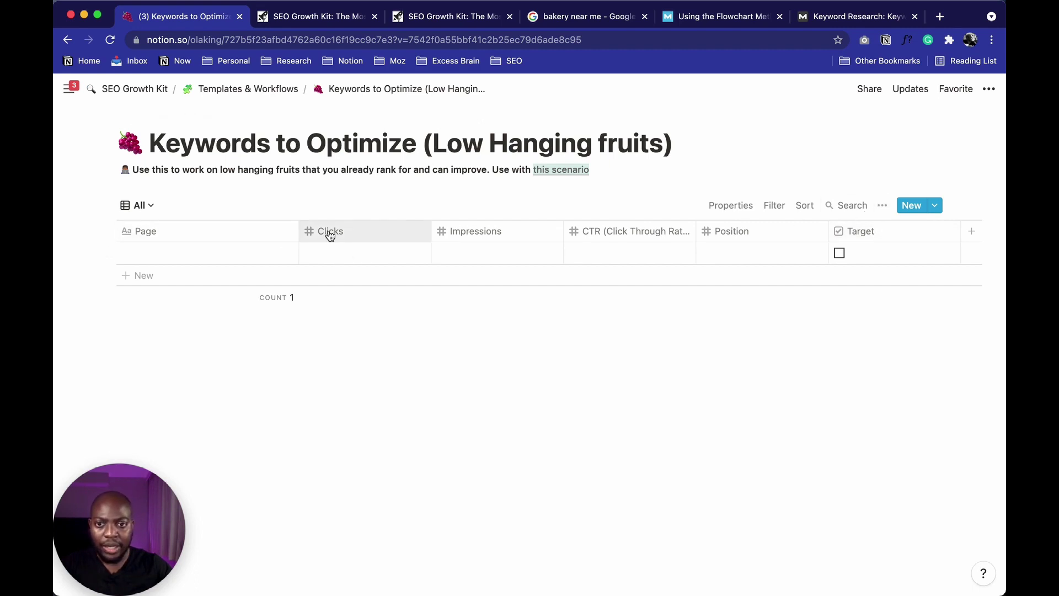
scroll(328, 234, "right", 2)
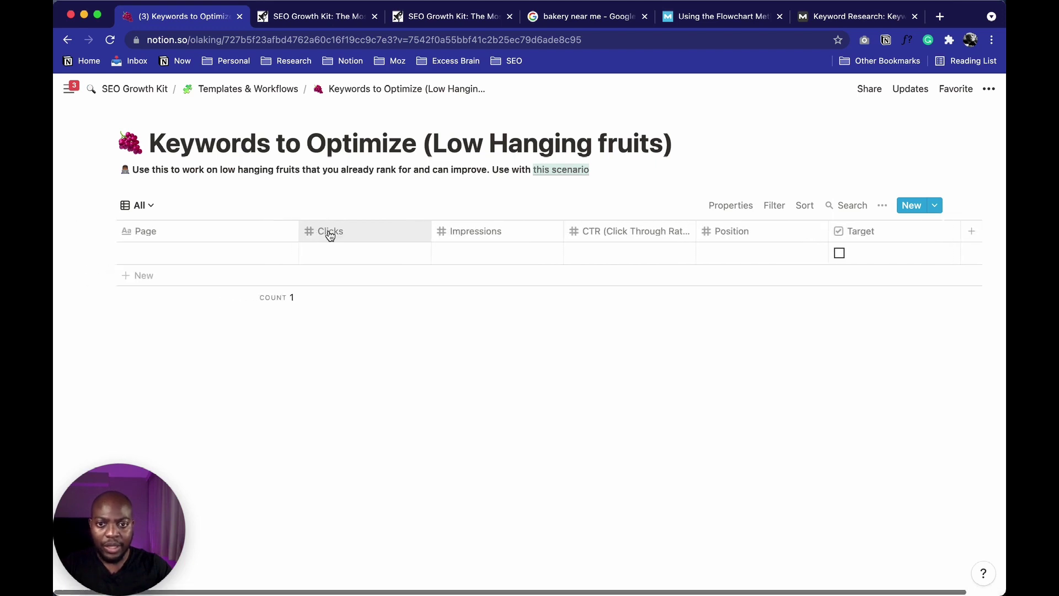
scroll(375, 245, "left", 2)
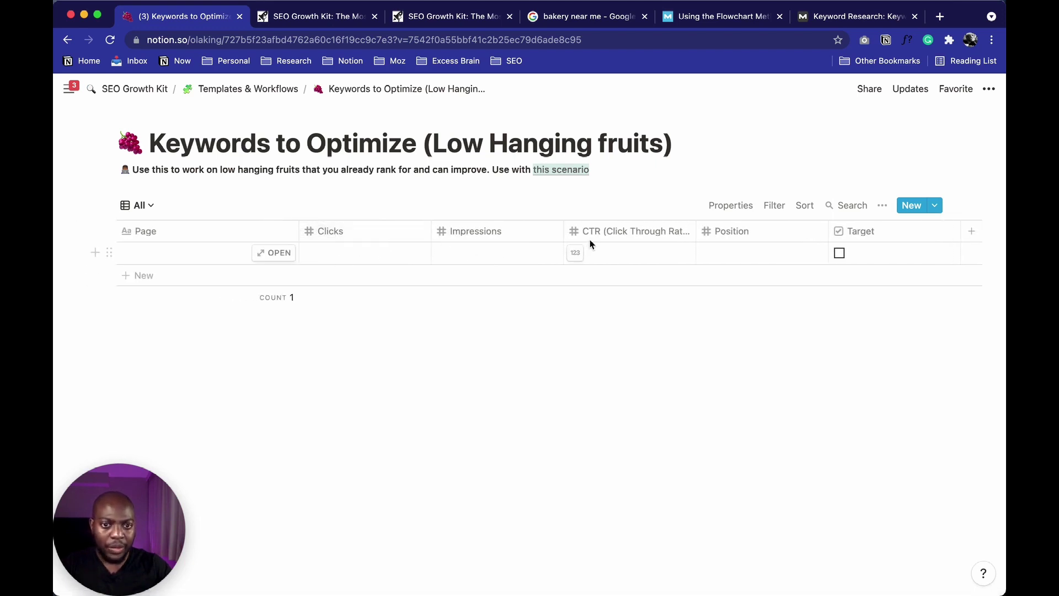
scroll(740, 265, "right", 2)
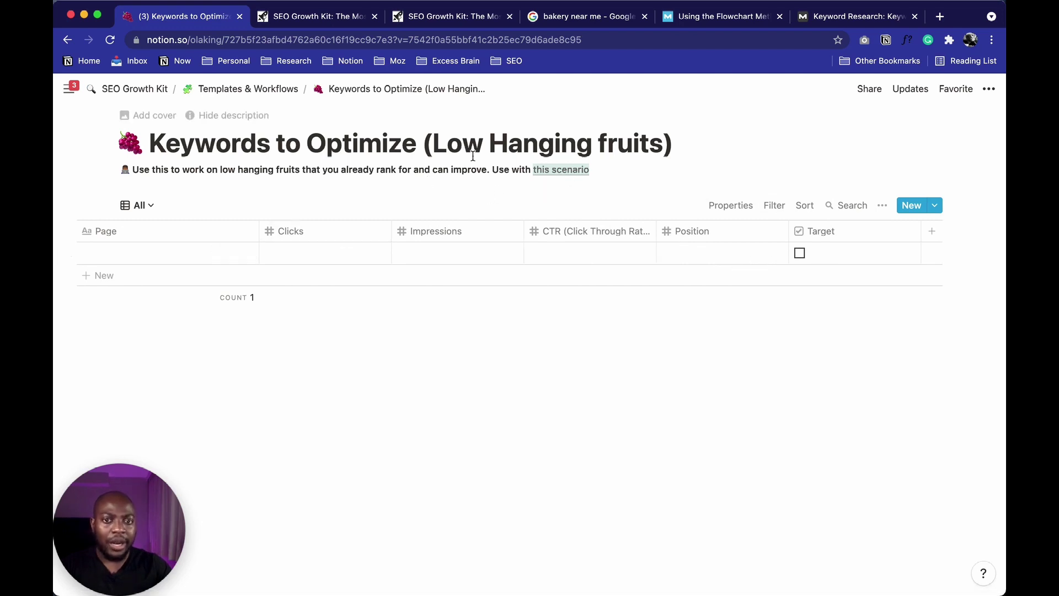
left_click(298, 97)
- Open the Keywords Generator and view its instructions and the table of seed keywords with generated keyword ideas
left_click(609, 466)
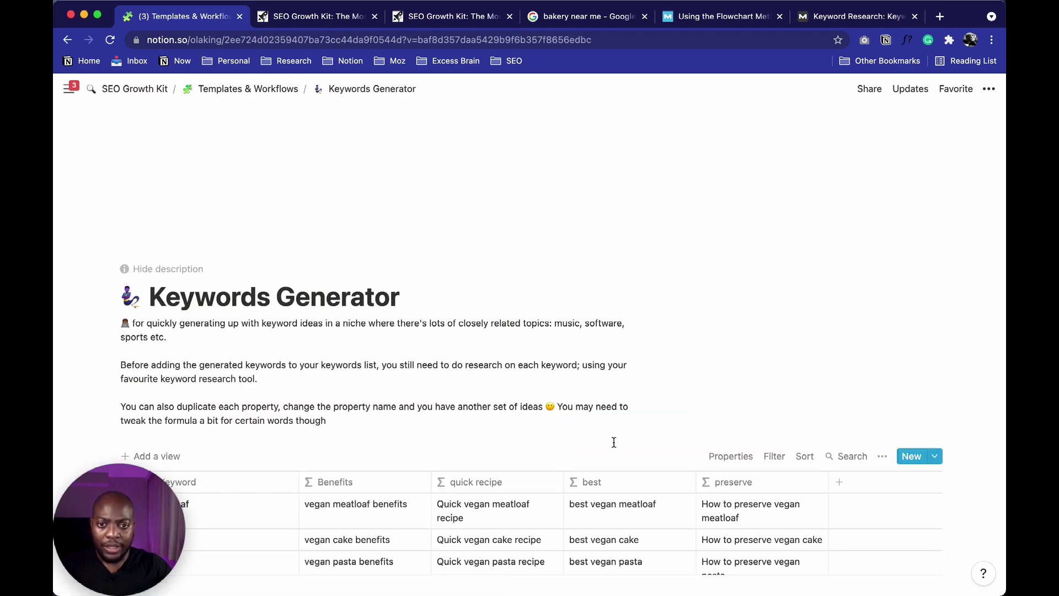
scroll(614, 441, "down", 3)
scroll(614, 446, "down", 1)
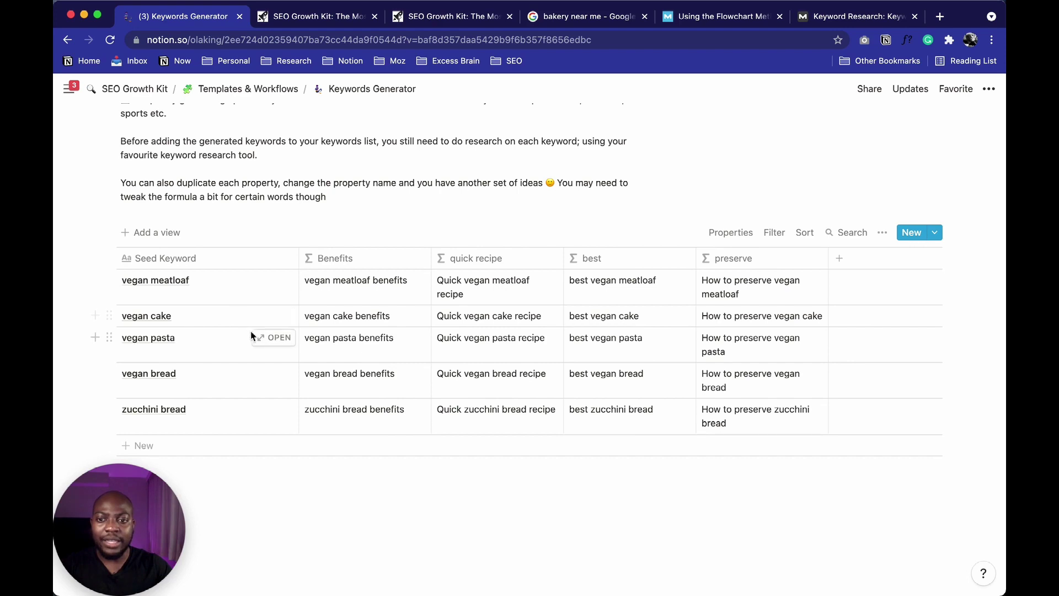
- View the formula behind the Benefits property in the Keywords Generator, close it, and return to Templates & Workflows
left_click(342, 260)
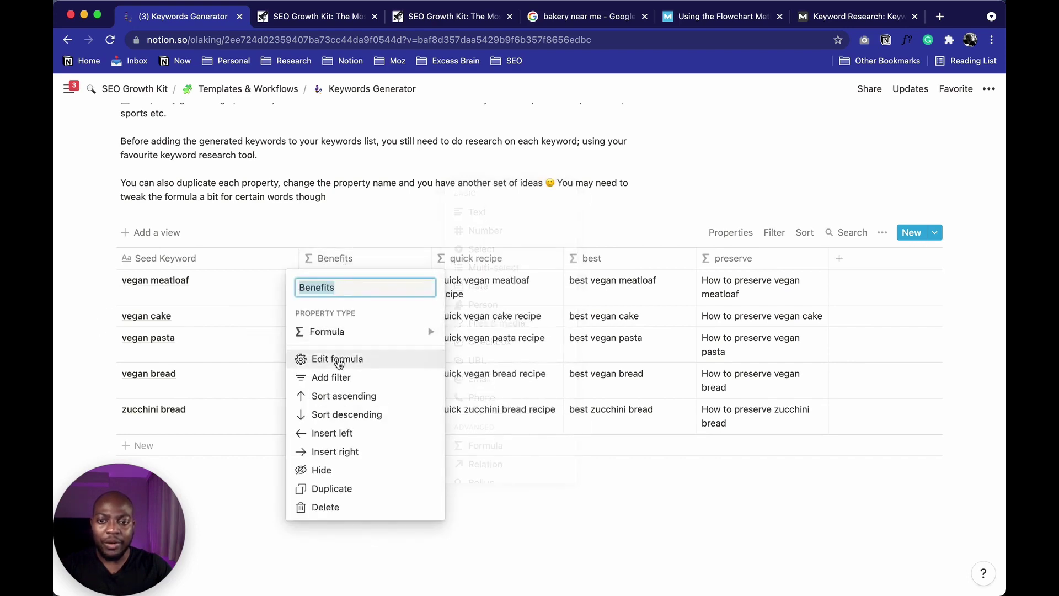
left_click(339, 360)
left_click(849, 422)
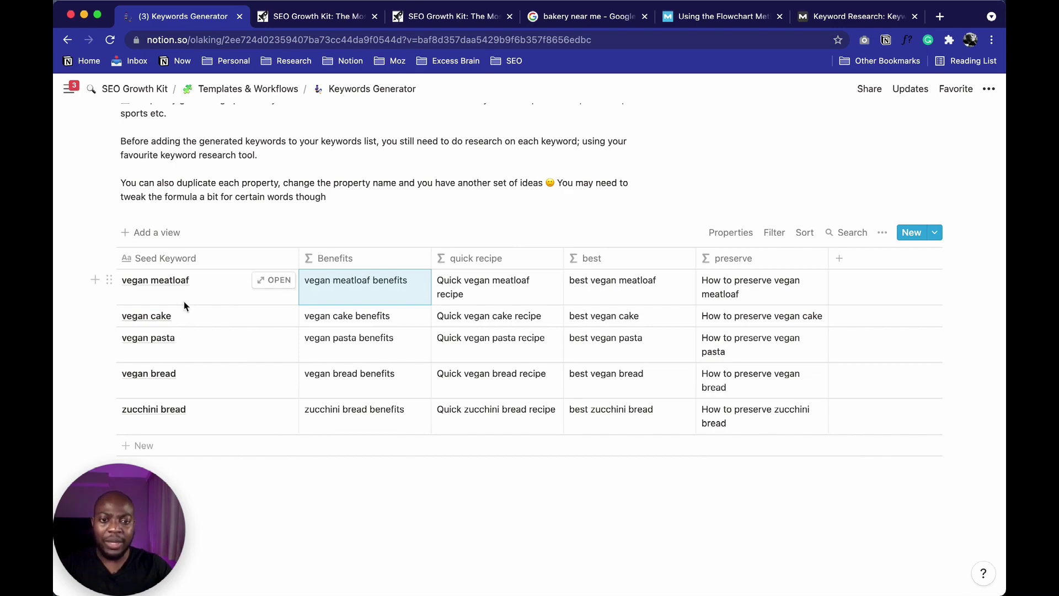
scroll(184, 301, "up", 5)
left_click(248, 89)
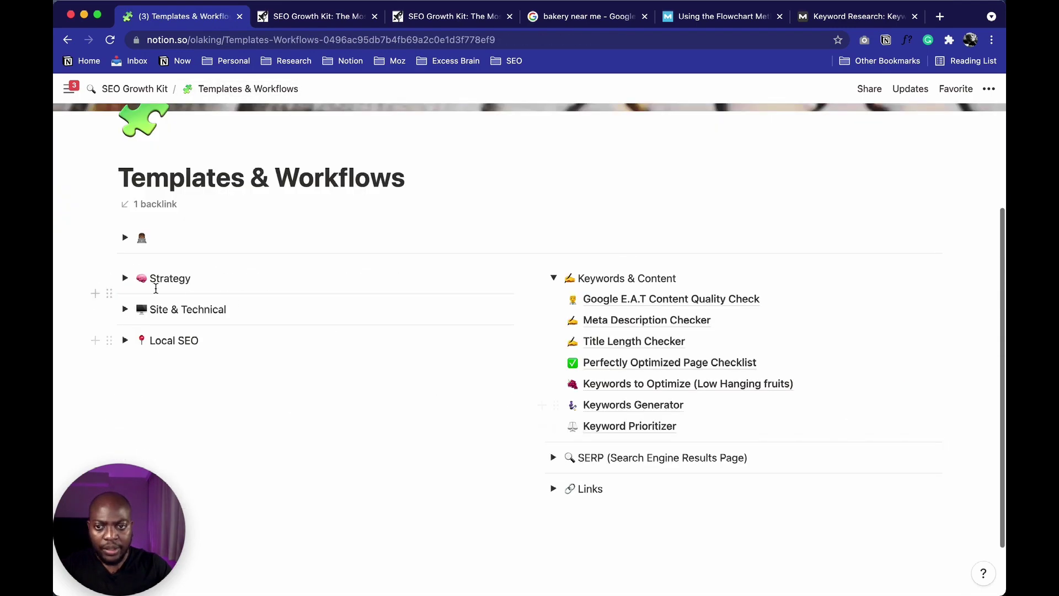
- Collapse Keywords & Content, expand Strategy, and view the SEO Tasks table before going back to Templates & Workflows
left_click(553, 278)
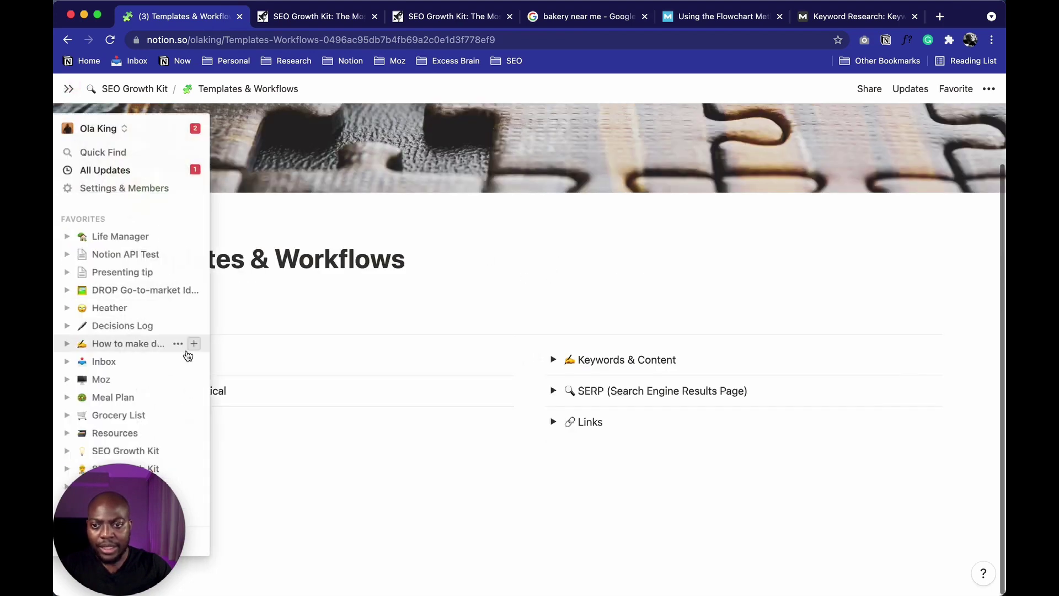
left_click(125, 360)
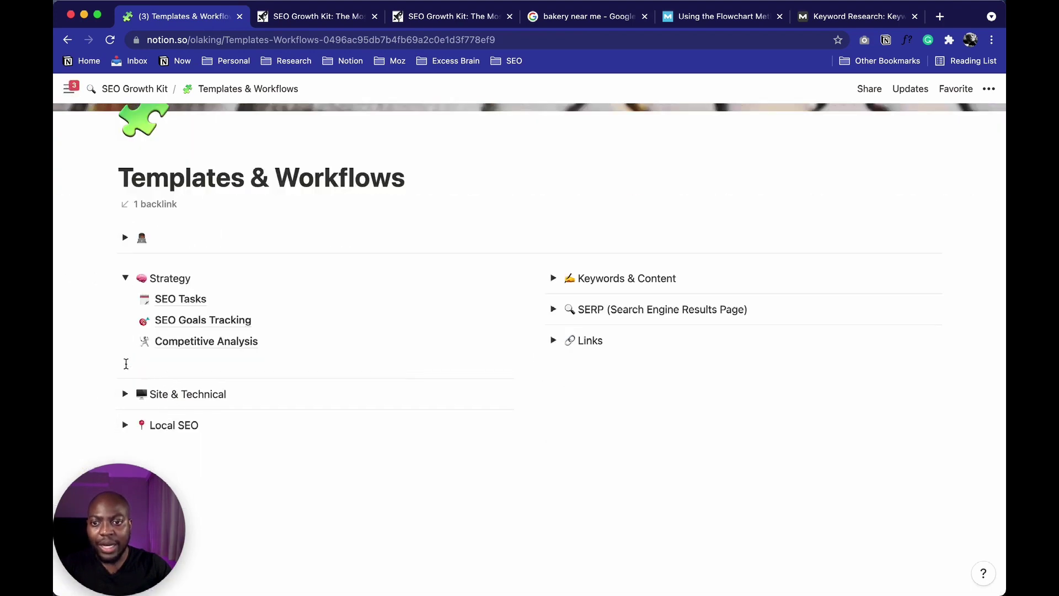
left_click(169, 296)
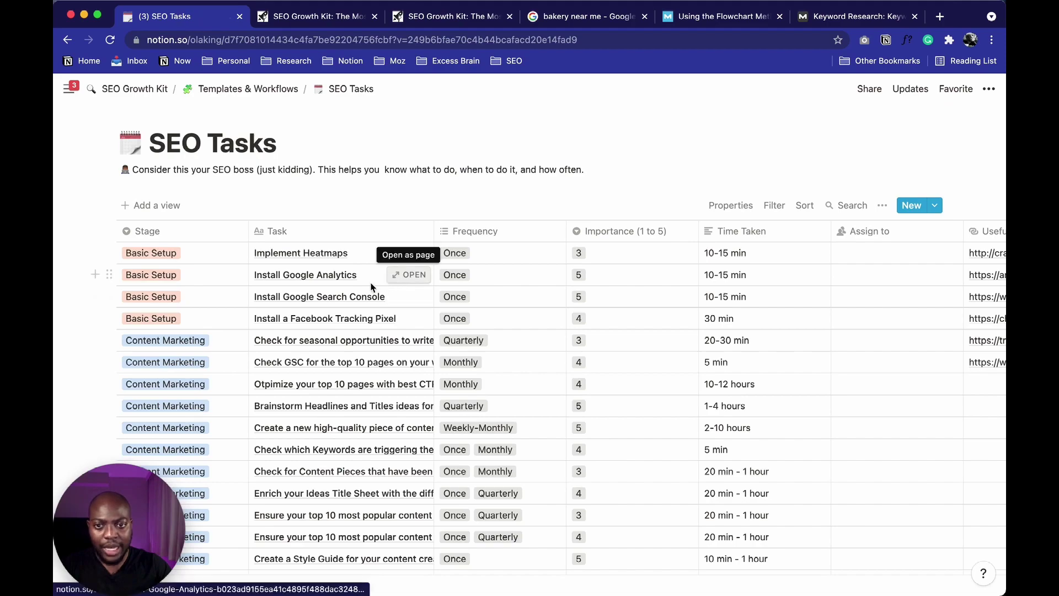
scroll(294, 282, "down", 3)
scroll(294, 282, "down", 1)
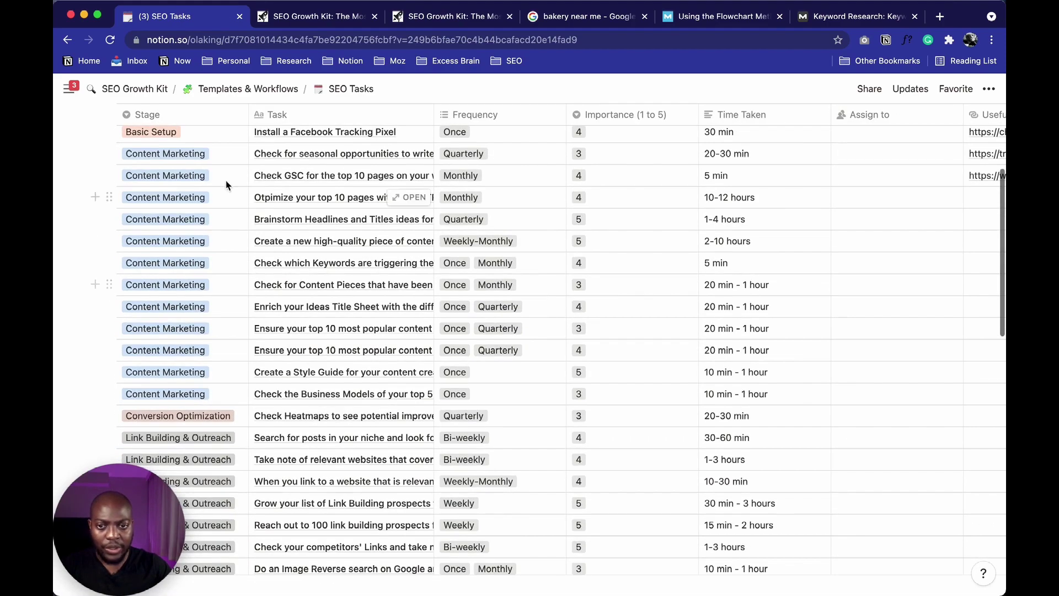
left_click(68, 40)
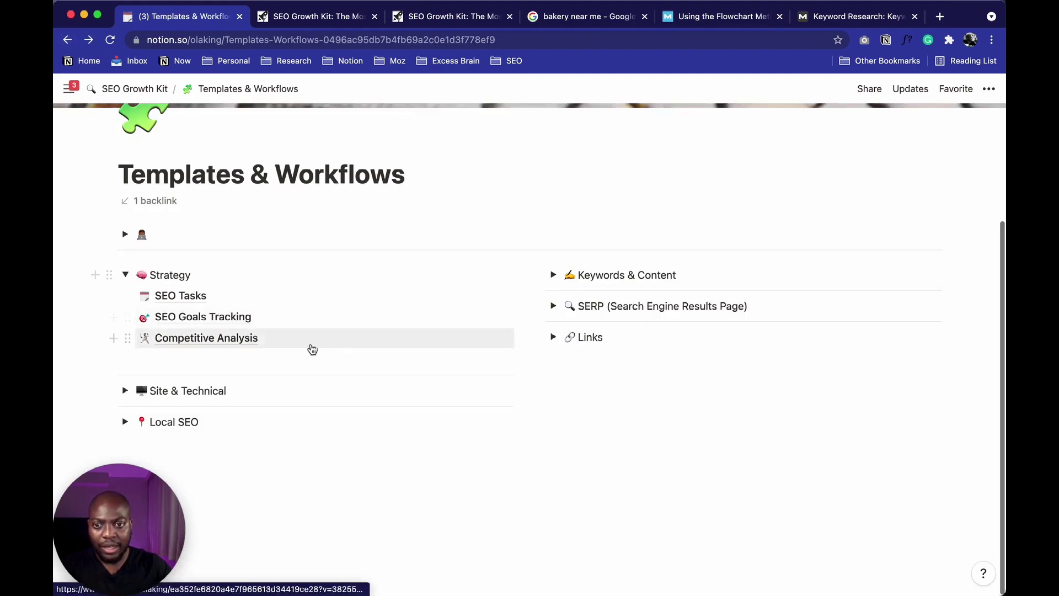
- Open SEO Goals Tracking and view the properties of the goal "Rank higher than competitors", closing its card
left_click(225, 316)
scroll(328, 302, "down", 3)
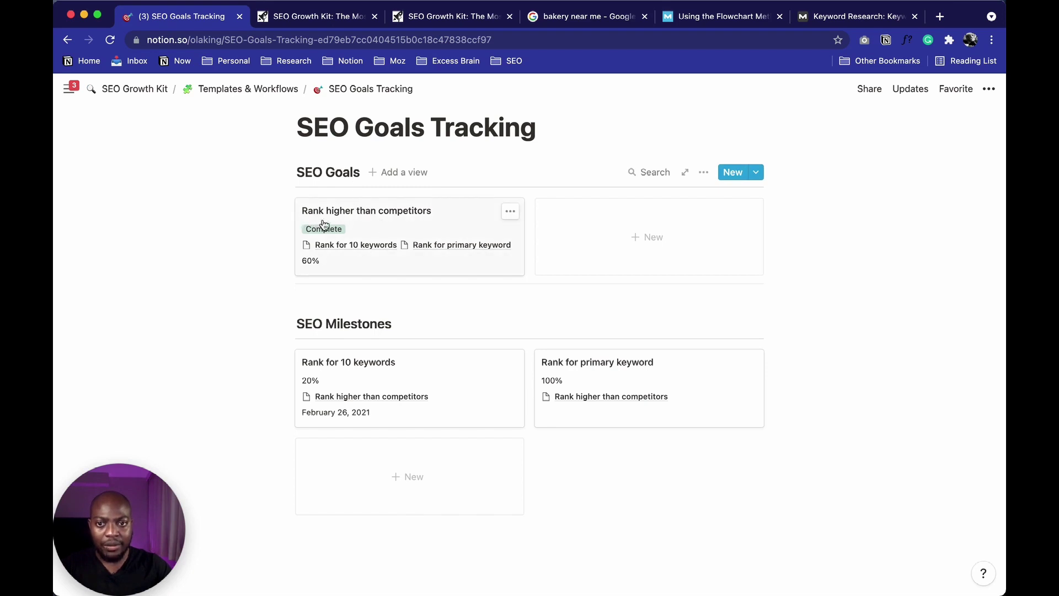
left_click(410, 217)
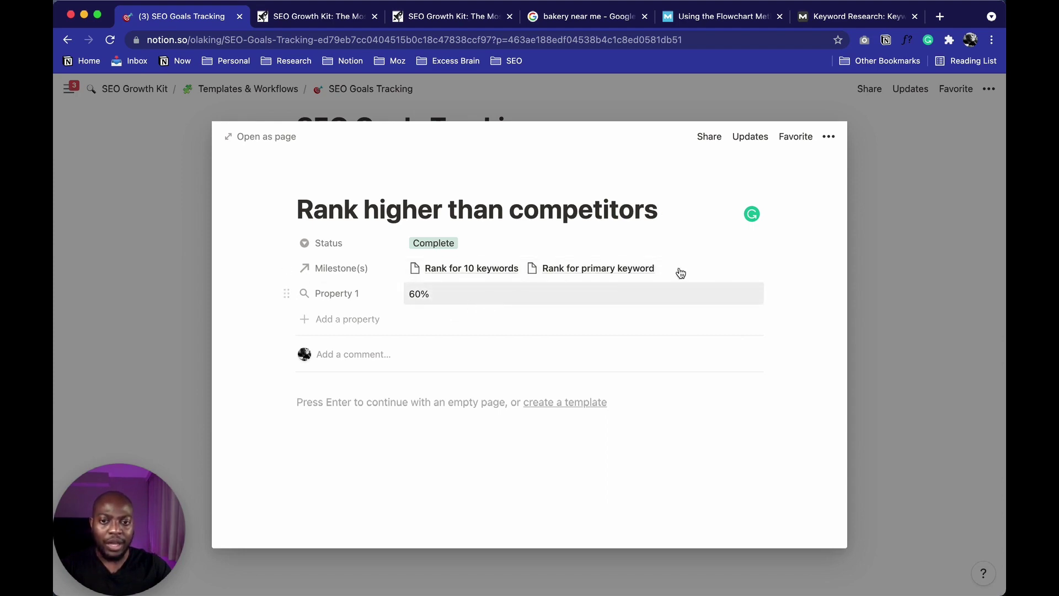
left_click(868, 276)
- Set Completed # to 5 in the "Rank for 10 keywords" milestone and close the card
scroll(438, 378, "down", 2)
left_click(406, 344)
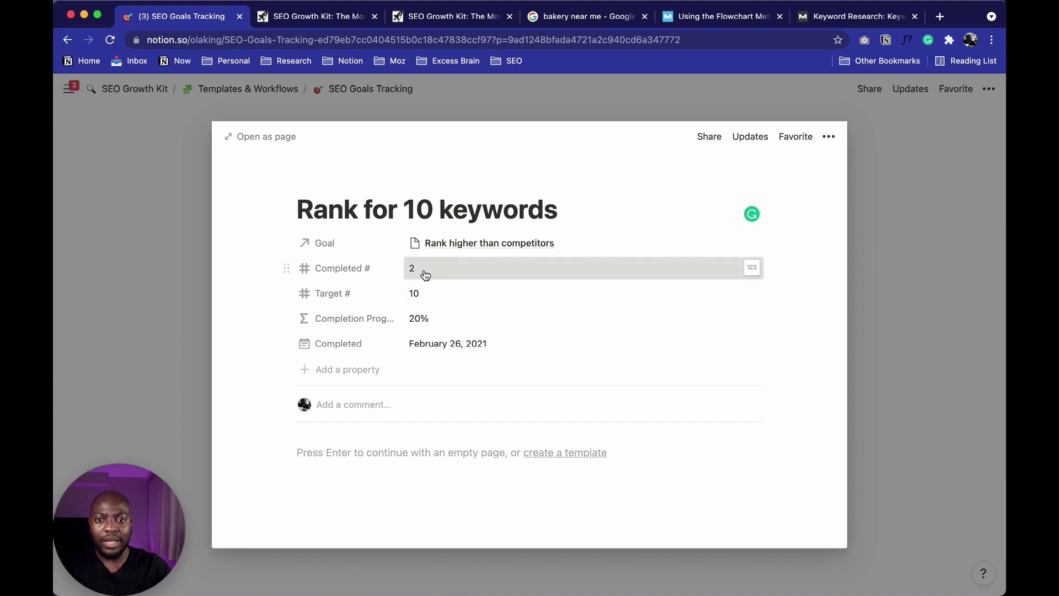
left_click(423, 271)
key("BackSpace")
type("5")
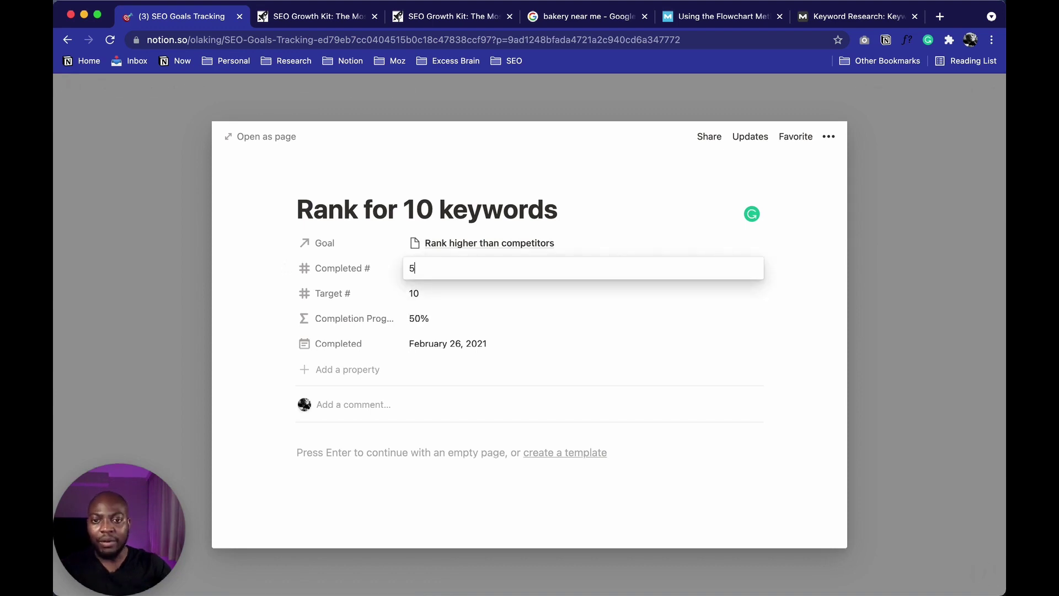
left_click(475, 331)
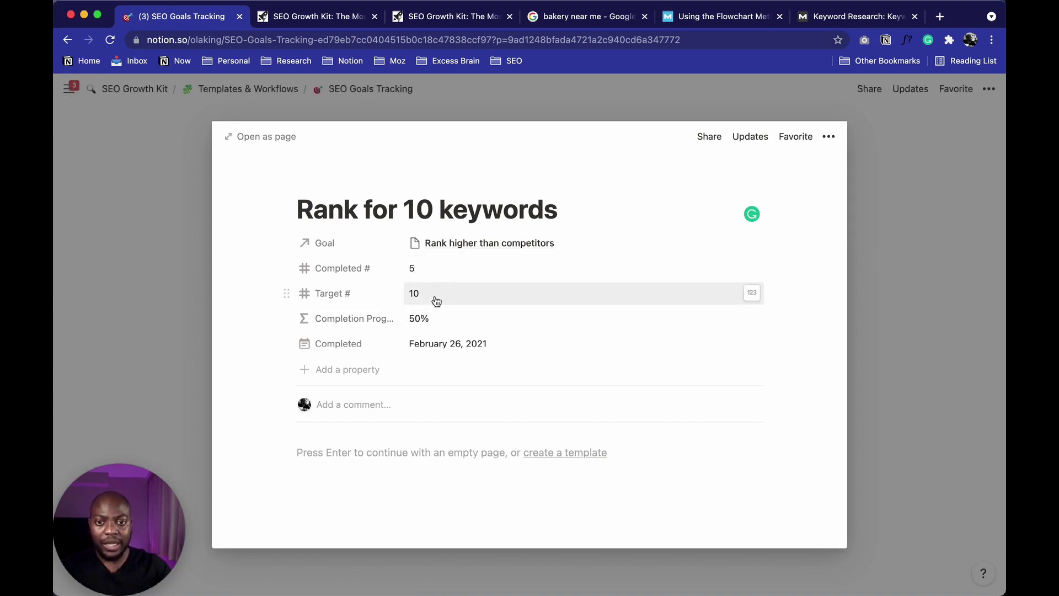
left_click(903, 274)
- Check the progress on the SEO Goals and SEO Milestones cards and return to Templates & Workflows
scroll(528, 270, "up", 4)
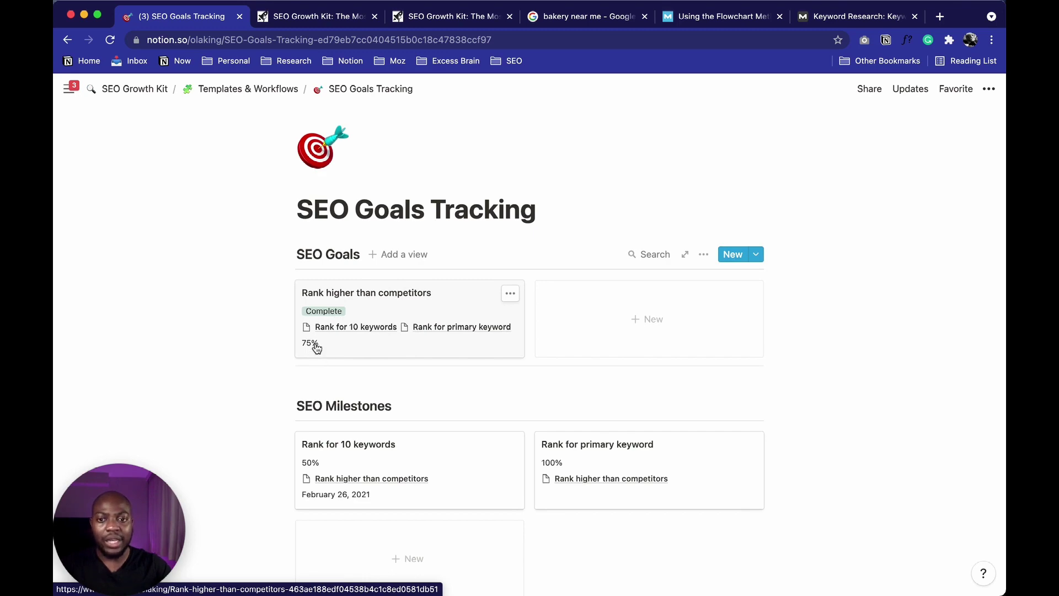
scroll(379, 367, "down", 2)
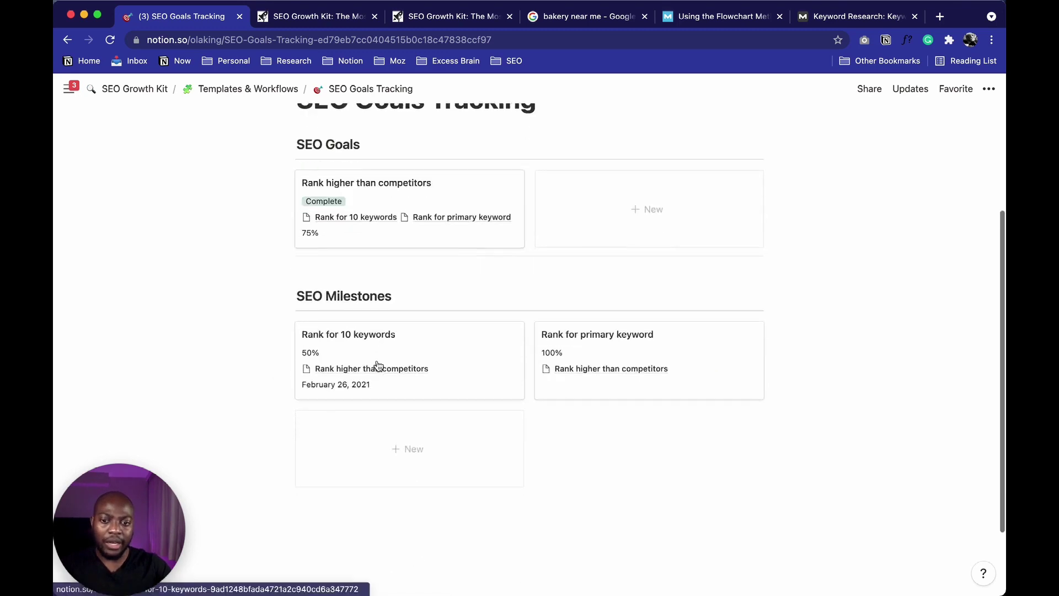
scroll(378, 365, "up", 3)
left_click(267, 88)
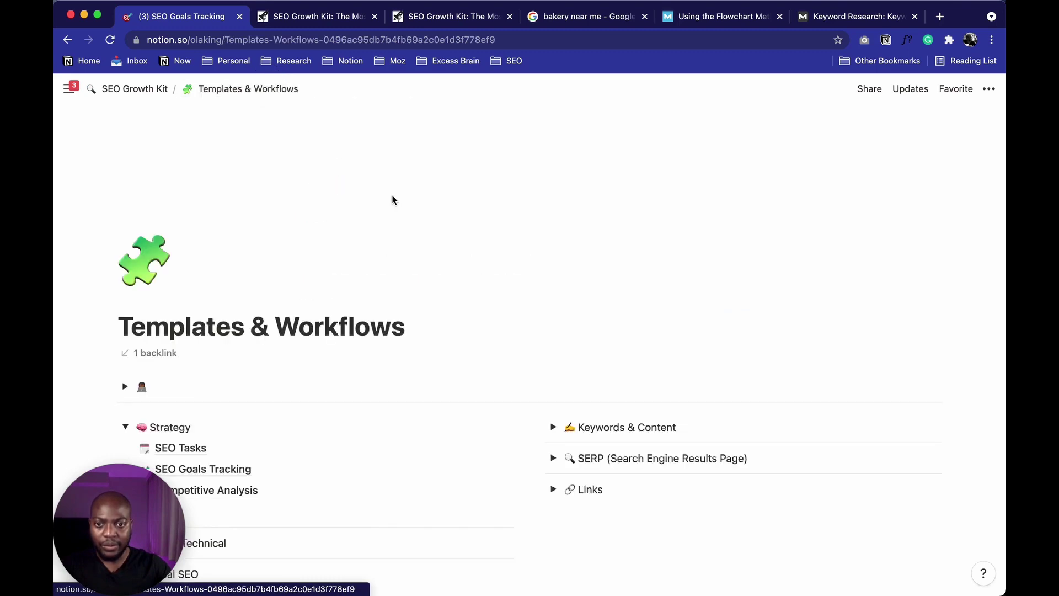
- Expand the SERP section, view the Keyword SERP Analysis instructions and table columns, and go back
scroll(392, 195, "down", 3)
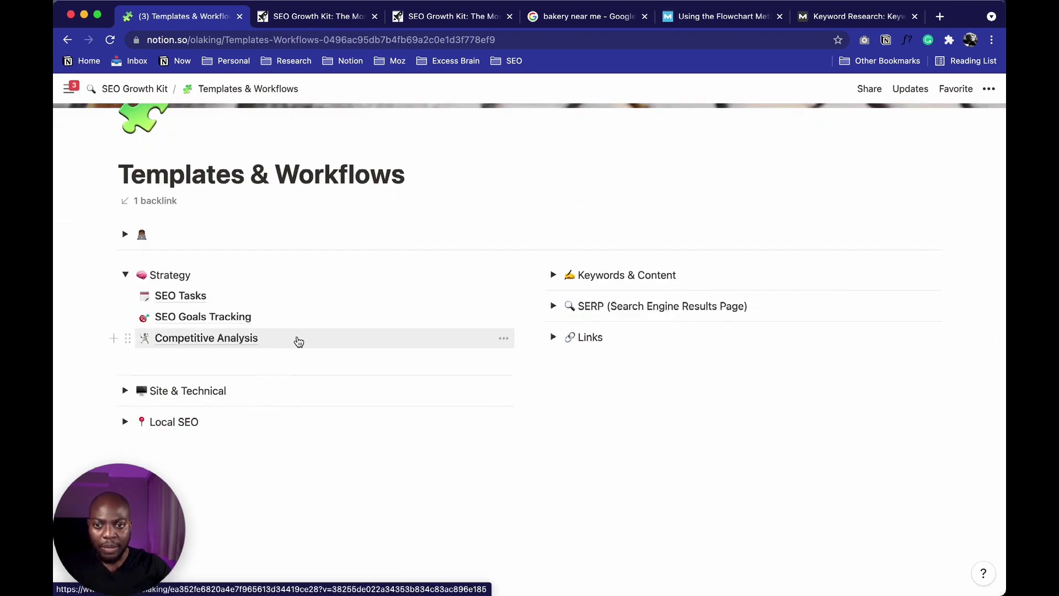
left_click(553, 306)
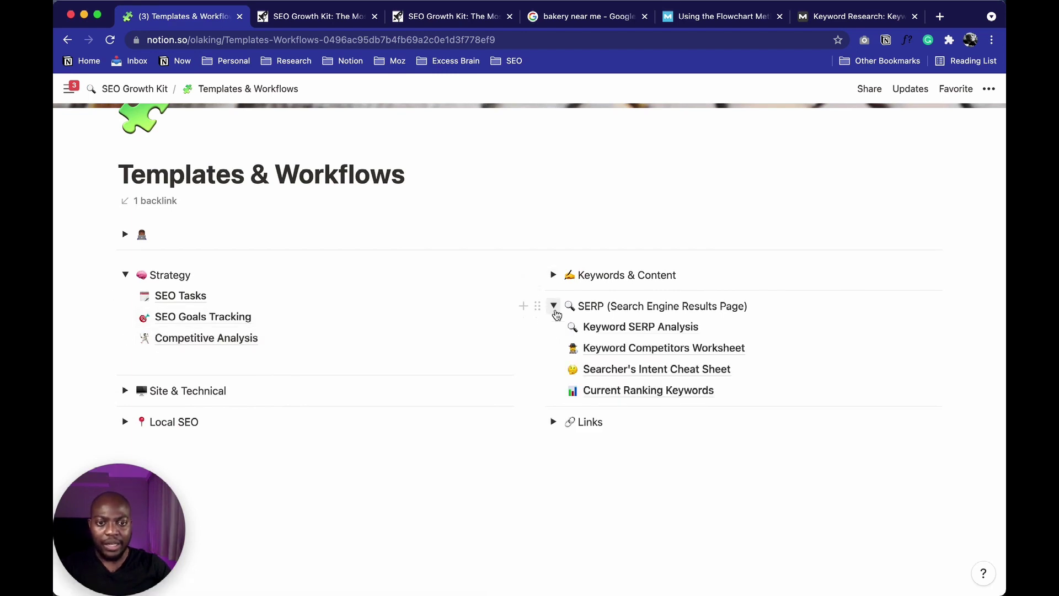
left_click(640, 327)
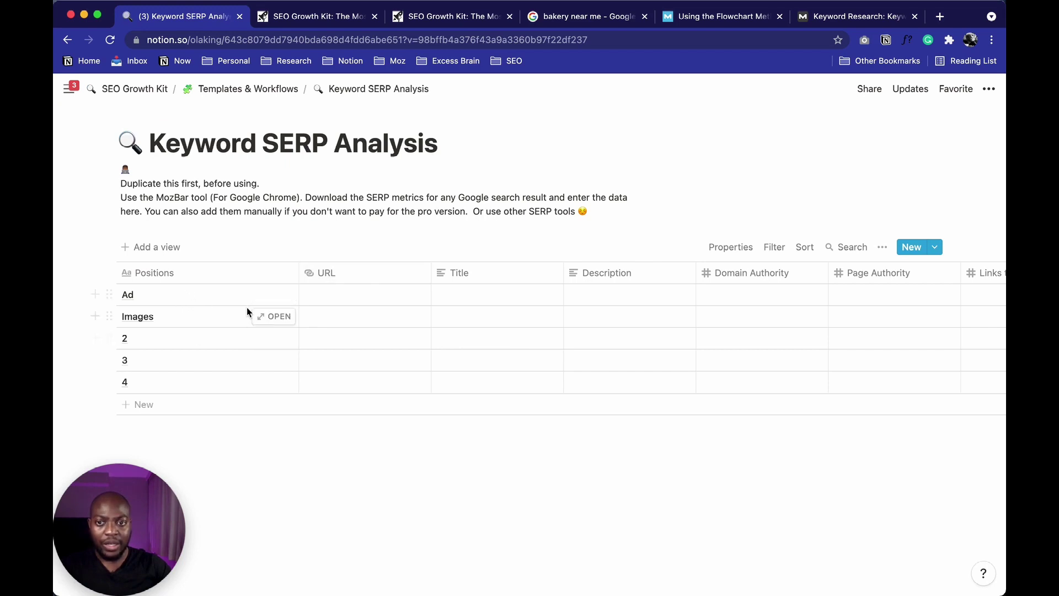
scroll(366, 374, "right", 5)
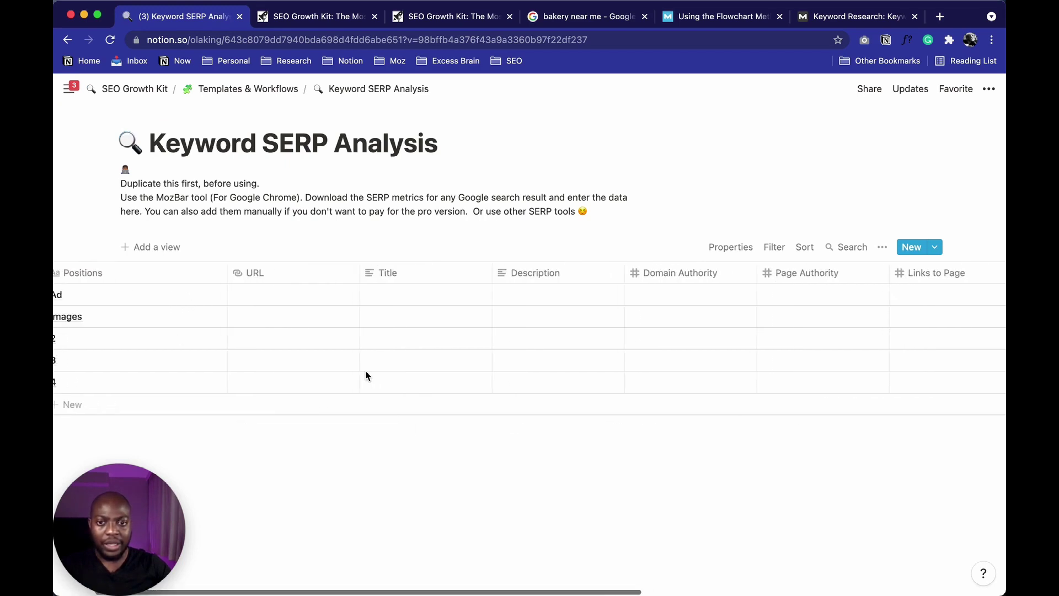
scroll(358, 315, "right", 15)
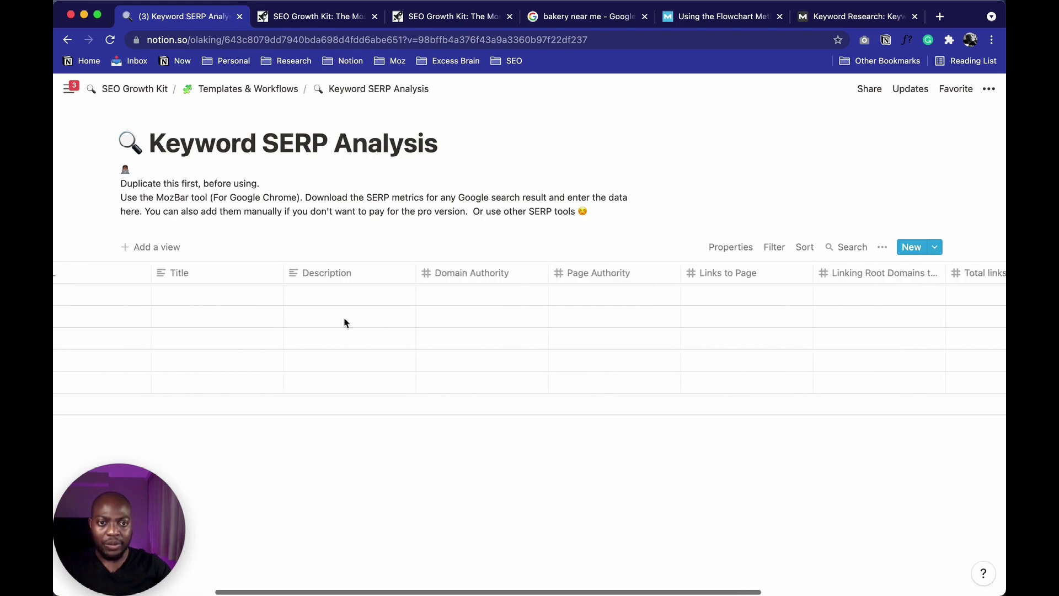
left_click(72, 41)
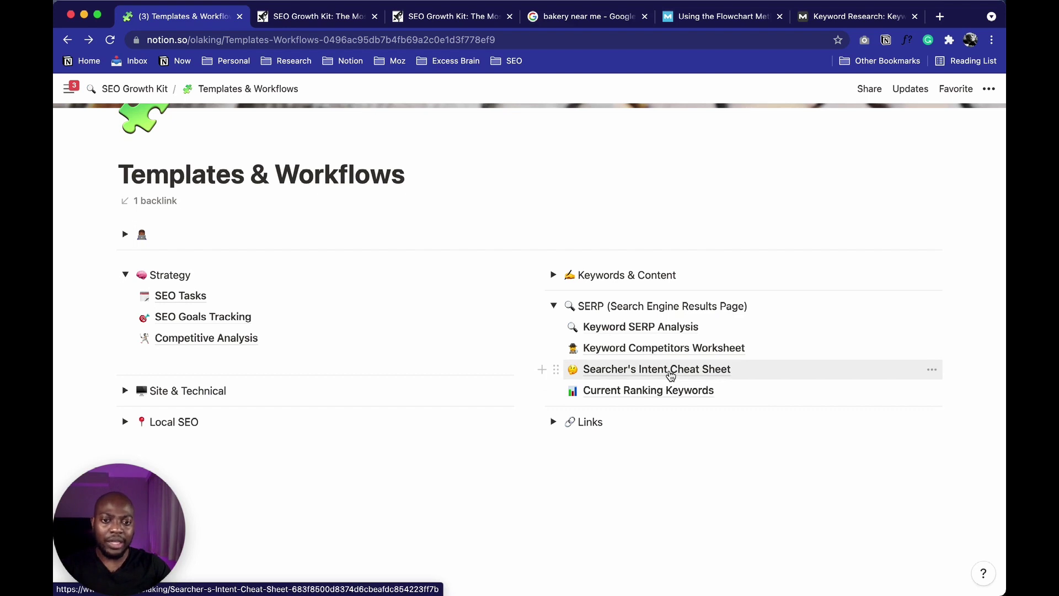
- View the Keyword Competitors Worksheet and the Searcher's Intent Cheat Sheet with its chart, returning to Templates & Workflows after each
left_click(643, 349)
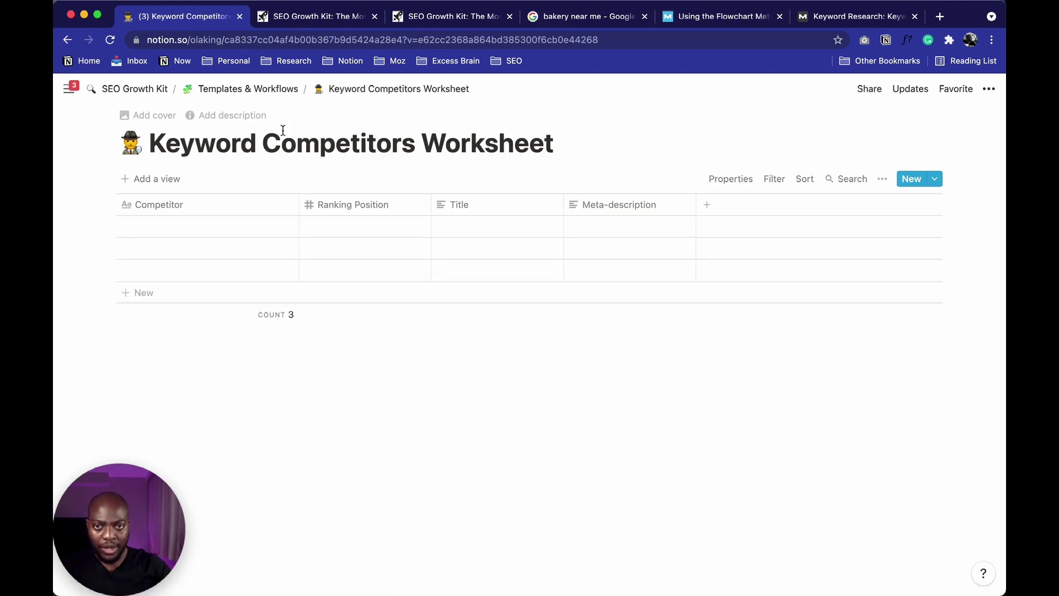
left_click(66, 40)
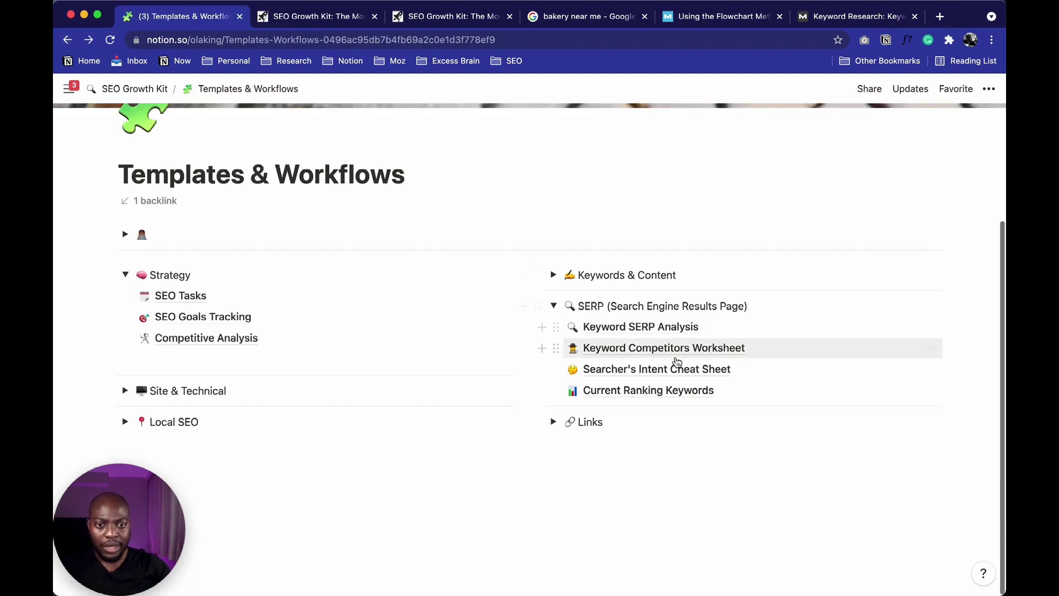
left_click(665, 374)
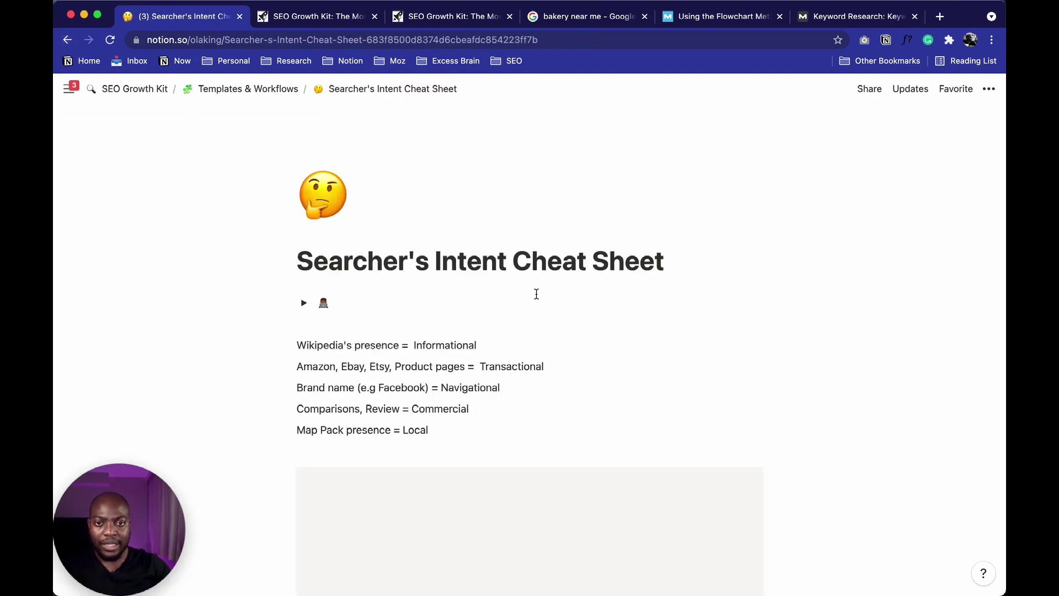
scroll(513, 302, "down", 7)
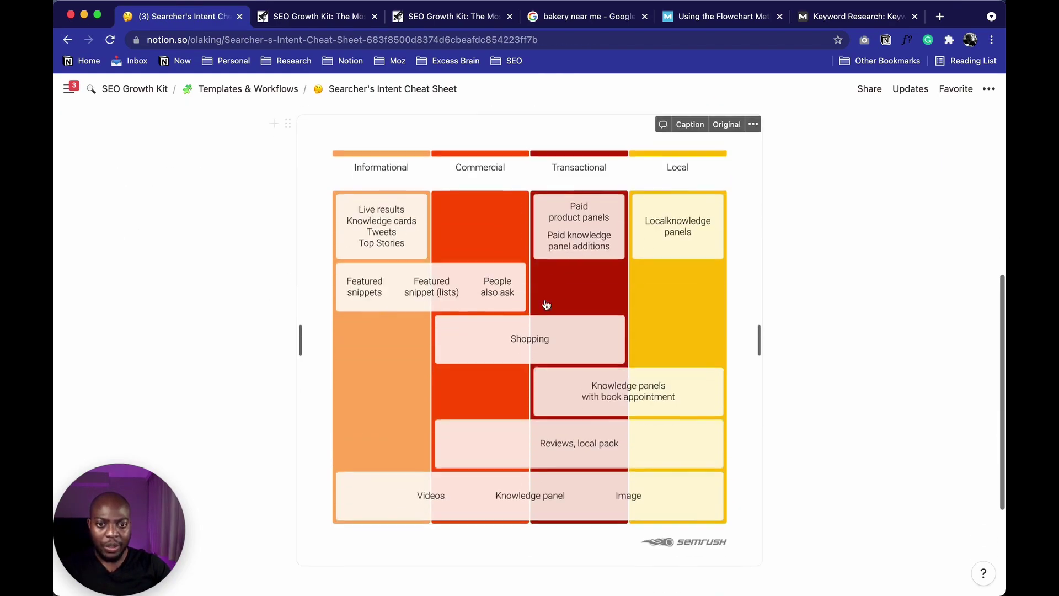
scroll(530, 316, "up", 5)
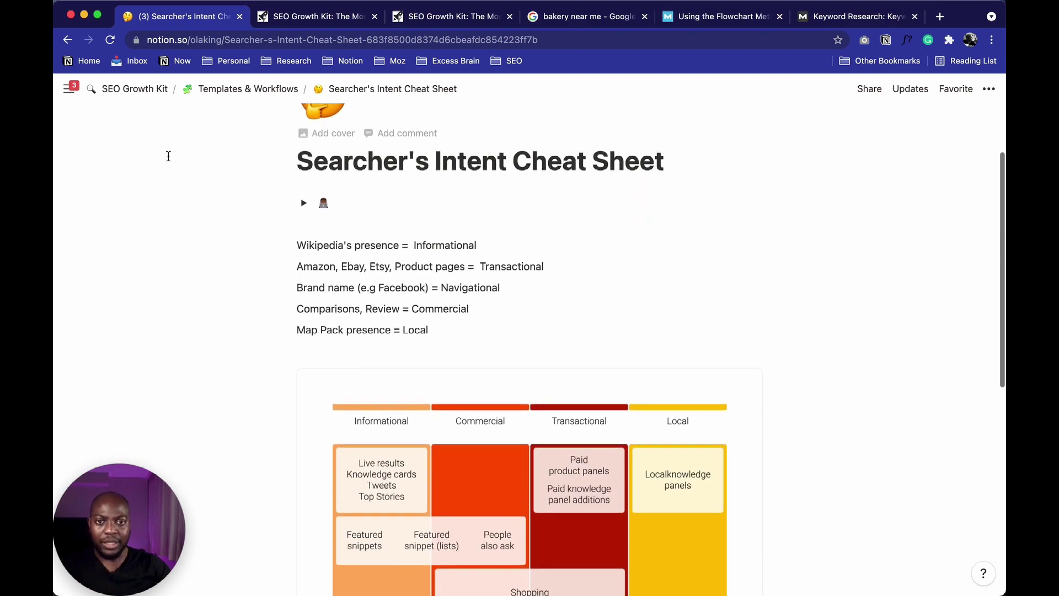
left_click(68, 41)
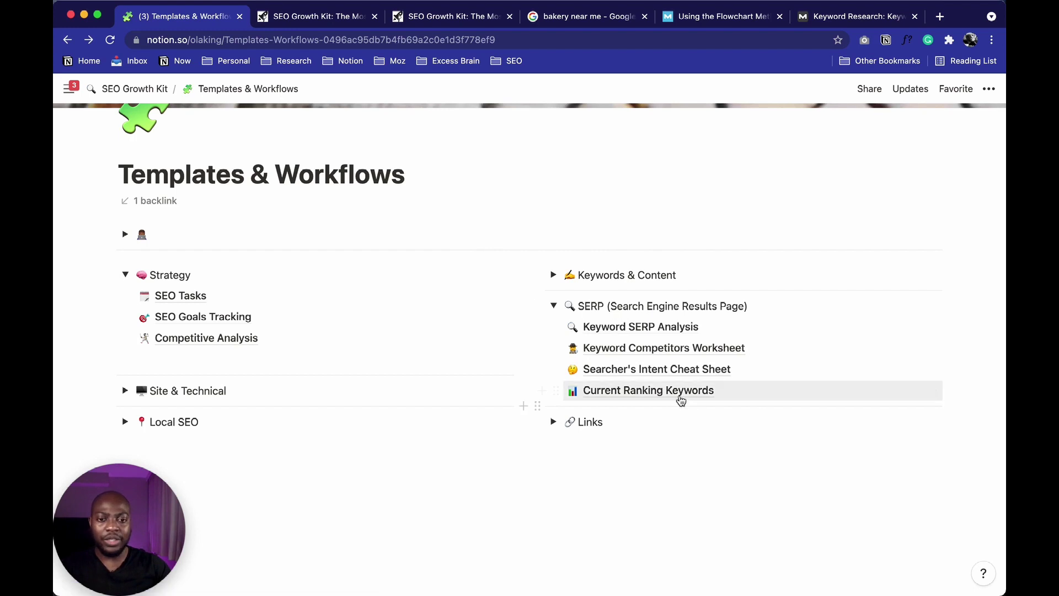
- View the Current Ranking Keywords table, return to Templates & Workflows, and expand the Links section
left_click(663, 395)
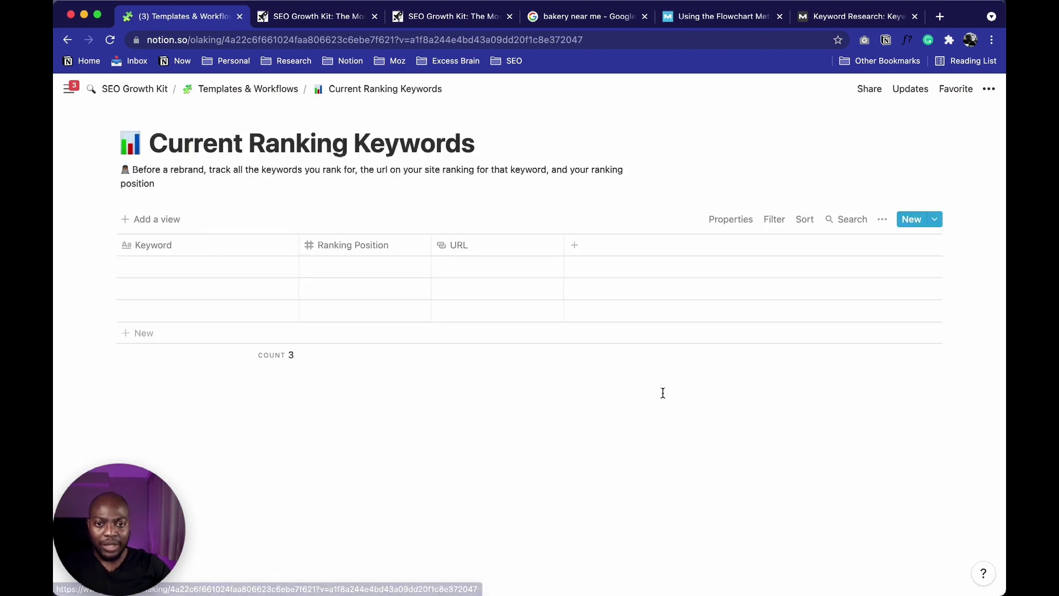
left_click(68, 40)
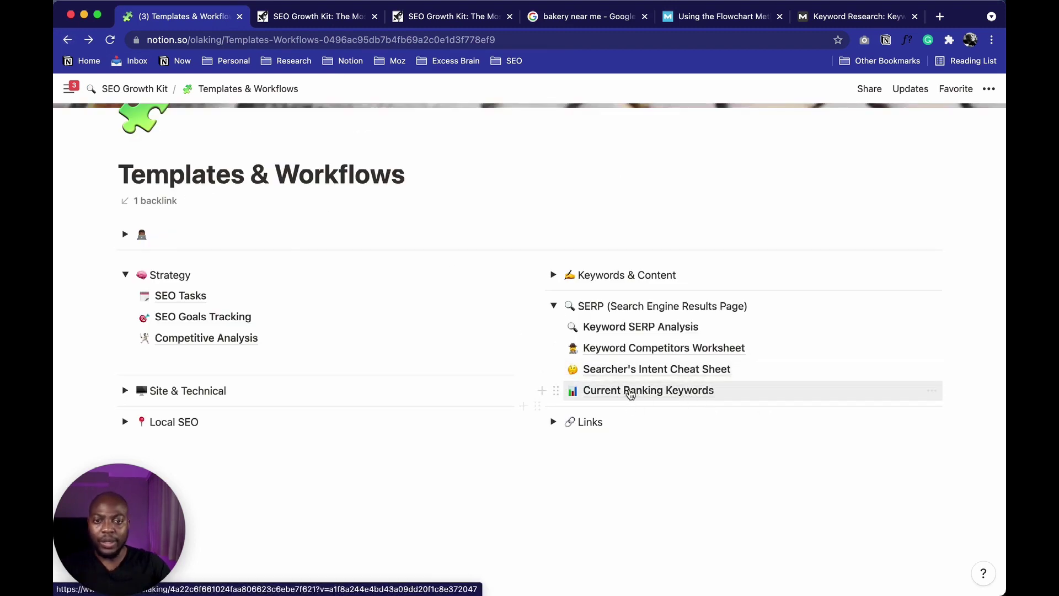
left_click(552, 422)
scroll(623, 336, "down", 3)
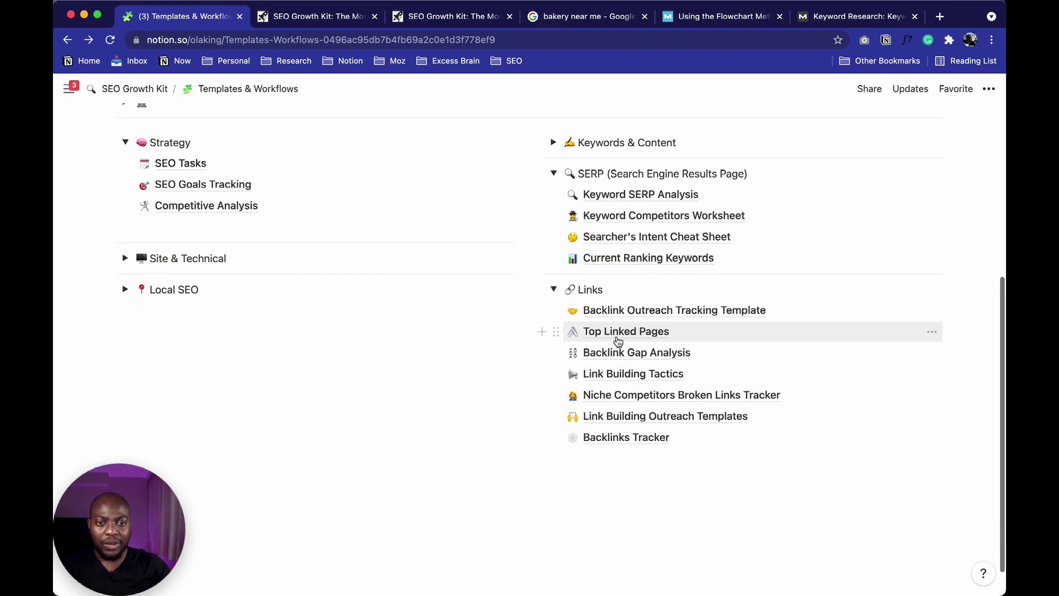
- Open the Backlink Outreach Tracking Template briefly, go back, and view the Top Linked Pages table across its columns
left_click(649, 309)
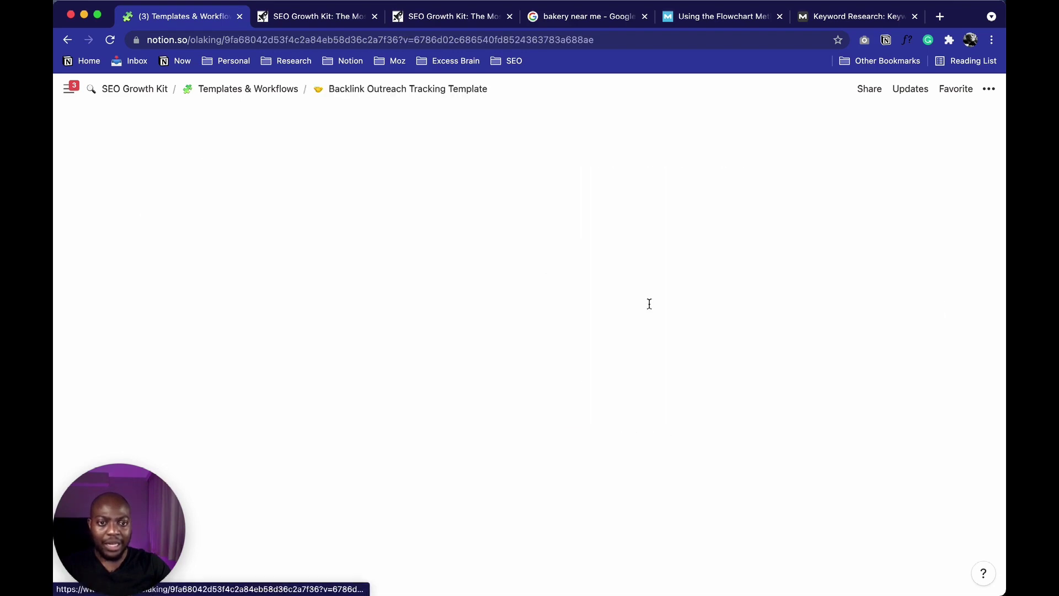
left_click(67, 40)
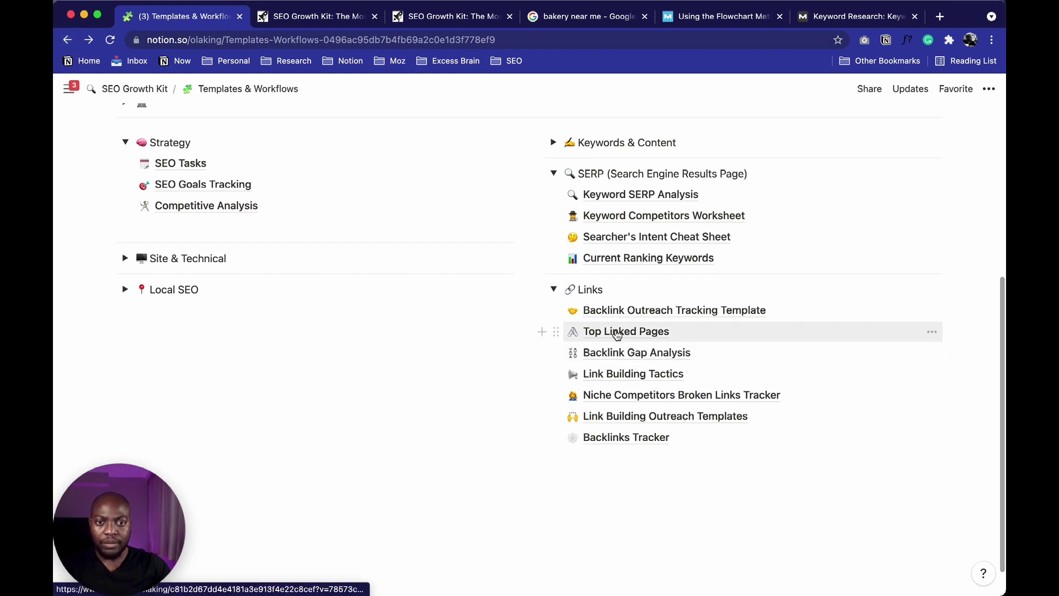
left_click(616, 333)
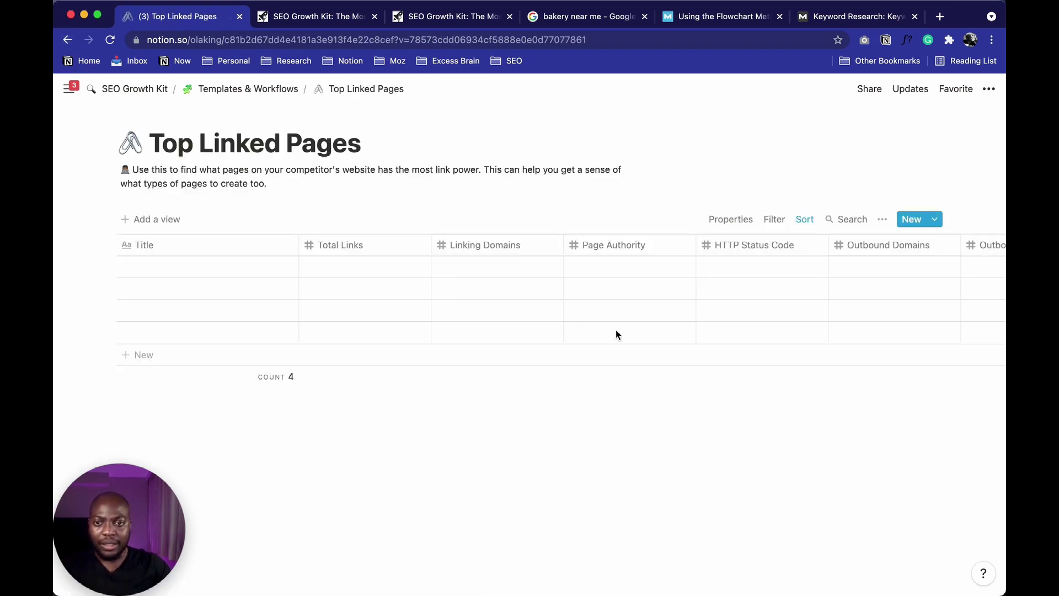
scroll(528, 295, "right", 5)
scroll(528, 296, "left", 5)
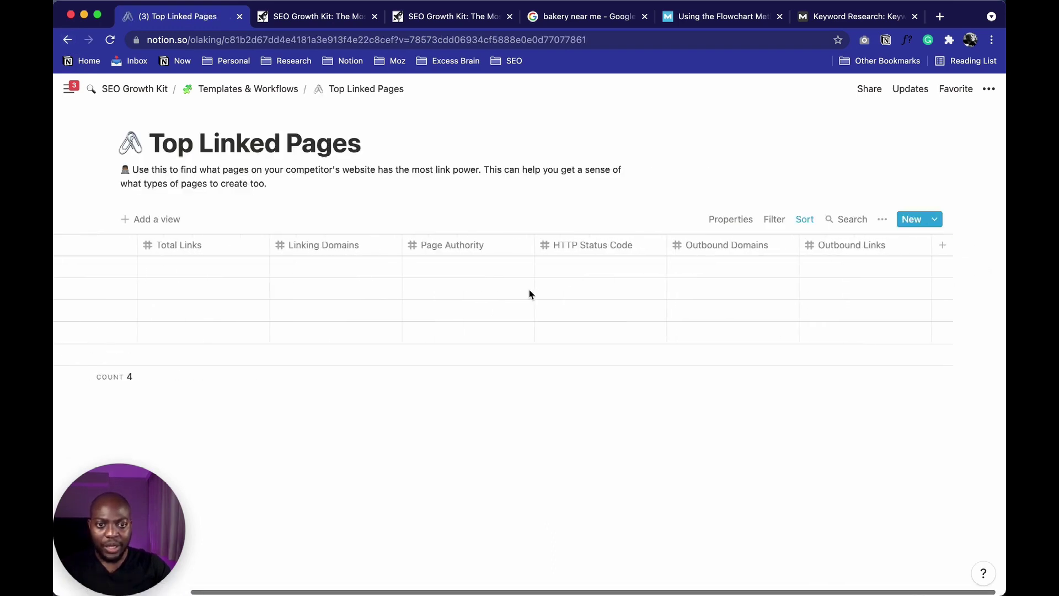
- Return to Templates & Workflows, view the Backlink Gap Analysis table and its link status options for Your Site, and go back
left_click(66, 39)
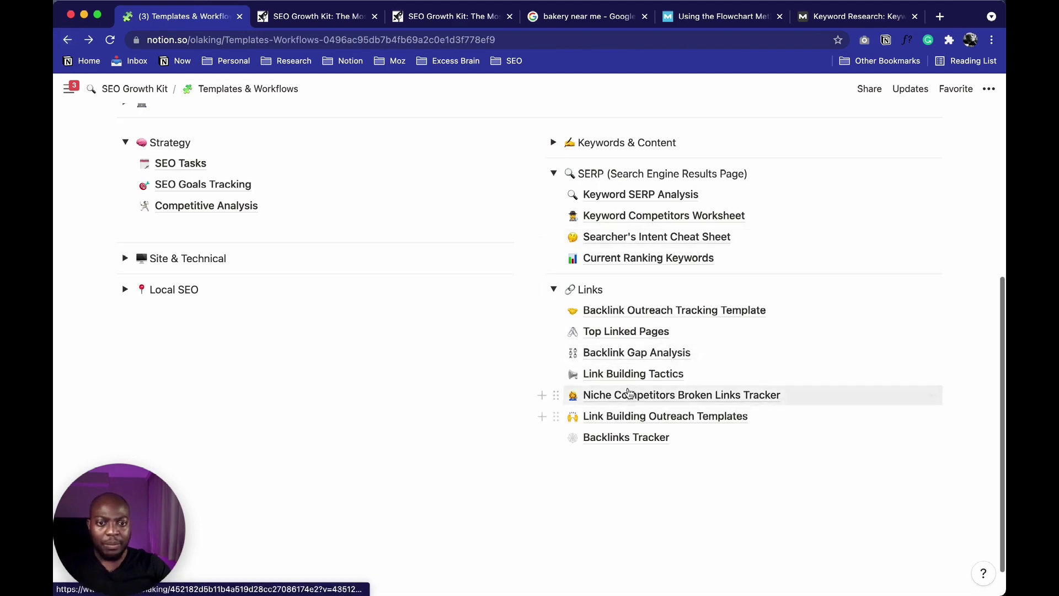
left_click(634, 356)
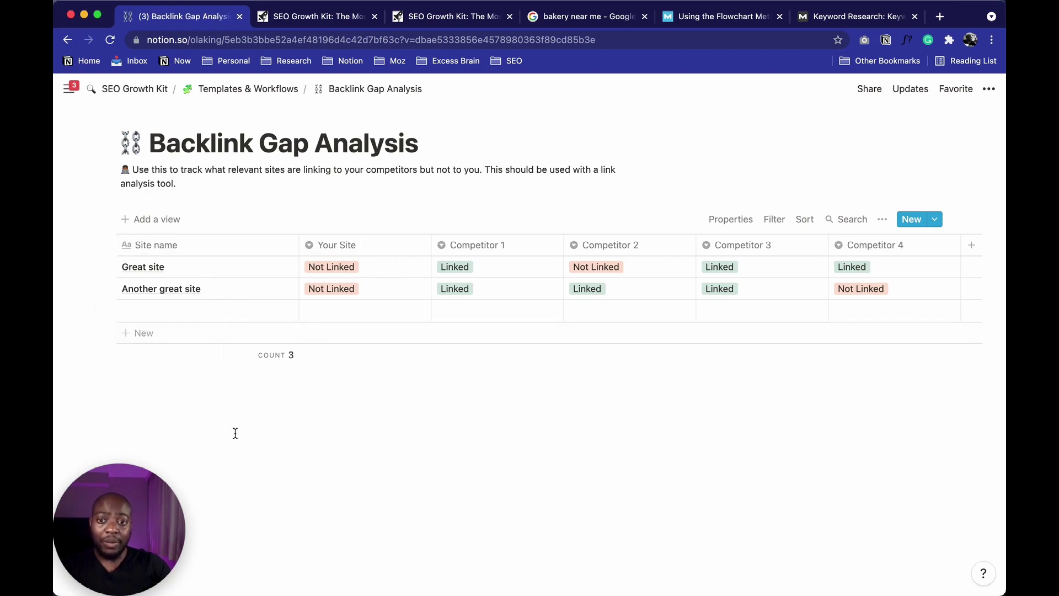
left_click(359, 316)
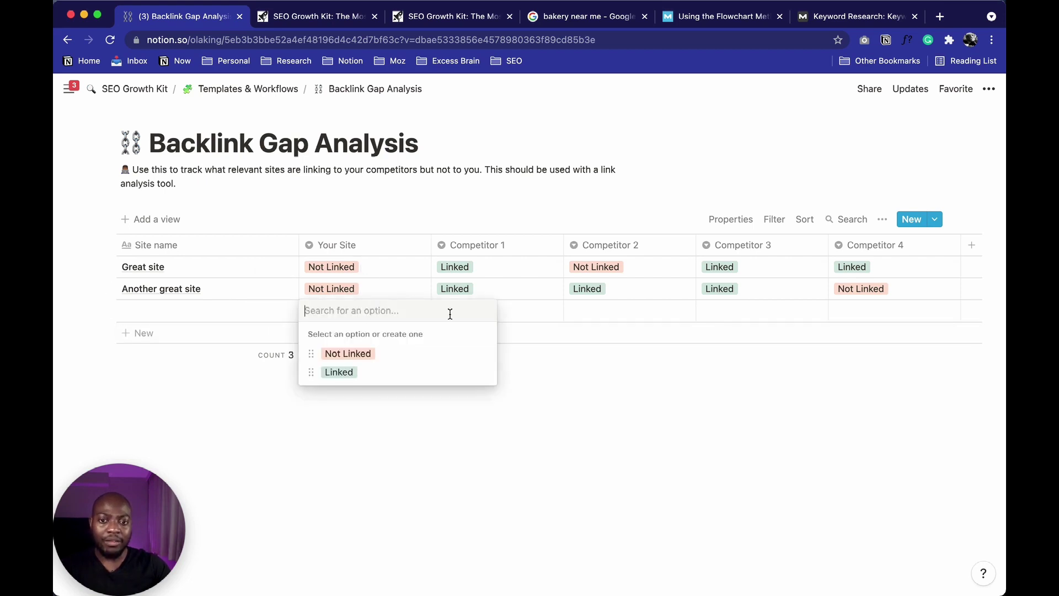
left_click(514, 312)
scroll(648, 312, "right", 2)
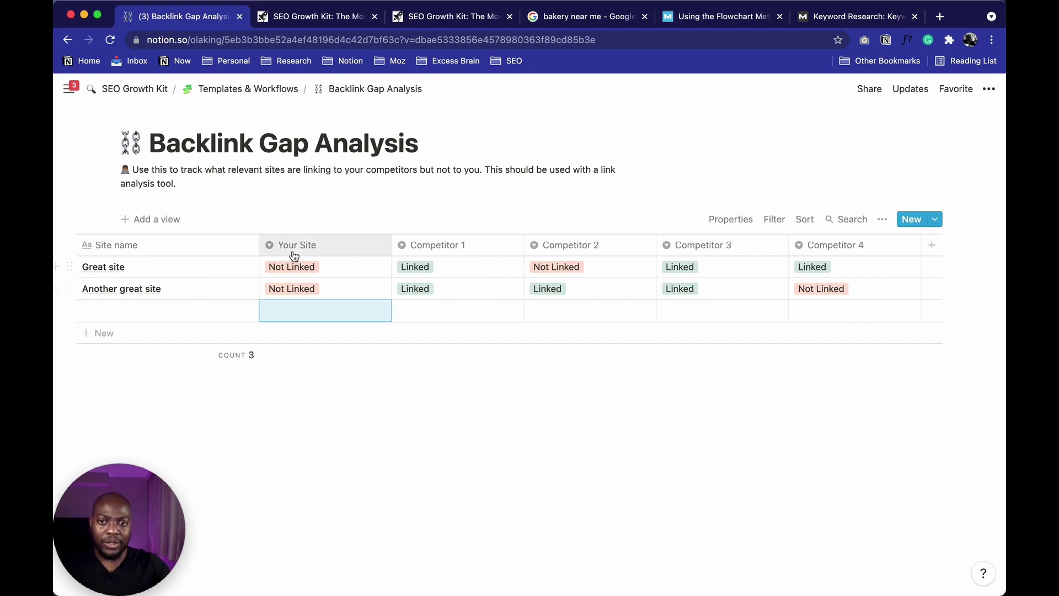
key("super+bracketleft")
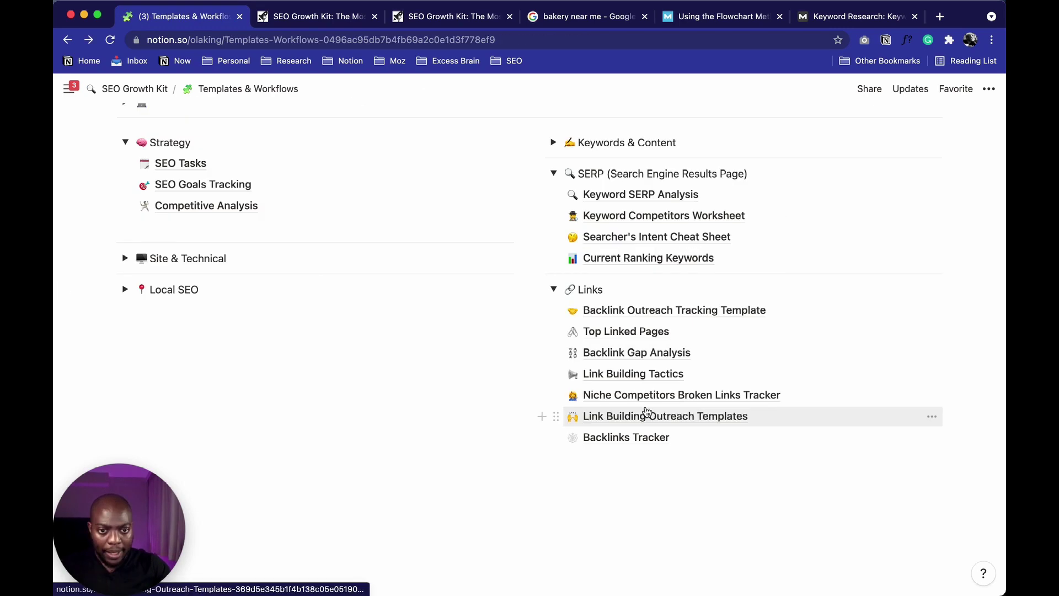
- Read through the Link Building Tactics checklist in the Links section and return to Templates & Workflows
left_click(649, 375)
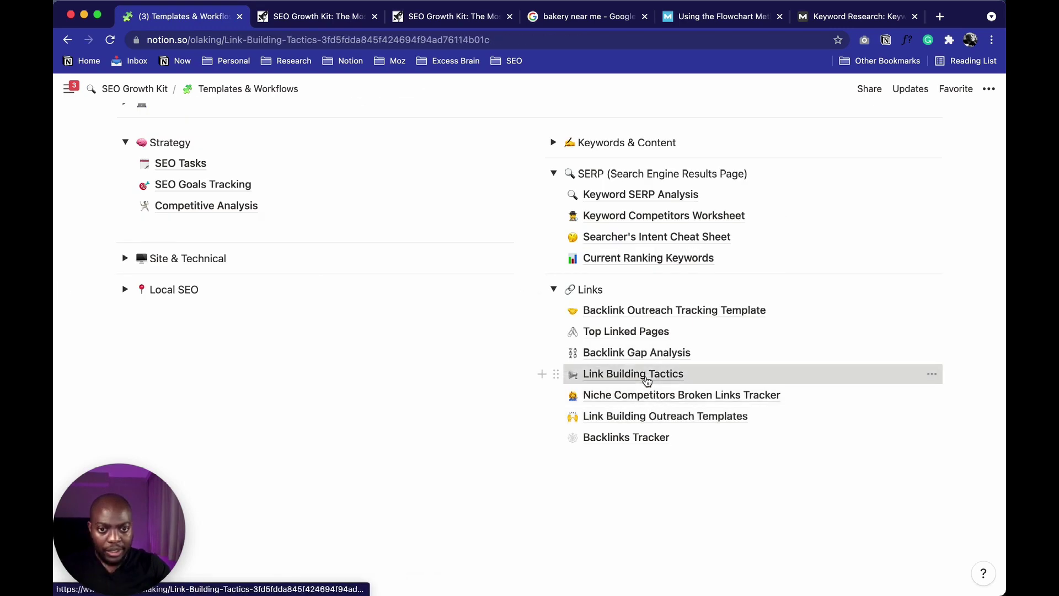
scroll(557, 360, "down", 6)
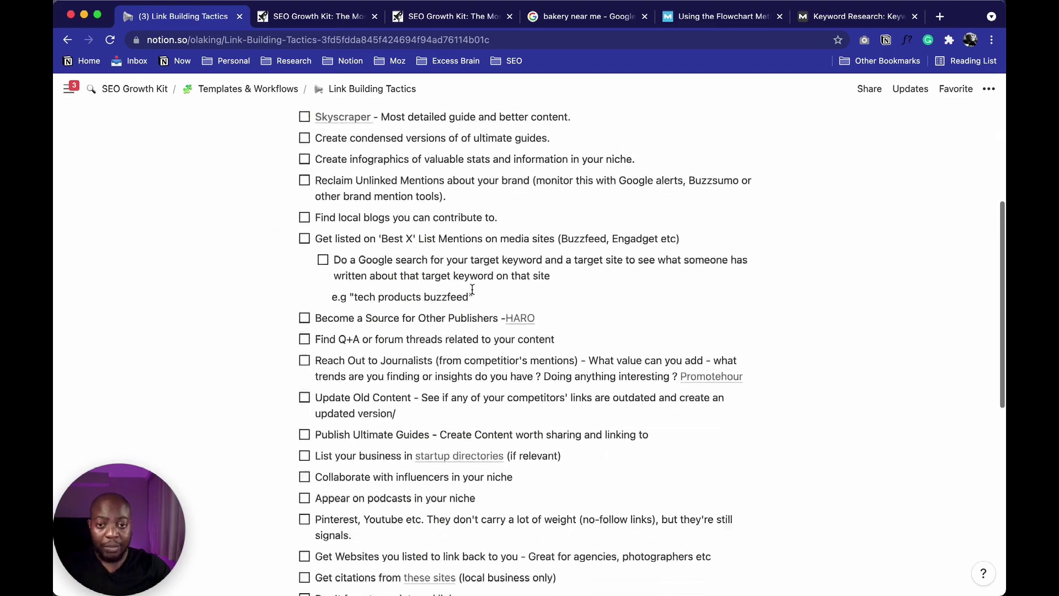
scroll(441, 386, "up", 2)
scroll(472, 289, "down", 10)
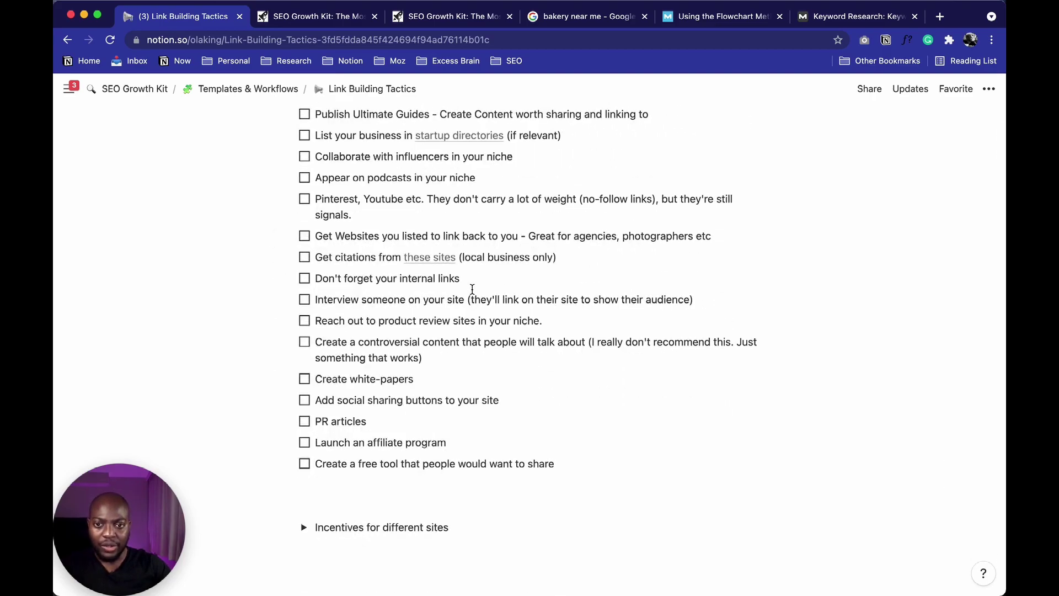
scroll(480, 281, "up", 3)
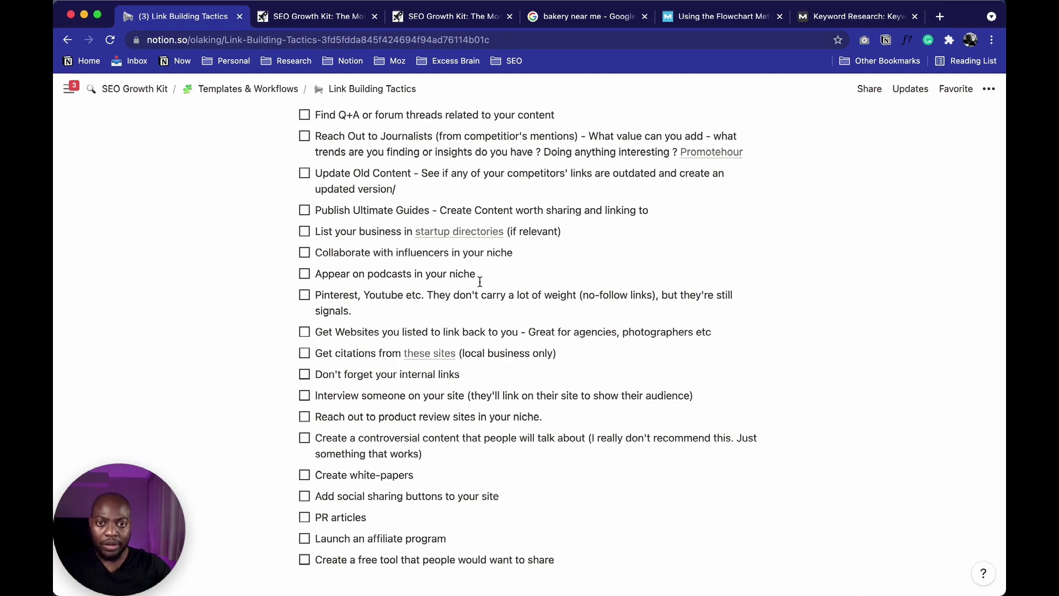
scroll(480, 281, "down", 4)
scroll(406, 281, "up", 5)
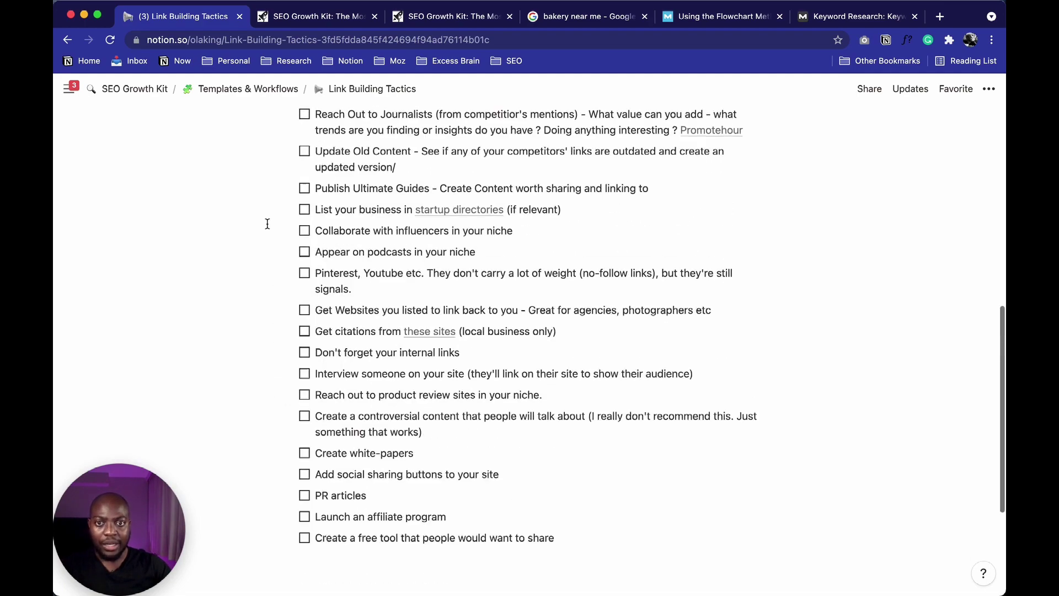
left_click(65, 40)
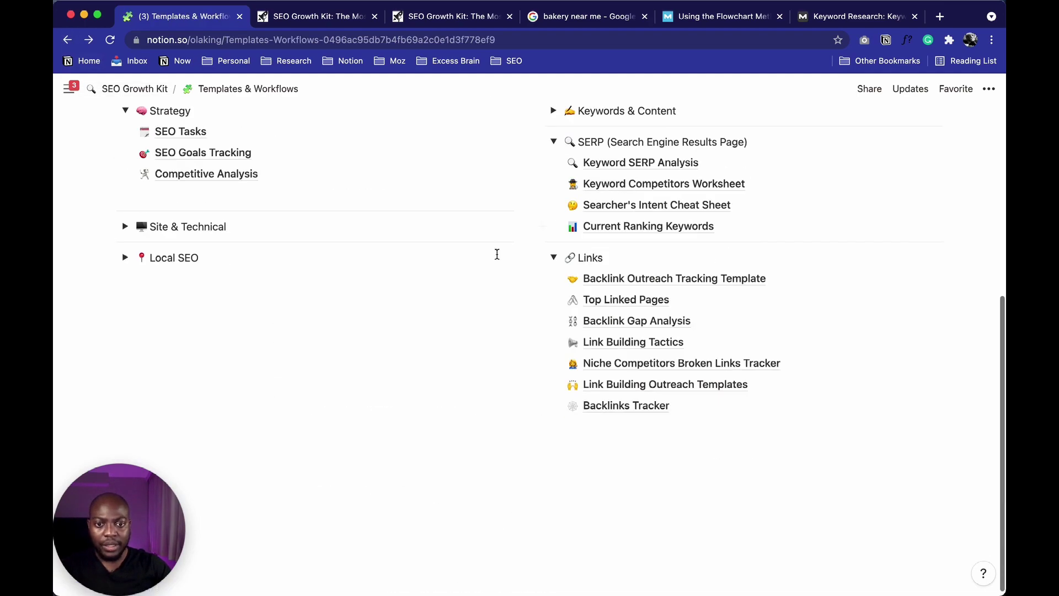
- Reopen Link Building Tactics, expand Incentives for different sites to read its entries, and go back
left_click(602, 343)
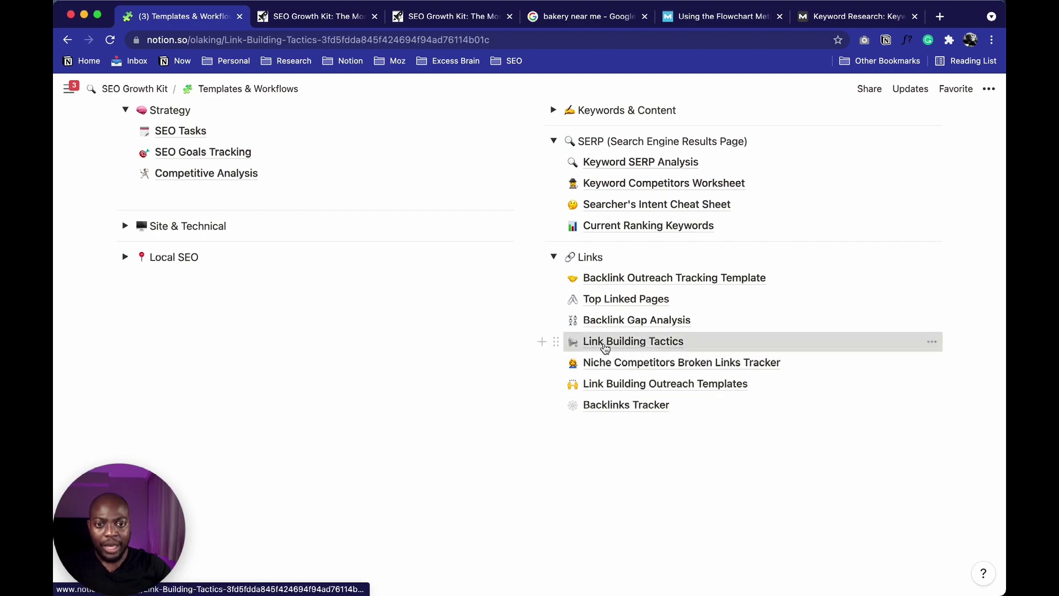
scroll(471, 374, "down", 5)
scroll(471, 374, "down", 5)
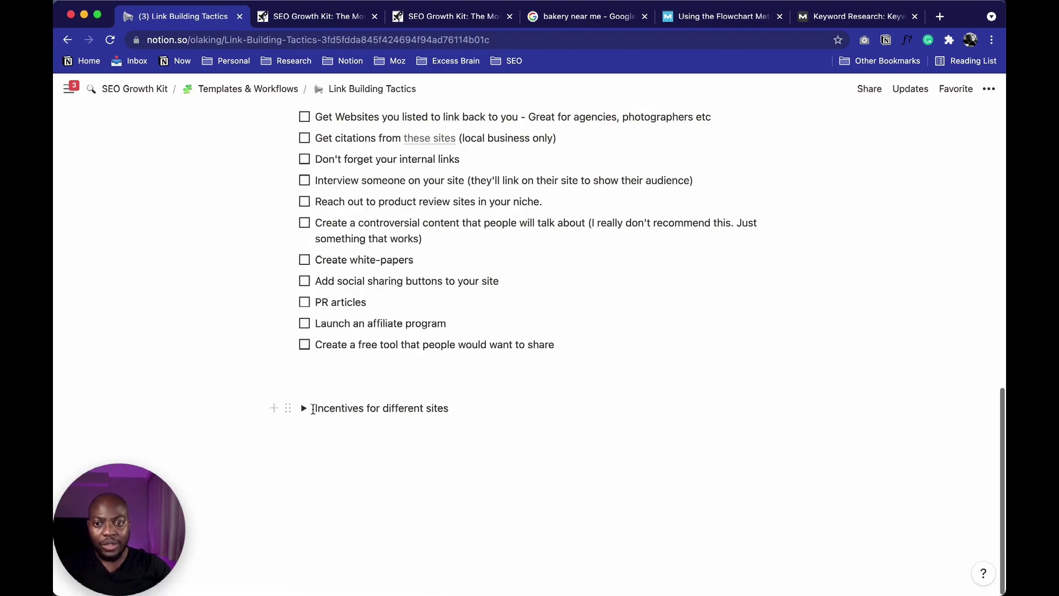
left_click(303, 408)
scroll(435, 463, "down", 3)
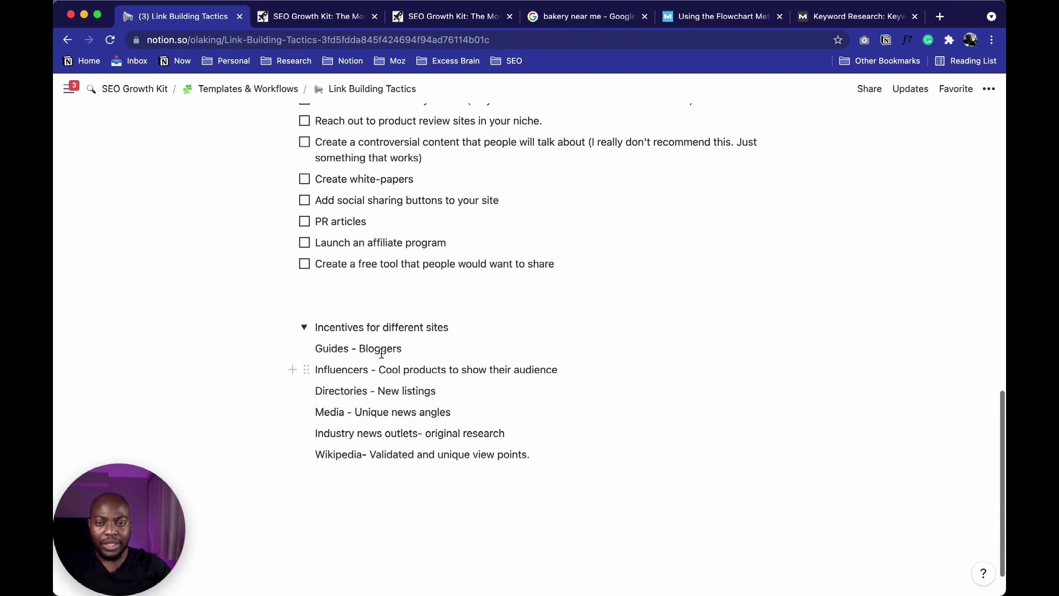
left_click(69, 41)
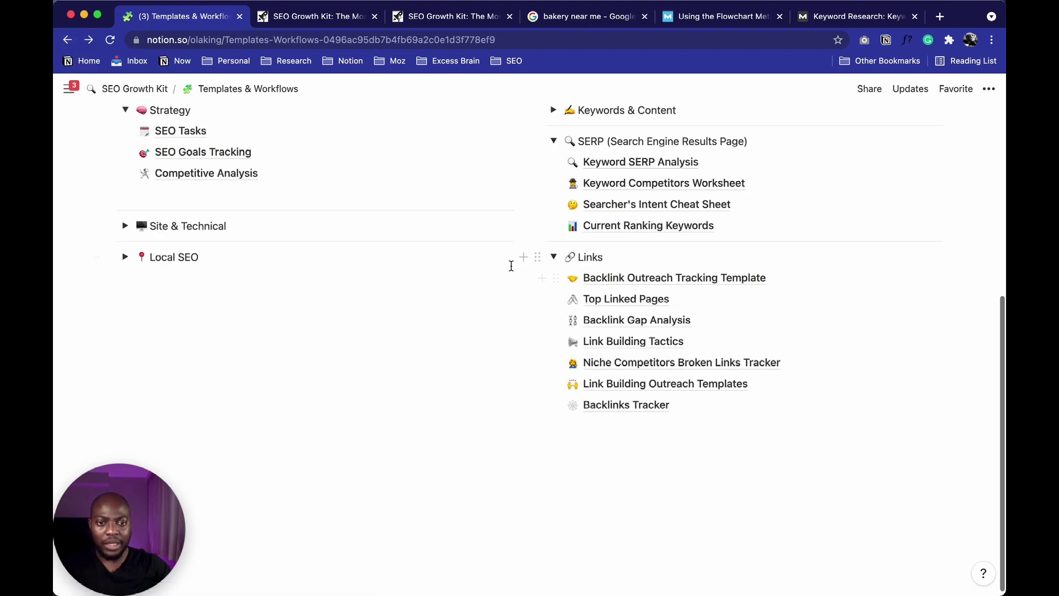
- View the Niche Competitors Broken Links Tracker and the Backlinks Tracker, returning to Templates & Workflows after each
left_click(643, 364)
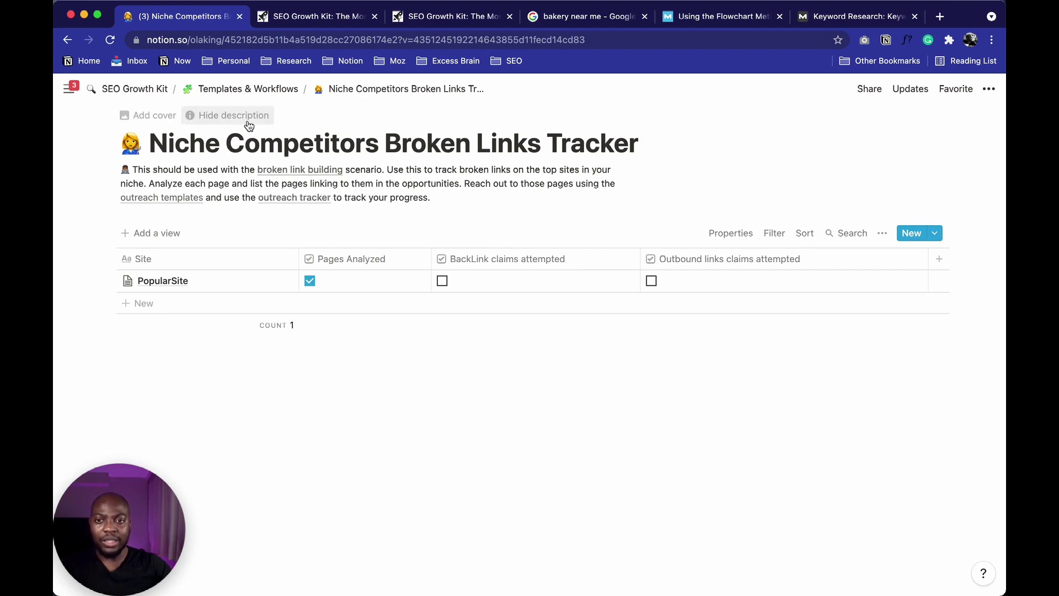
left_click(68, 40)
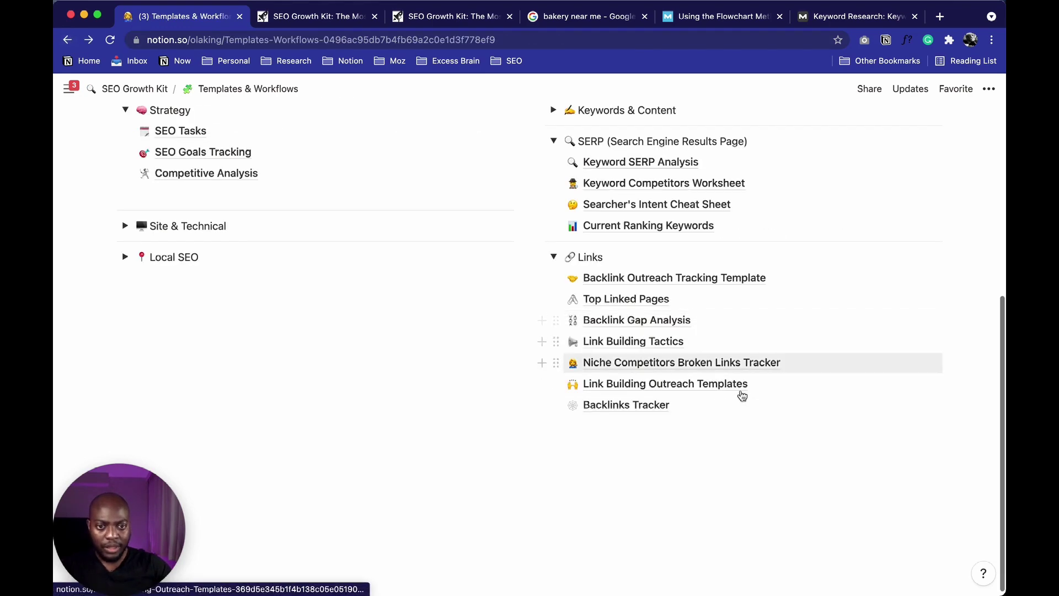
left_click(656, 405)
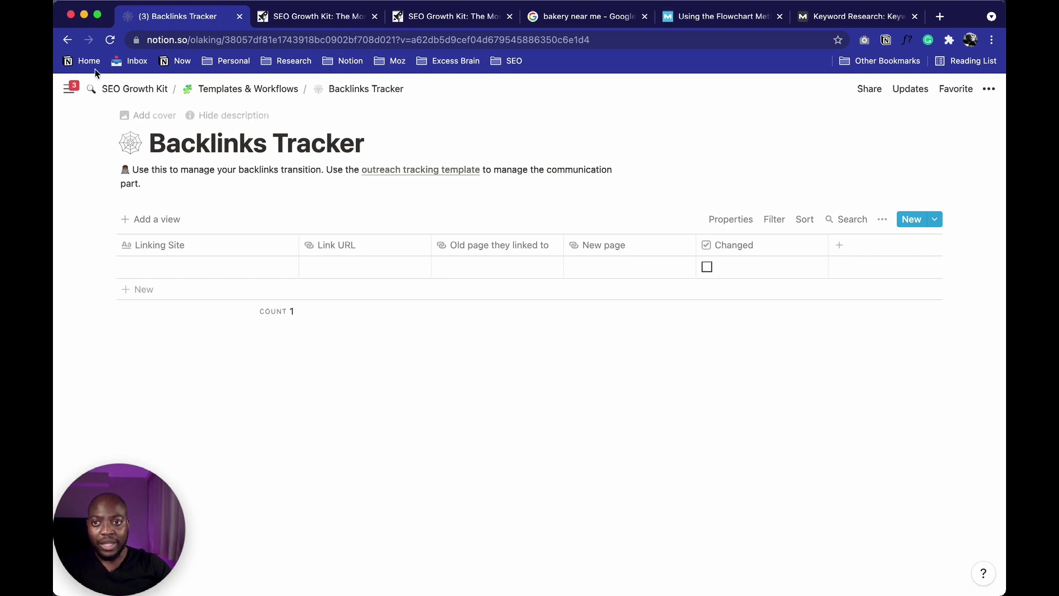
left_click(67, 39)
- Collapse the Links and SERP sections and expand the Site & Technical section
left_click(554, 348)
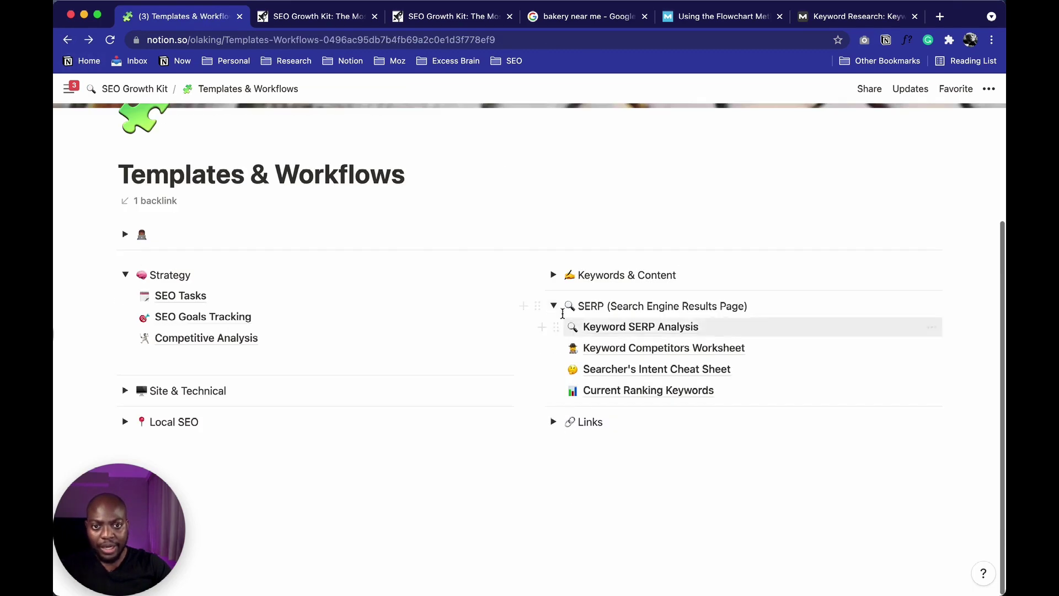
left_click(554, 306)
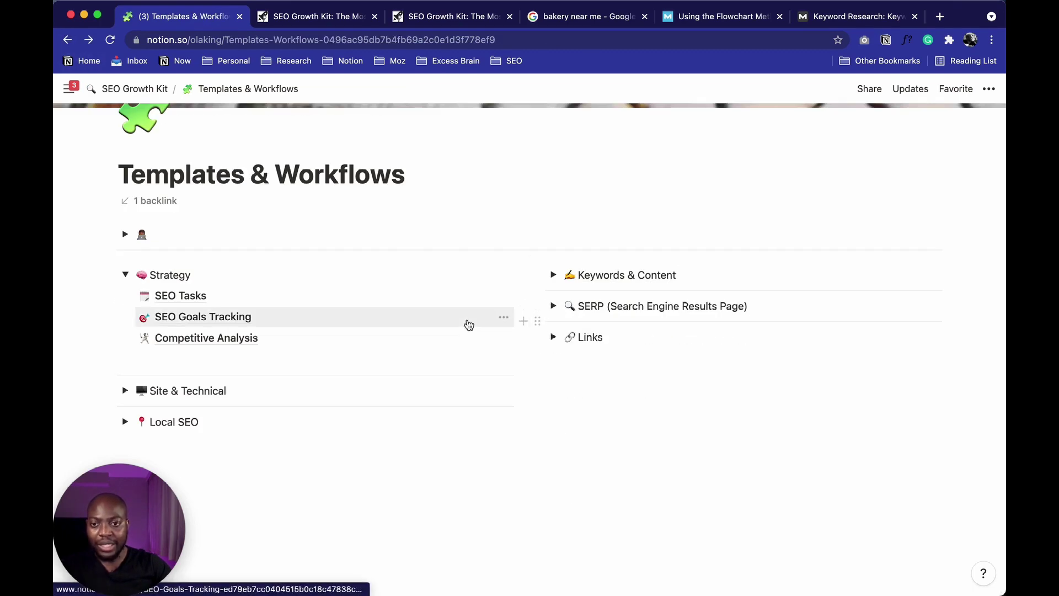
left_click(125, 391)
scroll(124, 386, "down", 3)
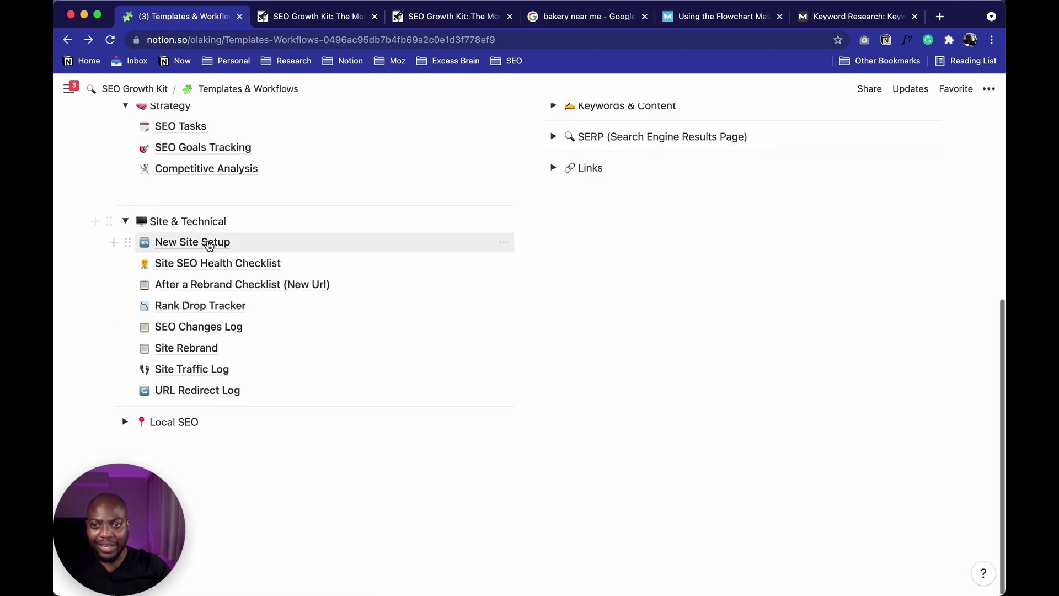
- View the New Site Setup checklist under Site & Technical and return to Templates & Workflows
left_click(205, 243)
scroll(295, 252, "down", 2)
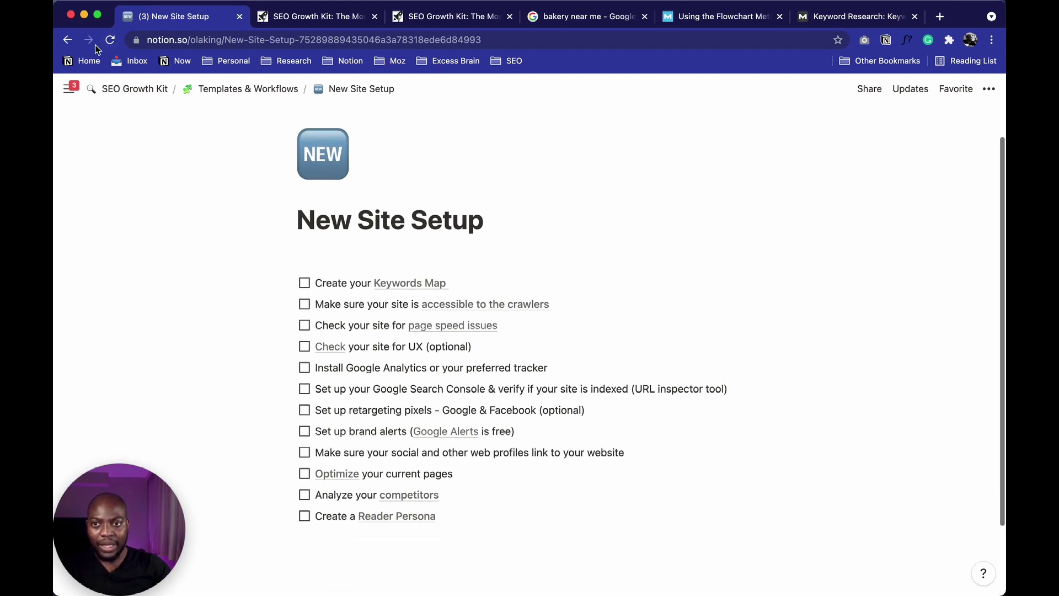
scroll(496, 370, "down", 3)
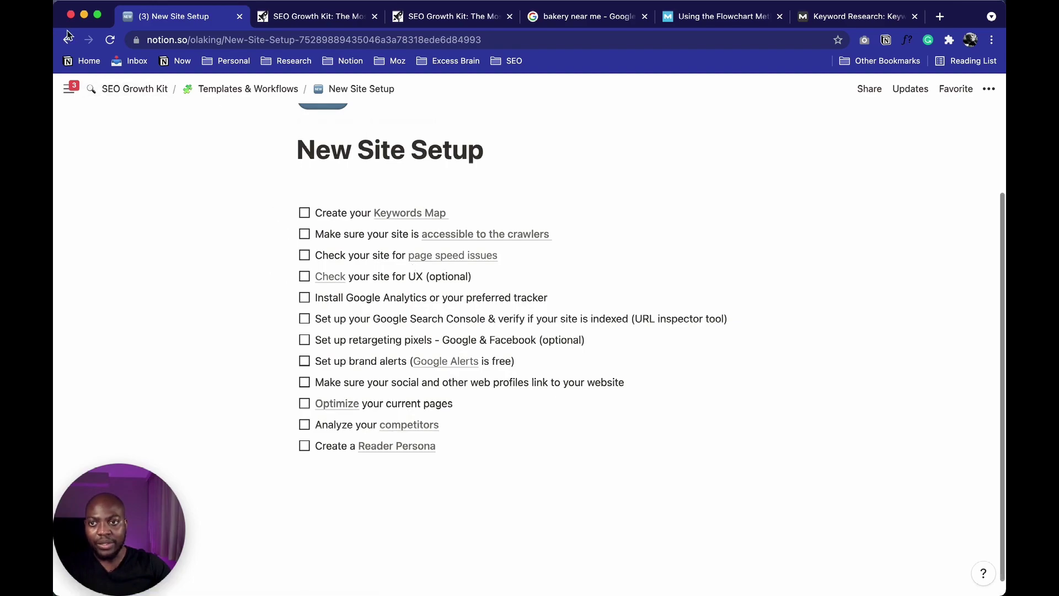
key("super+bracketleft")
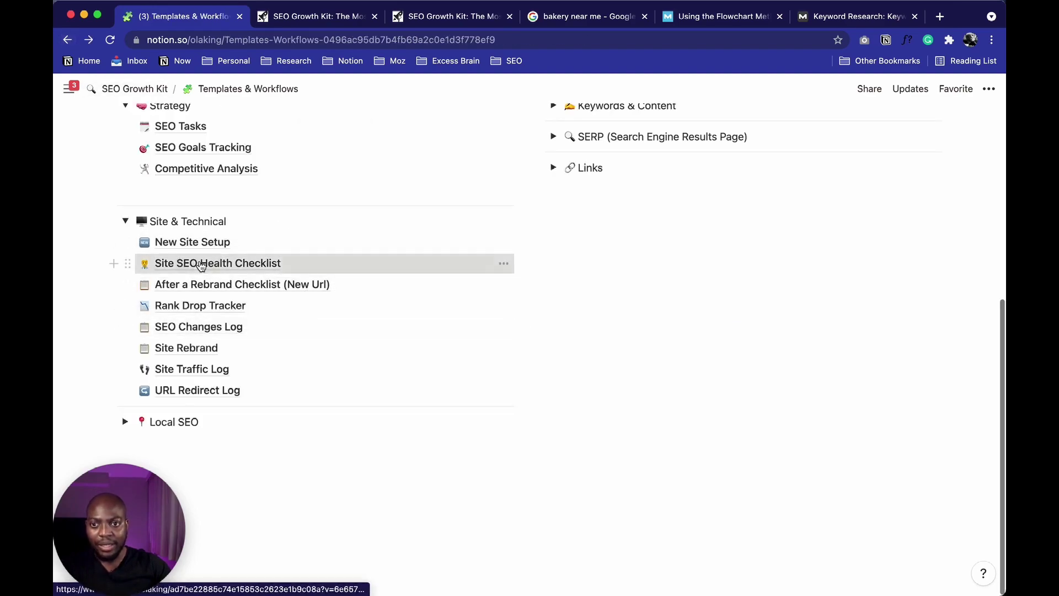
- Look through the whole Site SEO Health Checklist, down to its UX task, and go back
left_click(197, 263)
scroll(342, 381, "down", 3)
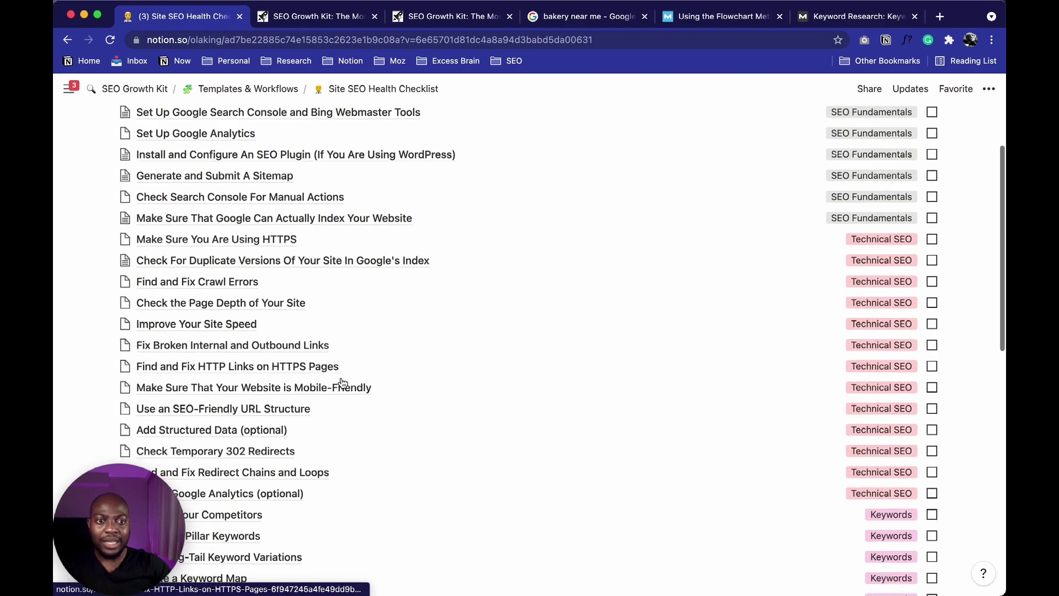
scroll(549, 369, "down", 10)
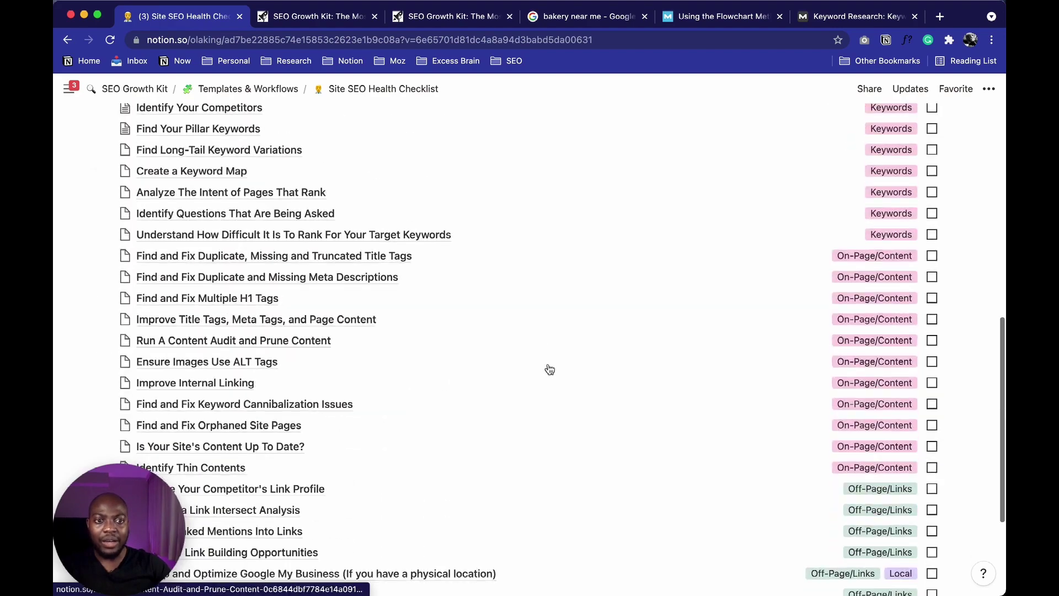
scroll(433, 370, "down", 2)
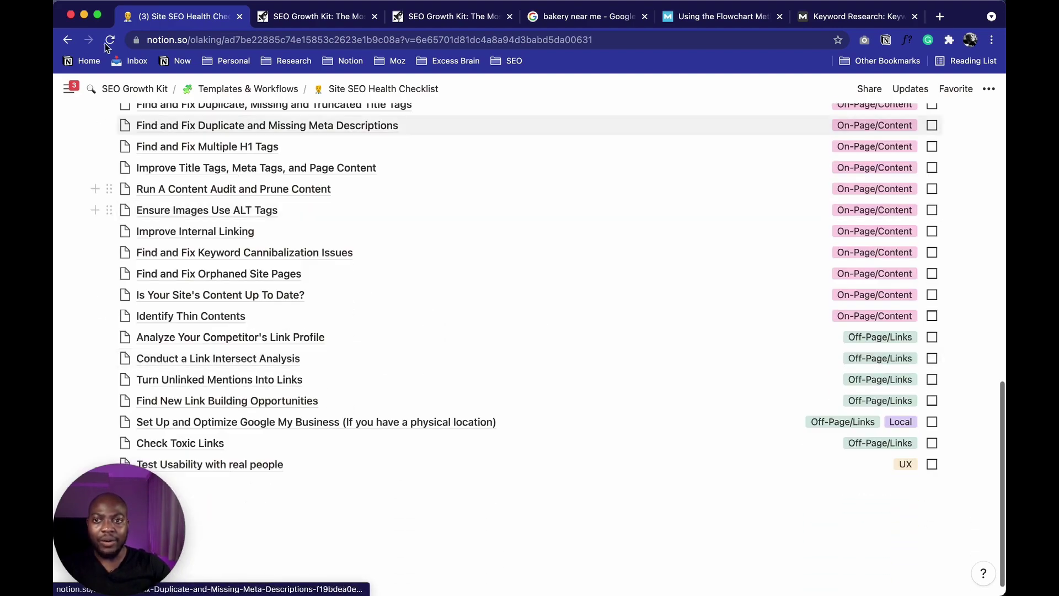
key("super+[")
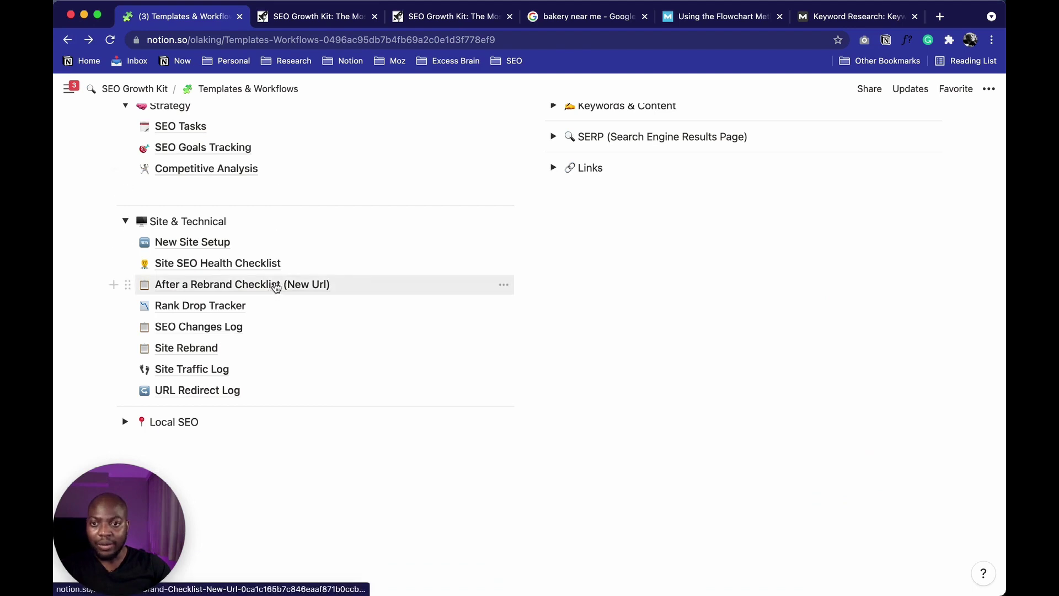
- View the After a Rebrand Checklist (New Url) and the Rank Drop Tracker, returning to Templates & Workflows after each
left_click(245, 286)
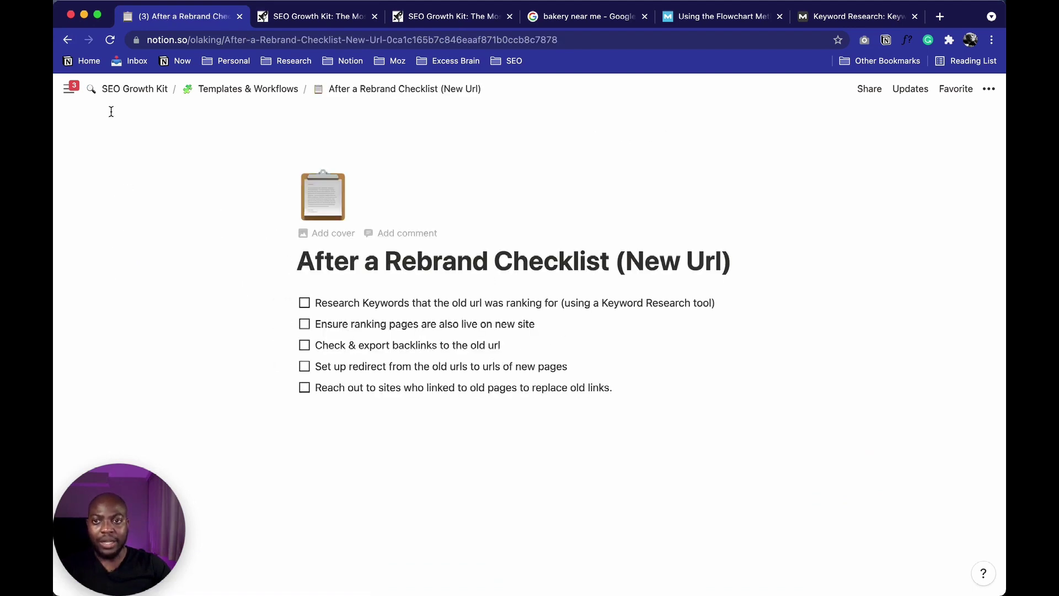
left_click(68, 40)
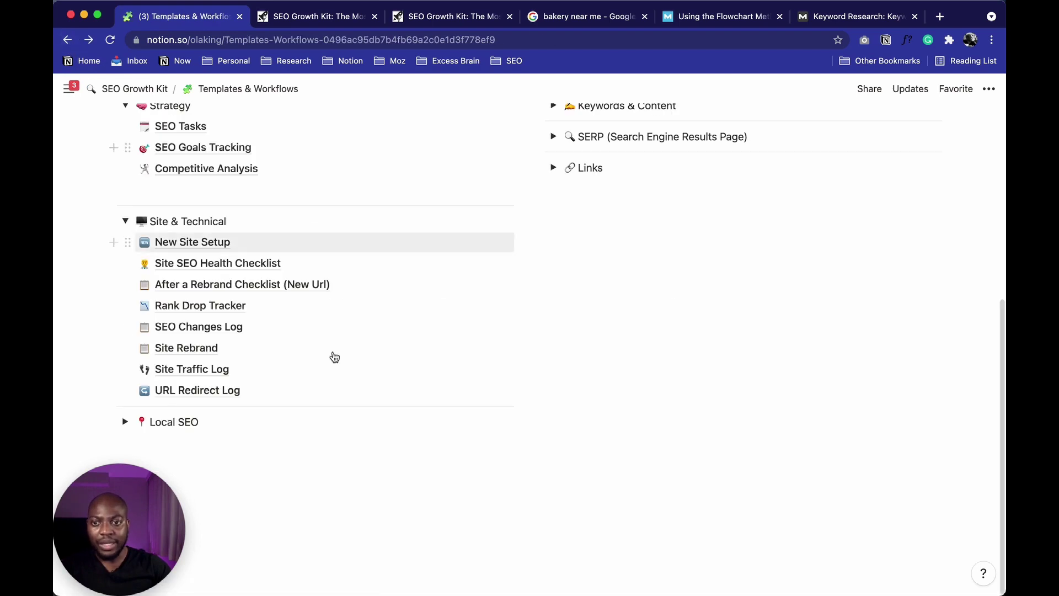
left_click(227, 304)
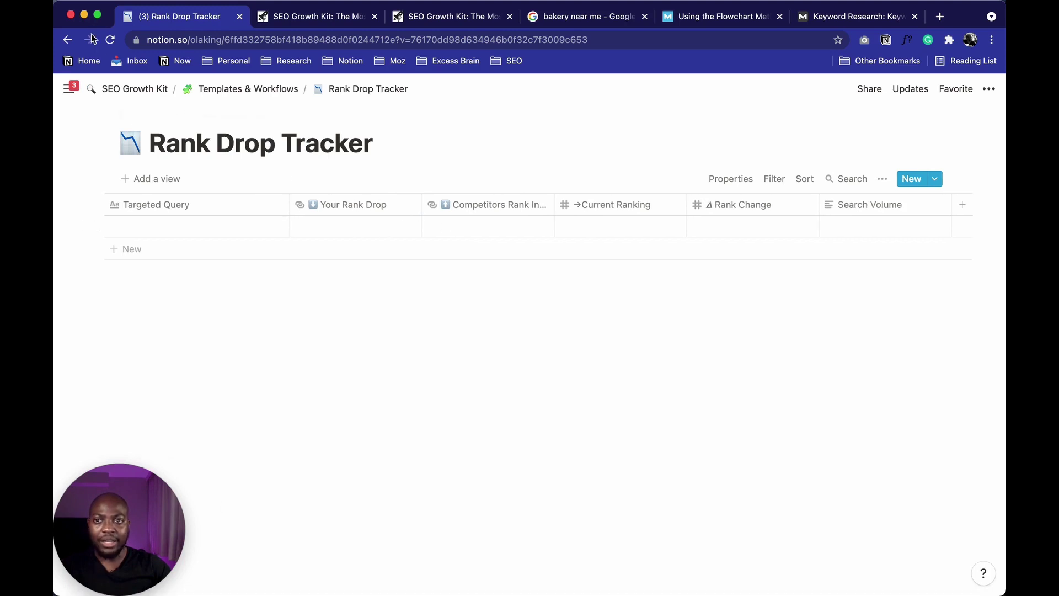
left_click(67, 40)
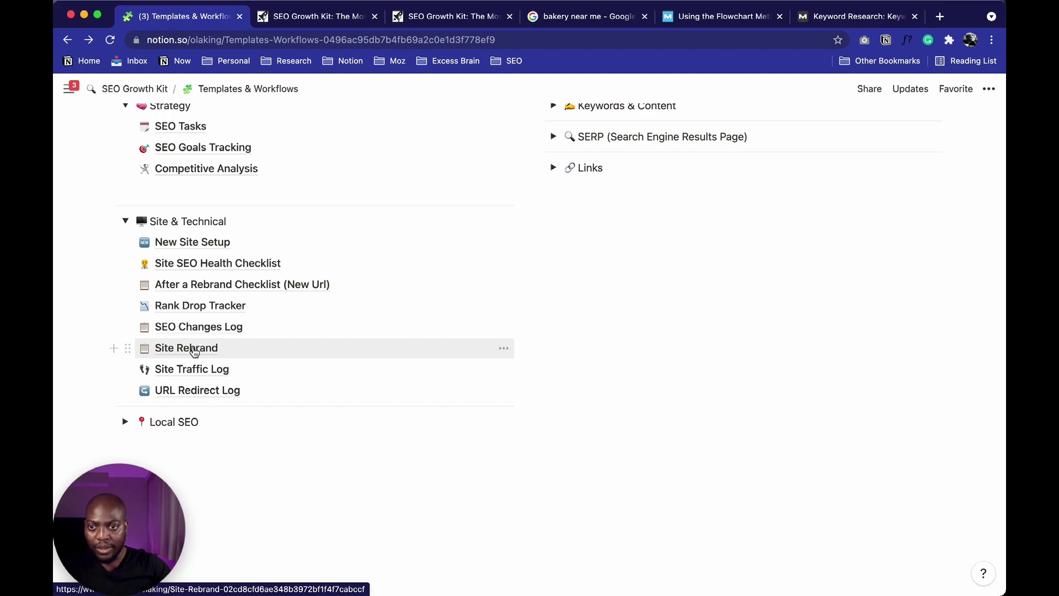
- Open the Site Rebrand guide, view its ten steps, and expand Step 1: Preliminary Work
left_click(194, 350)
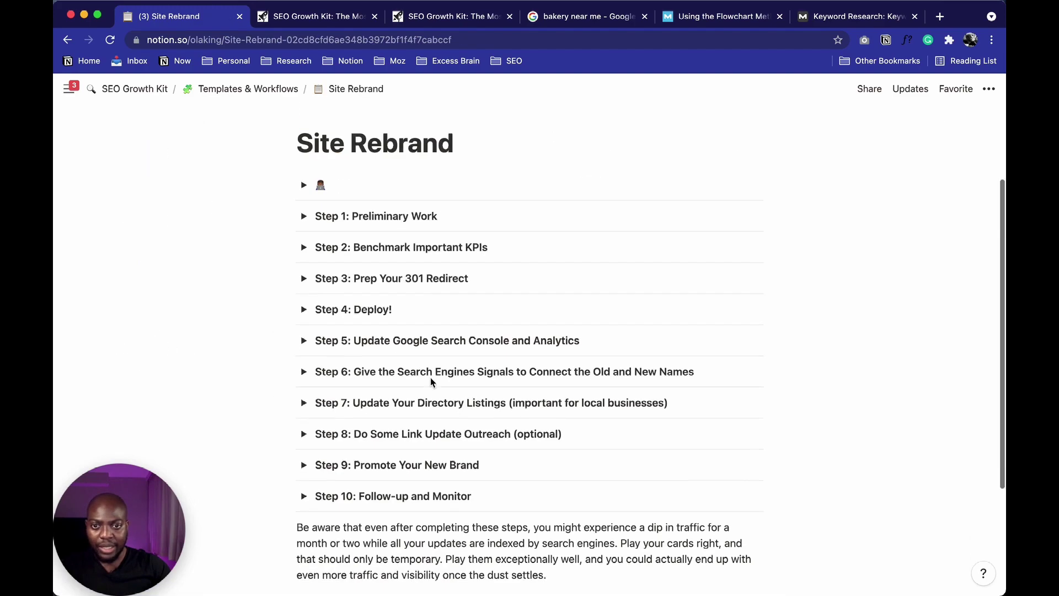
scroll(432, 381, "down", 1)
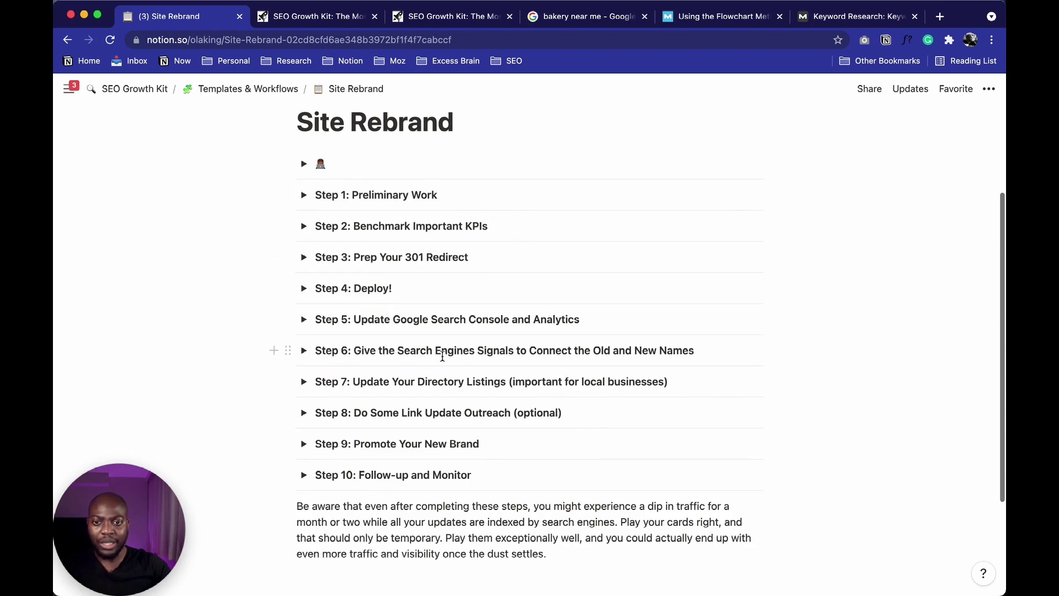
left_click(304, 196)
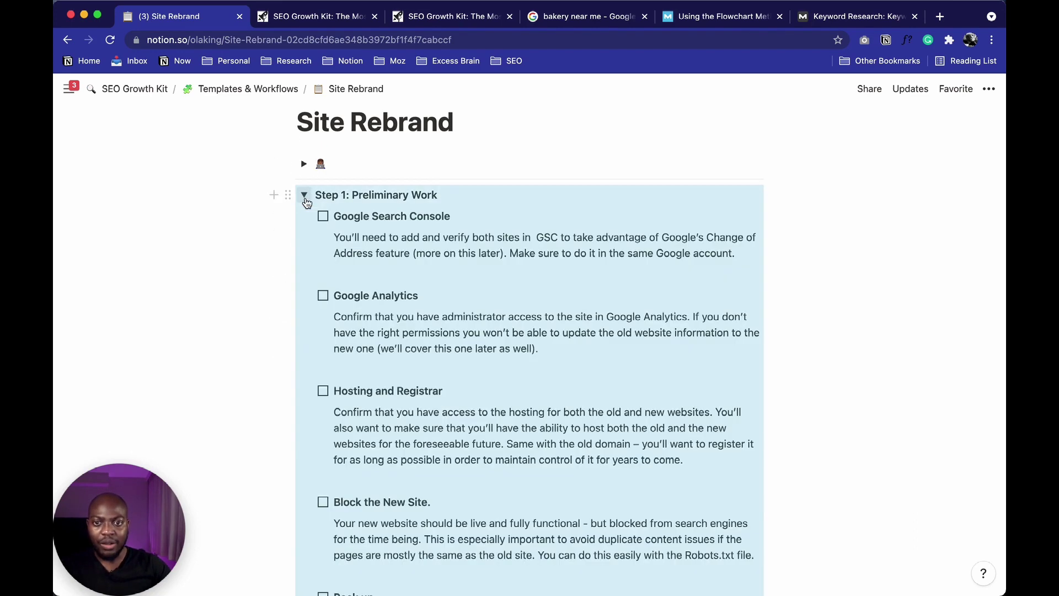
- Collapse Step 1: Preliminary Work in the Site Rebrand guide, look over the steps below it, and return to Templates & Workflows
left_click(304, 196)
scroll(304, 314, "down", 2)
left_click(304, 264)
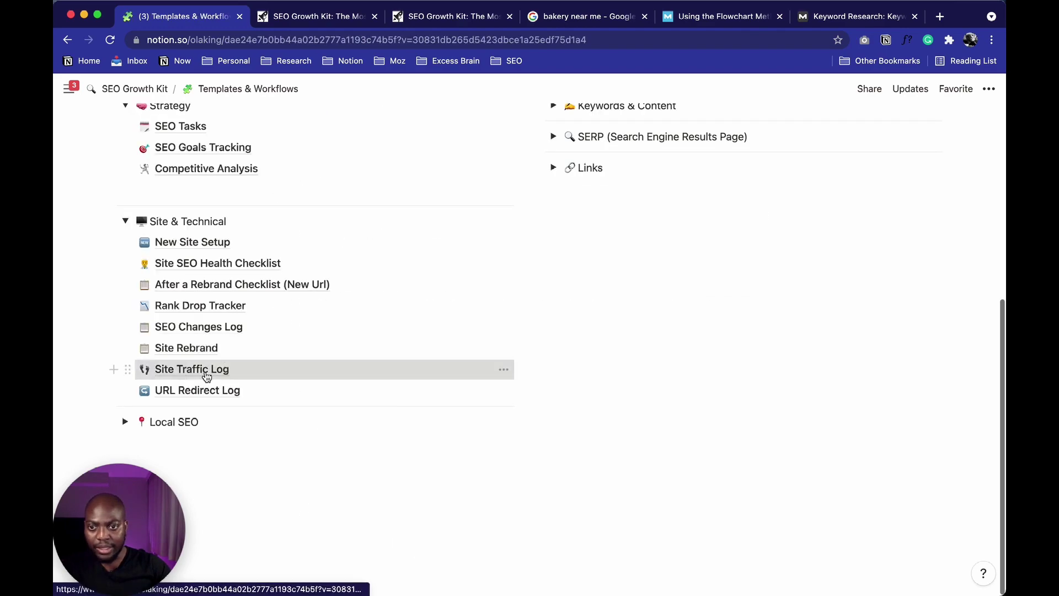
- View the Site Traffic Log and the URL Redirect Log under Site & Technical, returning to Templates & Workflows after each
left_click(208, 370)
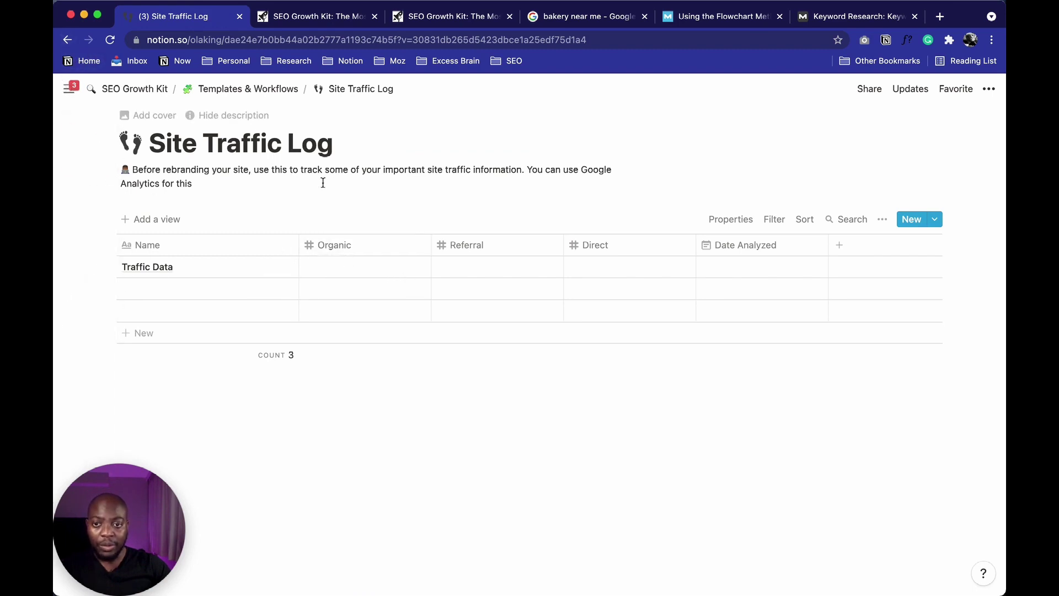
left_click(70, 41)
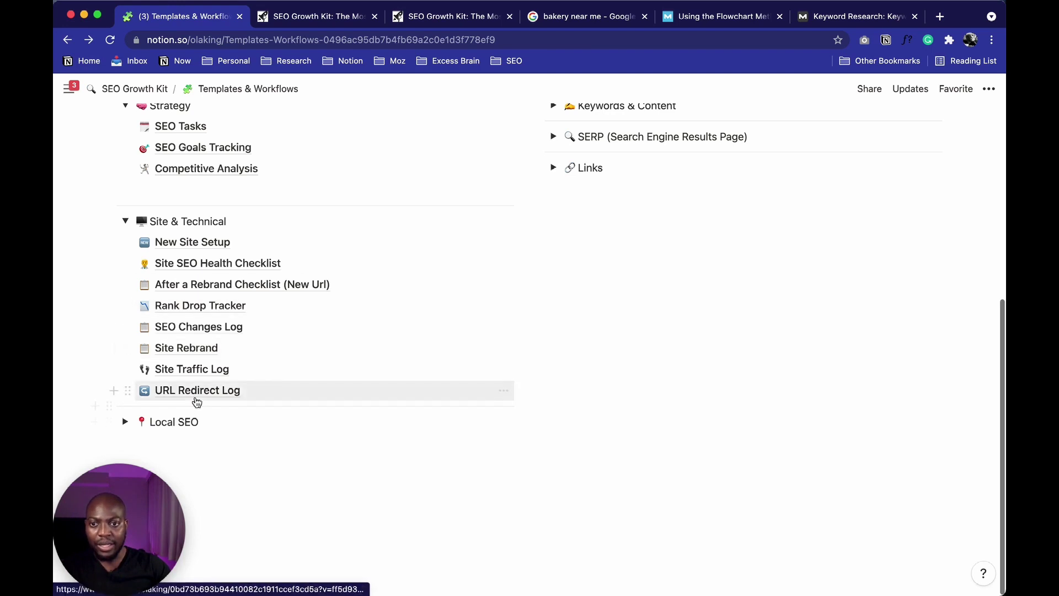
left_click(198, 393)
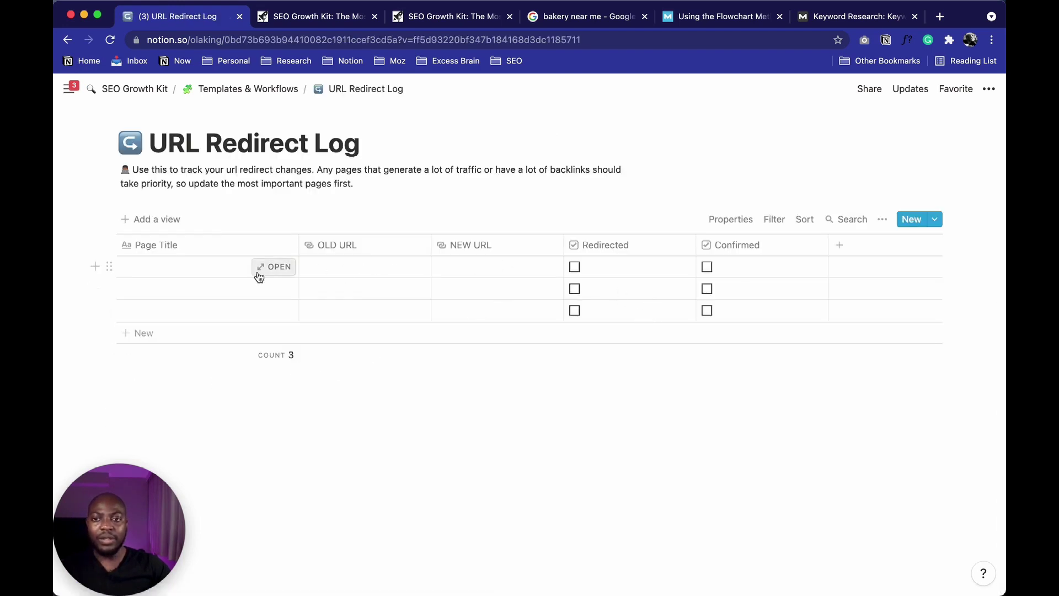
left_click(68, 42)
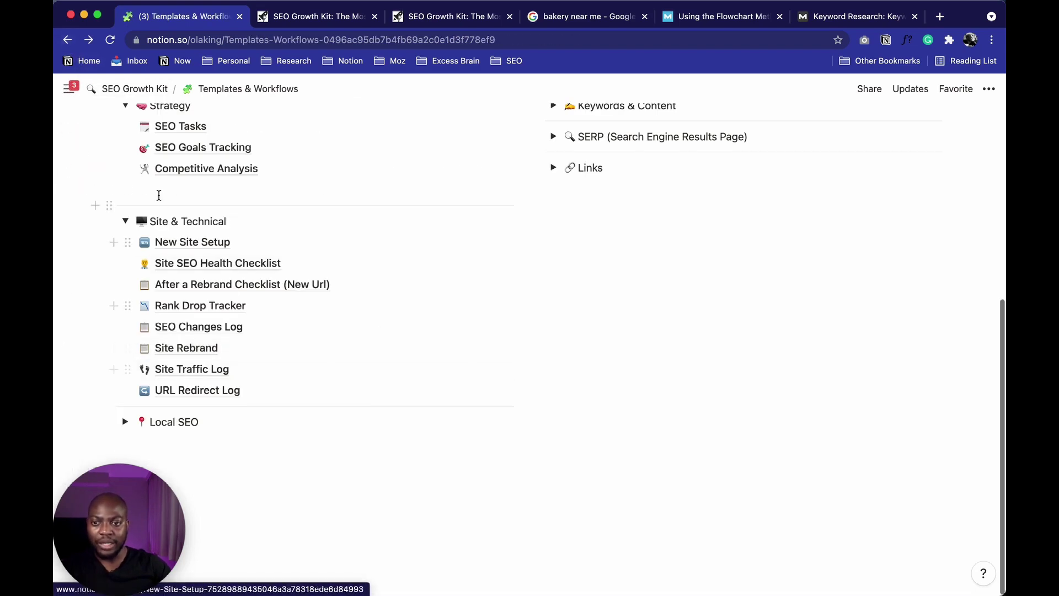
- Collapse Site & Technical, expand Local SEO, and look through the Local SEO Cheatsheet page
left_click(124, 221)
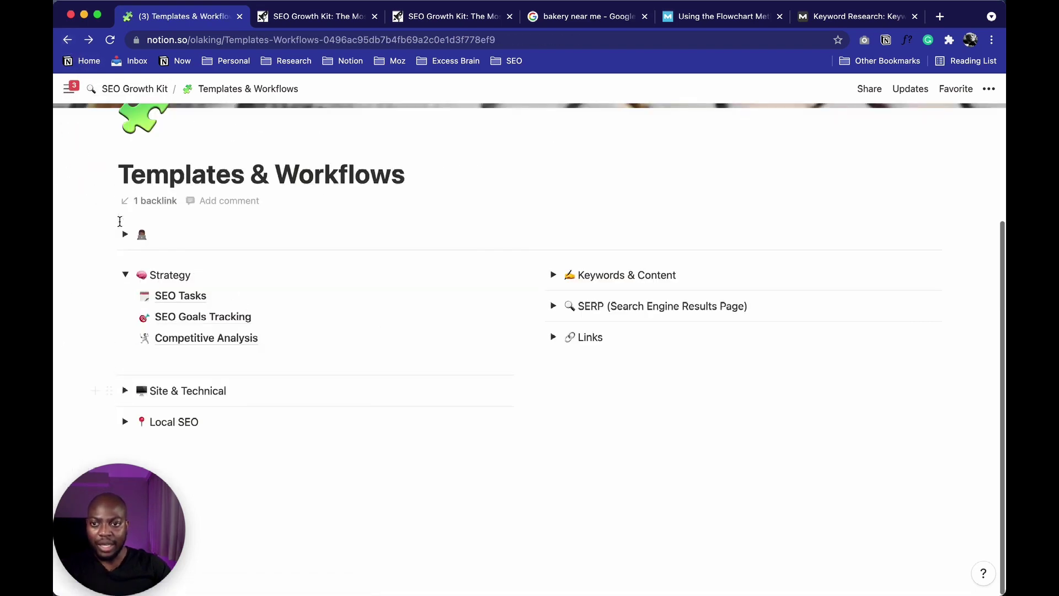
left_click(123, 422)
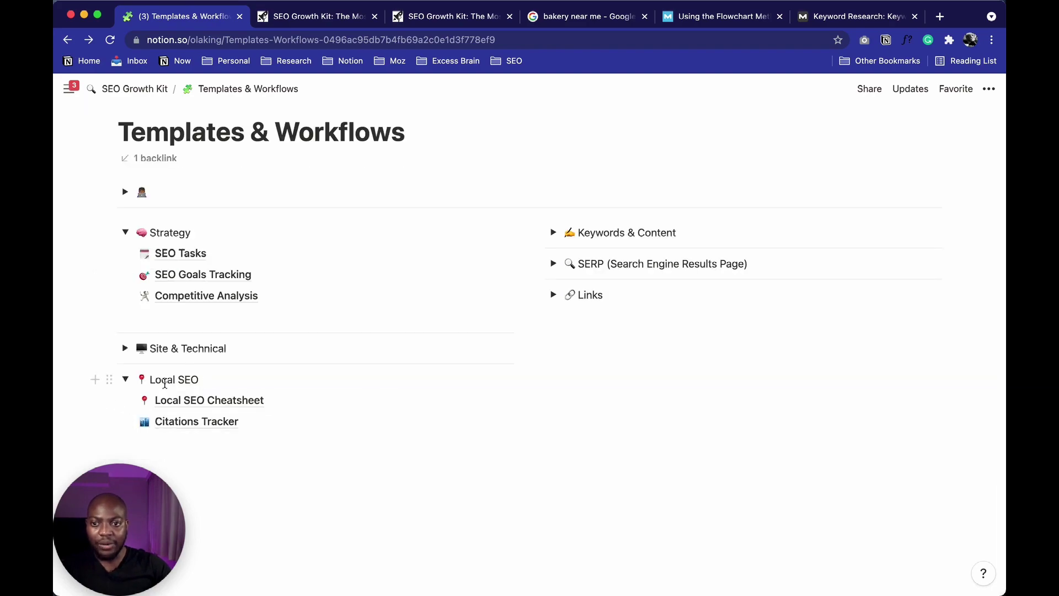
left_click(259, 398)
scroll(271, 395, "down", 5)
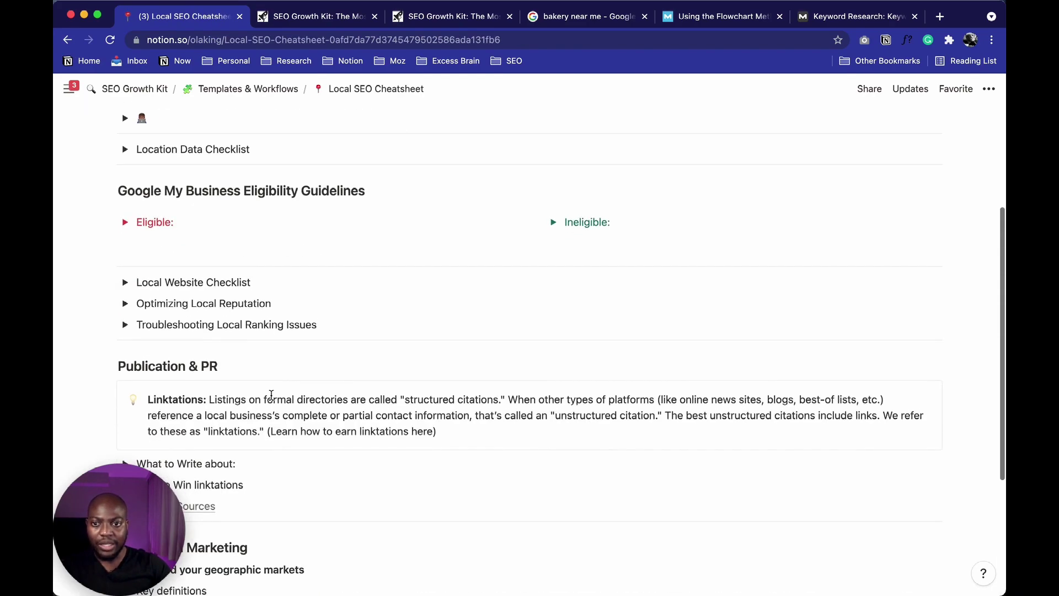
scroll(271, 394, "down", 5)
scroll(248, 348, "up", 2)
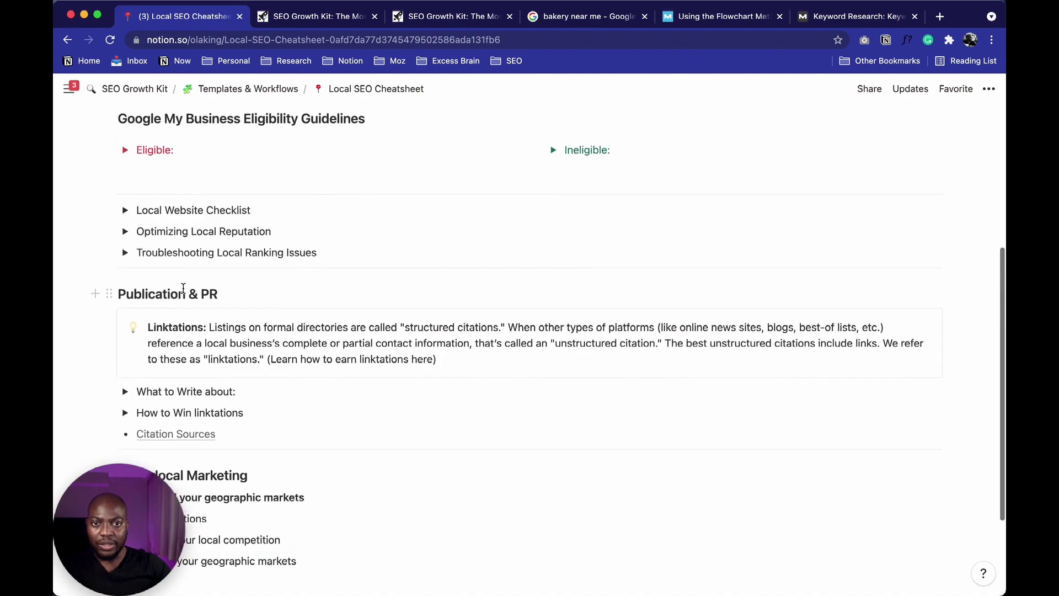
scroll(183, 288, "up", 1)
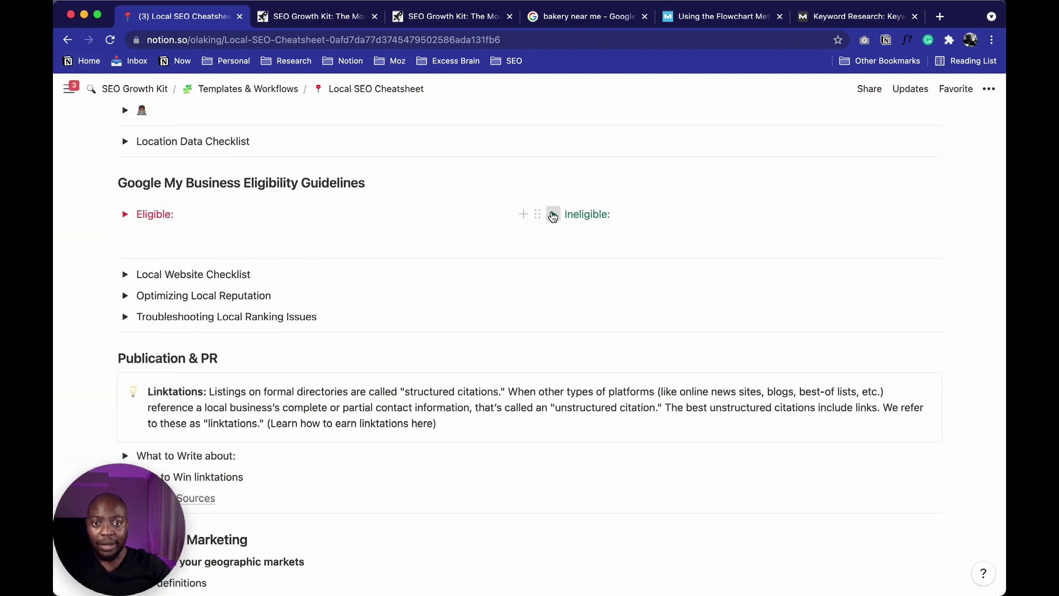
- View the Ineligible list under Google My Business Eligibility Guidelines, collapse it, and return to Templates & Workflows
left_click(552, 215)
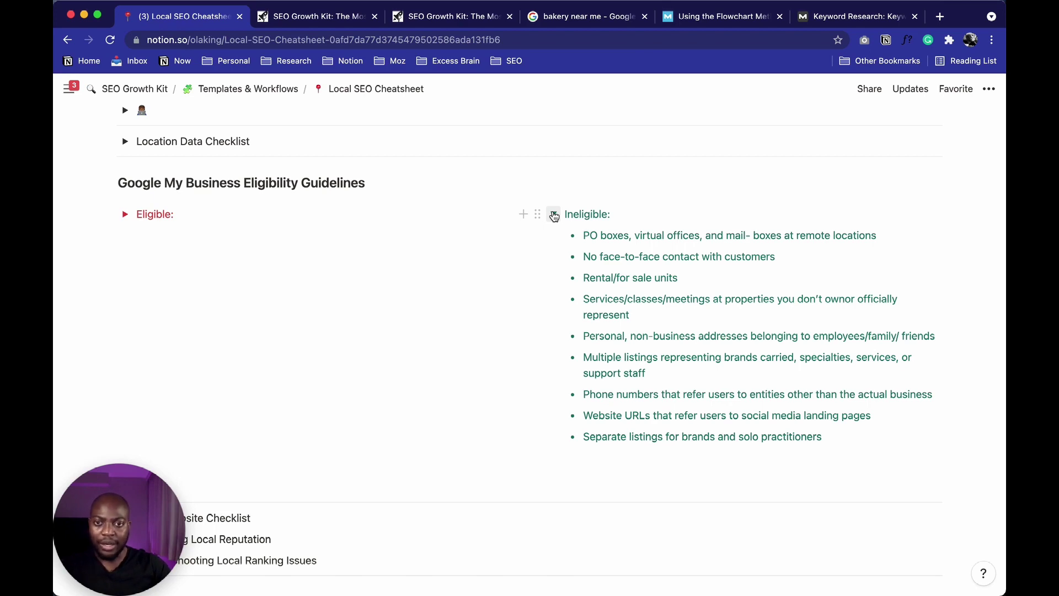
left_click(553, 215)
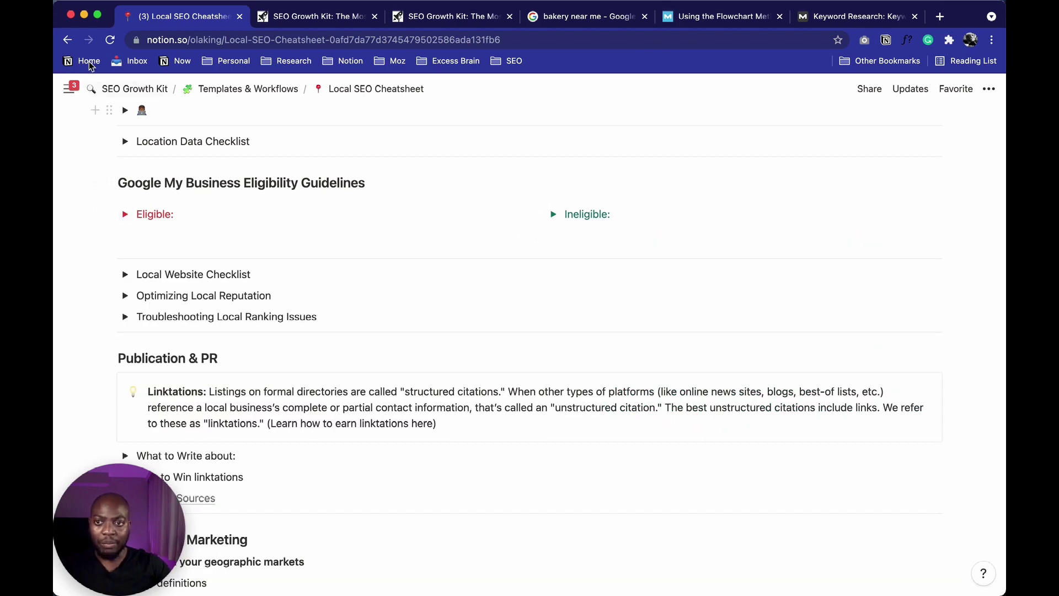
scroll(248, 272, "down", 5)
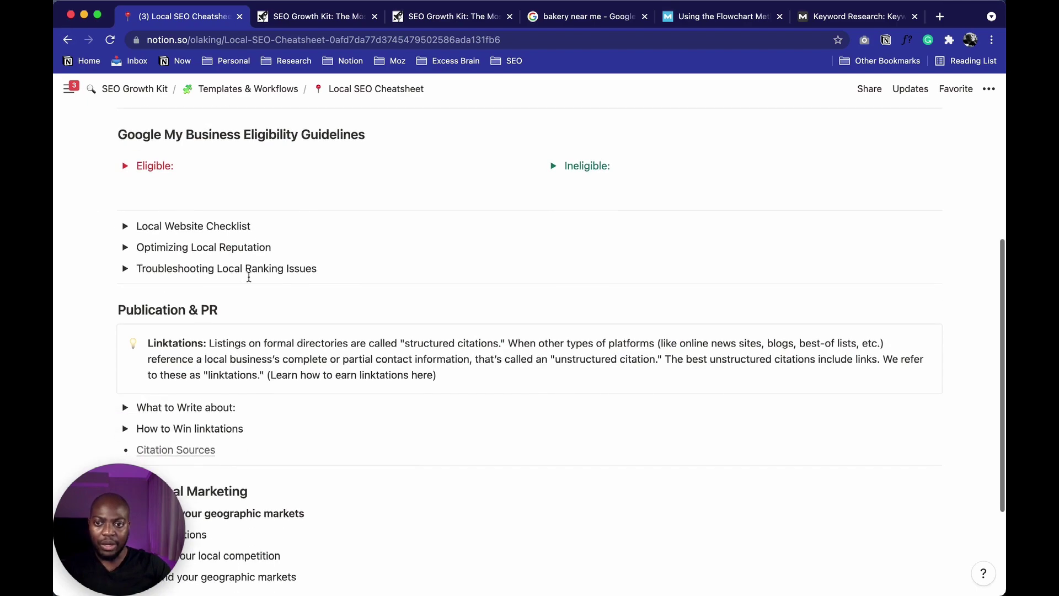
left_click(67, 40)
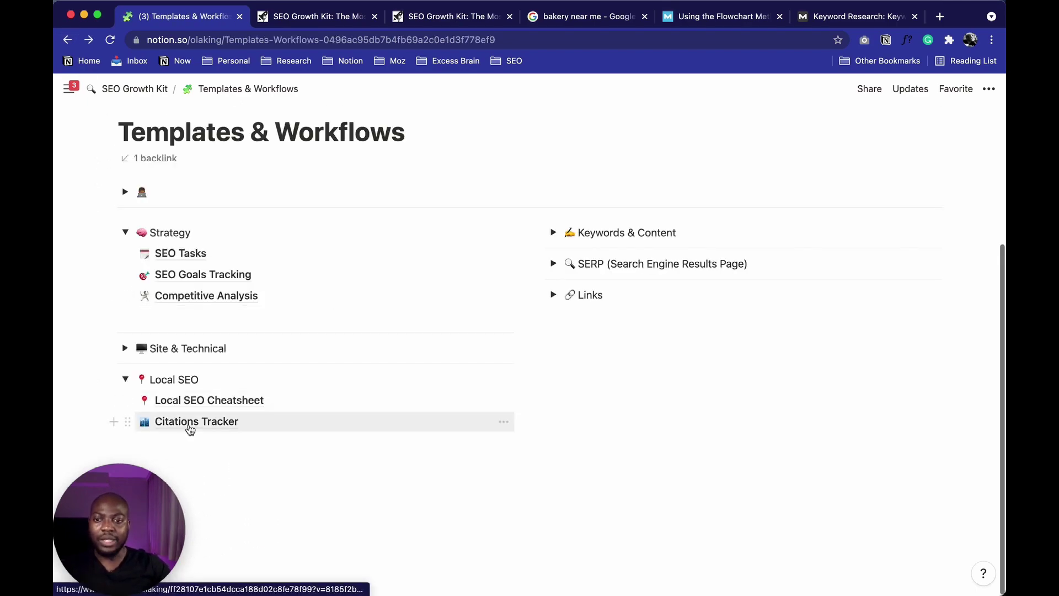
- View the Citations Tracker, return to Templates & Workflows, and collapse the Local SEO and Strategy sections
left_click(186, 425)
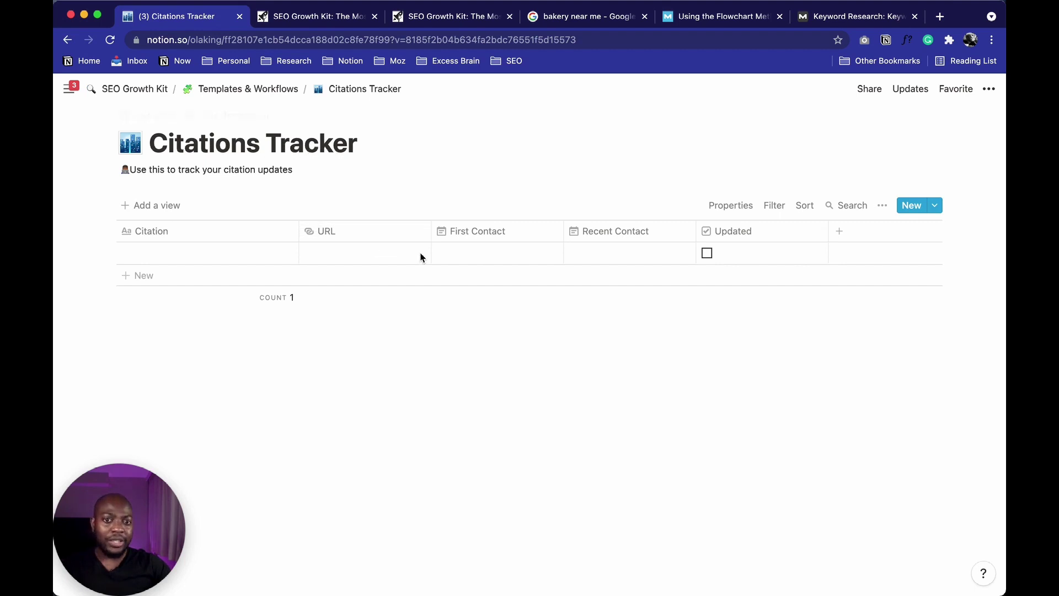
left_click(68, 43)
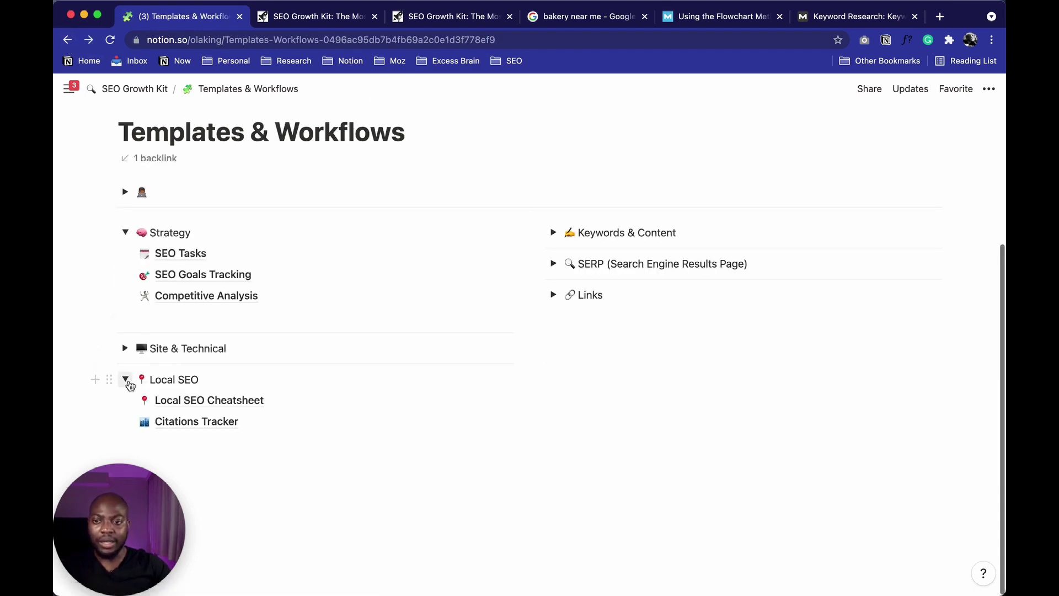
left_click(126, 381)
left_click(126, 274)
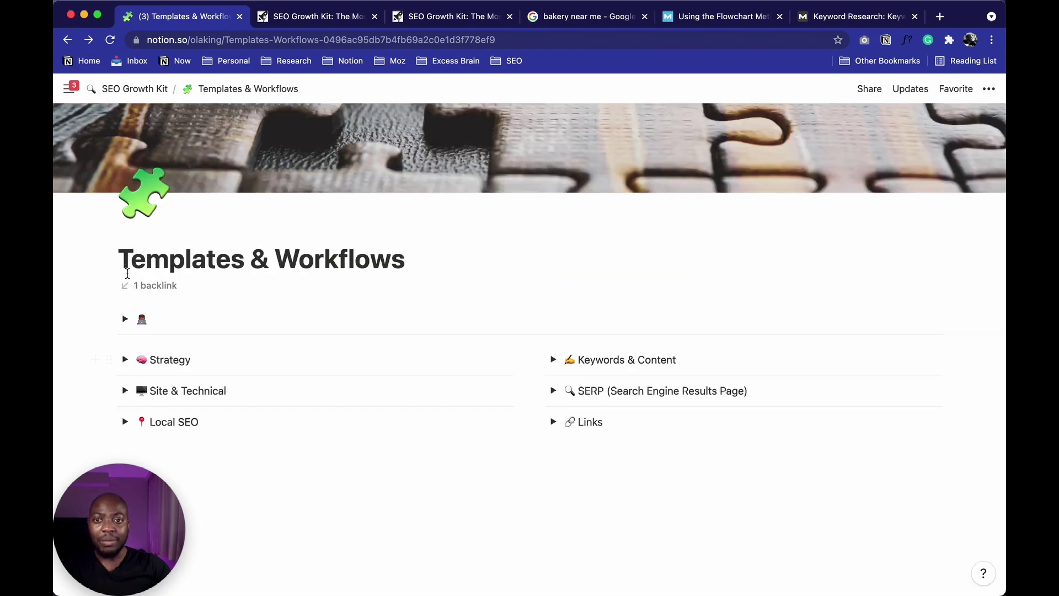
scroll(300, 260, "up", 1)
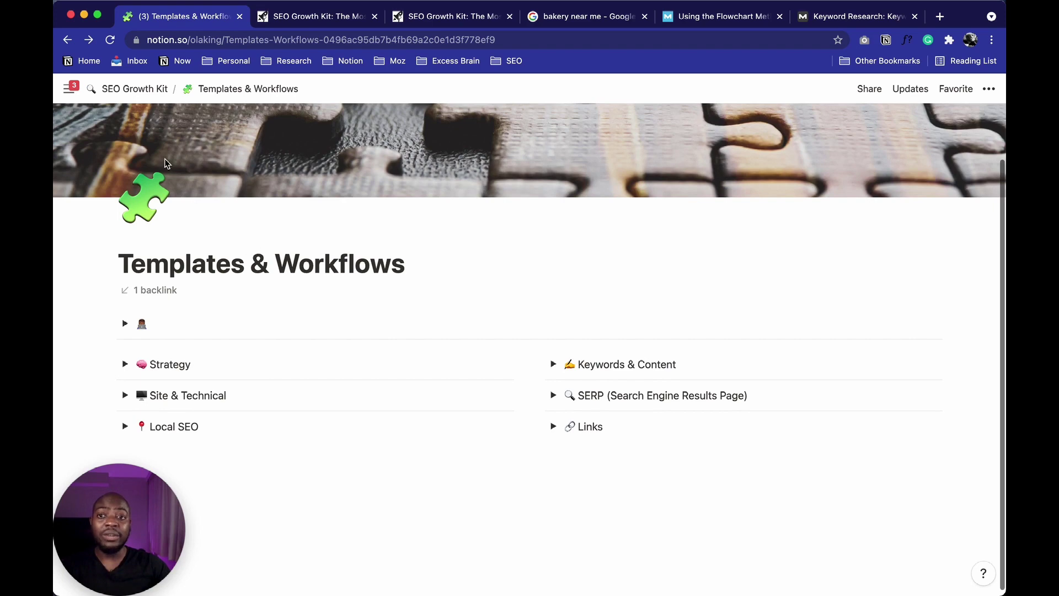
- Leave Templates & Workflows for the SEO Tools page of the SEO Growth Kit and look through the SEO Softwares table
left_click(147, 94)
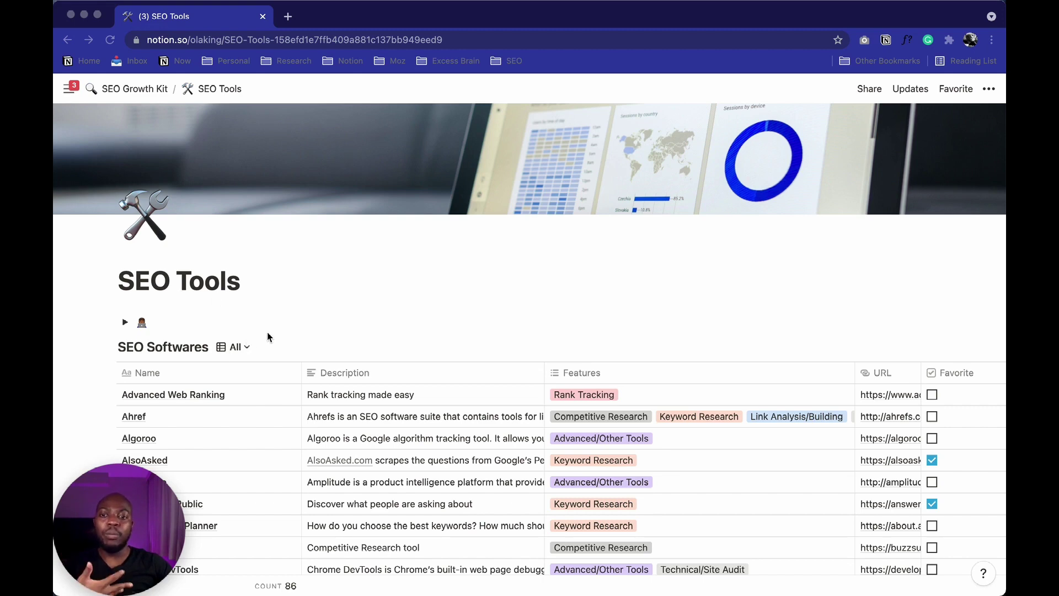
scroll(323, 359, "down", 3)
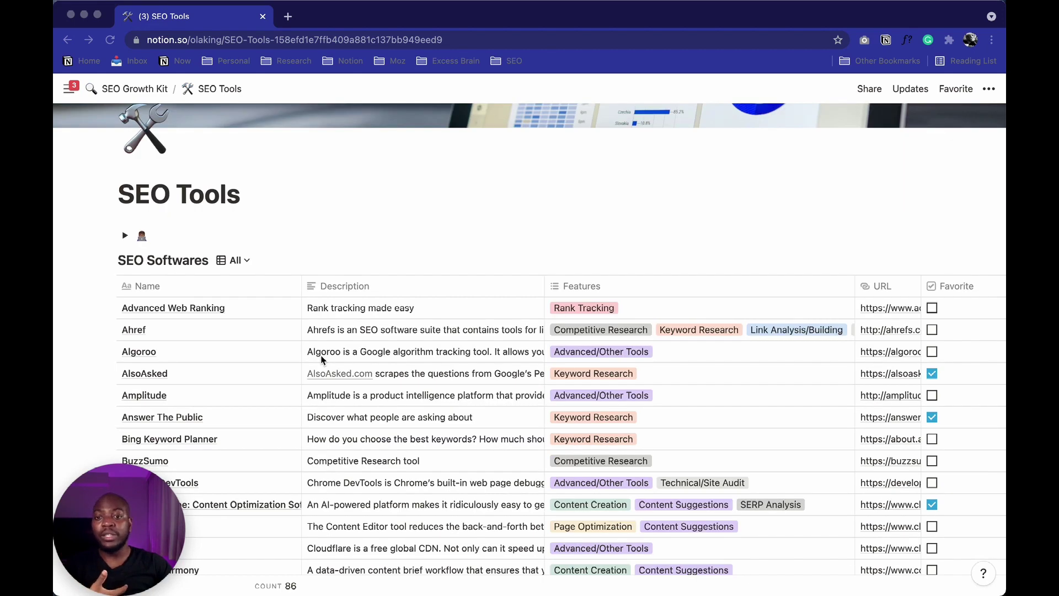
scroll(310, 346, "down", 2)
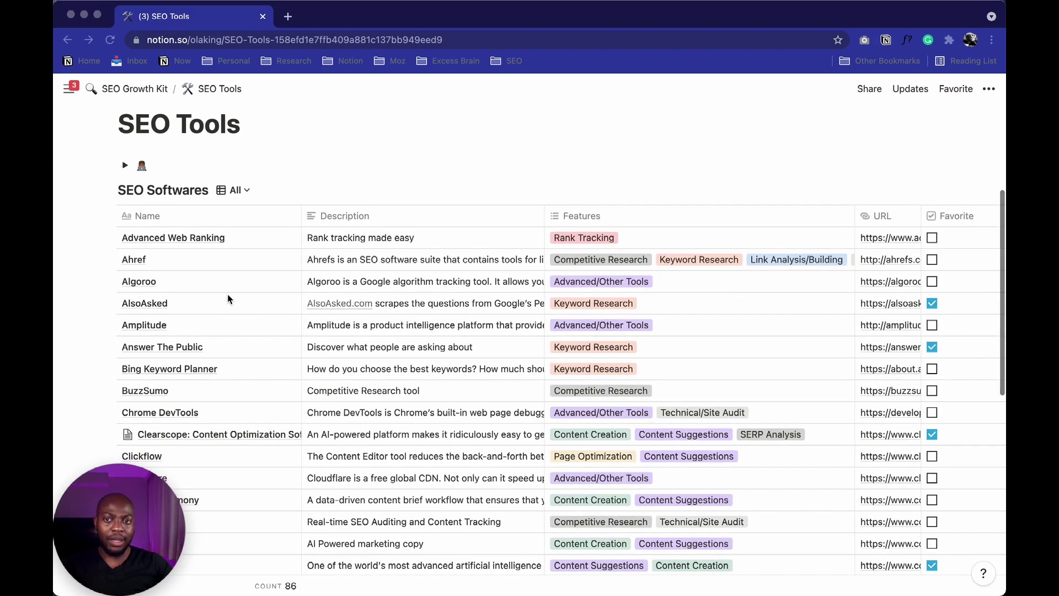
left_click(239, 190)
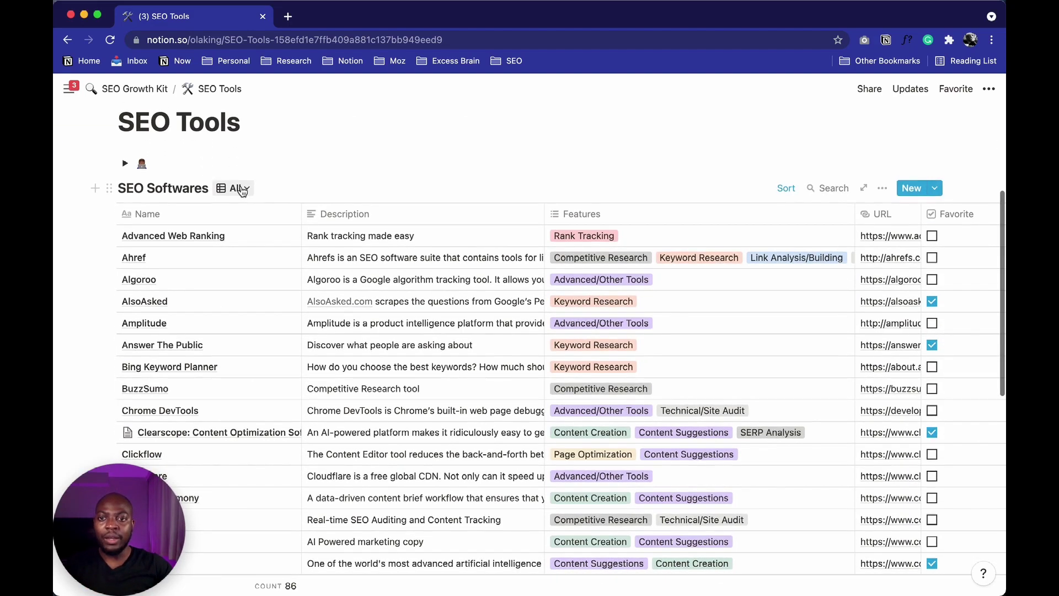
scroll(262, 226, "down", 5)
scroll(262, 226, "up", 6)
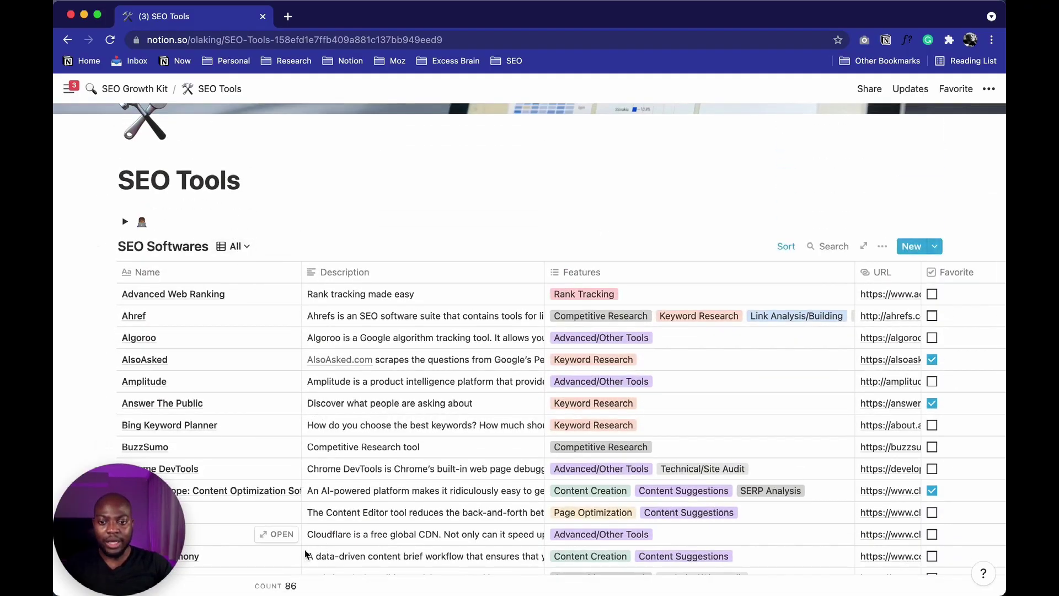
- Switch the SEO Softwares database to the Favorities gallery view and look over its tool cards
left_click(236, 247)
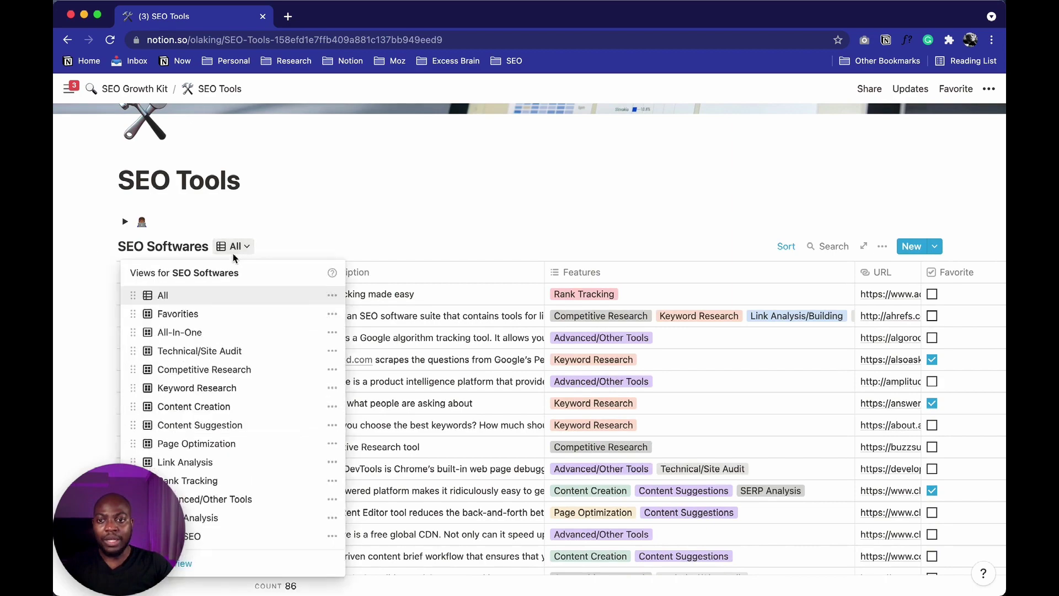
left_click(229, 315)
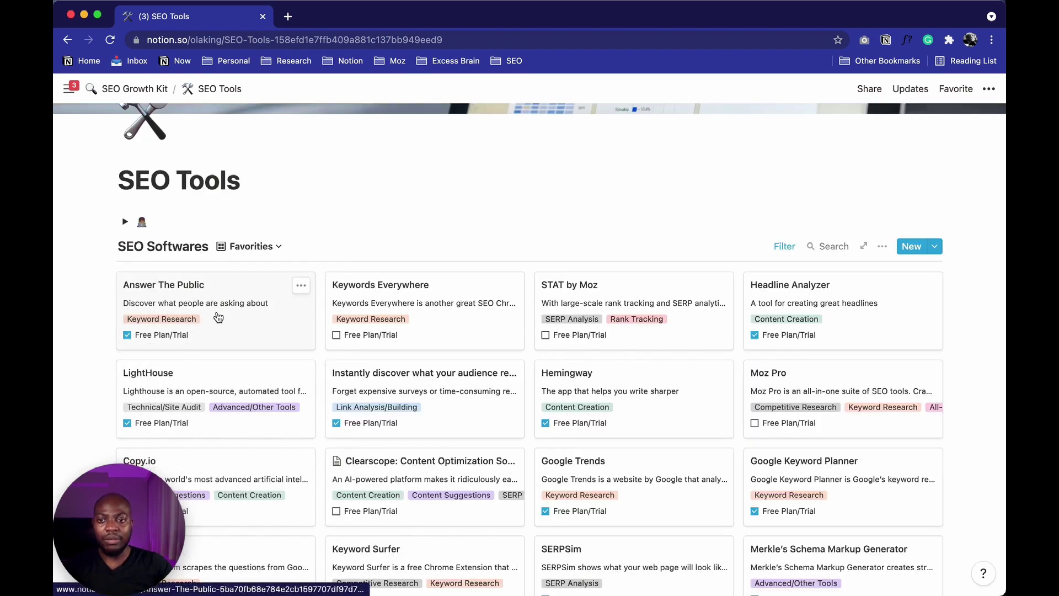
scroll(257, 317, "down", 2)
scroll(259, 324, "up", 2)
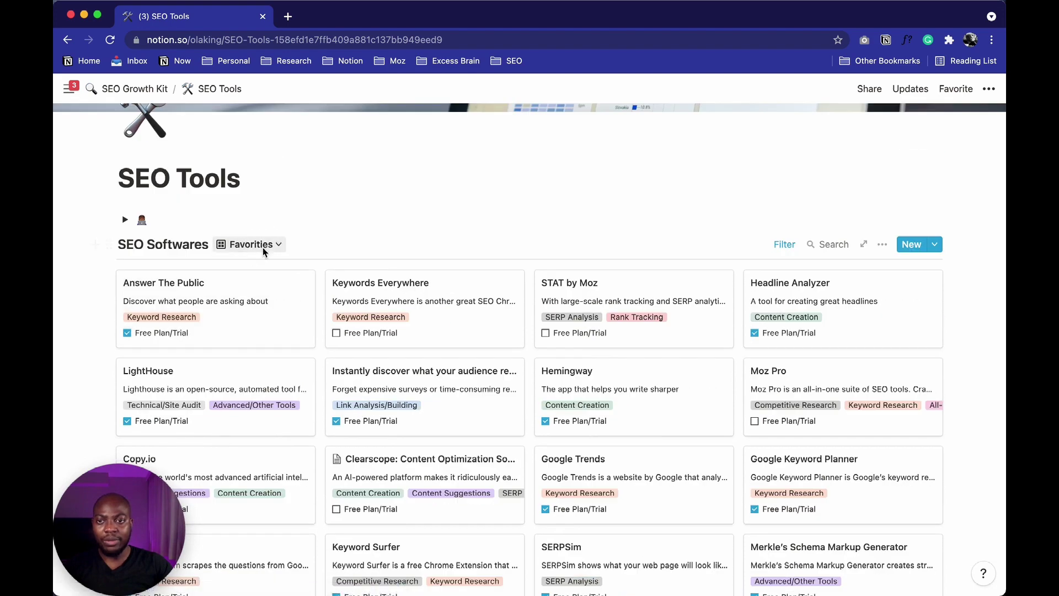
- Correct the misspelled name of the SEO Softwares favorites view to "Favorites"
left_click(263, 245)
left_click(348, 311)
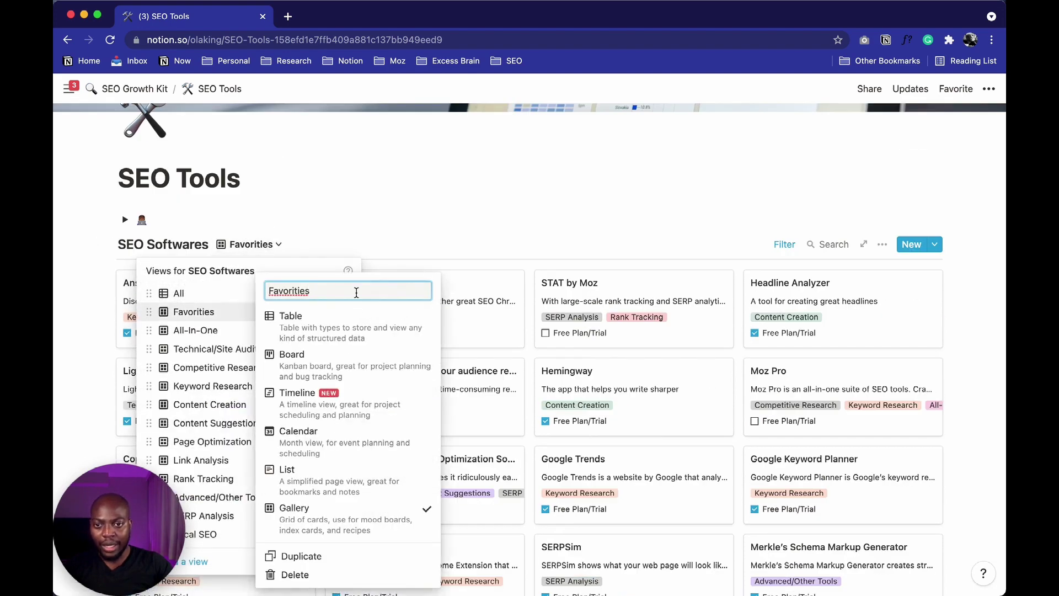
key("BackSpace")
key("BackSpace")
key("BackSpace")
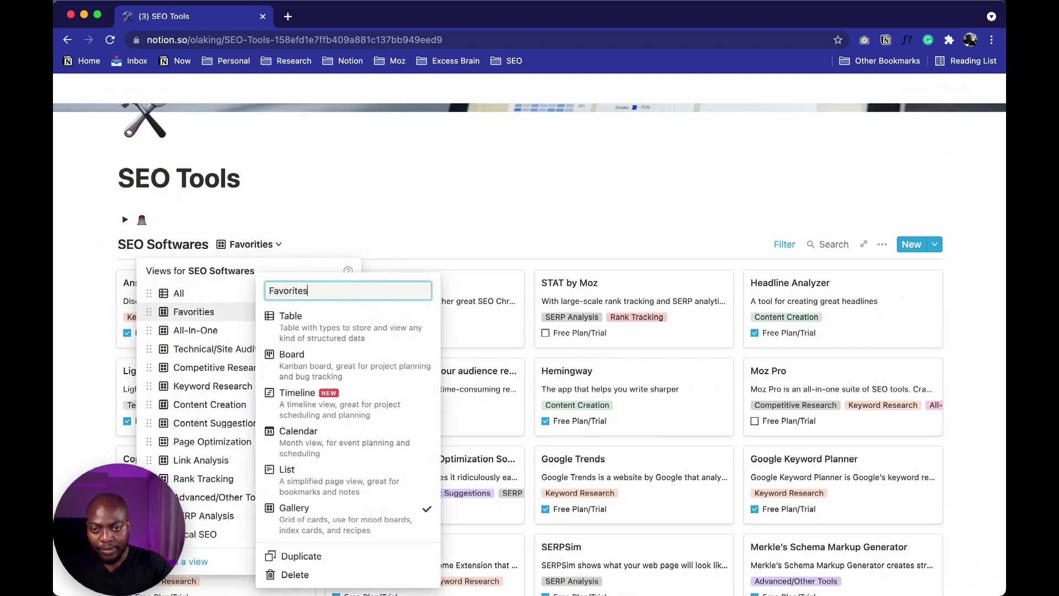
type("es")
key("Return")
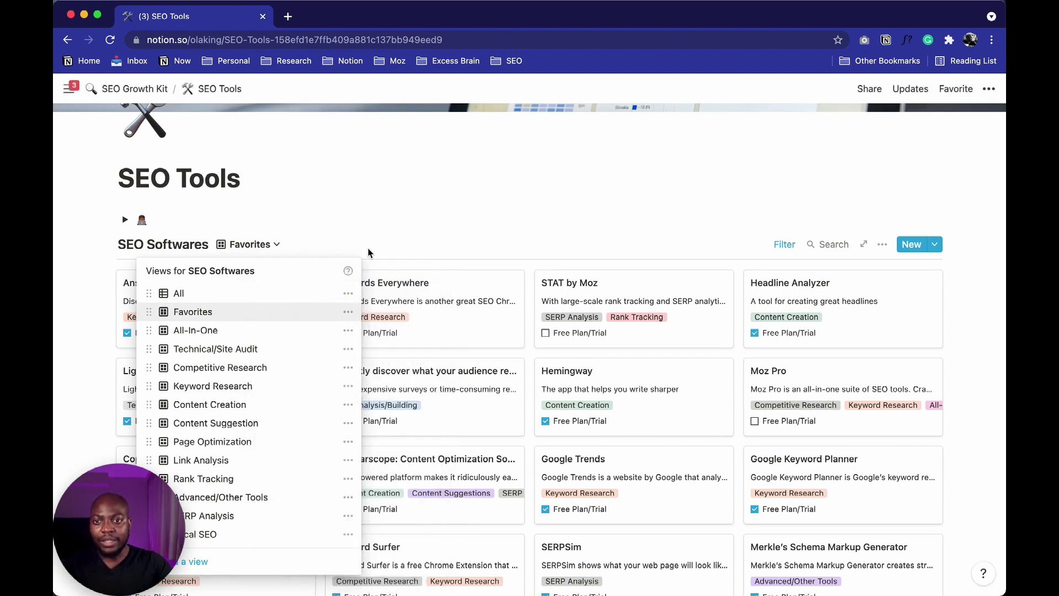
- View the SEO Softwares database in the All-In-One view and the Technical/Site Audit view, looking through the audit tools
left_click(210, 331)
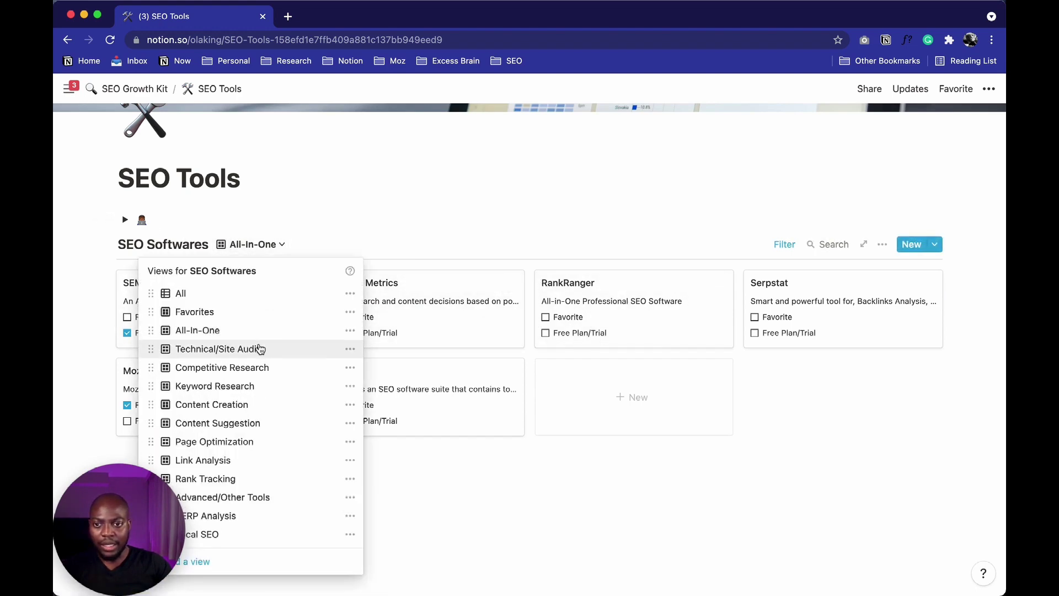
left_click(259, 348)
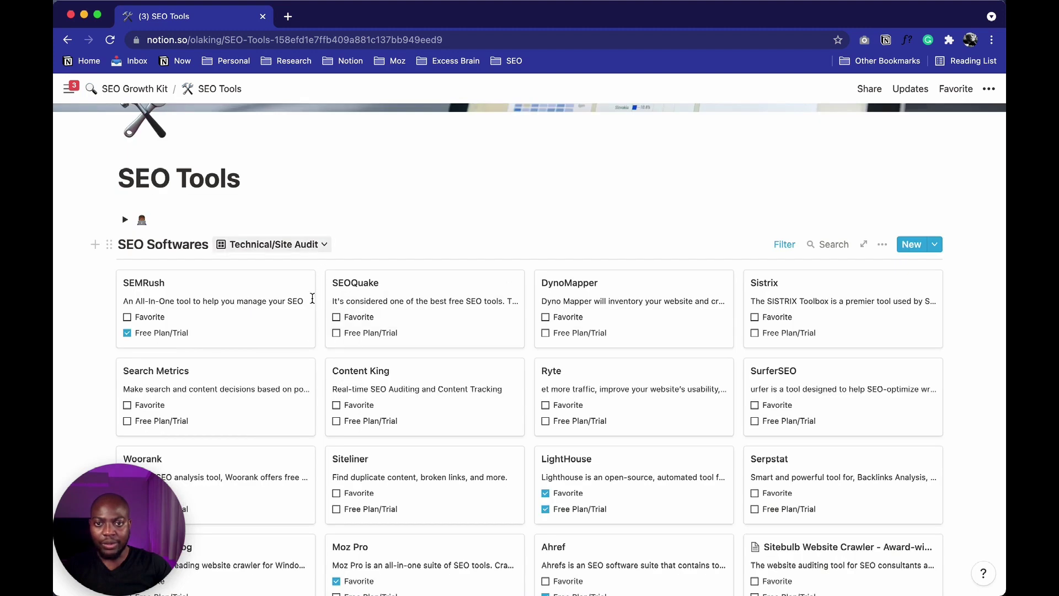
scroll(312, 298, "down", 6)
scroll(307, 354, "up", 9)
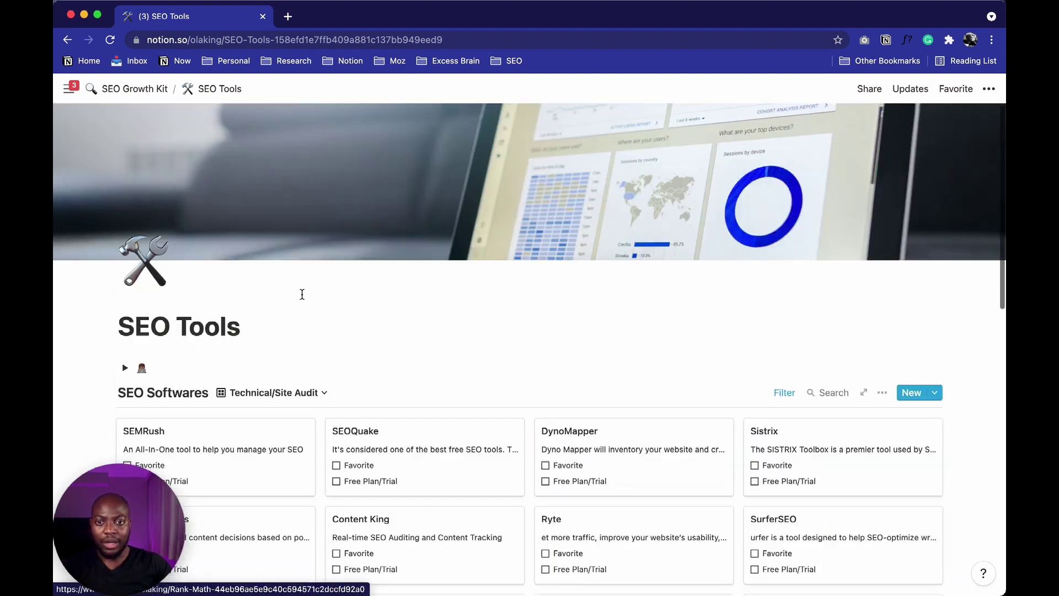
- Switch SEO Softwares to the Content Suggestion view and open the SEMRush entry to view its properties
left_click(312, 393)
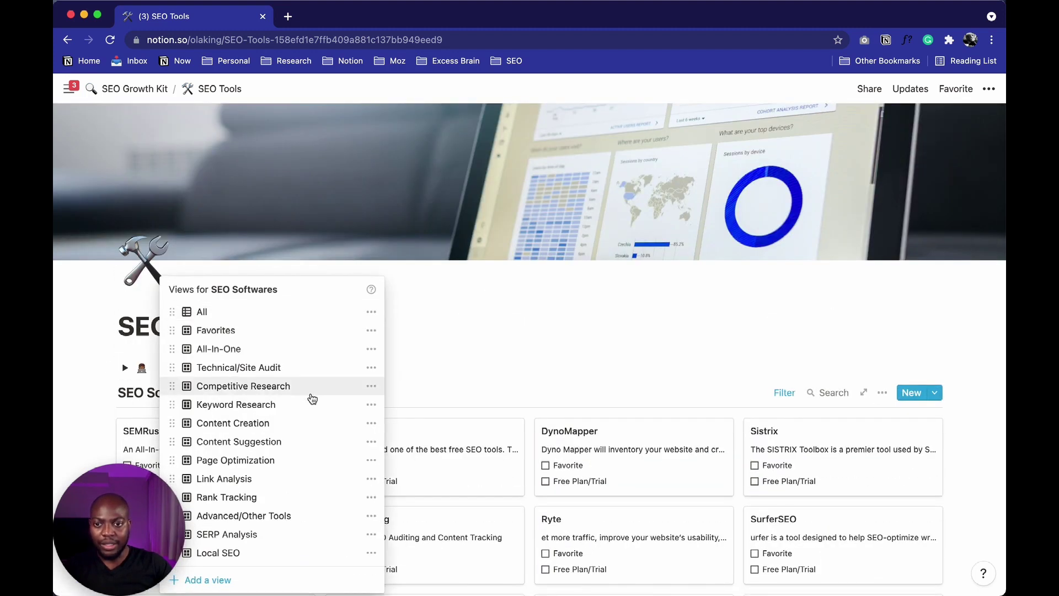
left_click(286, 440)
scroll(287, 439, "down", 5)
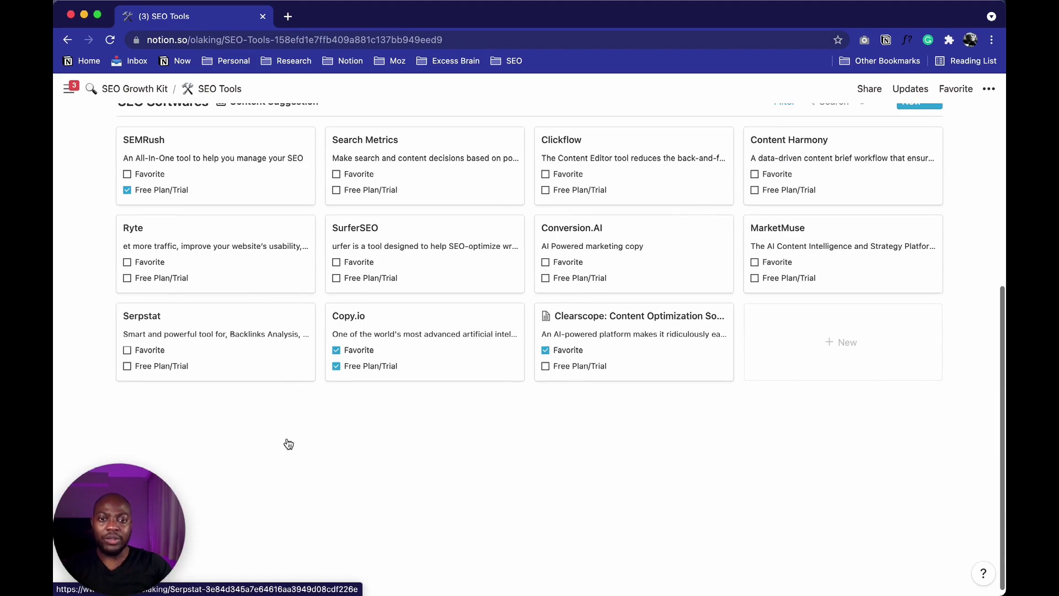
left_click(230, 217)
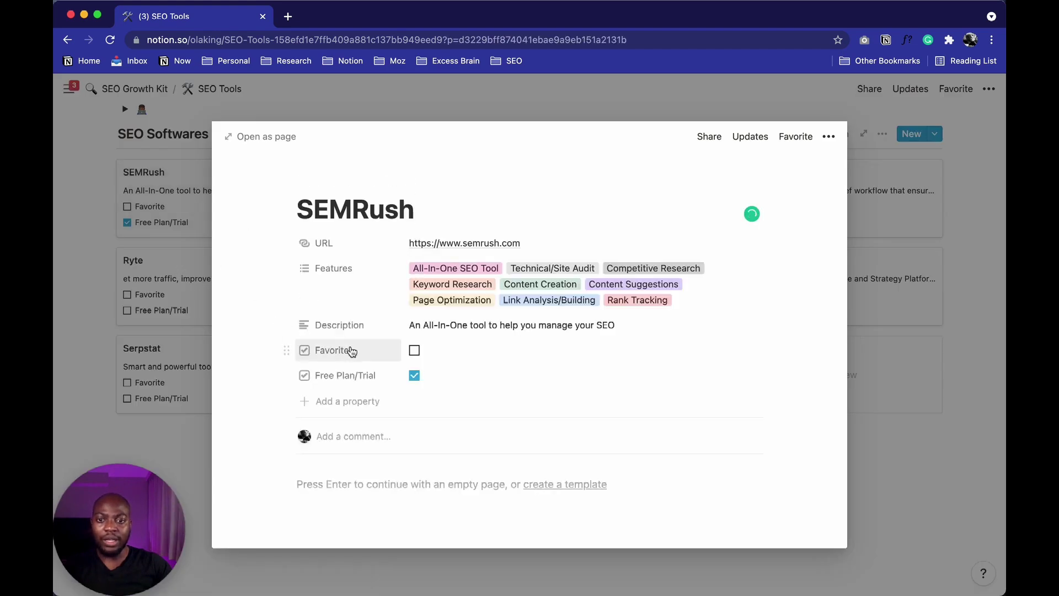
- Close the SEMRush entry, look over the list of SEO Softwares views and return to the SEO Growth Kit page
left_click(210, 264)
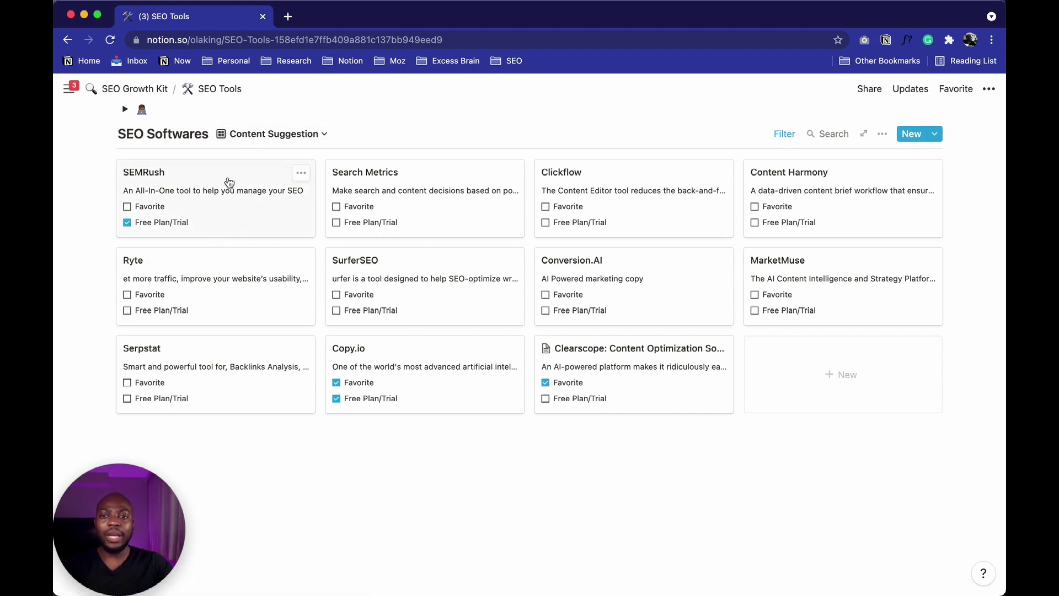
left_click(295, 139)
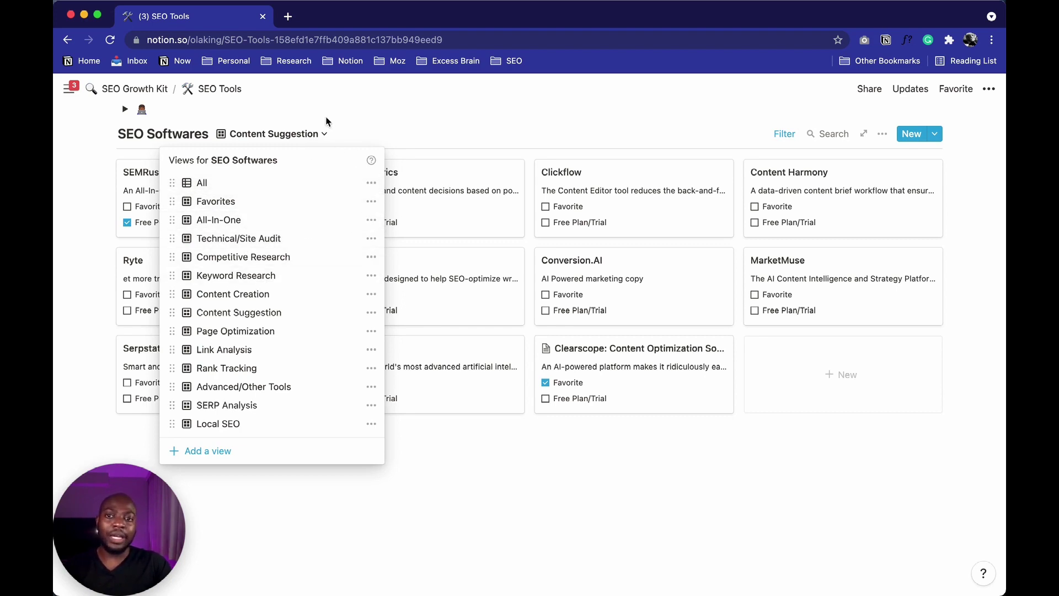
key("Escape")
left_click(142, 99)
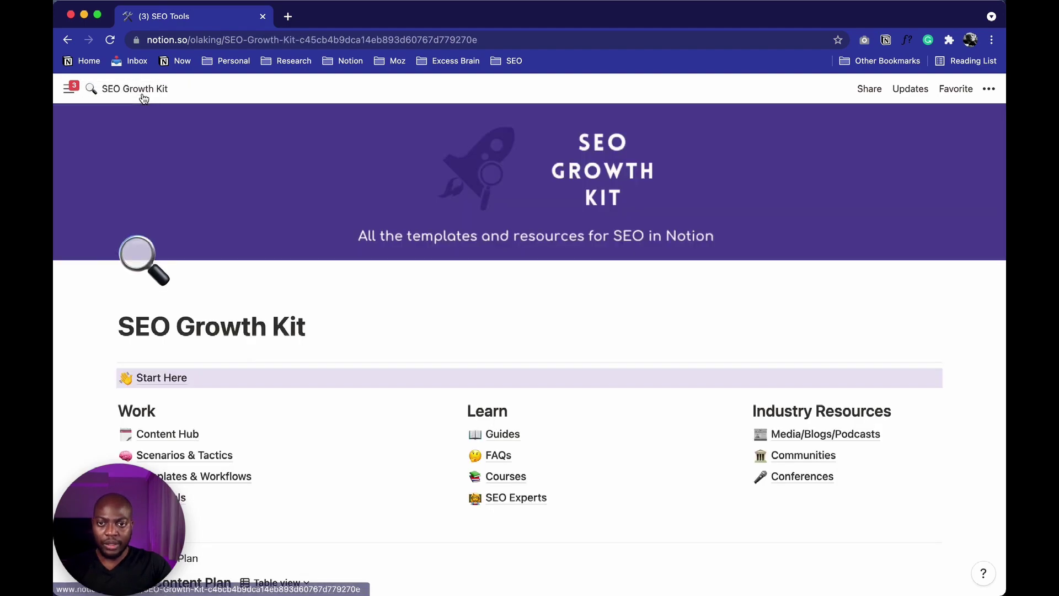
- Open the Services page and look through the agency cards in the SEO Services gallery
scroll(276, 337, "down", 5)
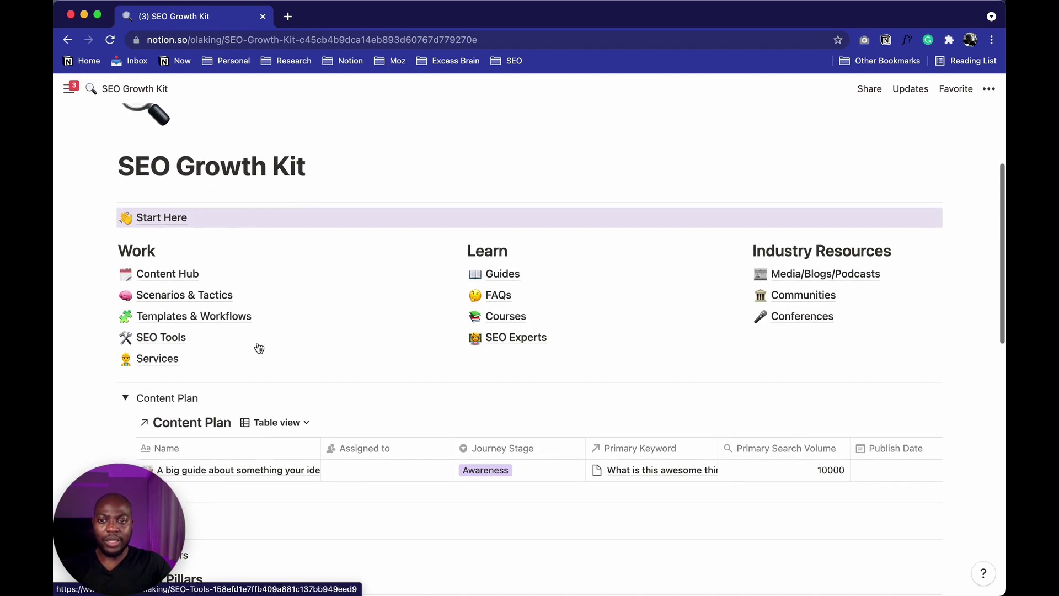
left_click(170, 360)
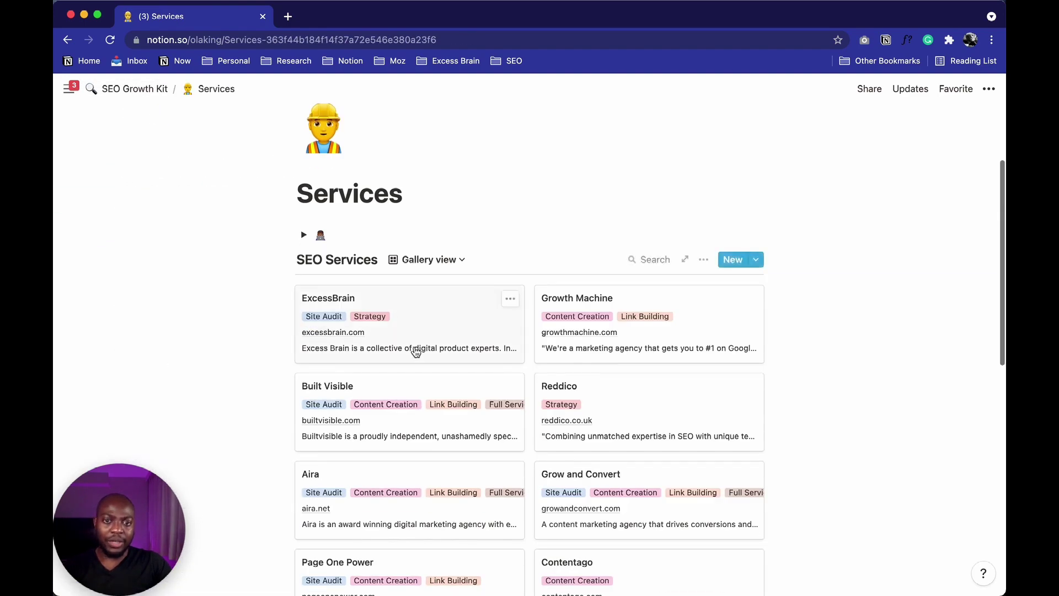
scroll(415, 352, "down", 5)
scroll(414, 352, "up", 3)
scroll(414, 351, "down", 2)
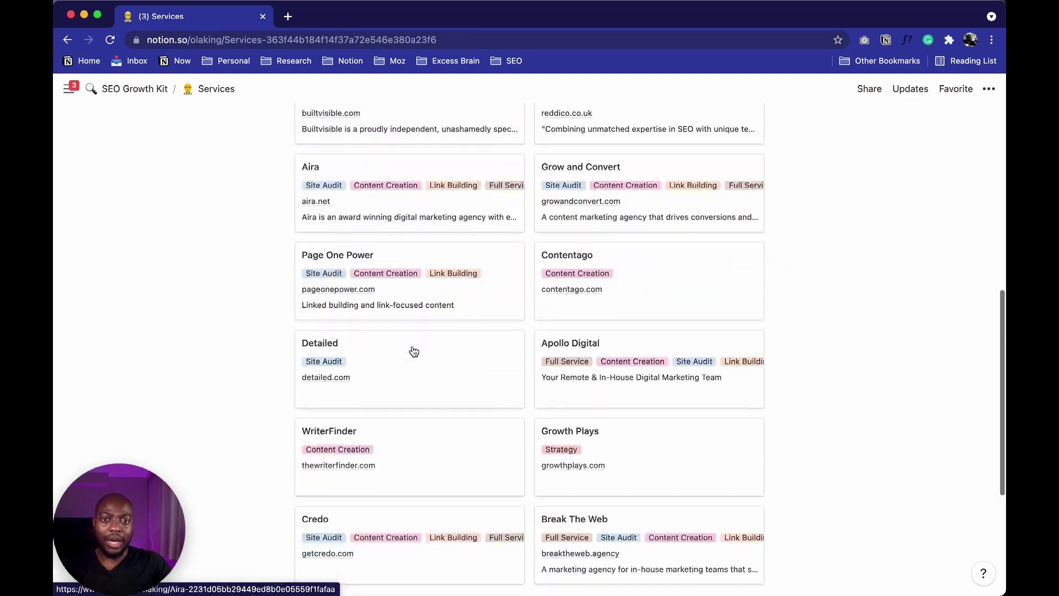
scroll(413, 351, "down", 3)
scroll(413, 352, "up", 6)
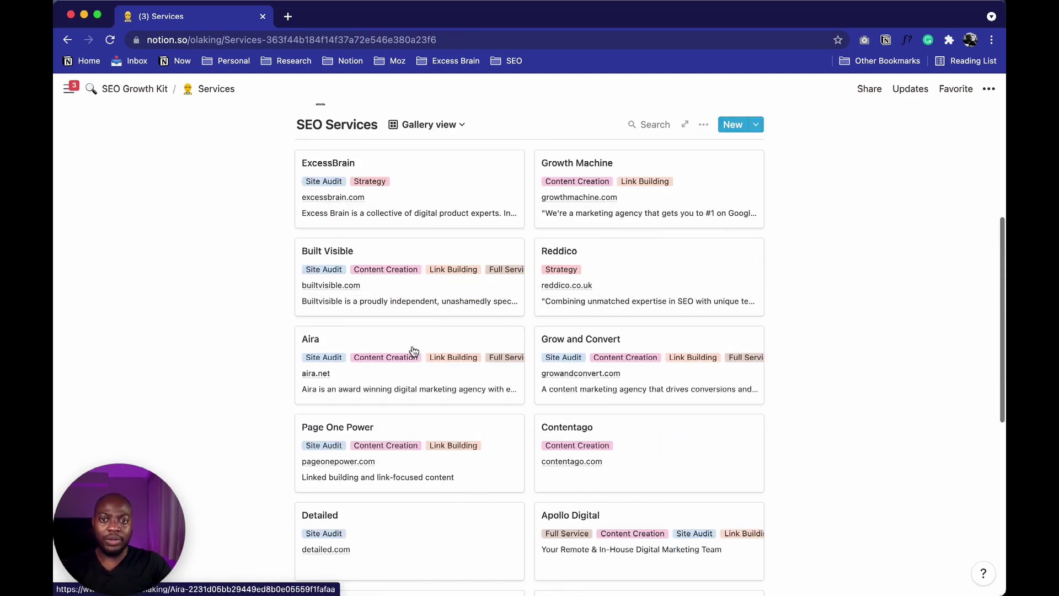
scroll(414, 351, "up", 5)
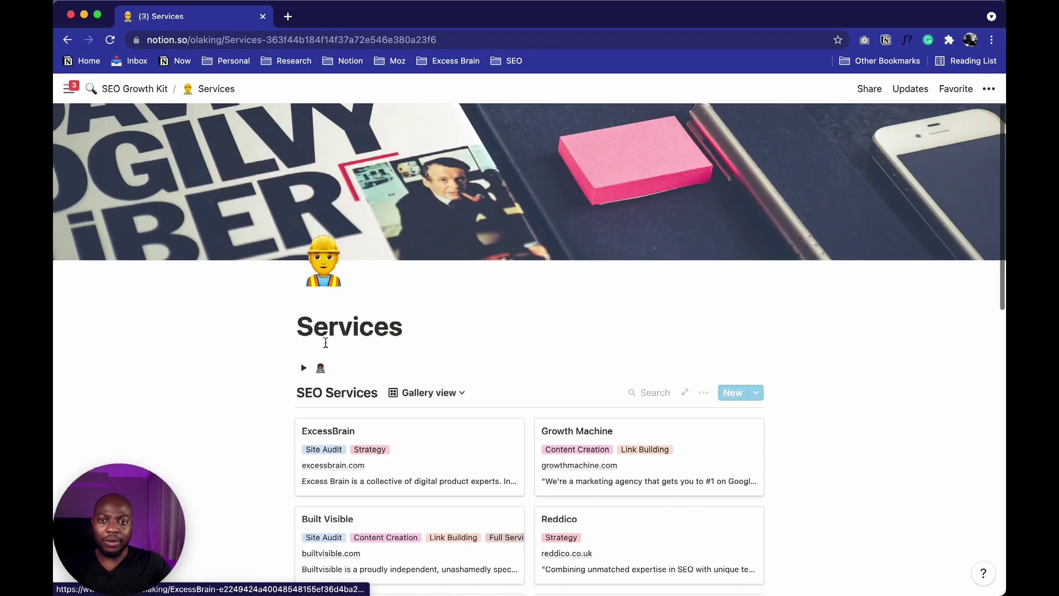
- Go back to the SEO Growth Kit page and open Guides to view the SEO Guides table
left_click(163, 90)
scroll(343, 266, "down", 2)
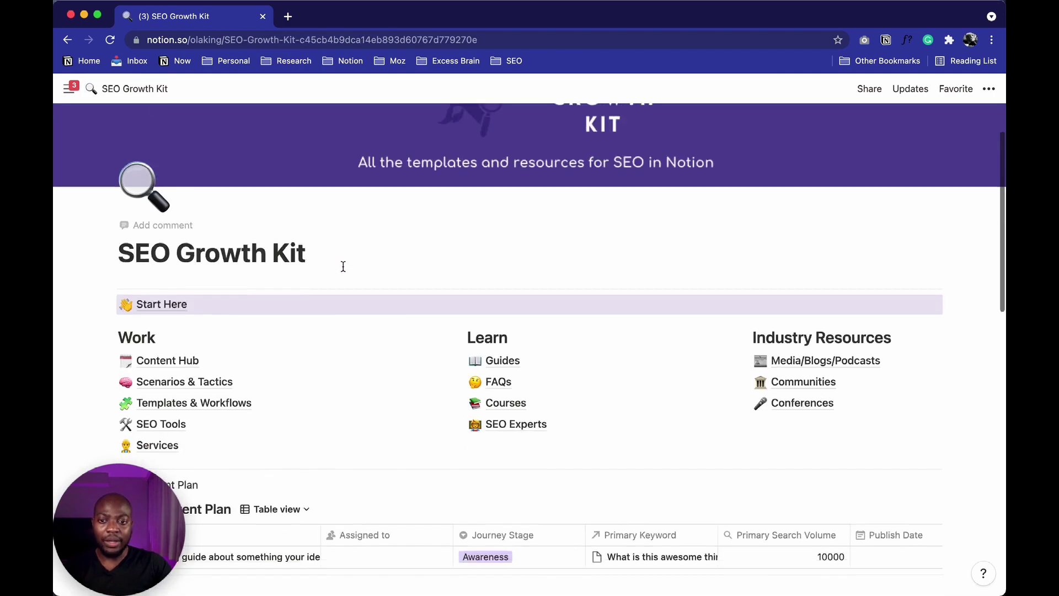
scroll(343, 266, "down", 3)
left_click(502, 234)
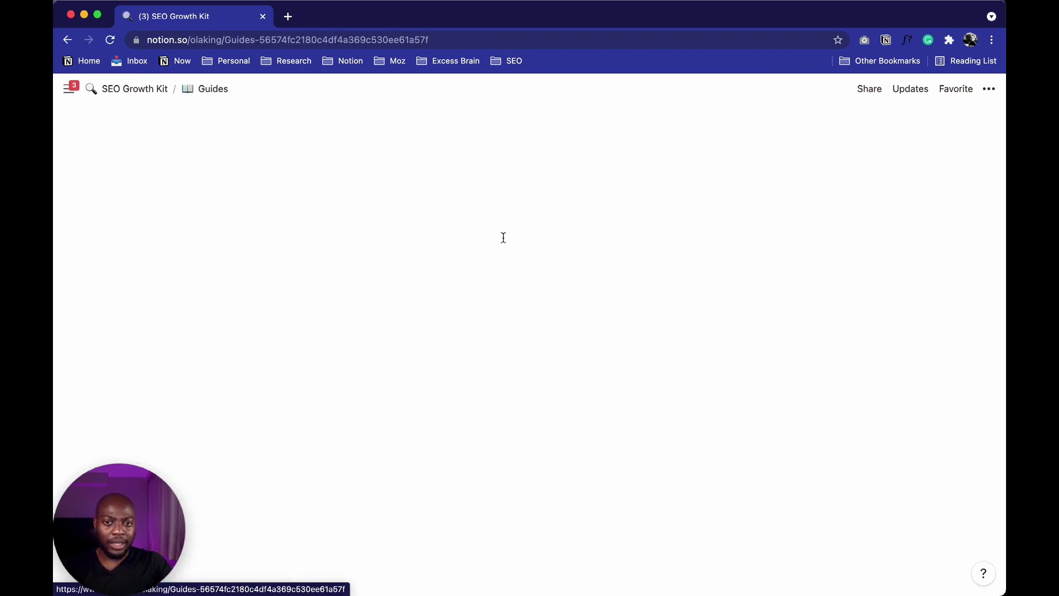
scroll(454, 331, "down", 5)
scroll(454, 330, "down", 2)
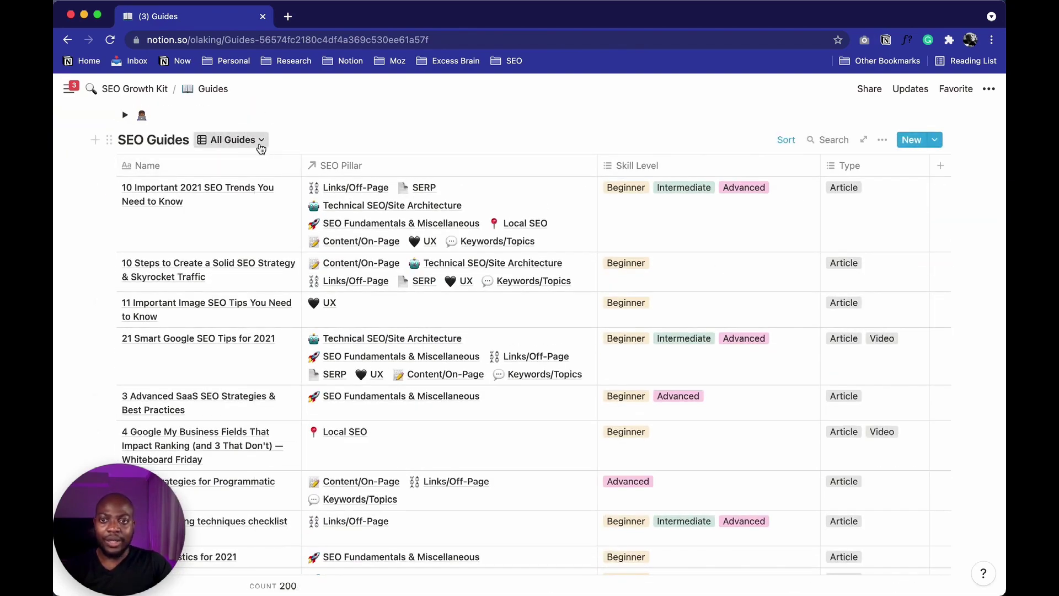
- View the SEO Guides database in the For Beginners view and the Videos view
left_click(261, 144)
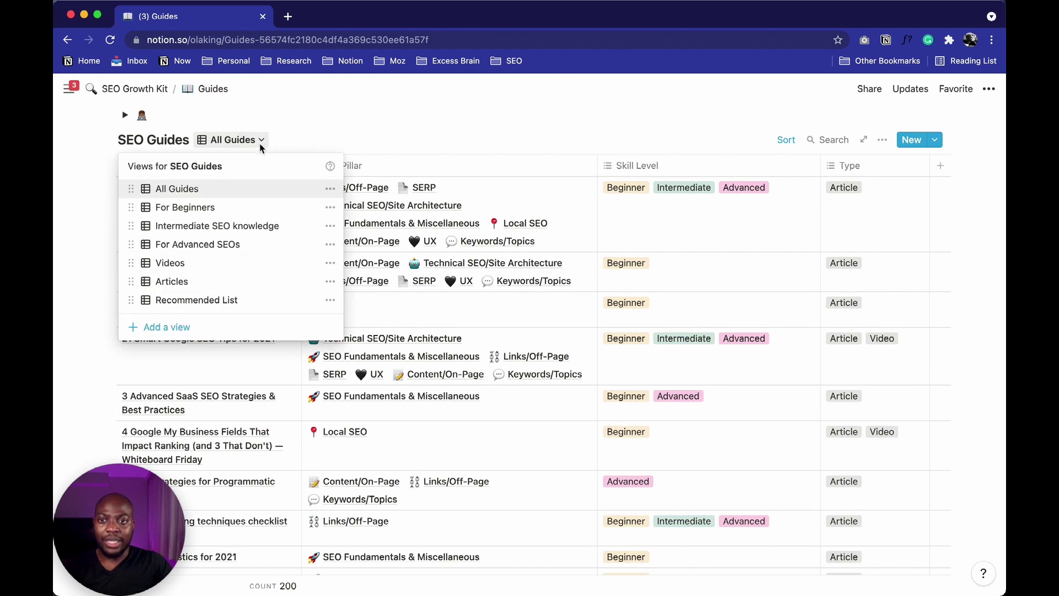
left_click(199, 208)
scroll(305, 292, "down", 1)
scroll(306, 249, "up", 3)
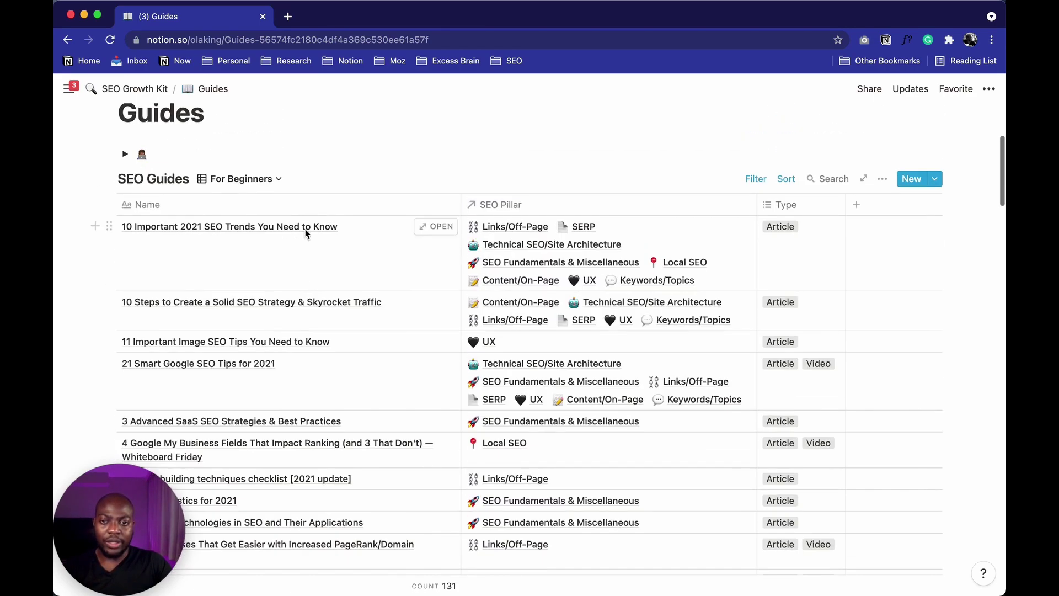
left_click(278, 180)
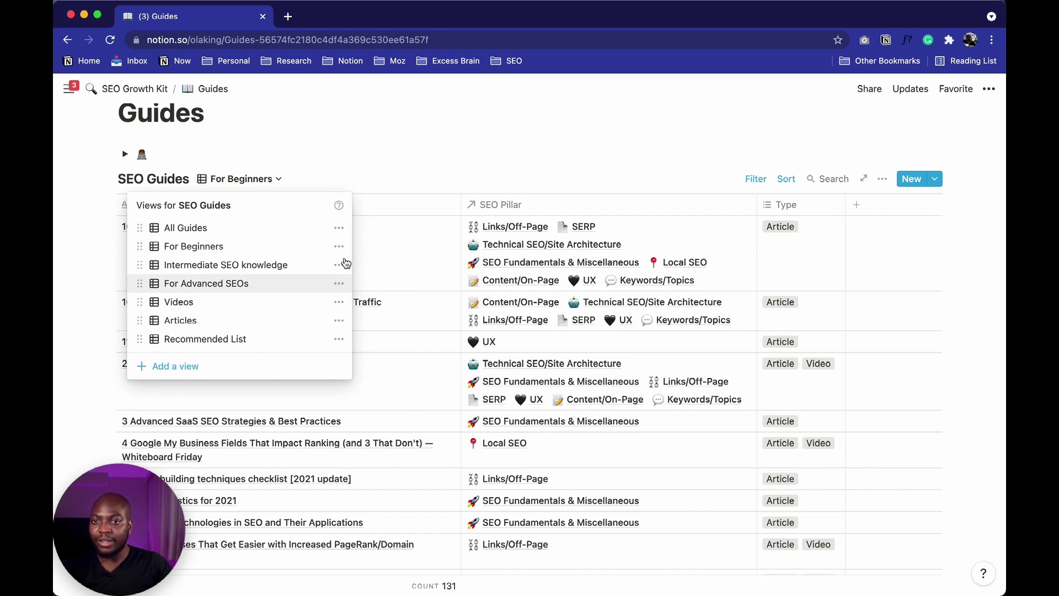
left_click(194, 303)
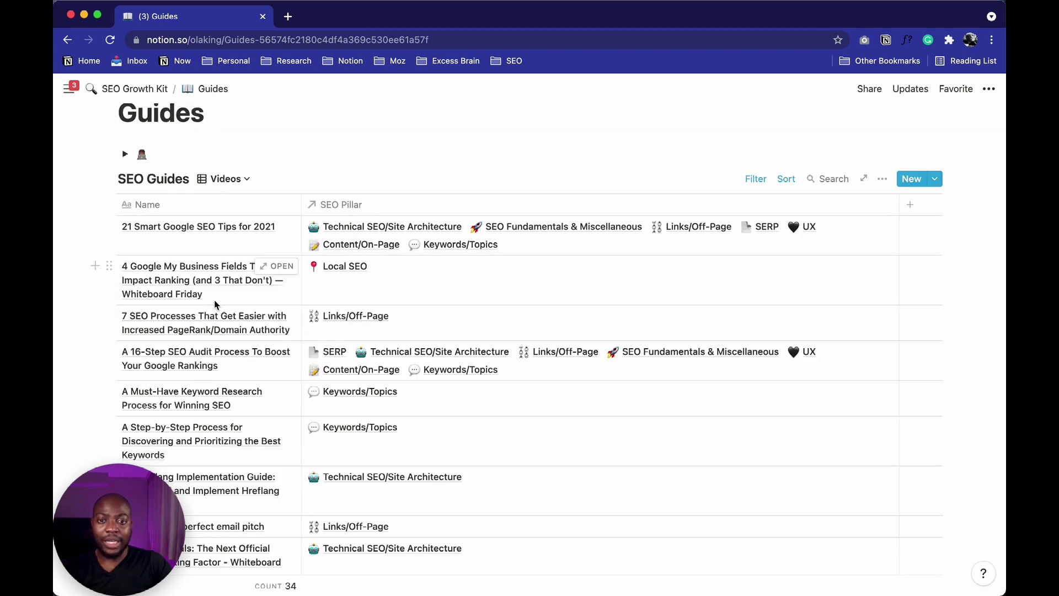
scroll(207, 202, "down", 1)
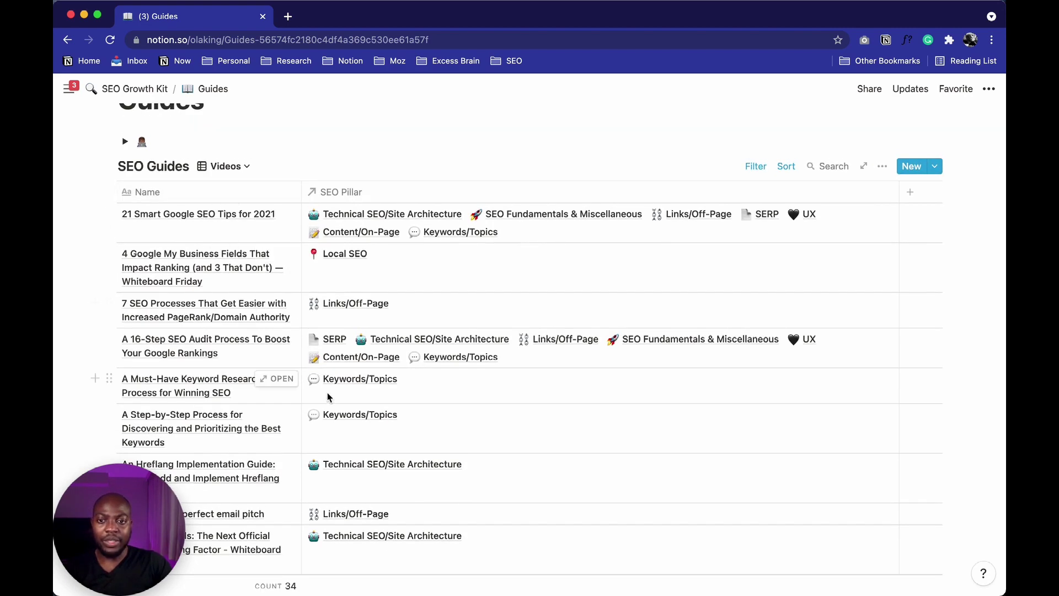
- Switch SEO Guides back to the All Guides view and return to the SEO Growth Kit page
left_click(221, 168)
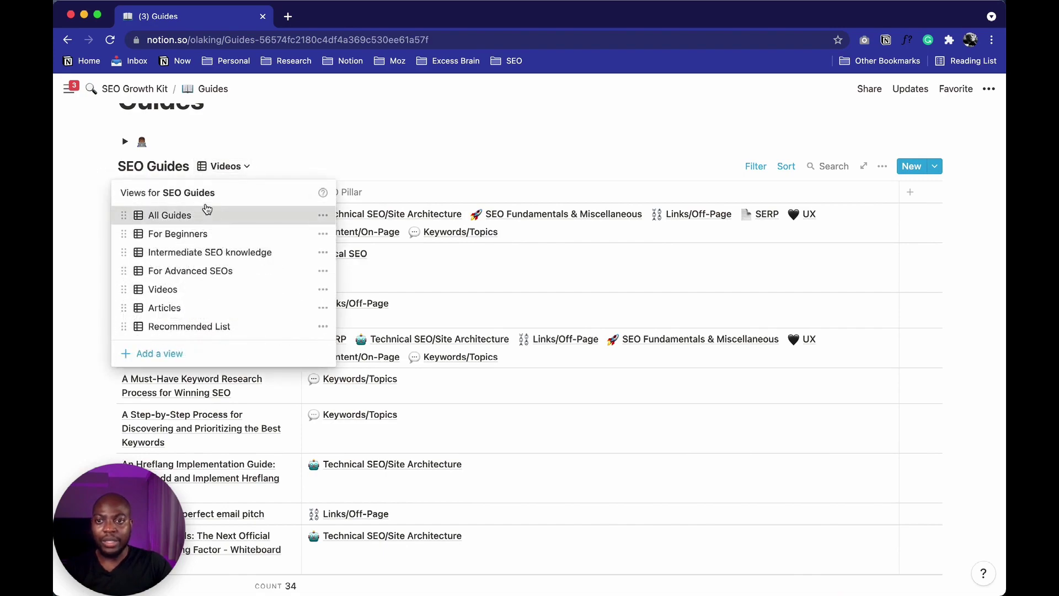
left_click(207, 212)
scroll(216, 182, "up", 5)
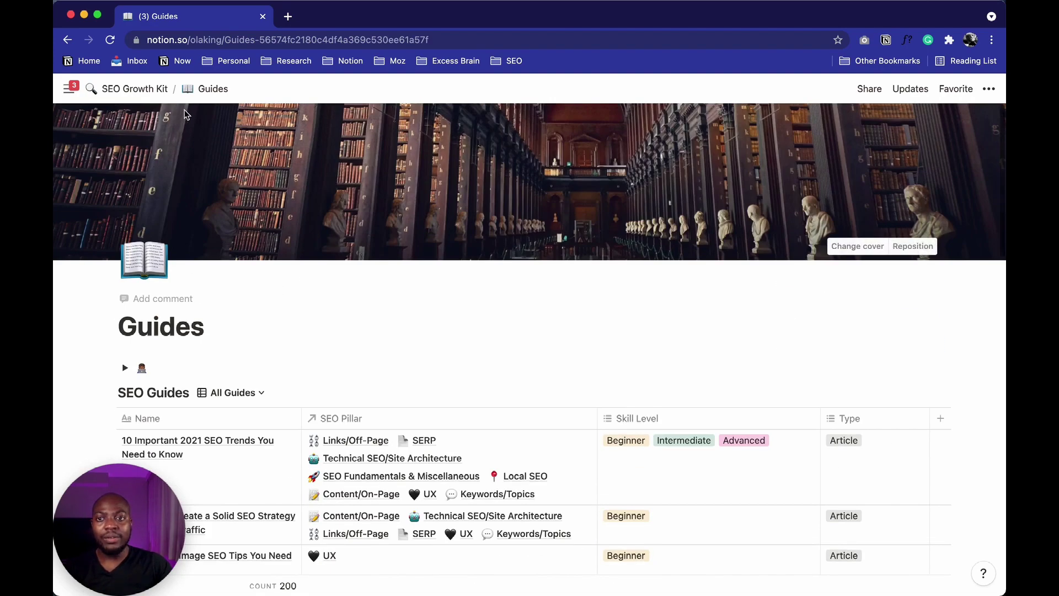
left_click(160, 90)
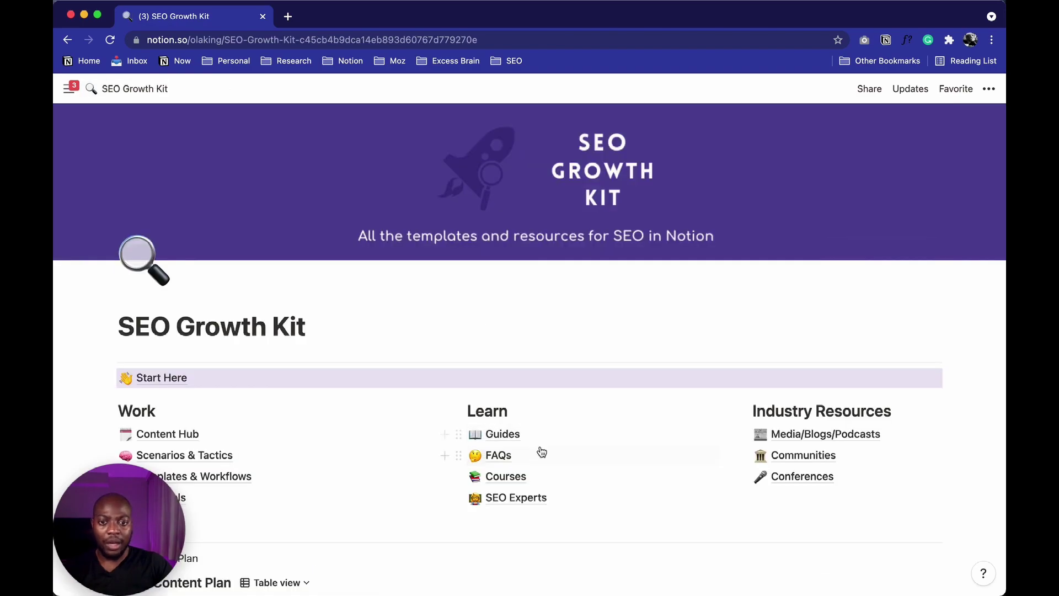
- Open the FAQs page from the Learn section and look through its list of questions
left_click(536, 461)
scroll(535, 461, "down", 3)
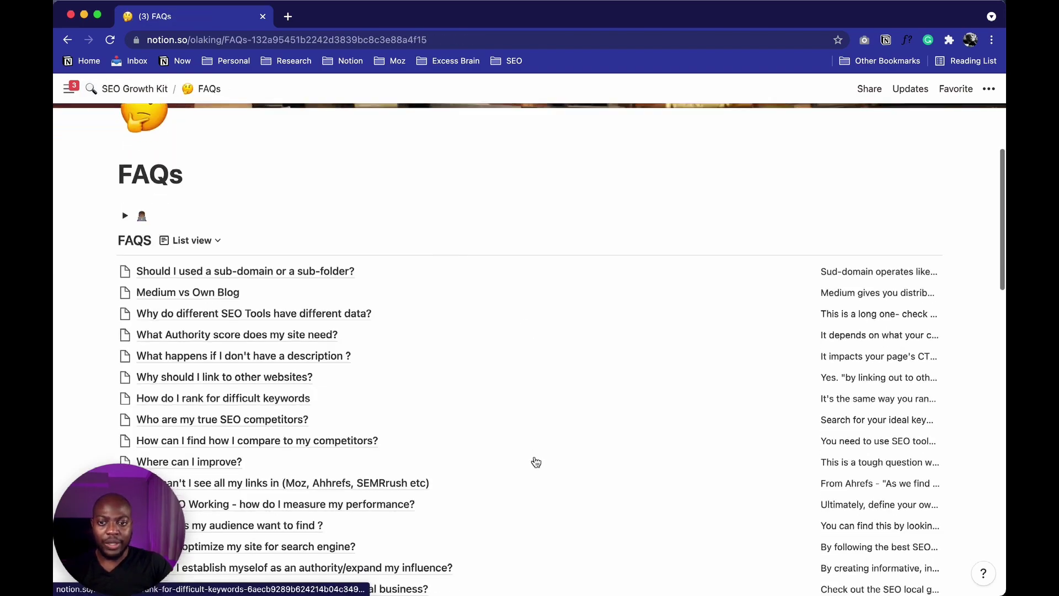
scroll(333, 361, "down", 2)
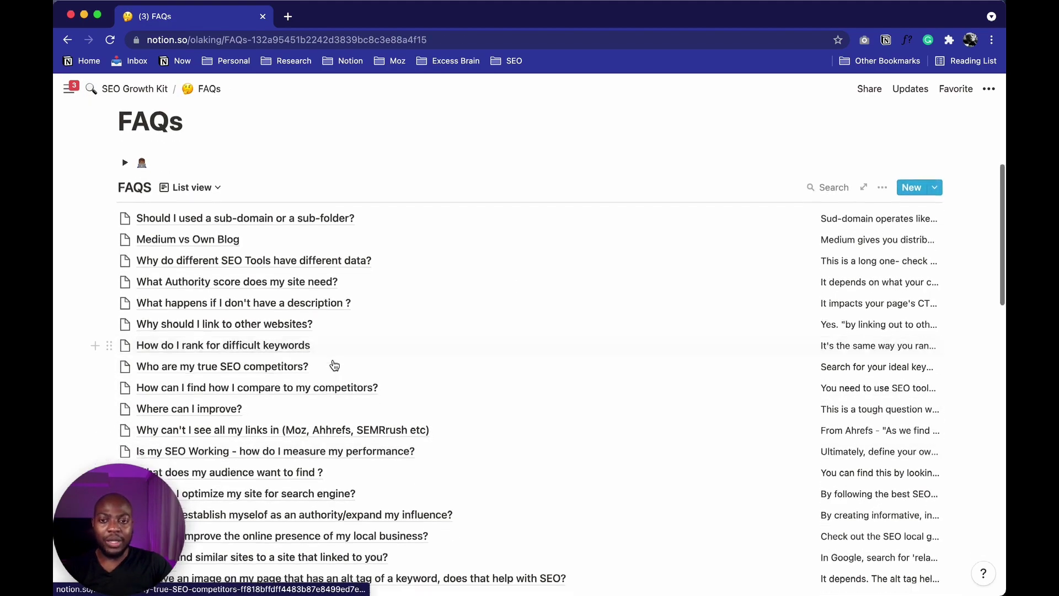
scroll(333, 361, "down", 2)
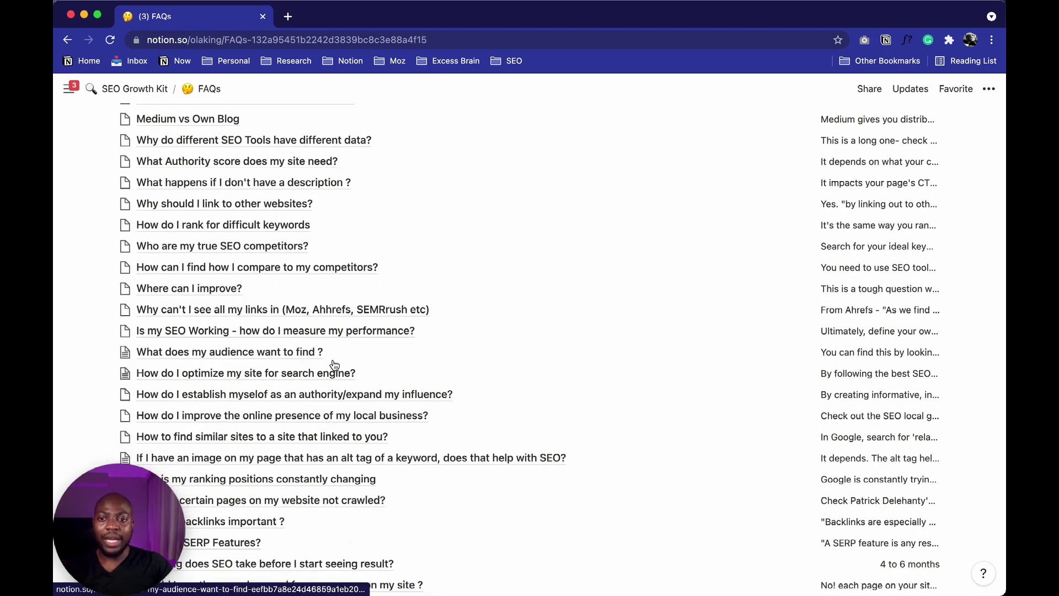
scroll(660, 267, "up", 6)
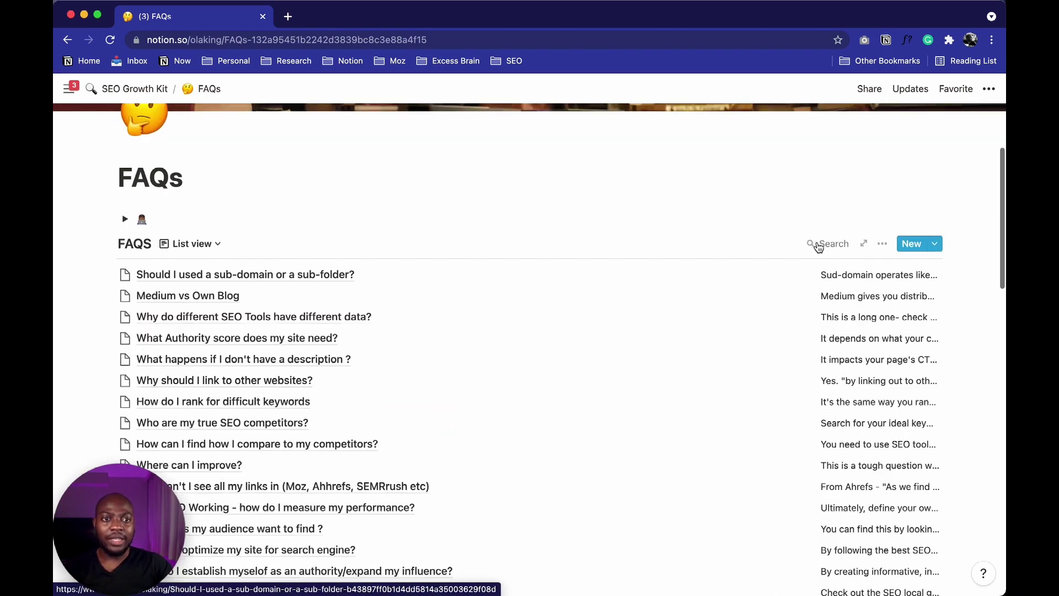
- View the FAQ entries on sub-domain or sub-folder and Medium vs Own Blog, then skim the remaining questions
left_click(320, 284)
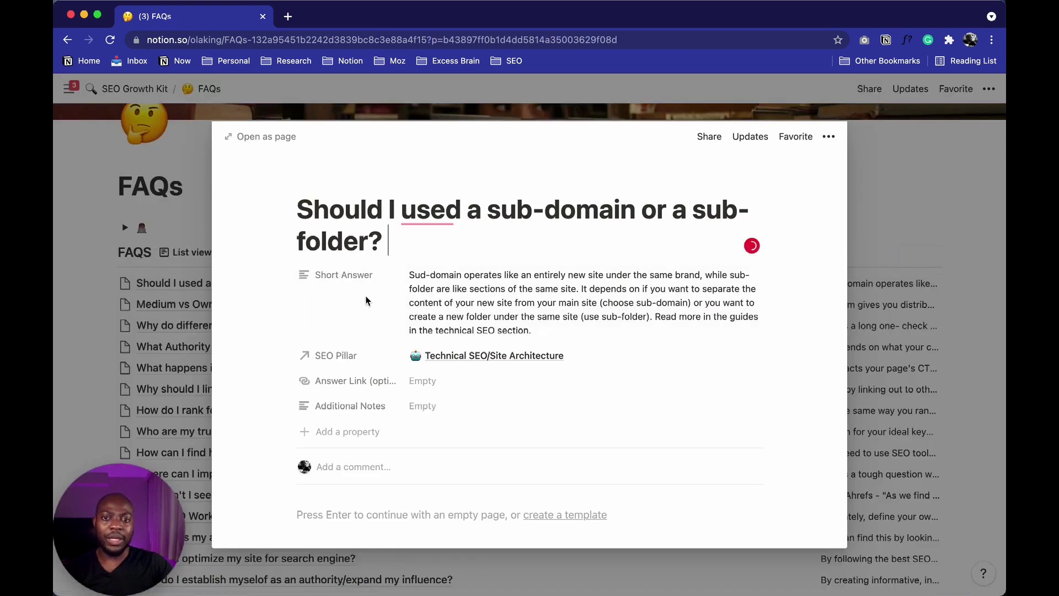
left_click(193, 298)
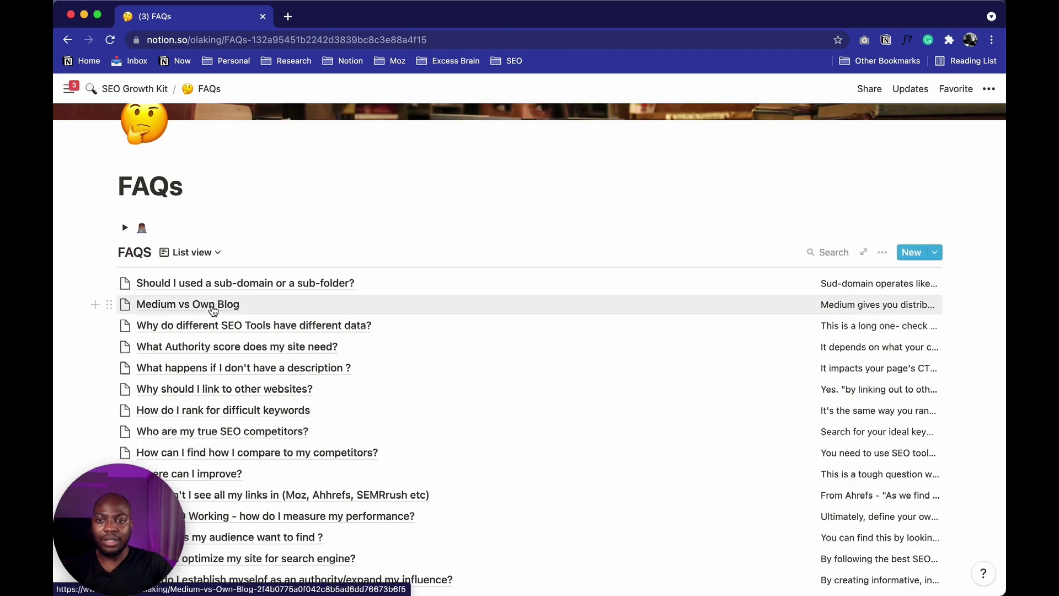
left_click(208, 304)
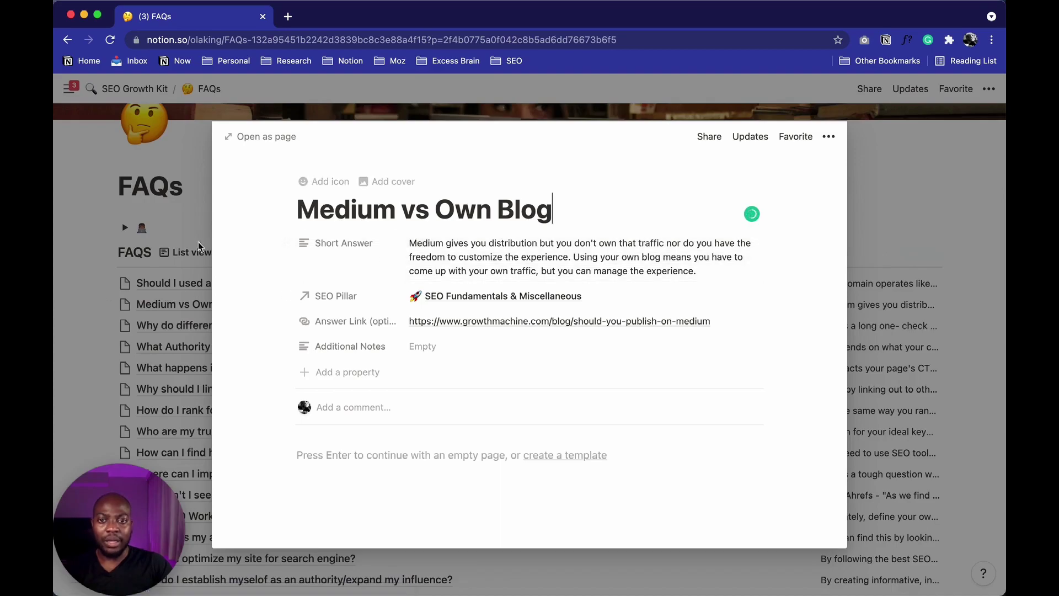
left_click(161, 243)
scroll(162, 246, "down", 10)
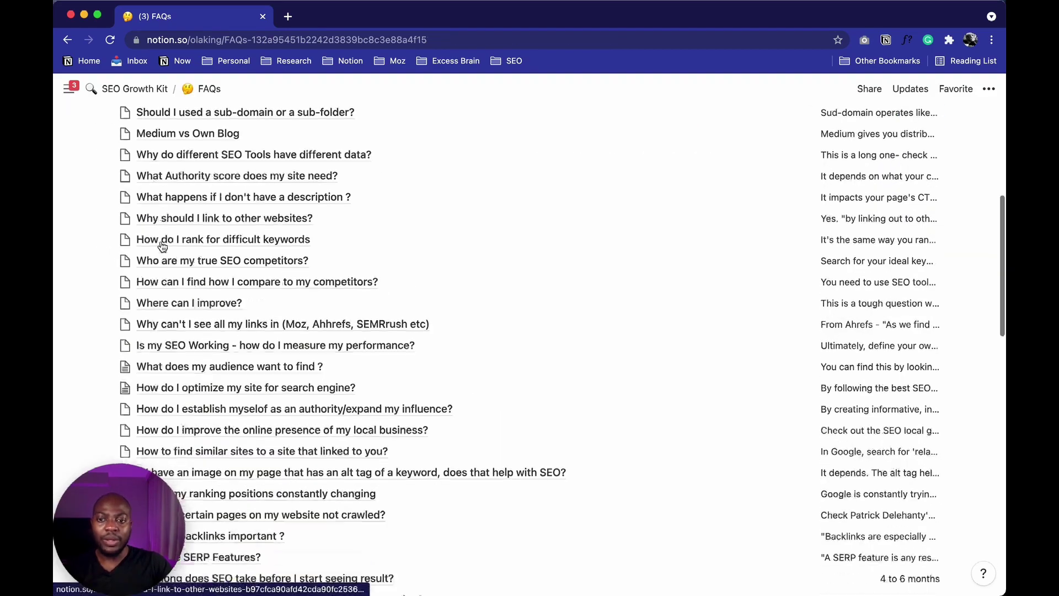
scroll(162, 246, "down", 5)
scroll(264, 199, "up", 20)
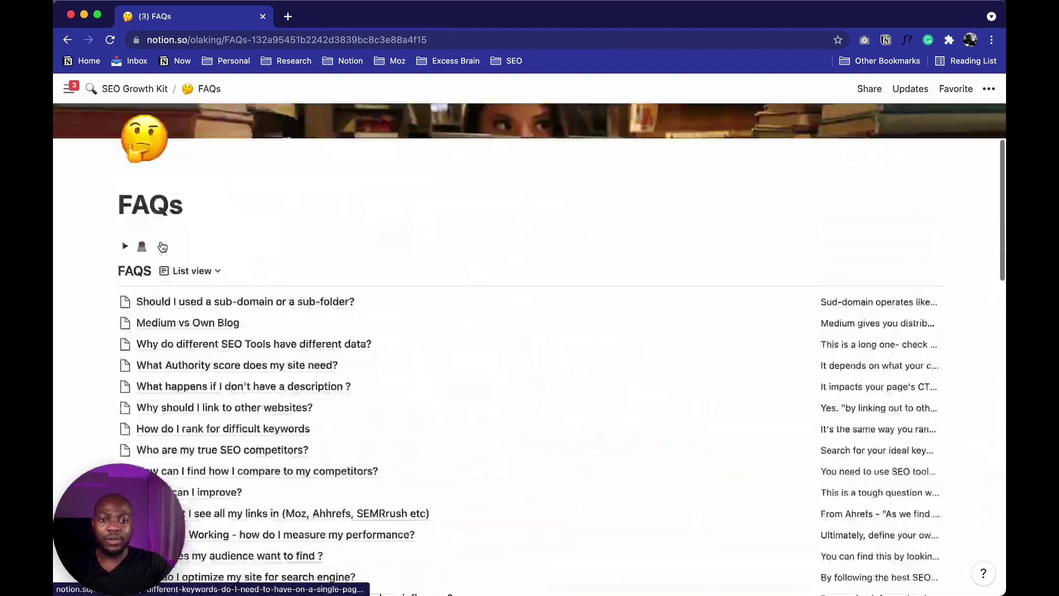
- Open the Courses page from SEO Growth Kit, look through the course gallery and return to the SEO Growth Kit page
left_click(153, 100)
scroll(528, 353, "down", 1)
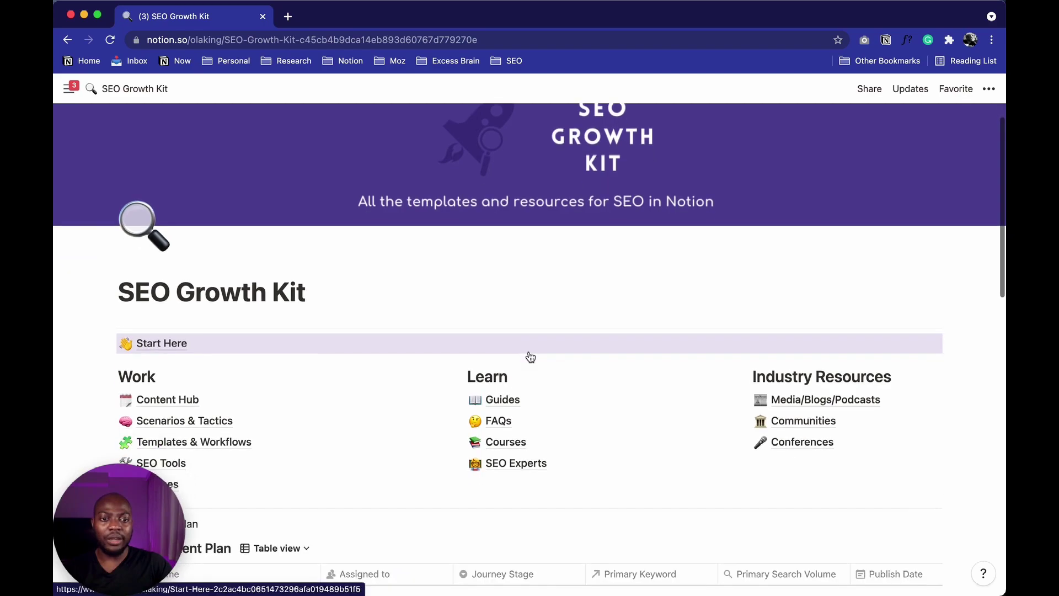
scroll(530, 353, "down", 1)
left_click(539, 417)
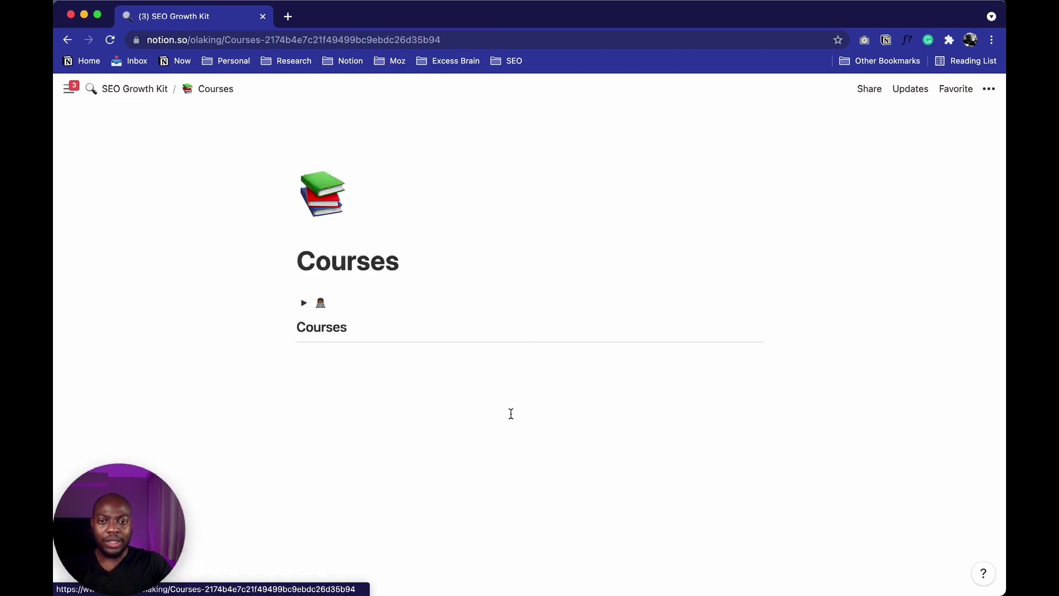
scroll(511, 413, "down", 5)
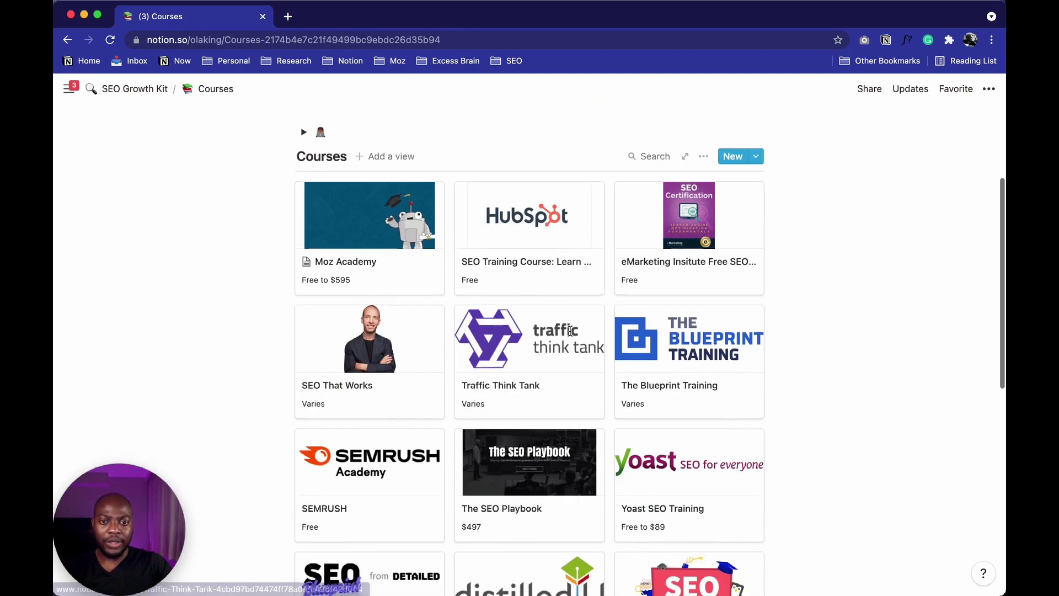
scroll(435, 243, "down", 2)
scroll(511, 198, "up", 3)
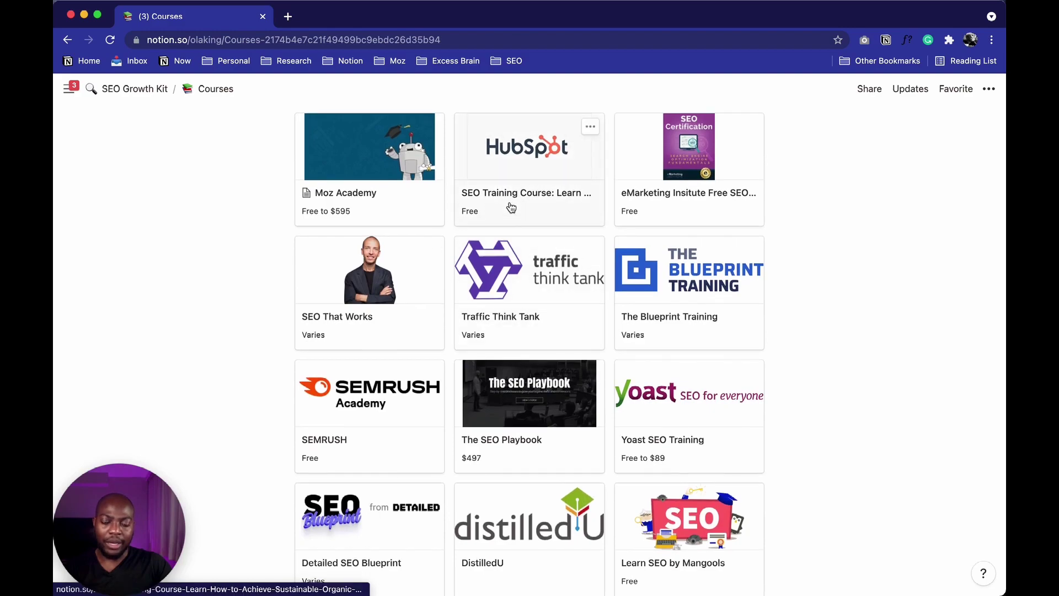
scroll(510, 206, "down", 6)
scroll(510, 207, "up", 3)
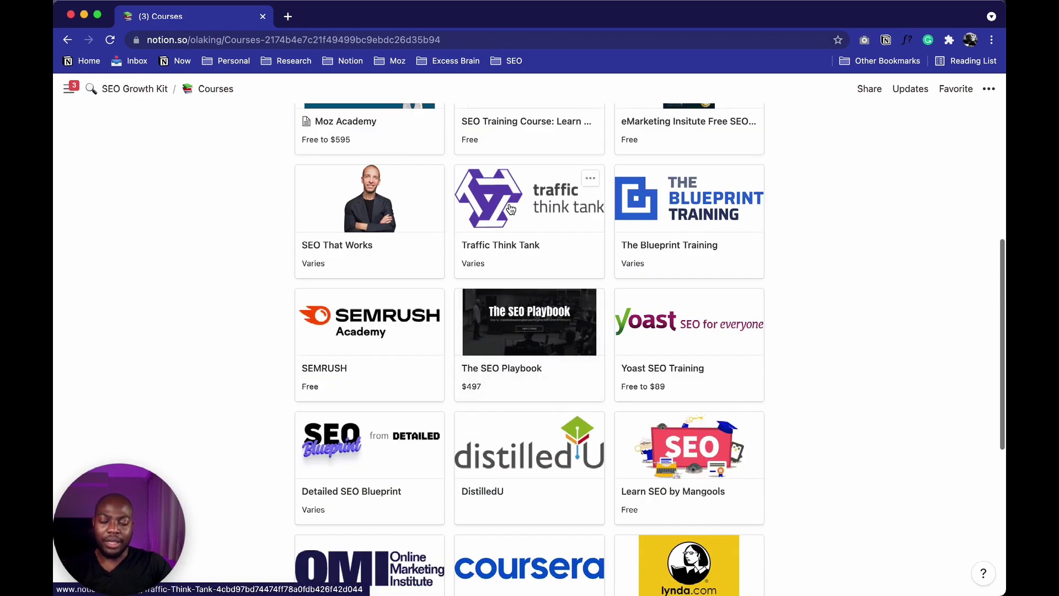
scroll(511, 208, "up", 6)
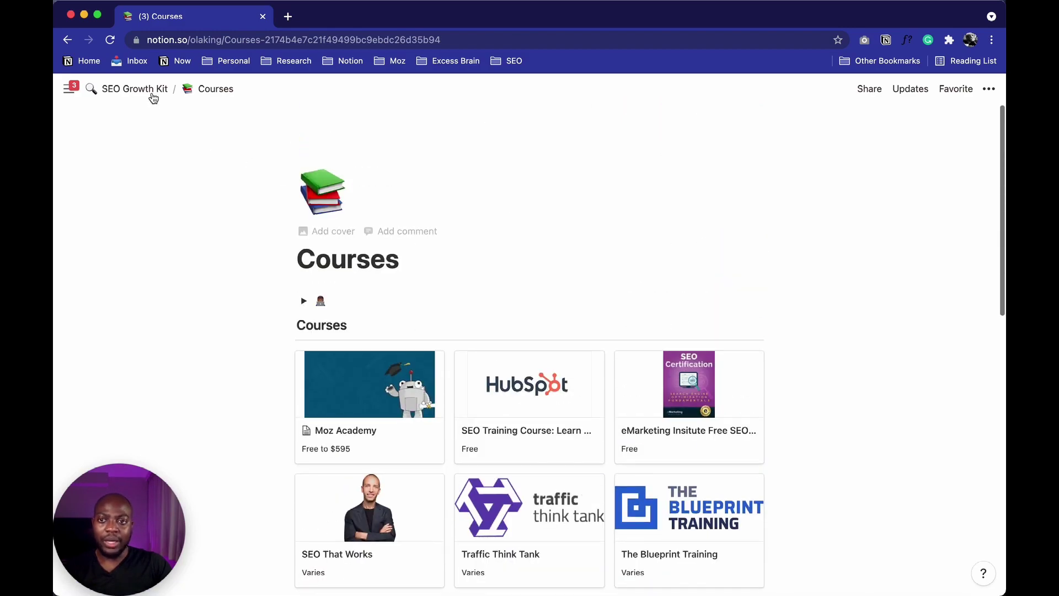
left_click(152, 95)
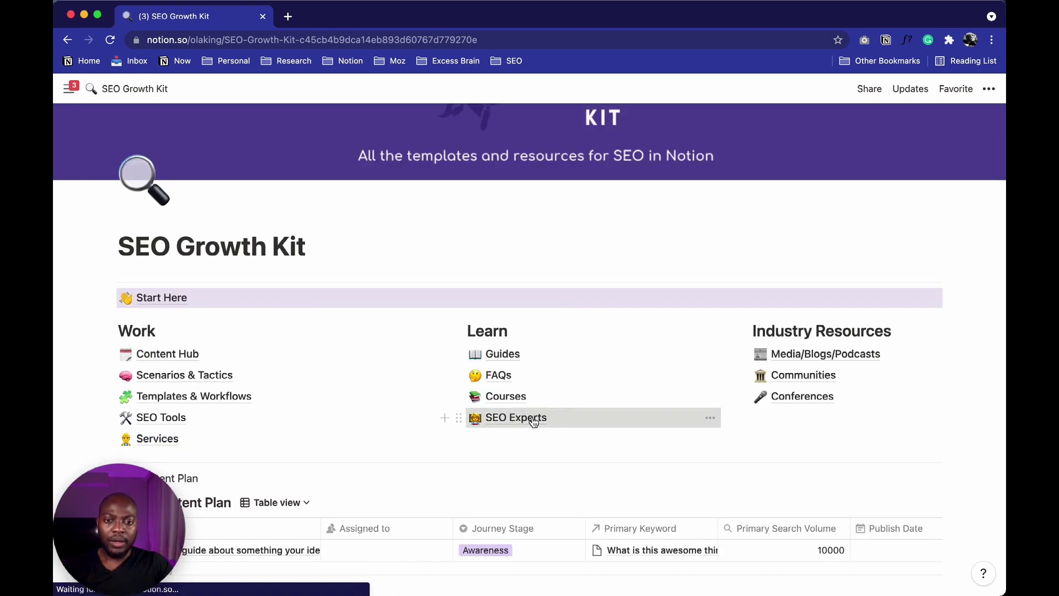
- Open the SEO Experts page from the Learn section, look through the experts gallery and return to the SEO Growth Kit page
left_click(534, 418)
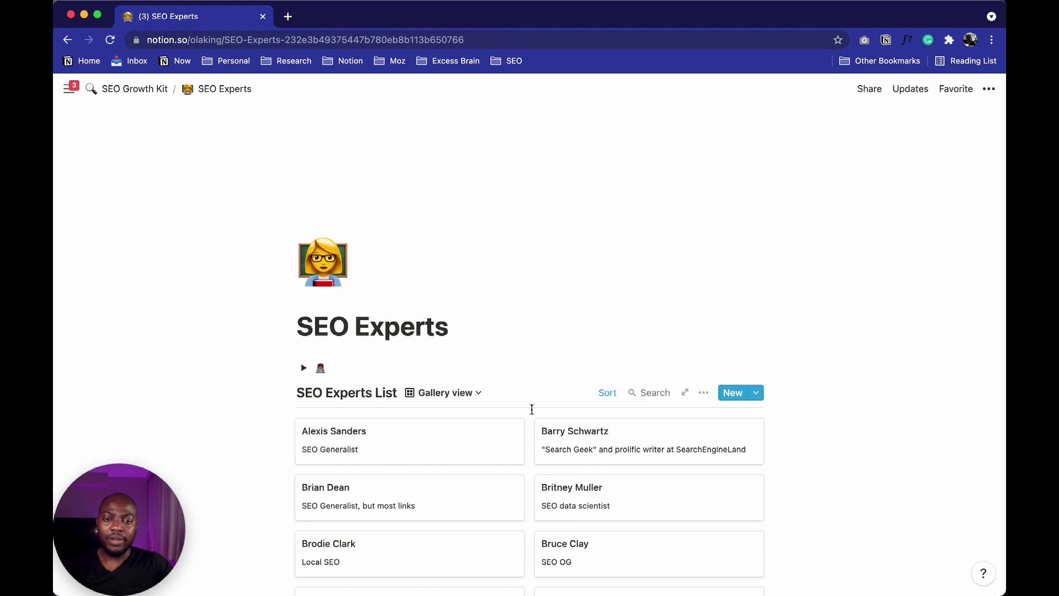
scroll(531, 408, "down", 8)
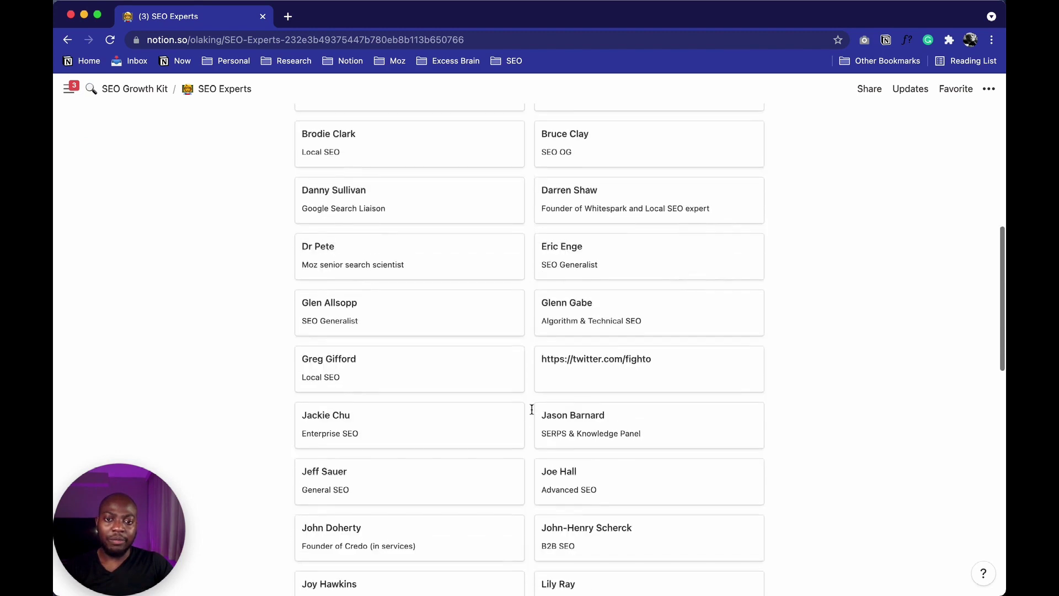
scroll(531, 409, "up", 5)
scroll(532, 409, "up", 4)
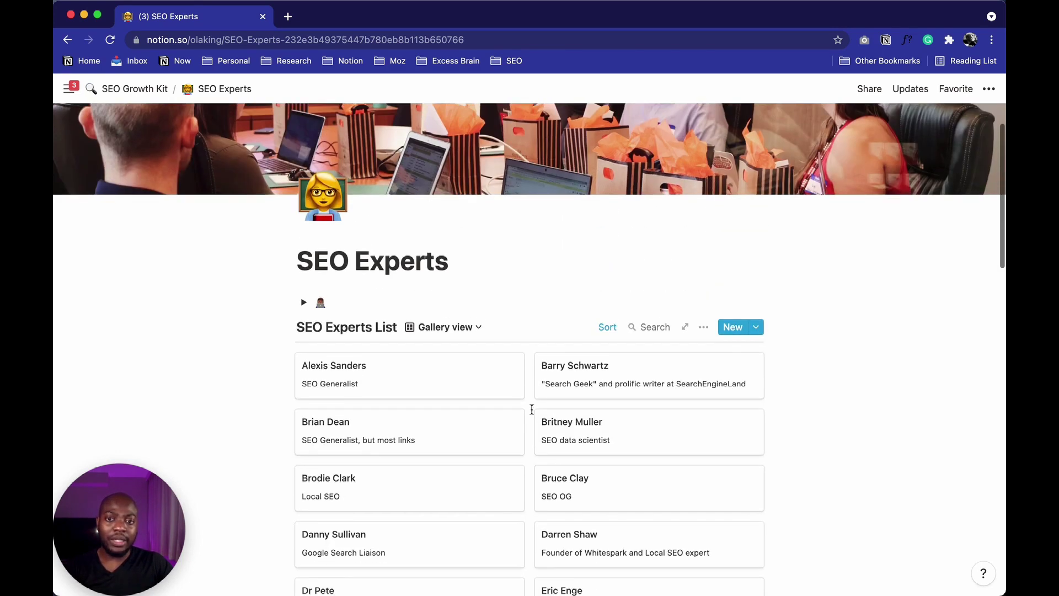
scroll(531, 409, "down", 8)
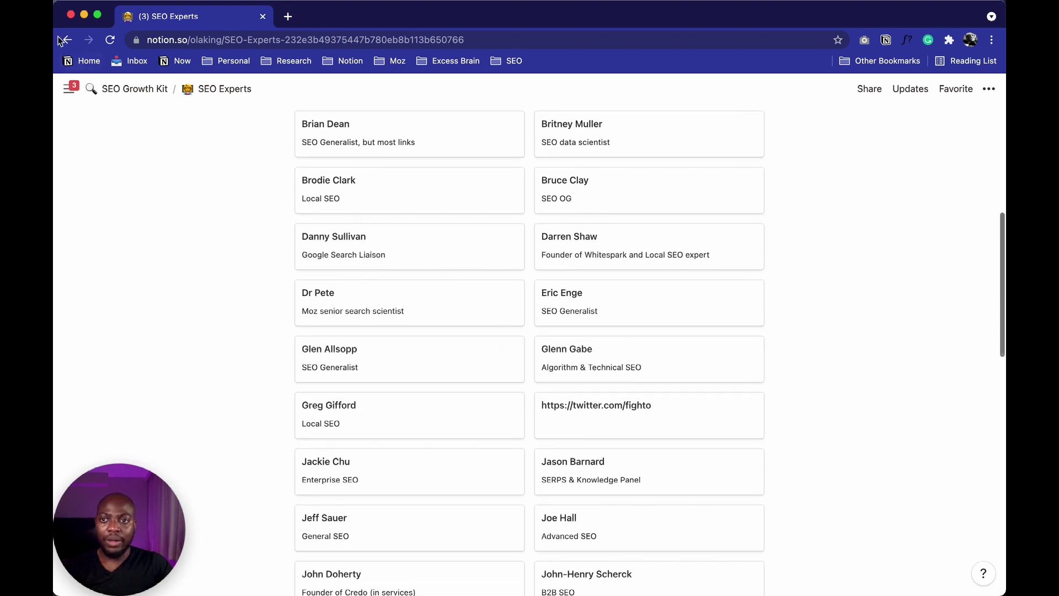
left_click(65, 40)
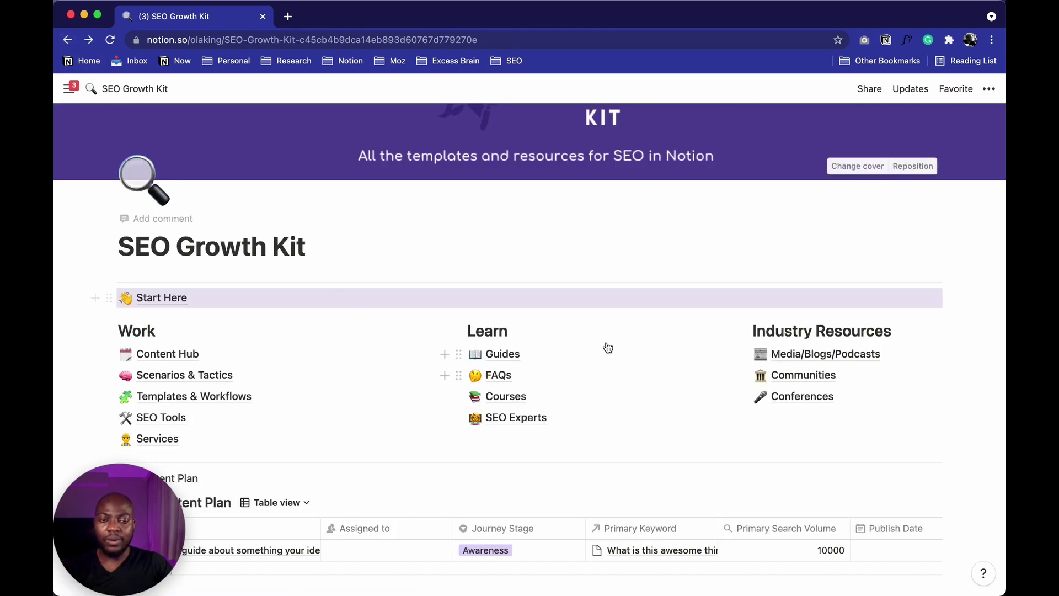
- Open the Media/Blogs/Podcasts page from Industry Resources and look through its Blogs gallery
key("super+bracketright")
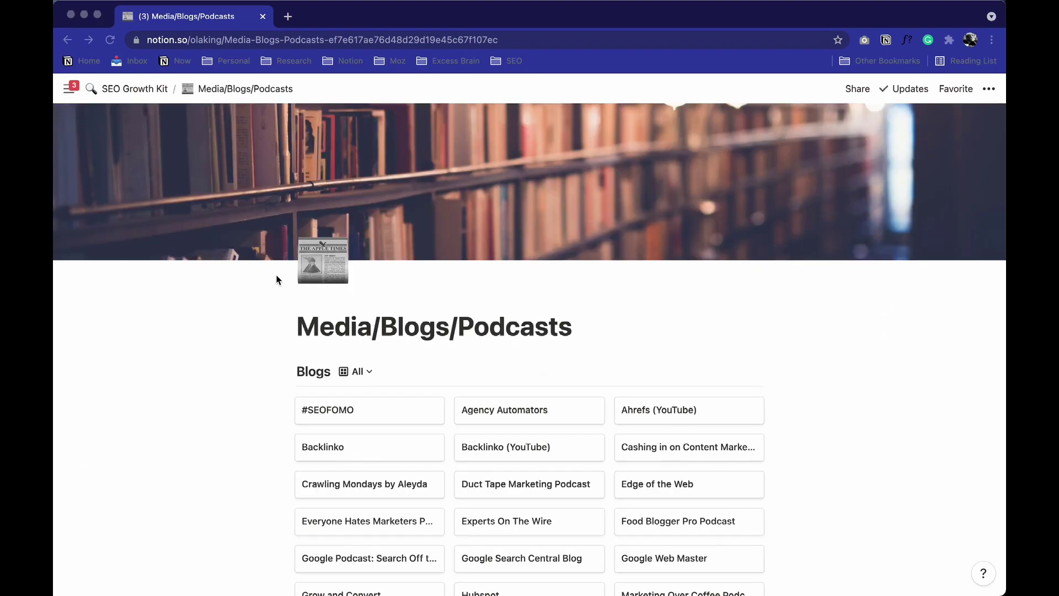
scroll(276, 279, "down", 10)
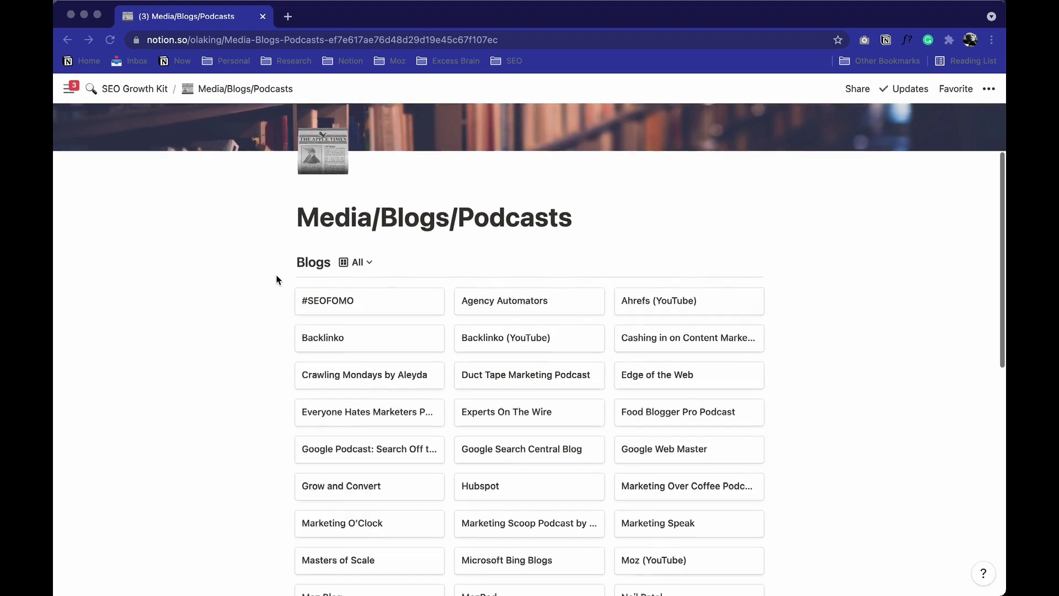